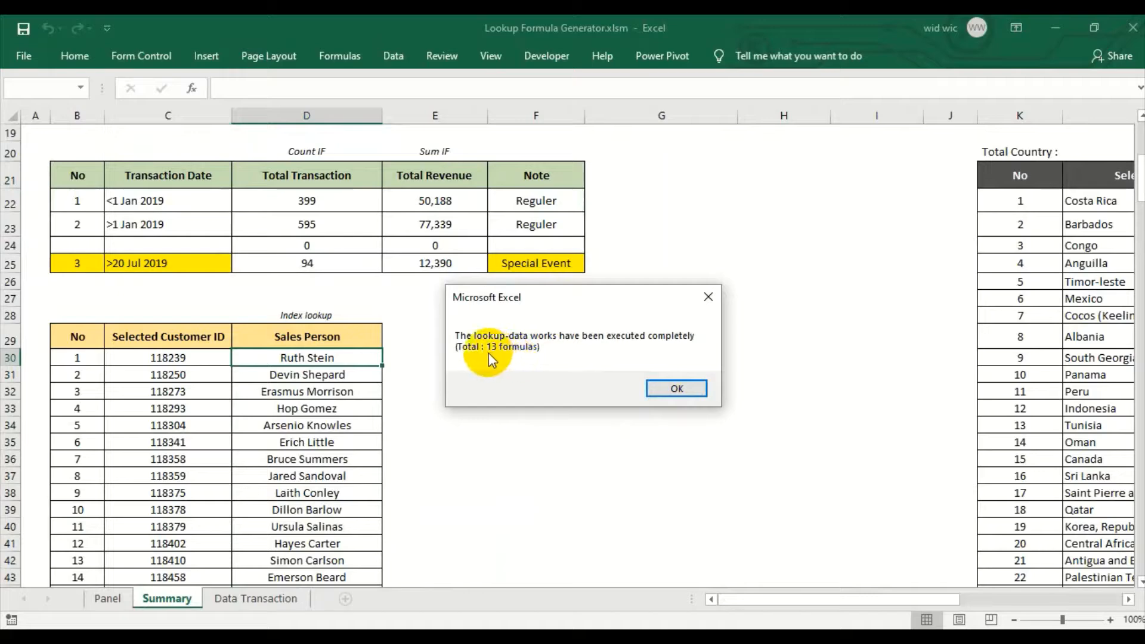
Step: Dismiss the completion message and review the filled tables across the Summary sheet
{"action": "left_click", "coordinate": [677, 388]}
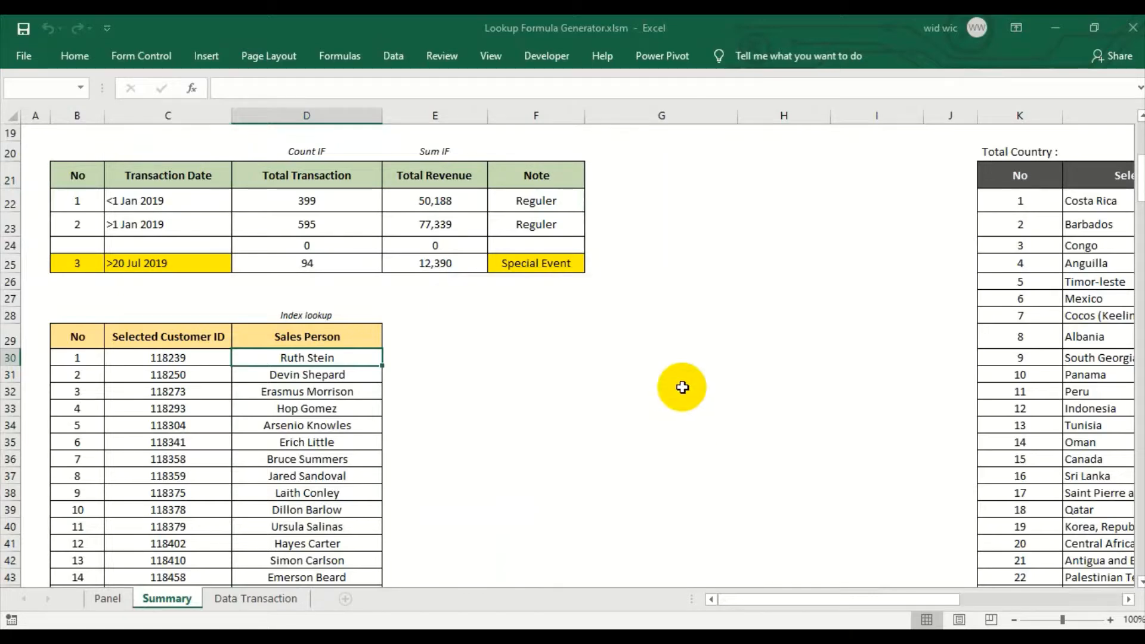
{"action": "scroll", "coordinate": [354, 356], "scroll_direction": "up", "scroll_amount": 4}
{"action": "scroll", "coordinate": [354, 355], "scroll_direction": "up", "scroll_amount": 2}
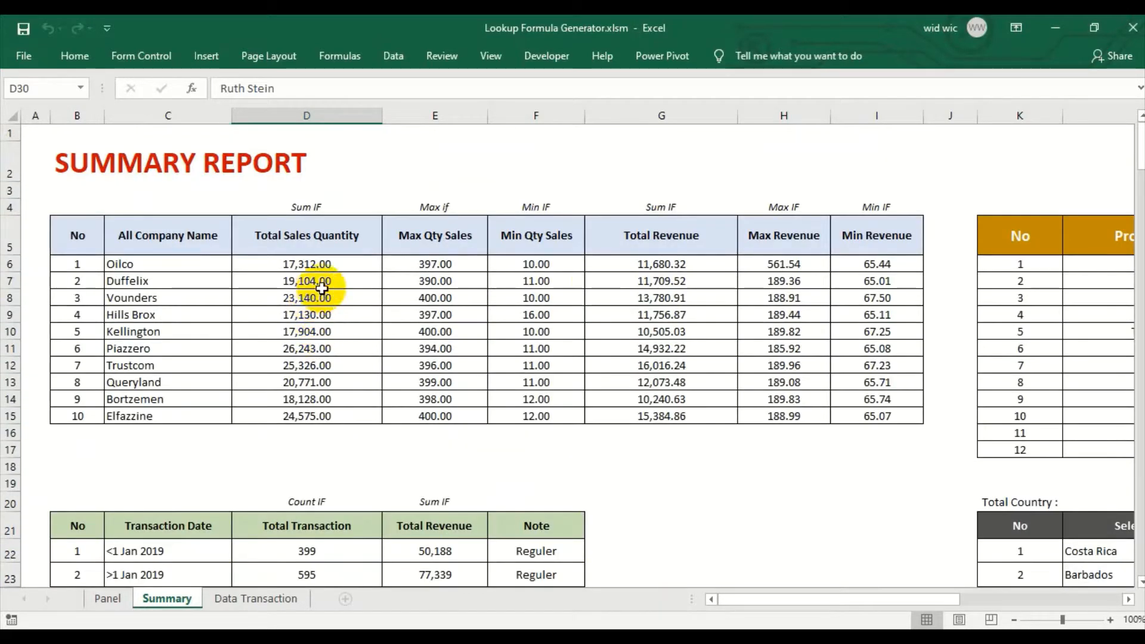
{"action": "scroll", "coordinate": [524, 542], "scroll_direction": "down", "scroll_amount": 3}
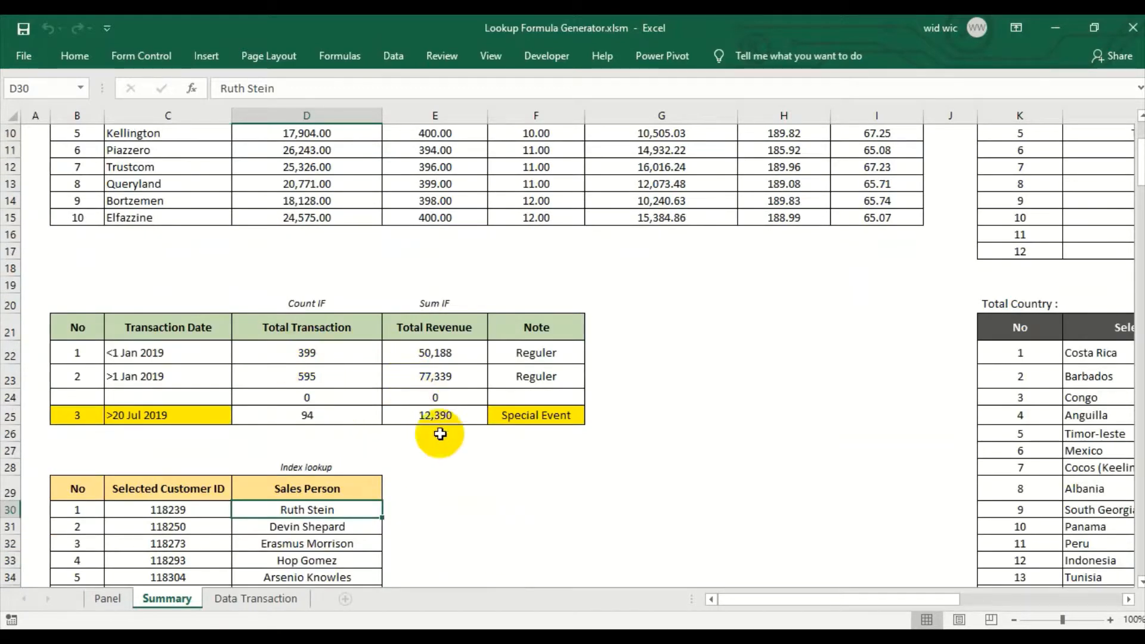
{"action": "left_click_drag", "start_coordinate": [757, 593], "coordinate": [1003, 600]}
{"action": "scroll", "coordinate": [756, 433], "scroll_direction": "up", "scroll_amount": 3}
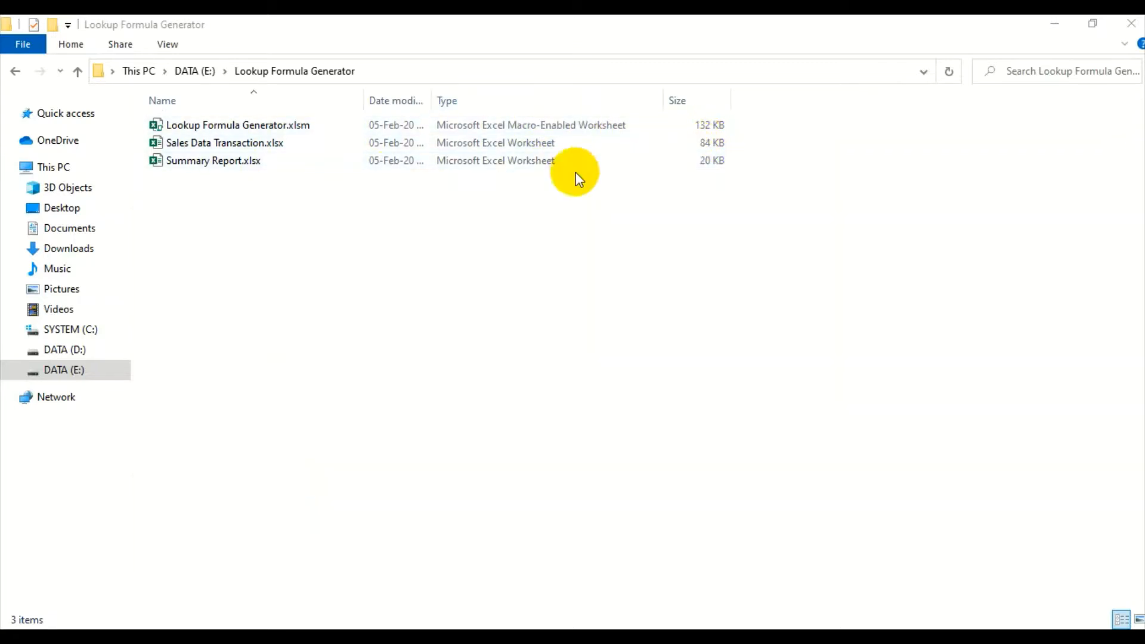
Step: Open the workbooks Lookup Formula Generator.xlsm, Sales Data Transaction.xlsx and Summary Report.xlsx from the Lookup Formula Generator folder
{"action": "double_click", "coordinate": [241, 127]}
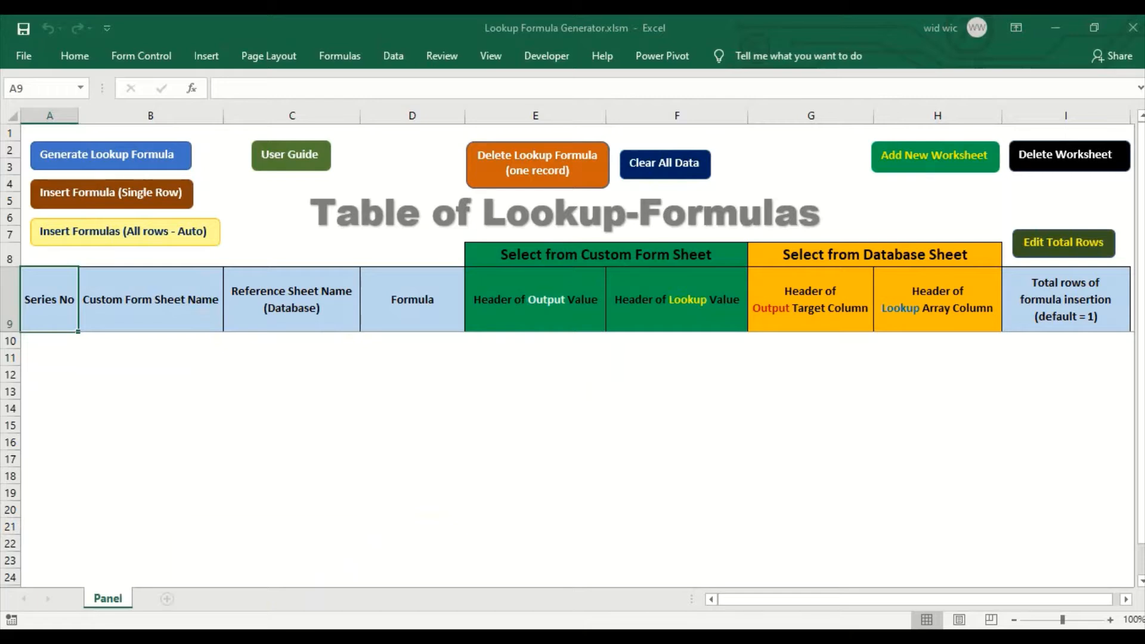
{"action": "mouse_move", "coordinate": [275, 636]}
{"action": "left_click", "coordinate": [274, 587]}
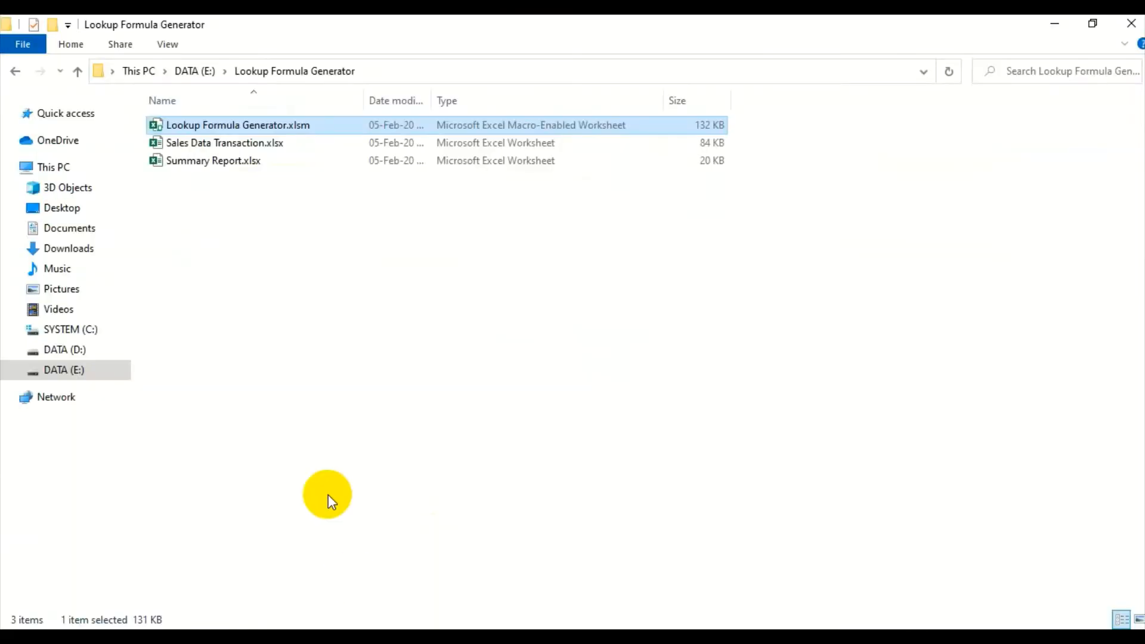
{"action": "left_click", "coordinate": [241, 142]}
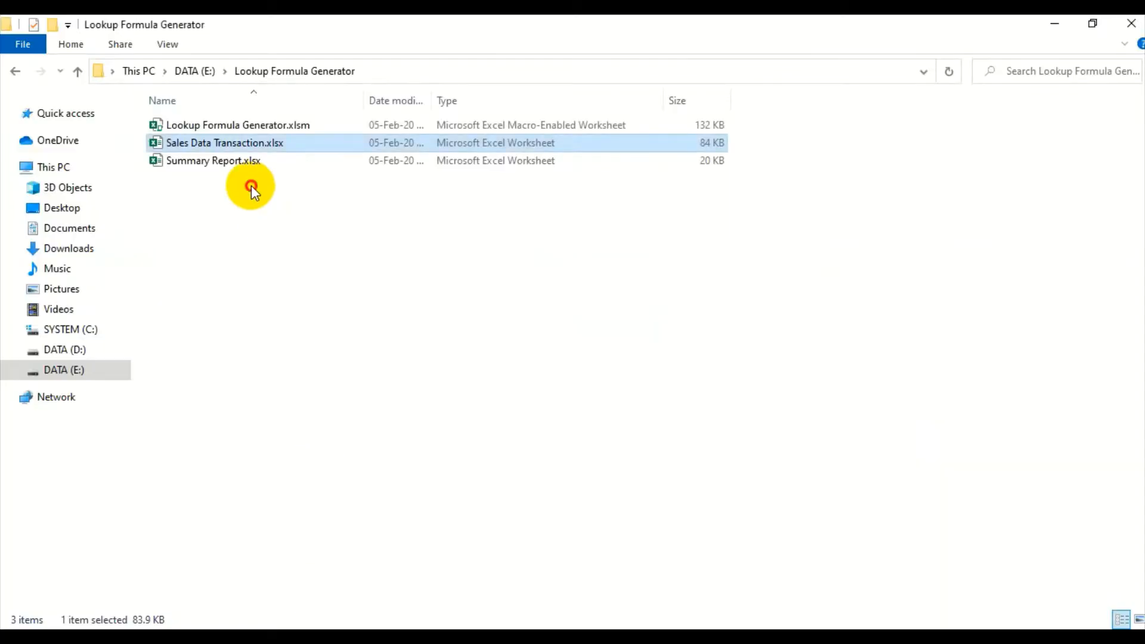
{"action": "left_click", "coordinate": [238, 161]}
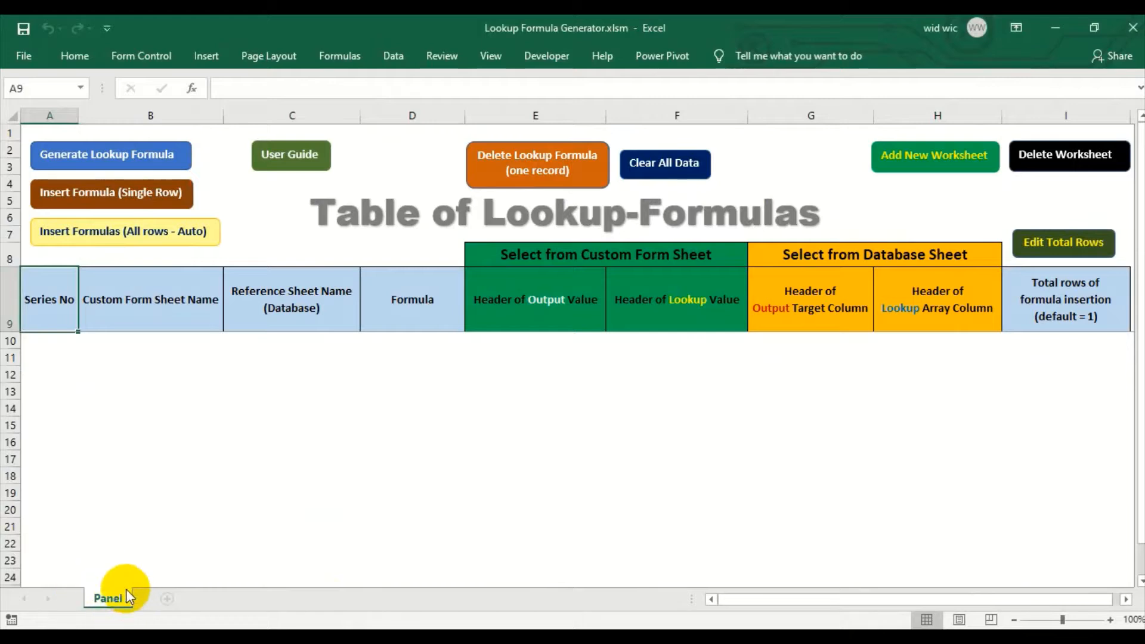
Step: Add a new worksheet named Summary to the Lookup Formula Generator workbook
{"action": "left_click", "coordinate": [999, 172]}
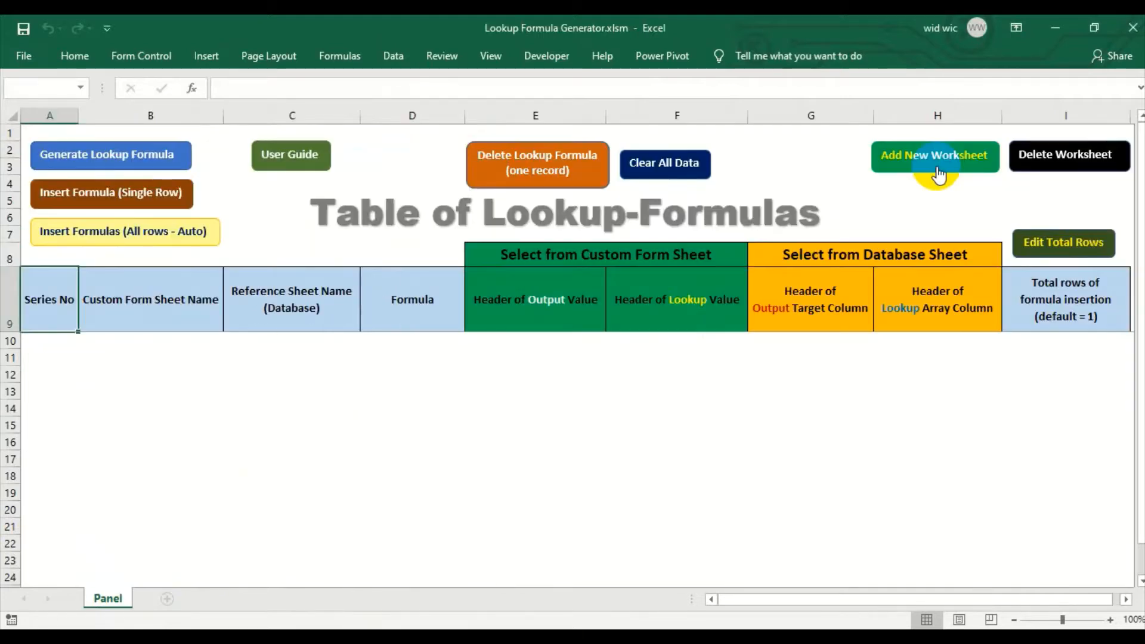
{"action": "left_click", "coordinate": [938, 174]}
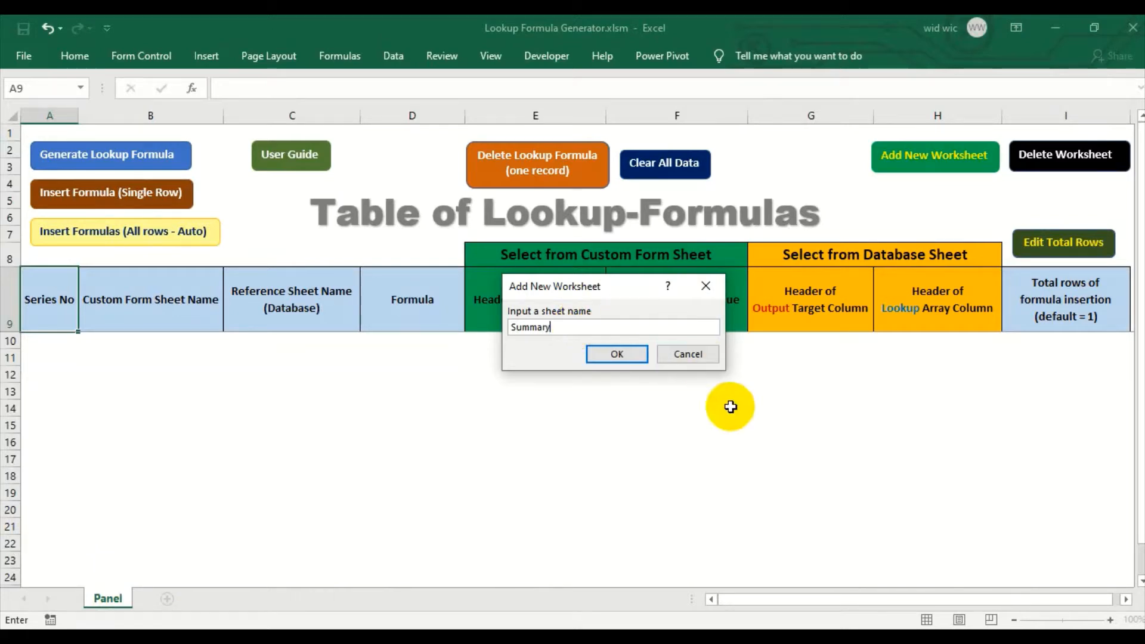
{"action": "left_click", "coordinate": [606, 356]}
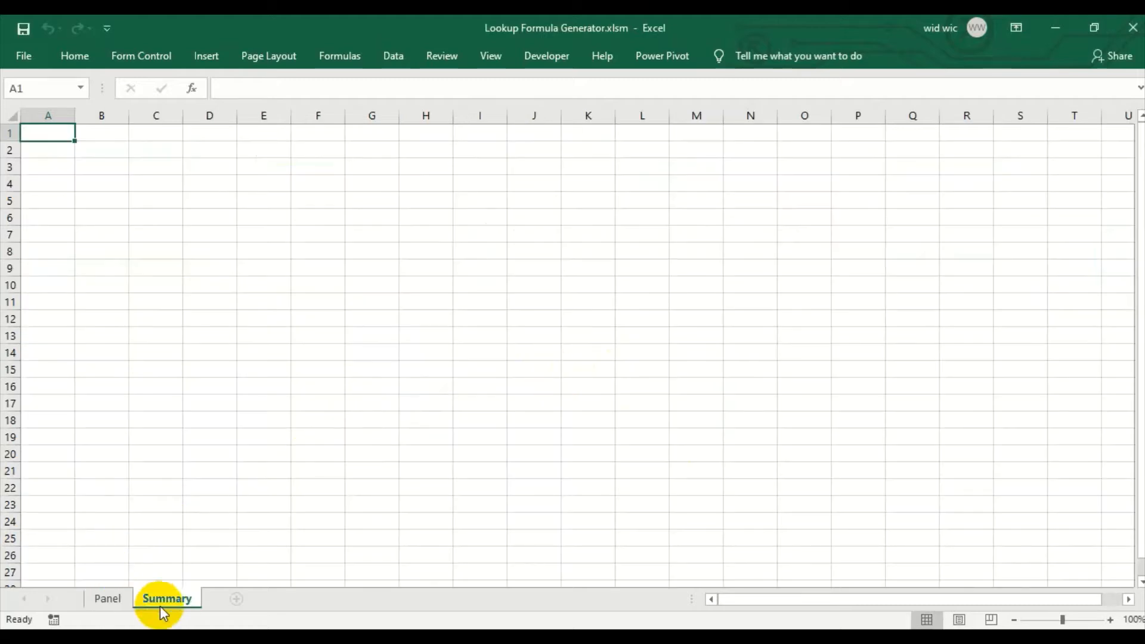
Step: Add another new worksheet named Data Transaction from the Panel sheet
{"action": "left_click", "coordinate": [119, 595]}
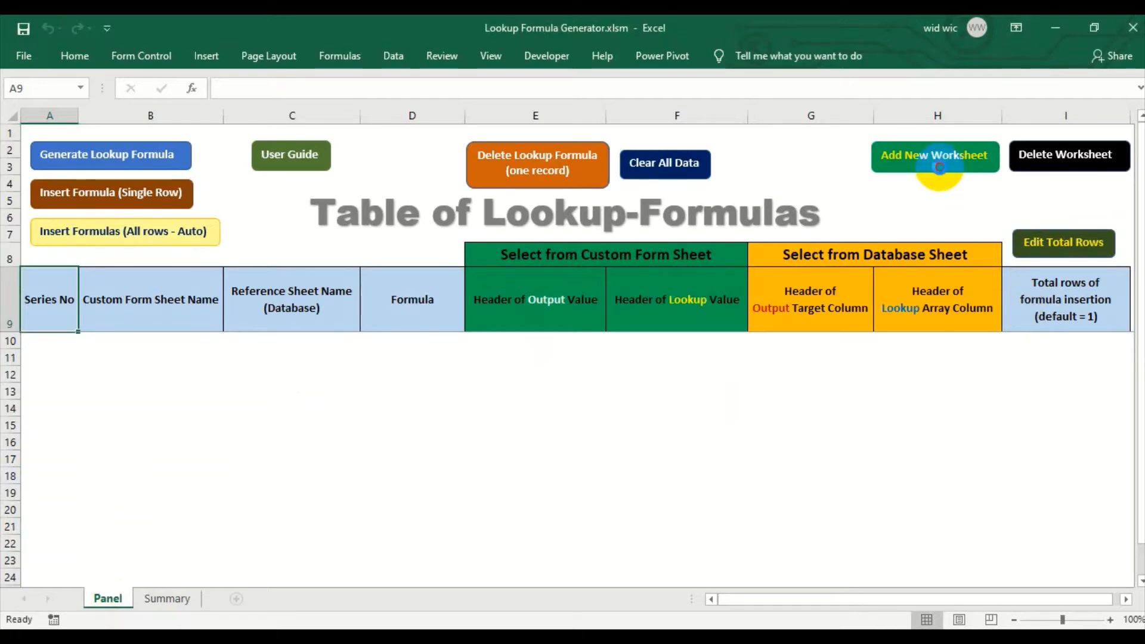
{"action": "left_click", "coordinate": [939, 167]}
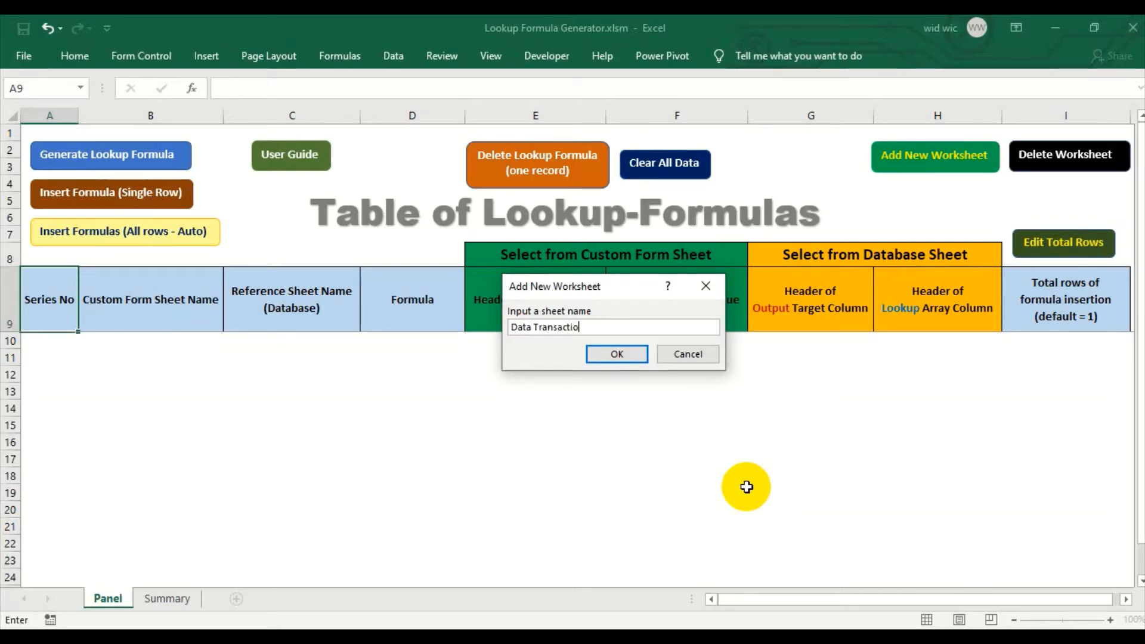
{"action": "left_click", "coordinate": [605, 357]}
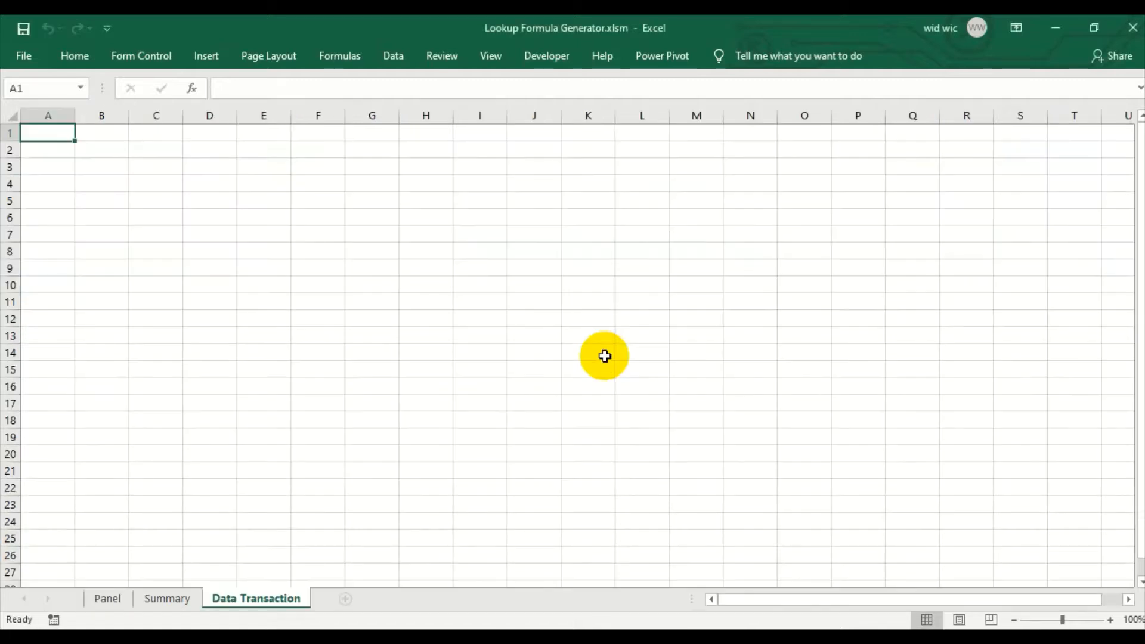
{"action": "left_click", "coordinate": [179, 599]}
{"action": "left_click", "coordinate": [239, 598]}
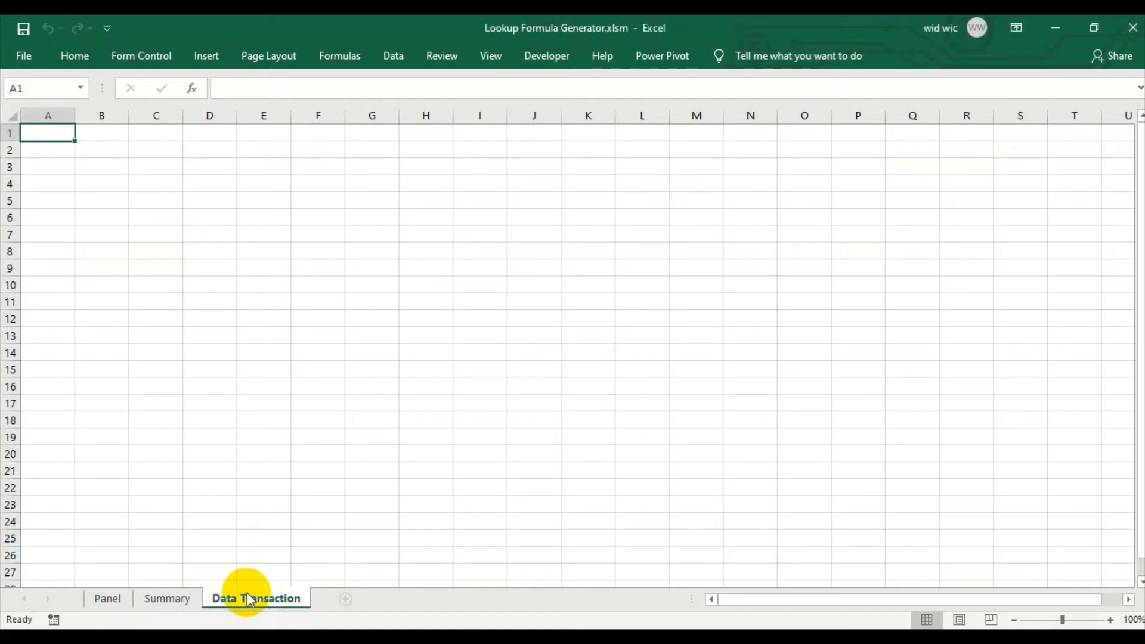
Step: Switch to the Summary Report.xlsx workbook and copy the entire Recap sheet
{"action": "left_click", "coordinate": [185, 601]}
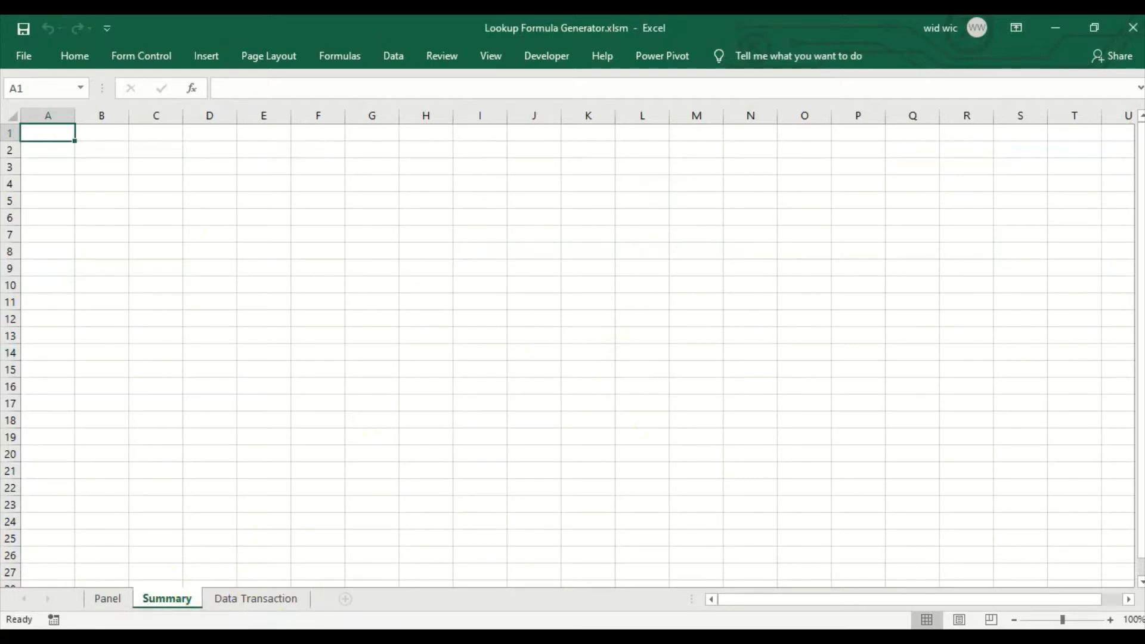
{"action": "mouse_move", "coordinate": [545, 637]}
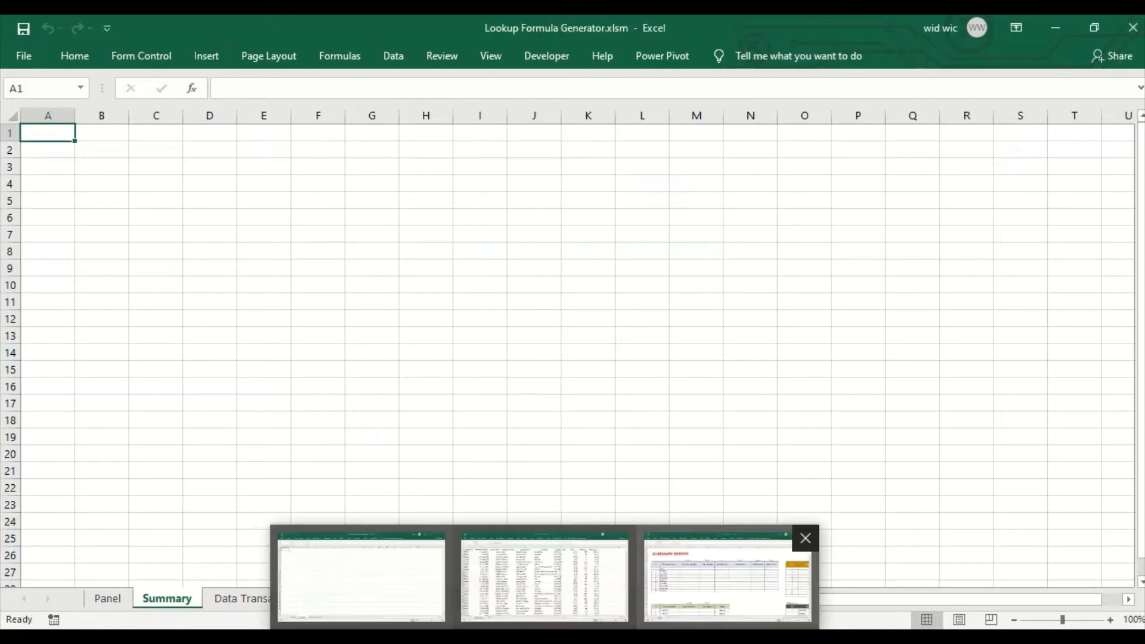
{"action": "left_click", "coordinate": [728, 575]}
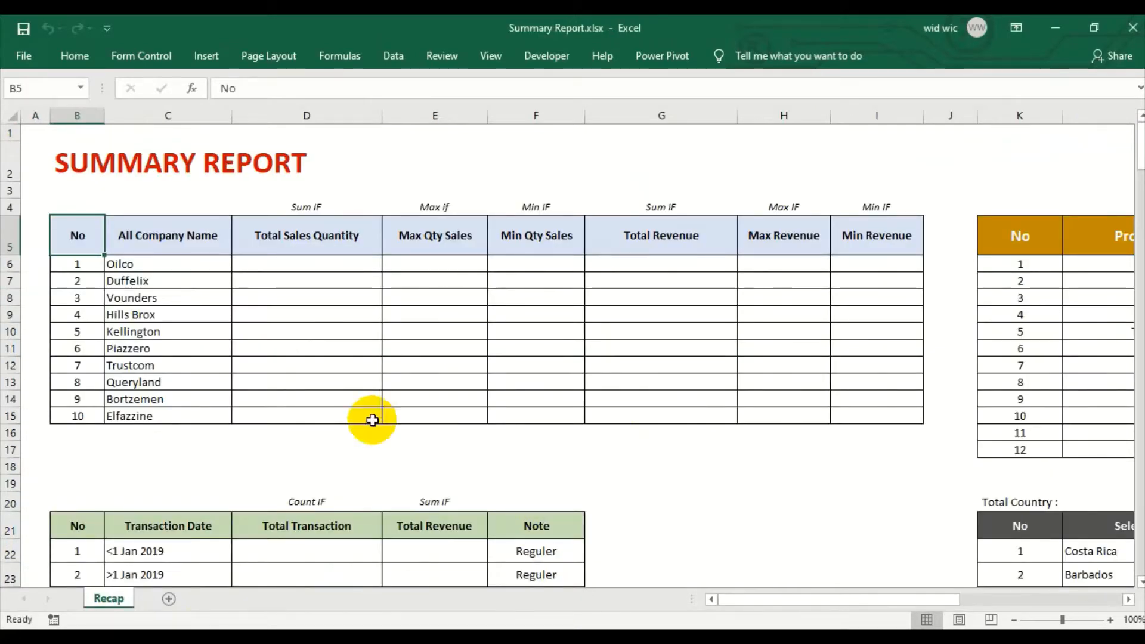
{"action": "left_click", "coordinate": [10, 115]}
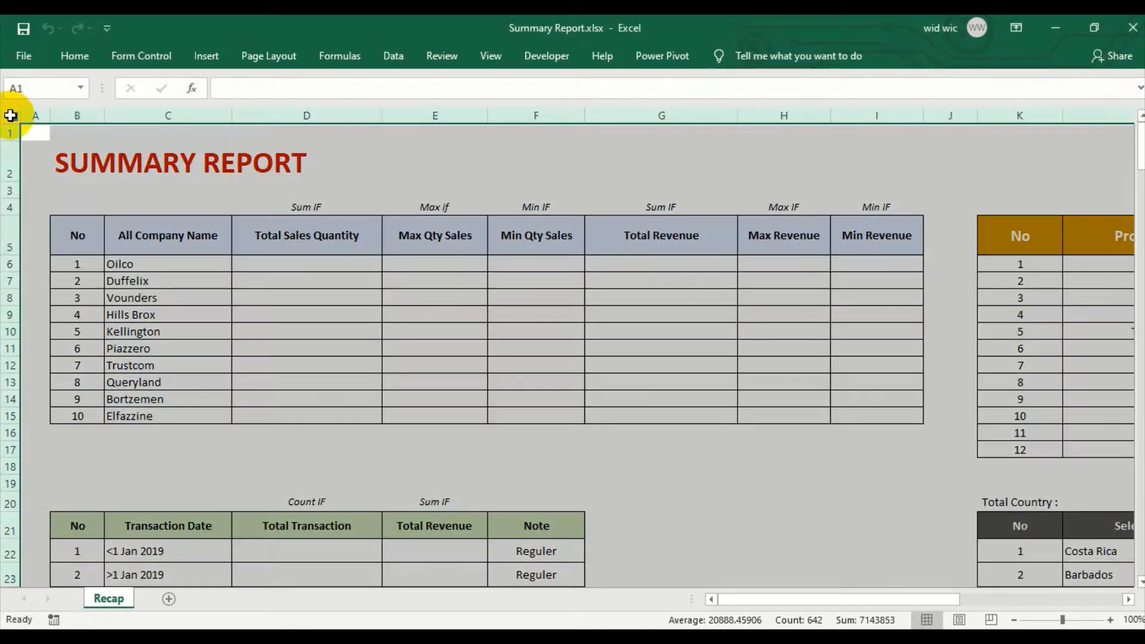
{"action": "right_click", "coordinate": [11, 115]}
{"action": "left_click", "coordinate": [47, 147]}
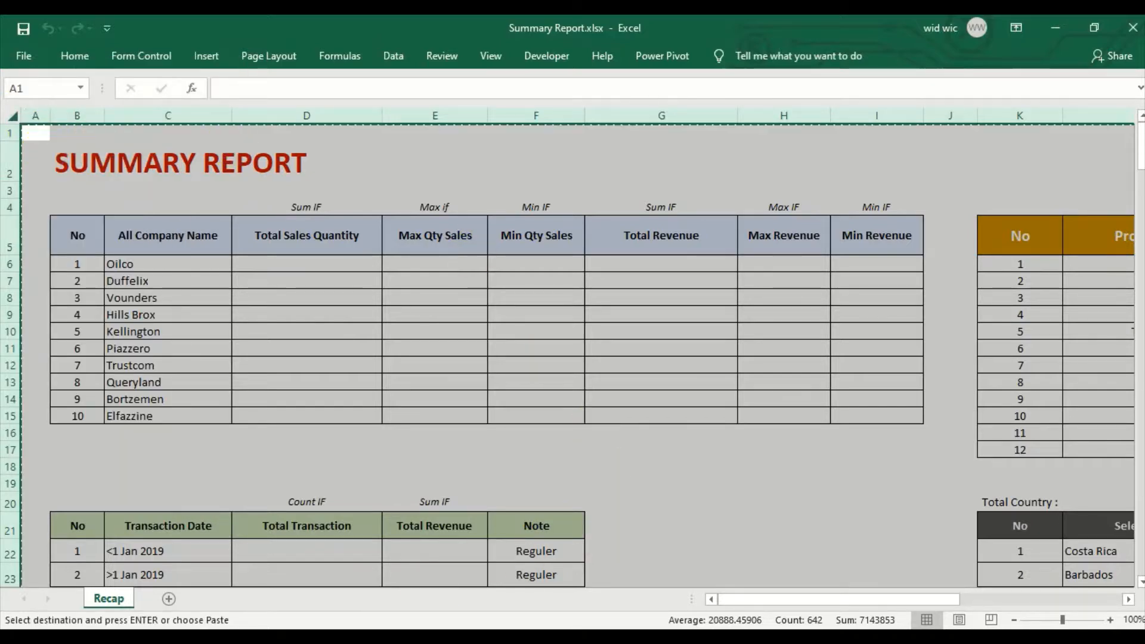
Step: Paste the copied report over the whole Summary sheet of Lookup Formula Generator.xlsm, keeping its formatting
{"action": "left_click", "coordinate": [456, 637]}
{"action": "left_click", "coordinate": [103, 598]}
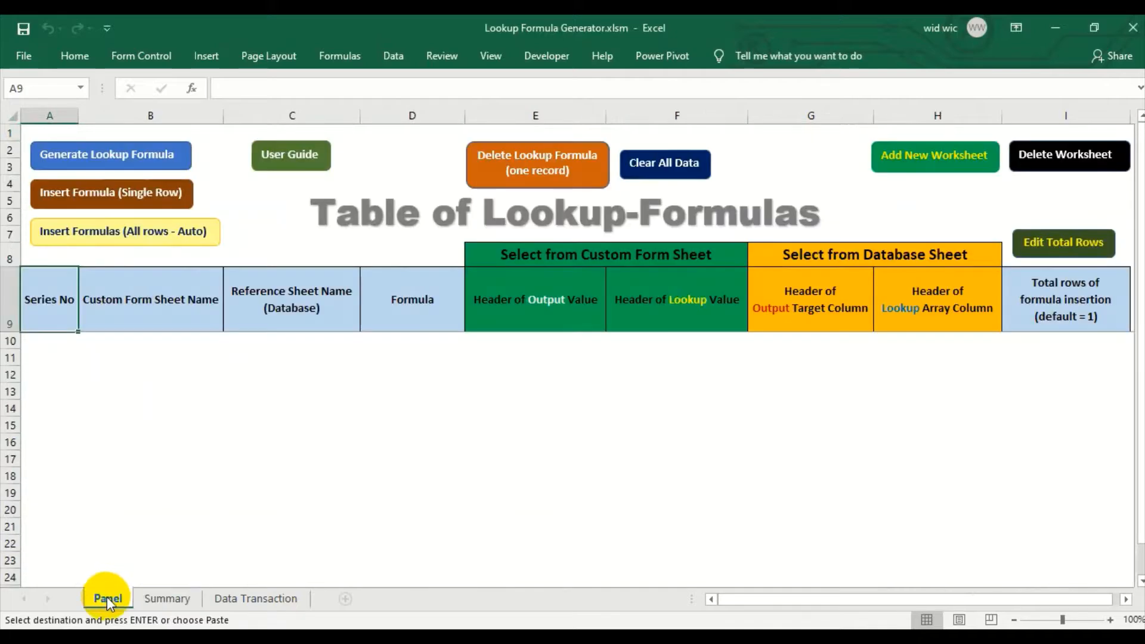
{"action": "left_click", "coordinate": [166, 597]}
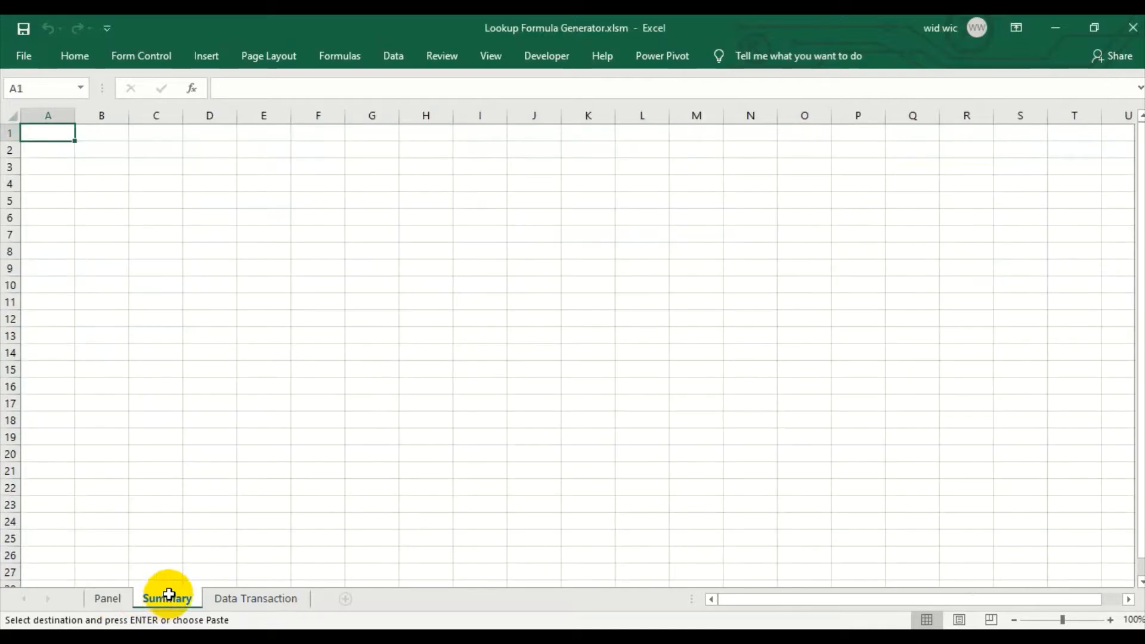
{"action": "left_click", "coordinate": [9, 114]}
{"action": "right_click", "coordinate": [10, 114]}
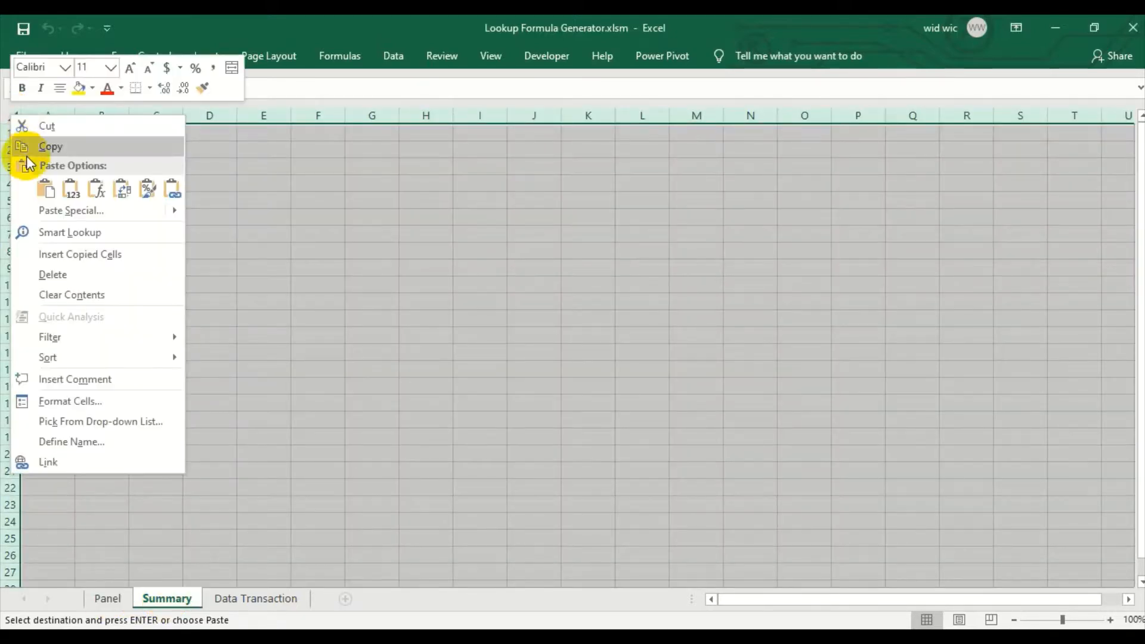
{"action": "left_click", "coordinate": [39, 188]}
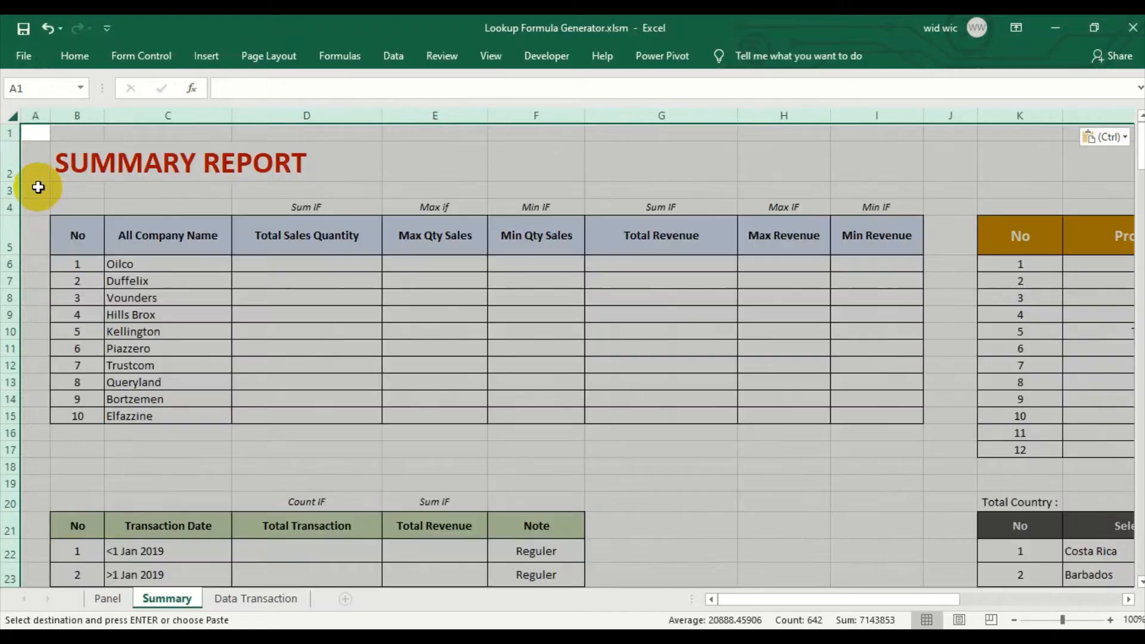
Step: Hide the gridlines on the Summary sheet and look over the pasted report tables
{"action": "left_click", "coordinate": [158, 194]}
{"action": "left_click", "coordinate": [493, 60]}
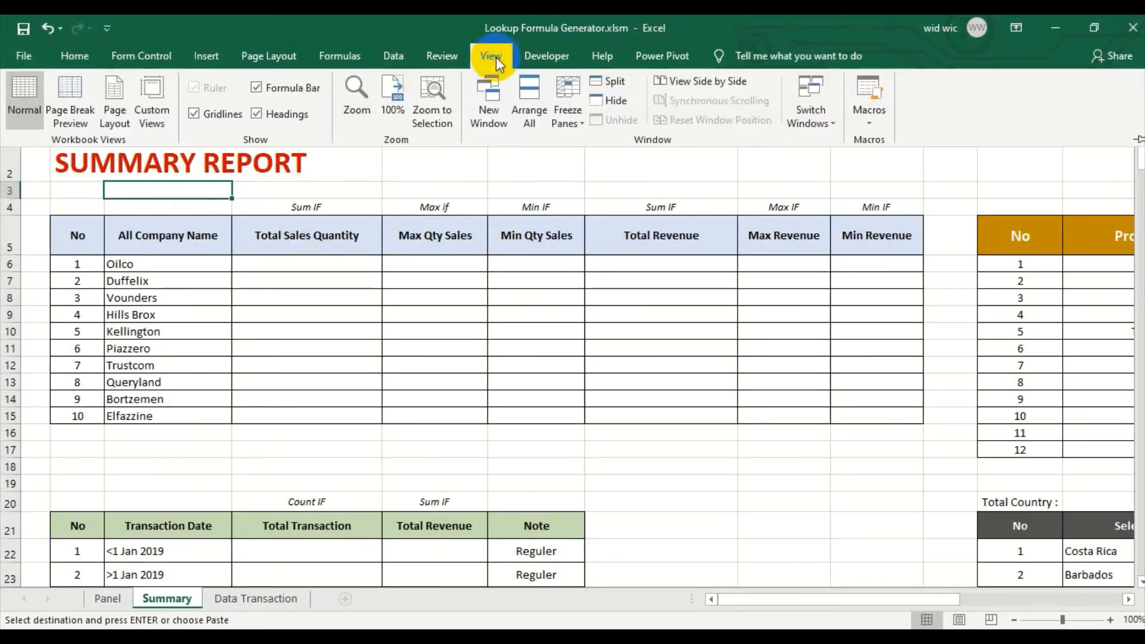
{"action": "left_click", "coordinate": [230, 113]}
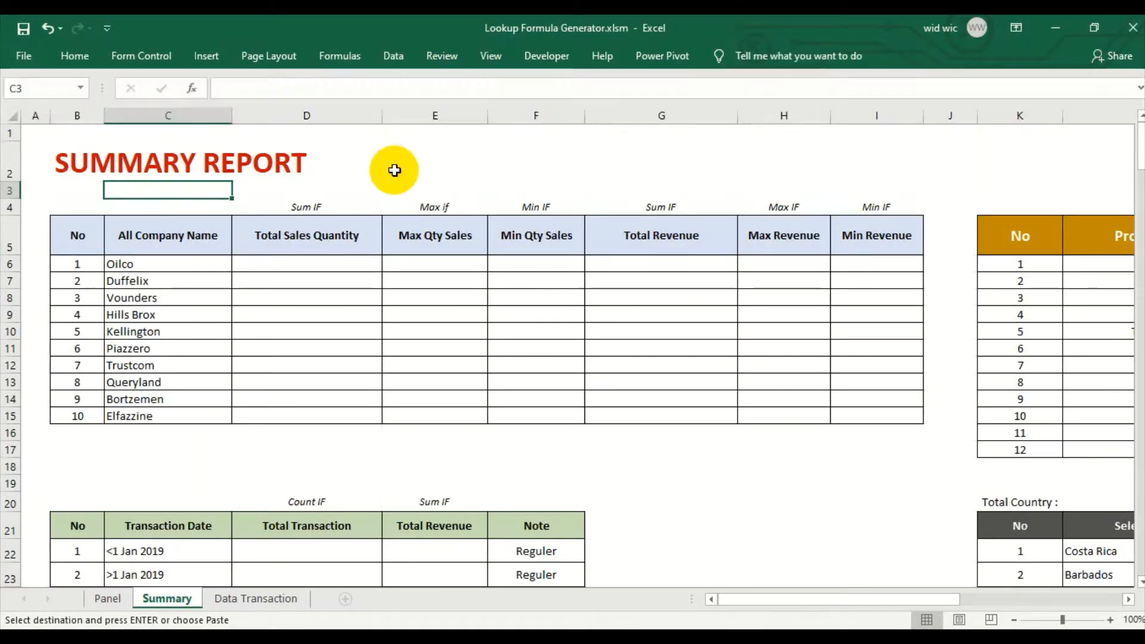
{"action": "left_click", "coordinate": [95, 233]}
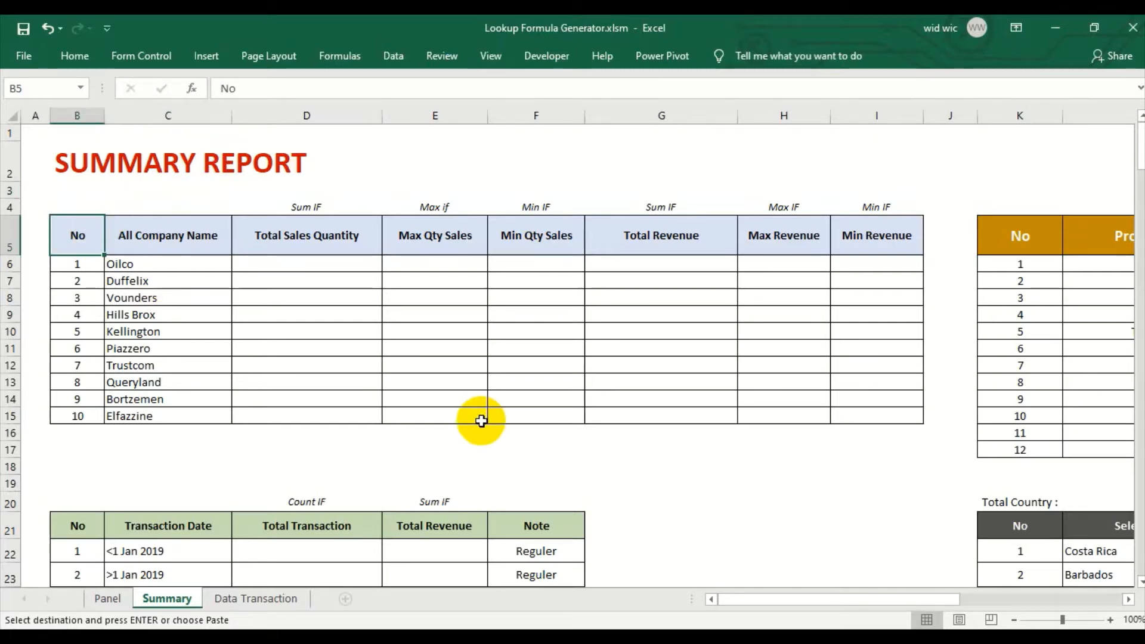
{"action": "scroll", "coordinate": [519, 470], "scroll_direction": "down", "scroll_amount": 3}
{"action": "scroll", "coordinate": [555, 504], "scroll_direction": "up", "scroll_amount": 3}
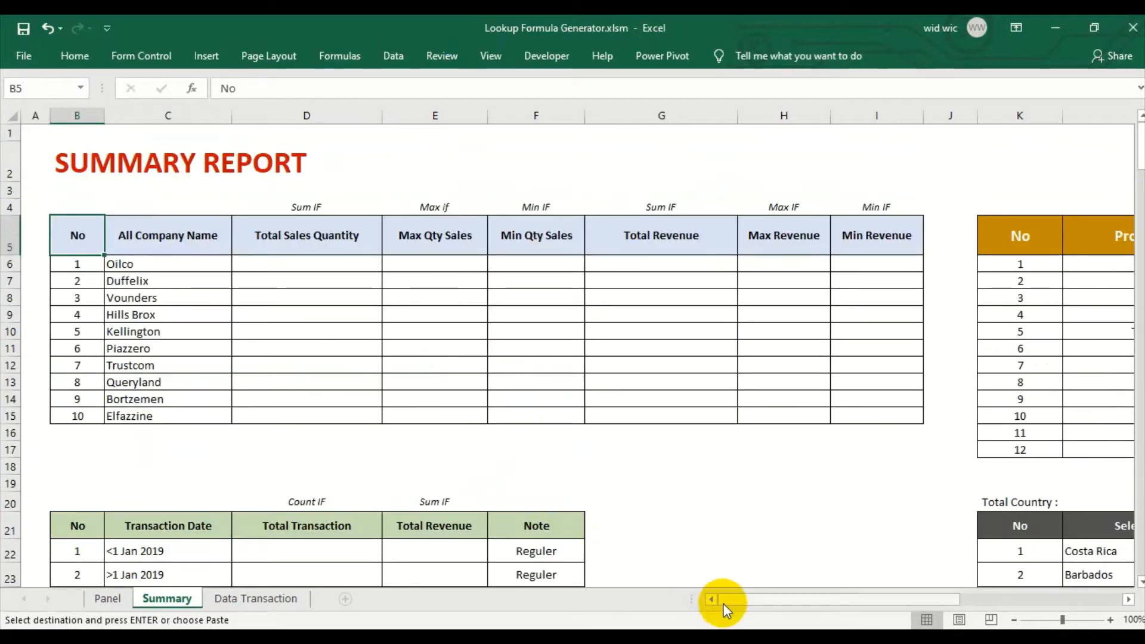
{"action": "mouse_move", "coordinate": [726, 601]}
{"action": "left_mouse_down"}
{"action": "mouse_move", "coordinate": [942, 603]}
{"action": "mouse_move", "coordinate": [713, 603]}
{"action": "left_mouse_up"}
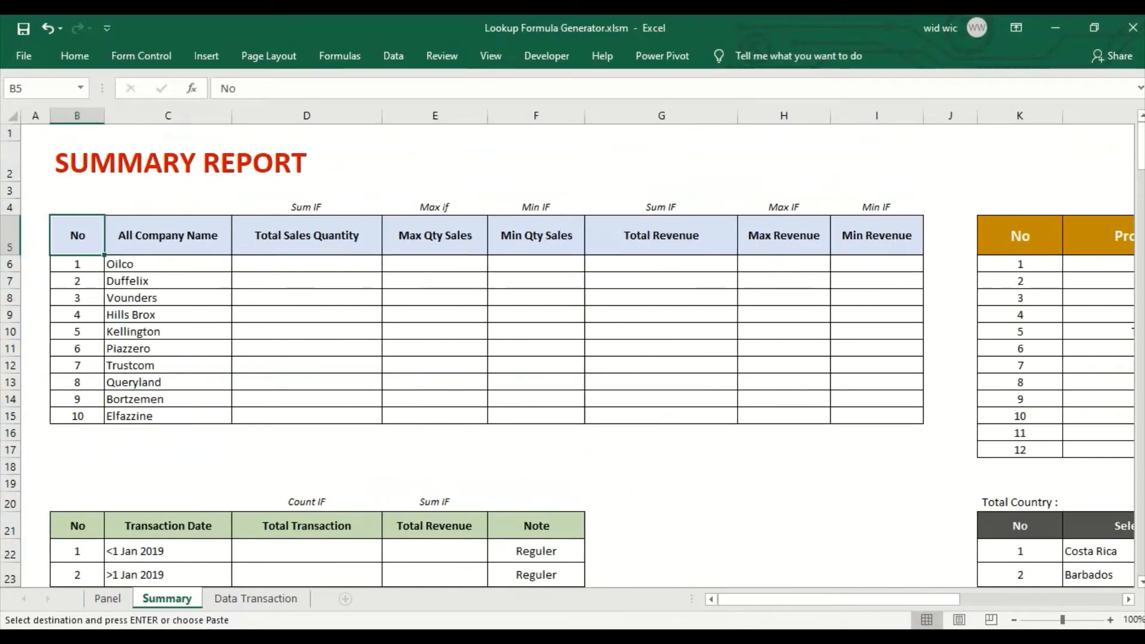
Step: Close the Summary Report.xlsx workbook without keeping the copied data on the clipboard
{"action": "key", "text": "alt+Tab"}
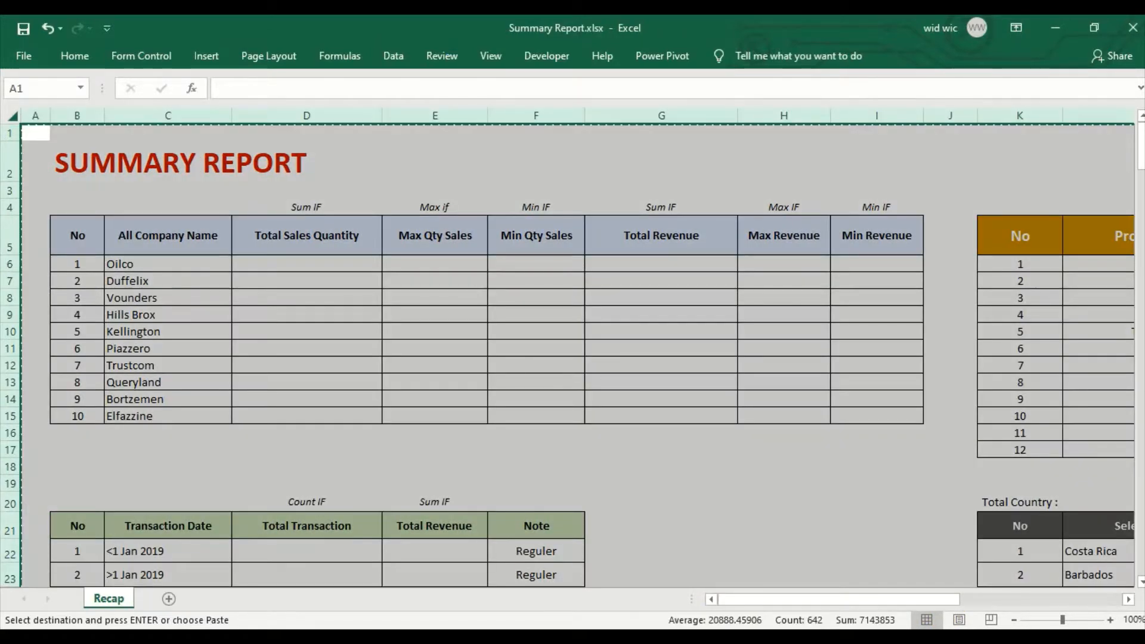
{"action": "left_click", "coordinate": [456, 435]}
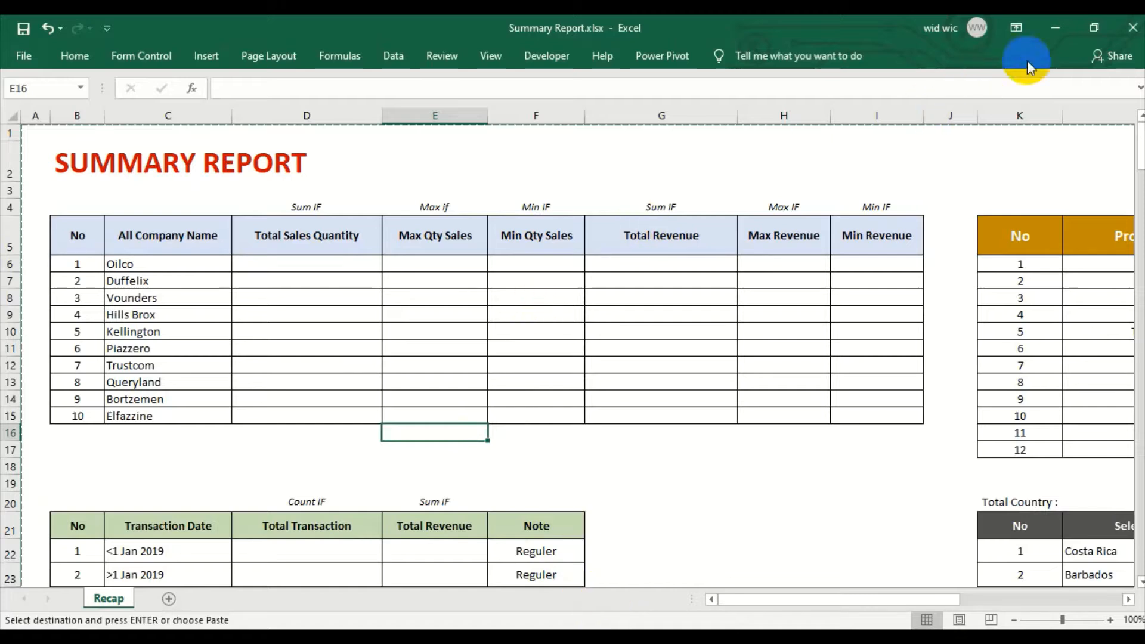
{"action": "left_click", "coordinate": [1126, 36]}
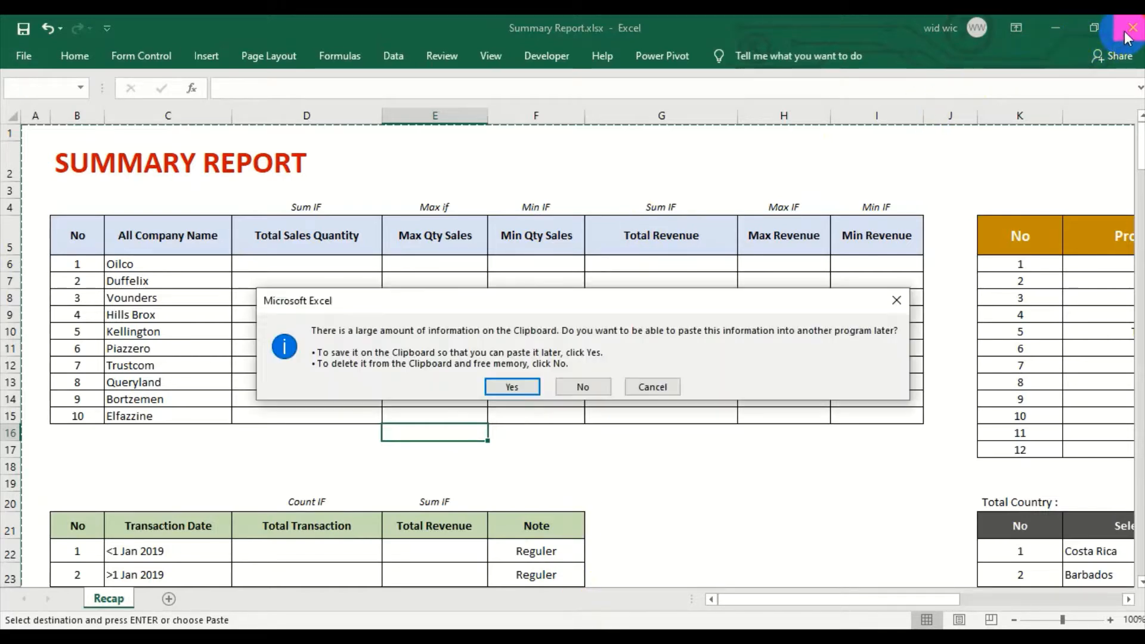
{"action": "left_click", "coordinate": [562, 389]}
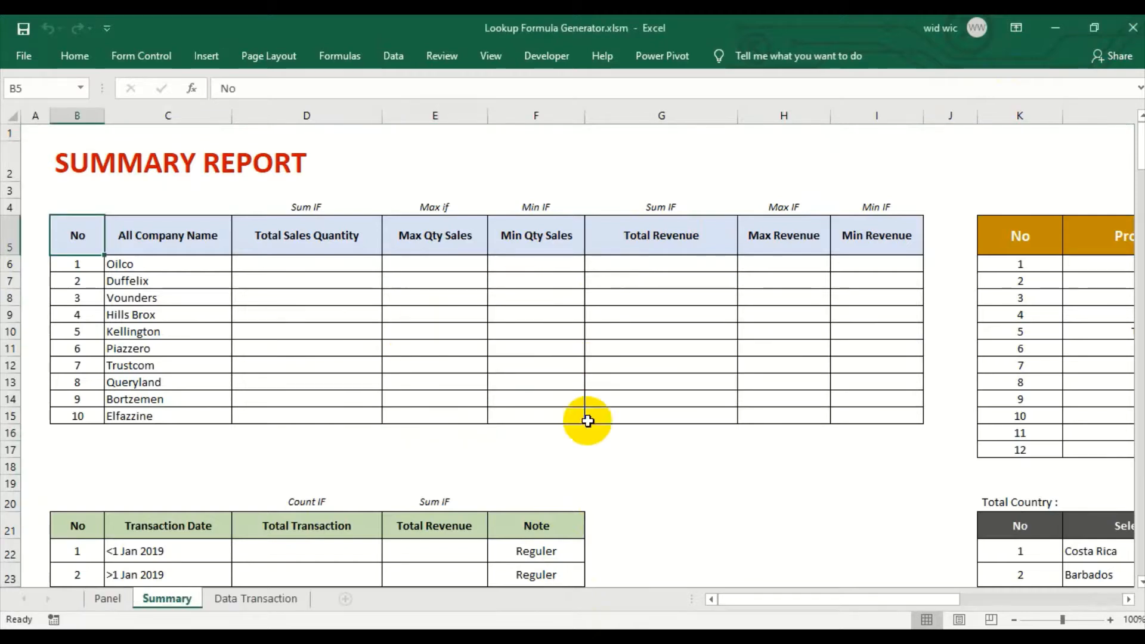
Step: Switch to the Sales Data Transaction.xlsx workbook and copy the entire Sales Data sheet
{"action": "left_click", "coordinate": [291, 600]}
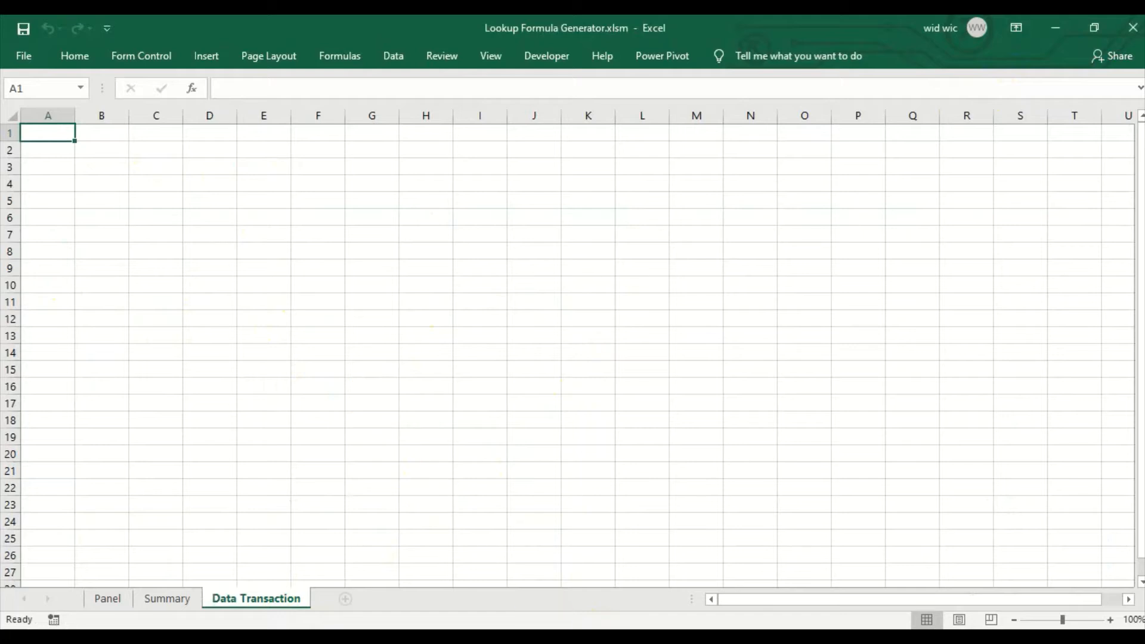
{"action": "mouse_move", "coordinate": [477, 637]}
{"action": "left_click", "coordinate": [568, 578]}
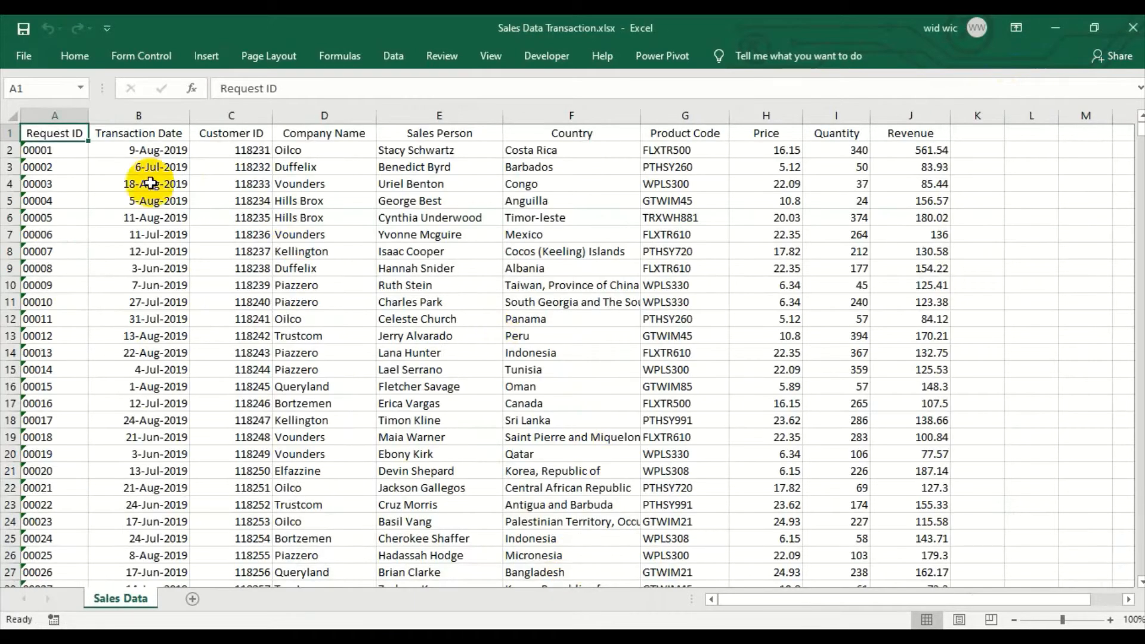
{"action": "left_click", "coordinate": [11, 116]}
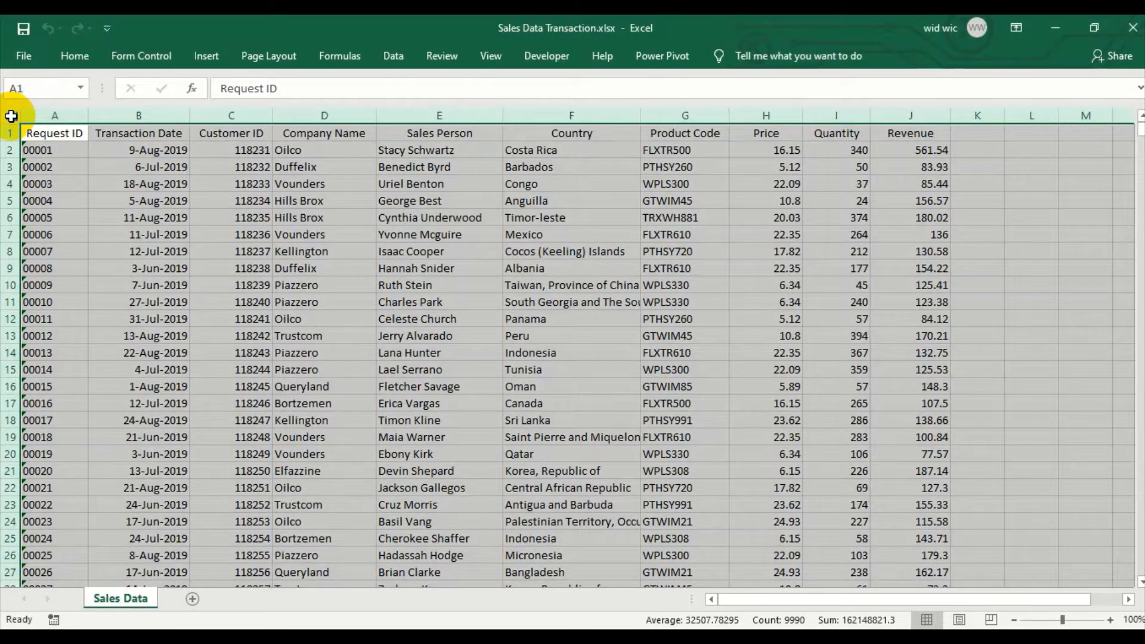
{"action": "right_click", "coordinate": [11, 116]}
{"action": "left_click", "coordinate": [51, 145]}
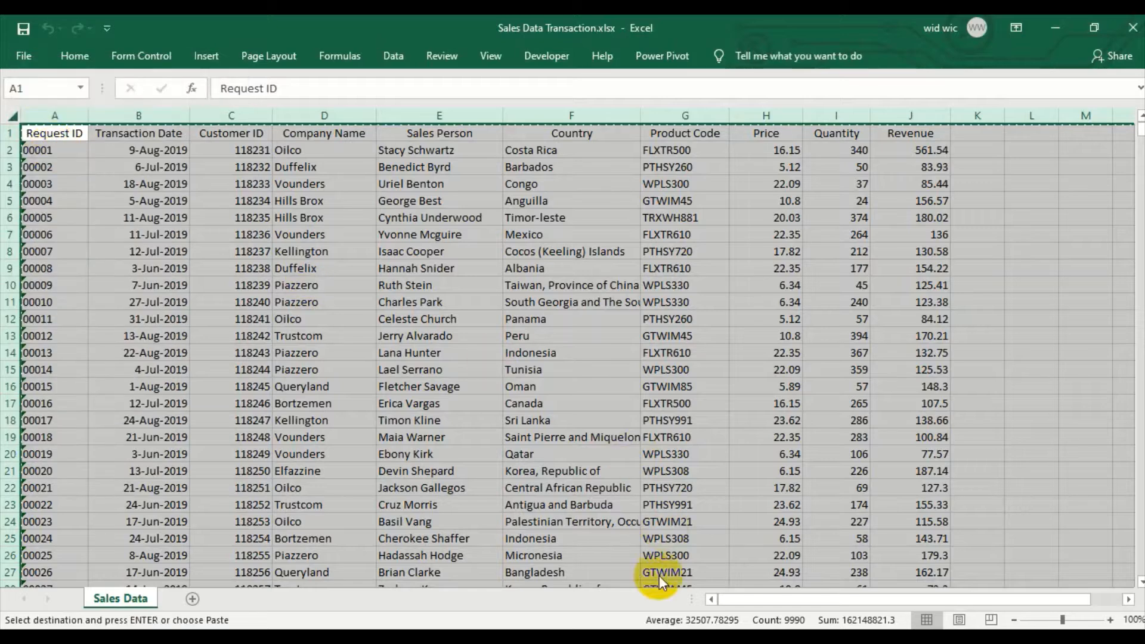
Step: Paste the copied sales data over the whole Data Transaction sheet of Lookup Formula Generator.xlsm, keeping its formatting
{"action": "key", "text": "alt+Tab"}
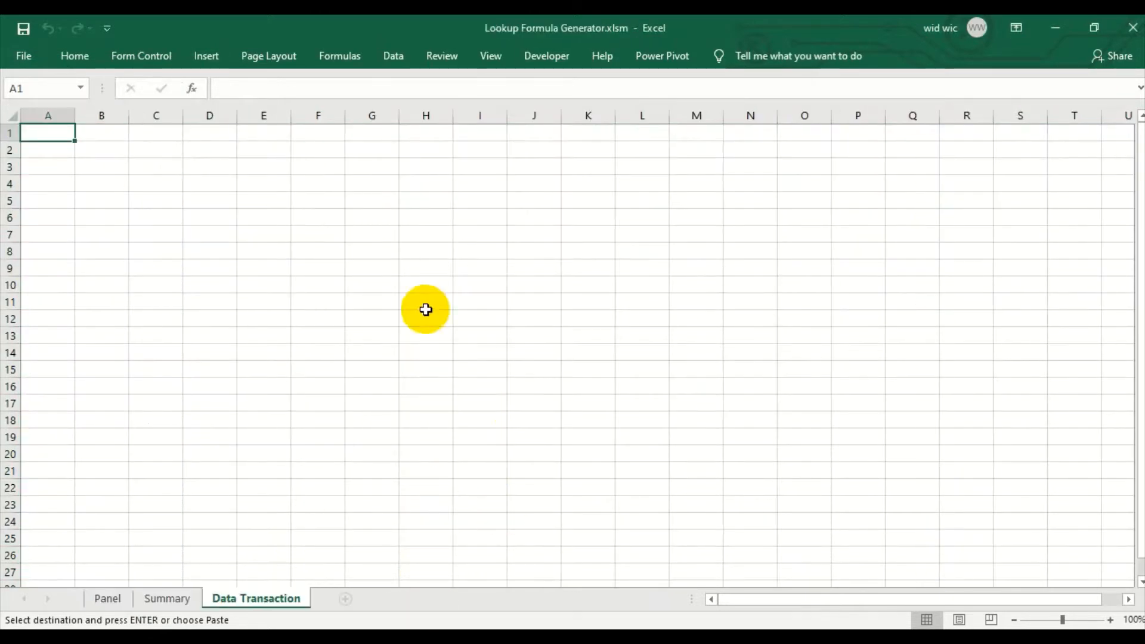
{"action": "left_click", "coordinate": [9, 115]}
{"action": "right_click", "coordinate": [9, 116]}
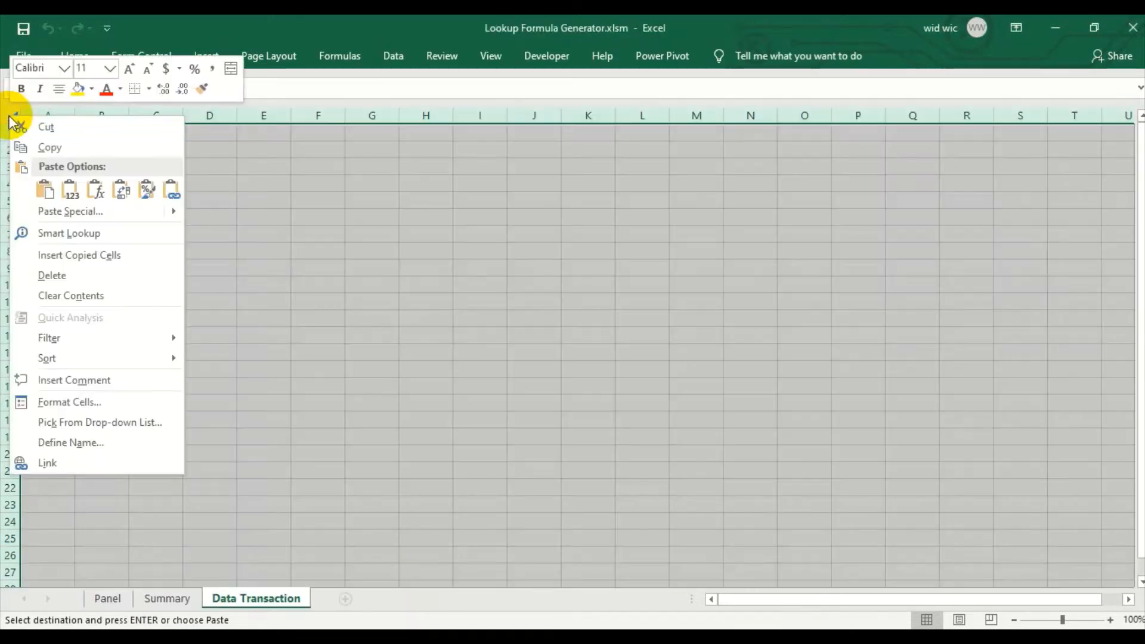
{"action": "left_click", "coordinate": [41, 187]}
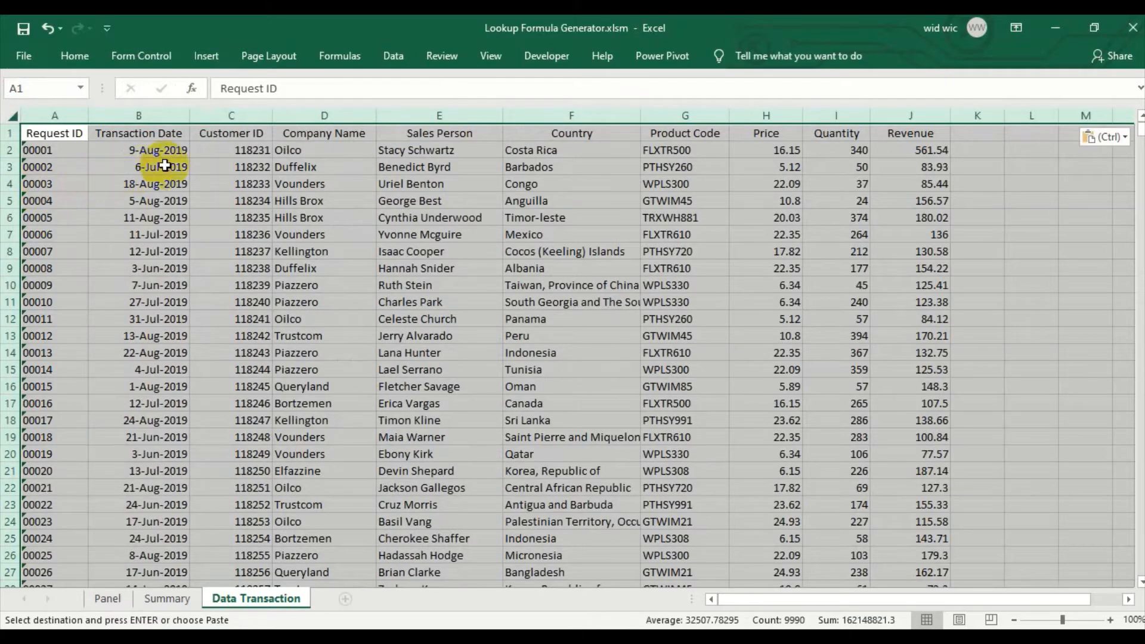
{"action": "left_click", "coordinate": [175, 149]}
{"action": "left_click", "coordinate": [289, 152]}
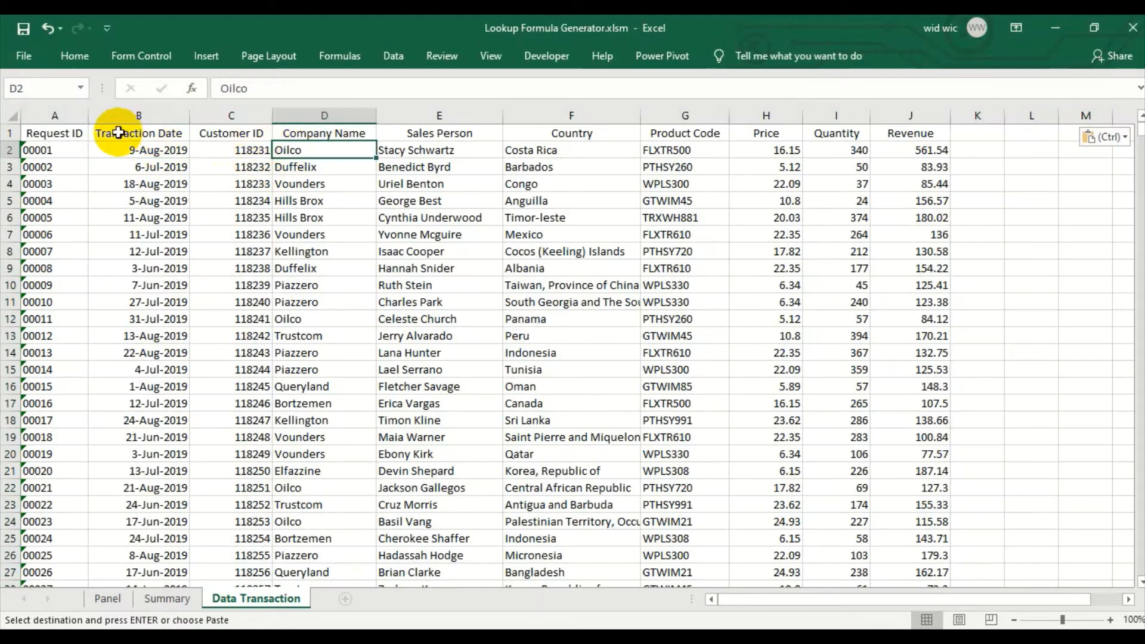
{"action": "left_click", "coordinate": [73, 133]}
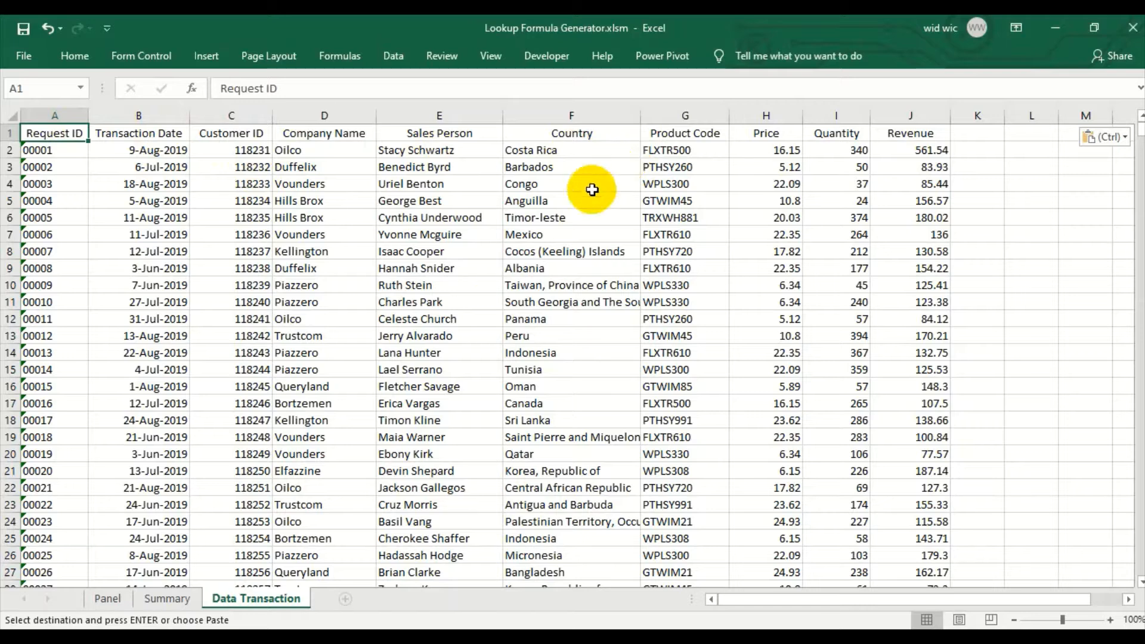
Step: Close the Sales Data Transaction.xlsx workbook and discard the copied data from the clipboard
{"action": "left_click", "coordinate": [382, 636]}
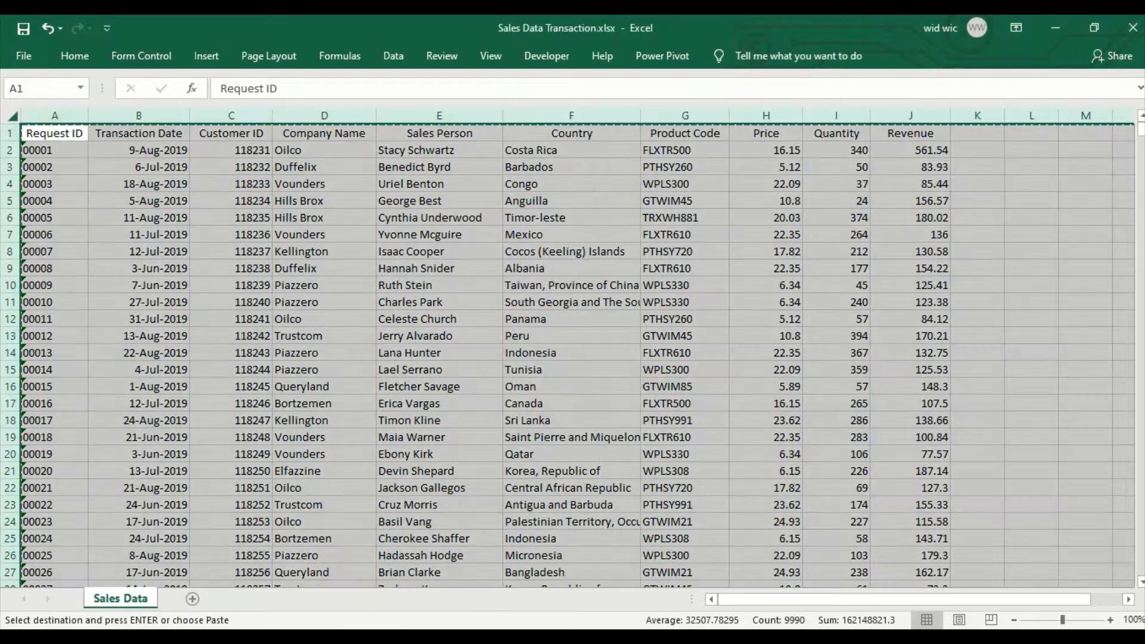
{"action": "left_click", "coordinate": [452, 320]}
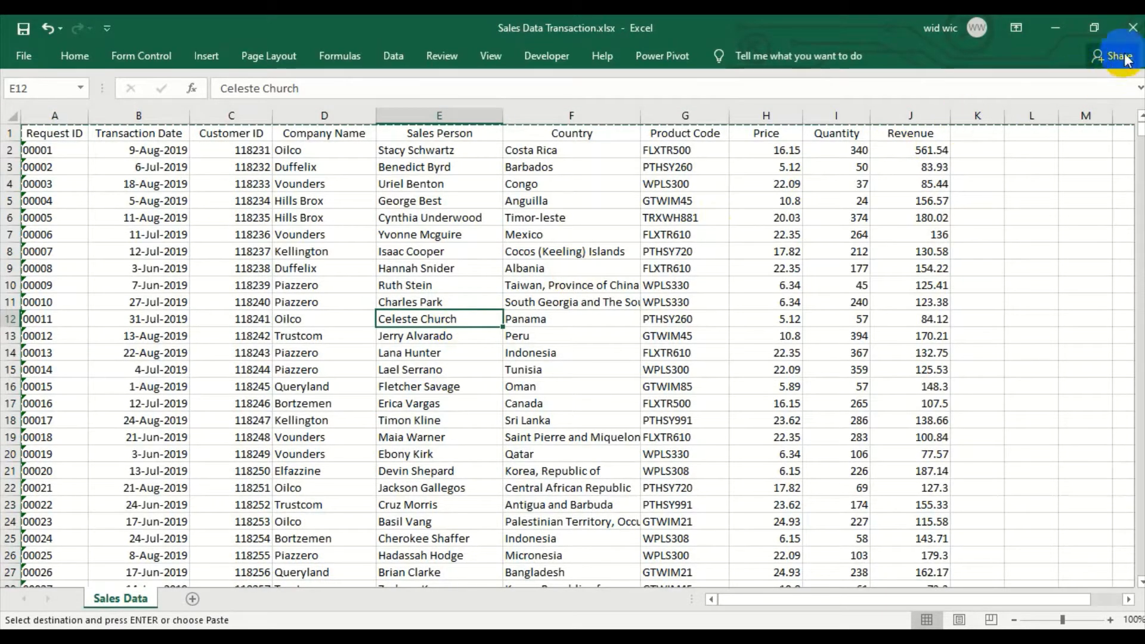
{"action": "left_click", "coordinate": [1132, 31]}
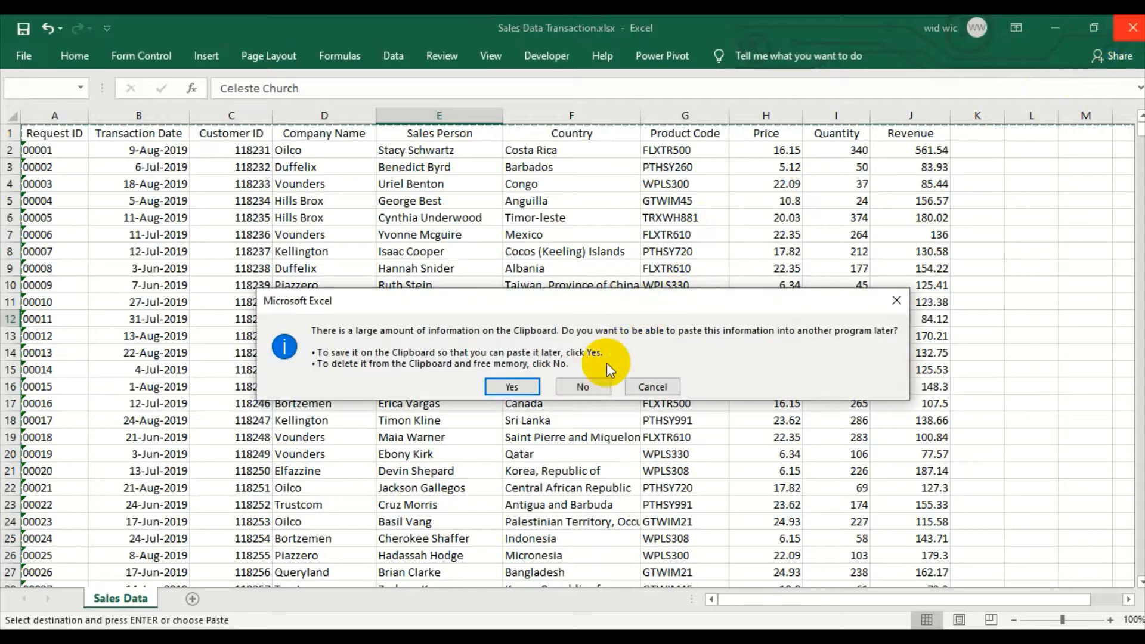
{"action": "left_click", "coordinate": [584, 387]}
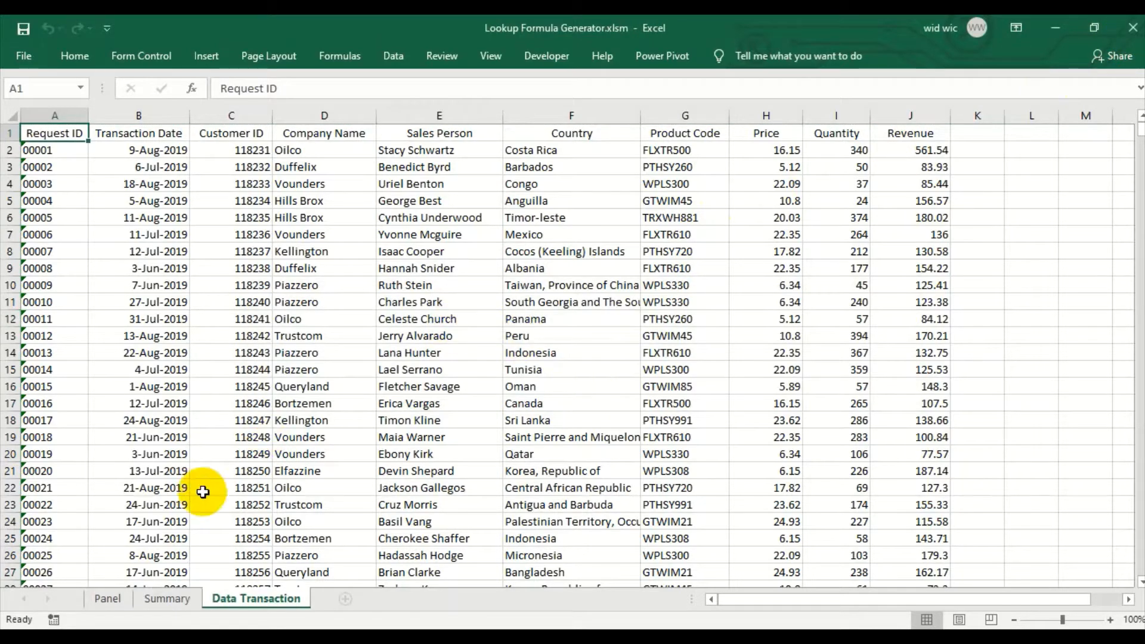
Step: Start generating a lookup formula from the Panel sheet with Sum IF as the formula type
{"action": "left_click", "coordinate": [149, 600]}
{"action": "left_click", "coordinate": [109, 599]}
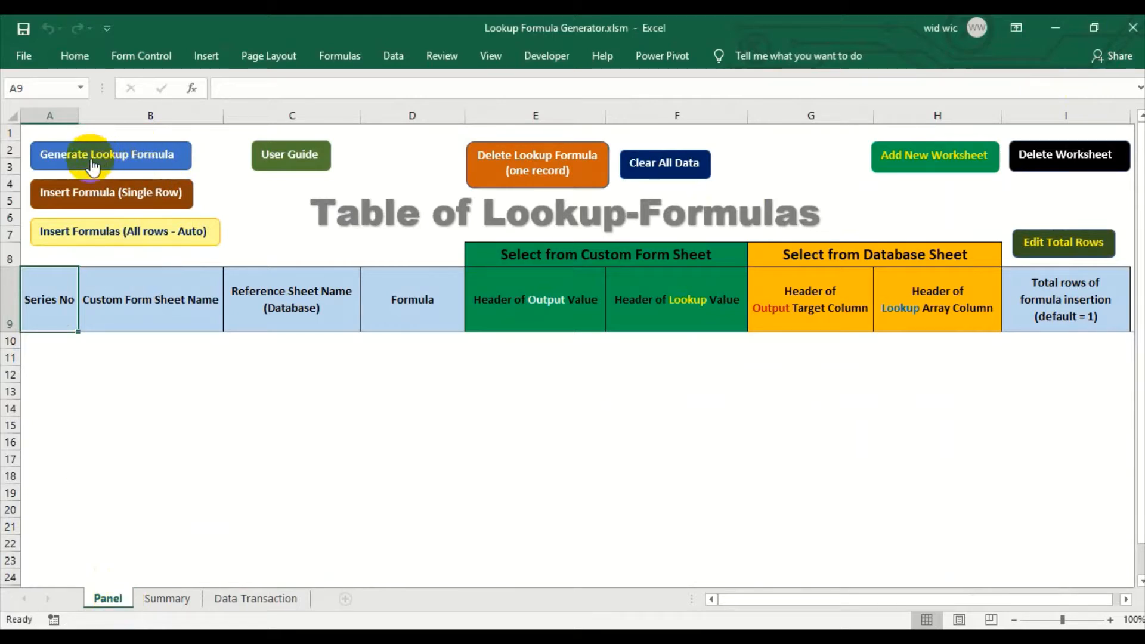
{"action": "left_click", "coordinate": [157, 602]}
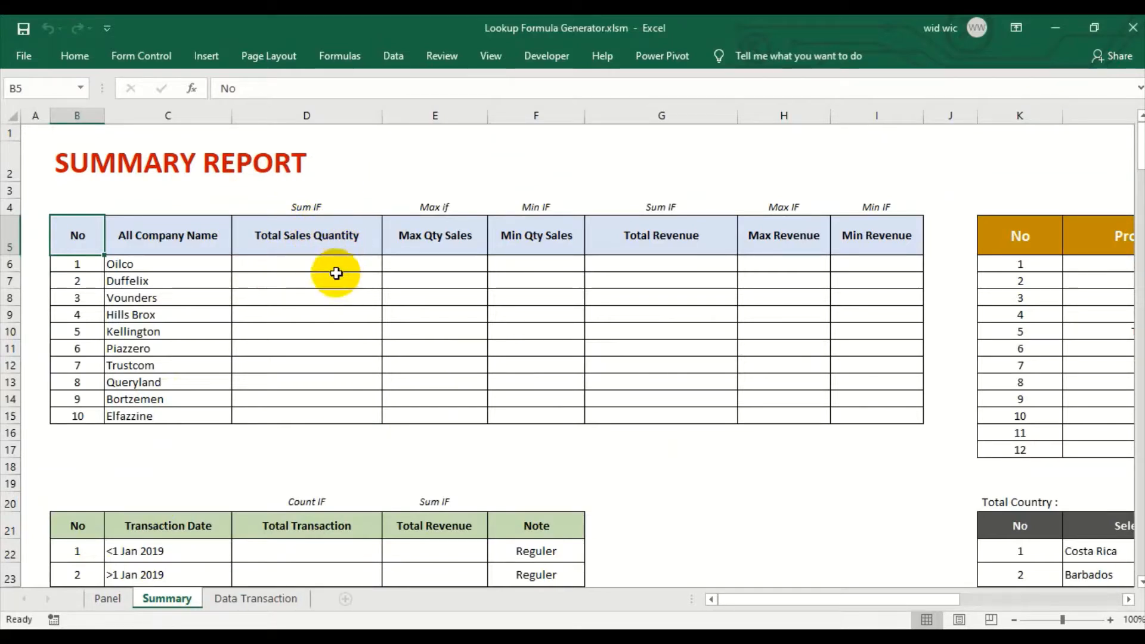
{"action": "left_click", "coordinate": [109, 599]}
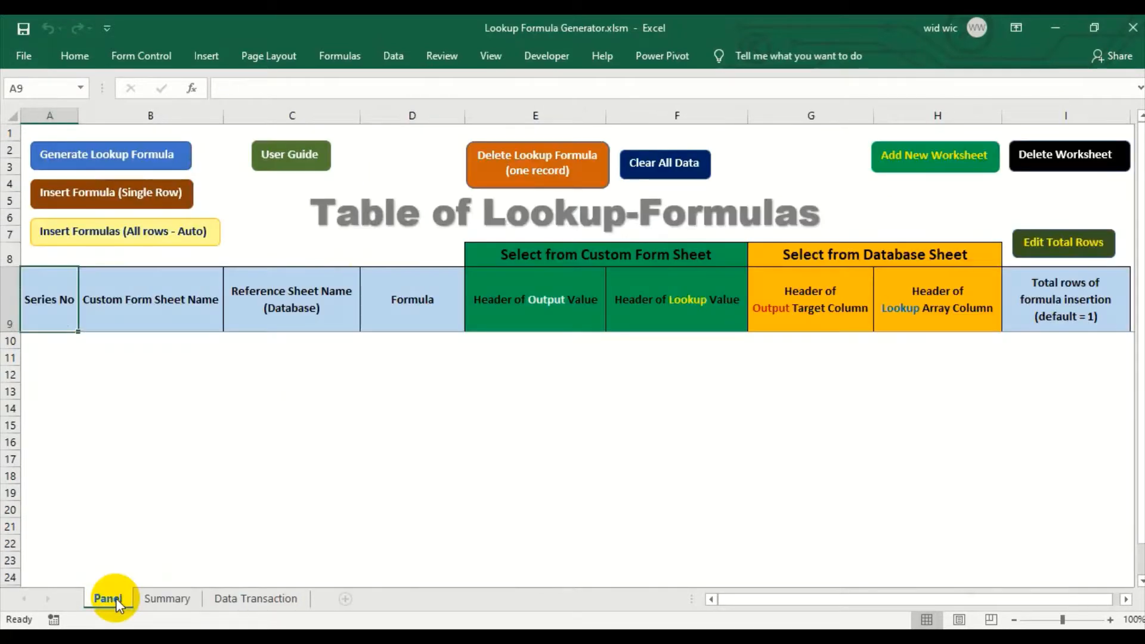
{"action": "left_click", "coordinate": [173, 157]}
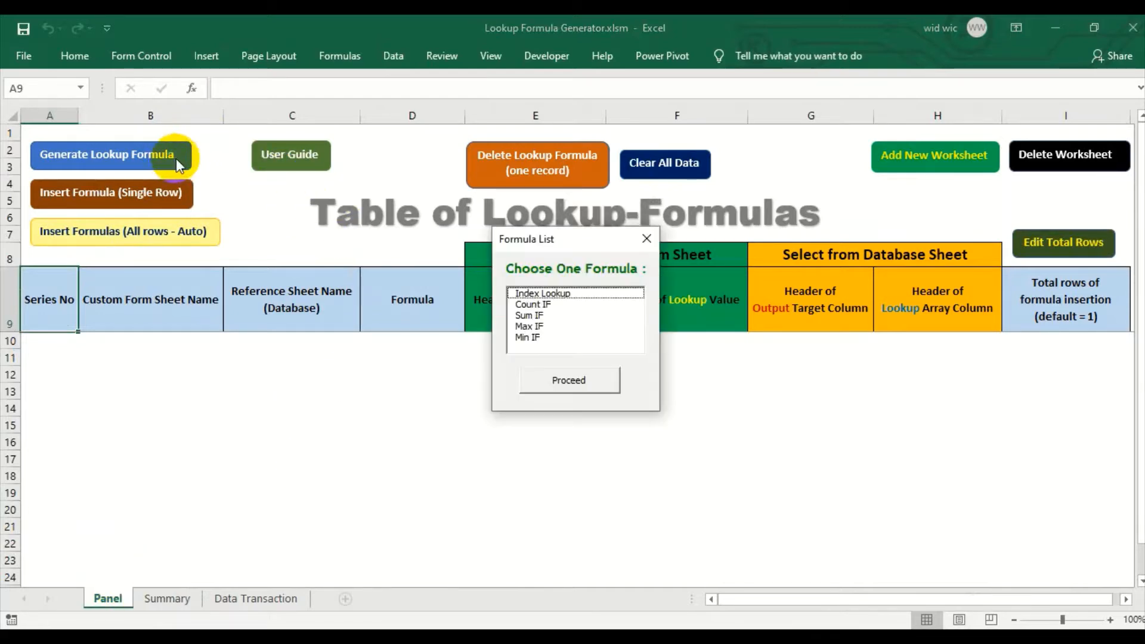
{"action": "left_click", "coordinate": [529, 316]}
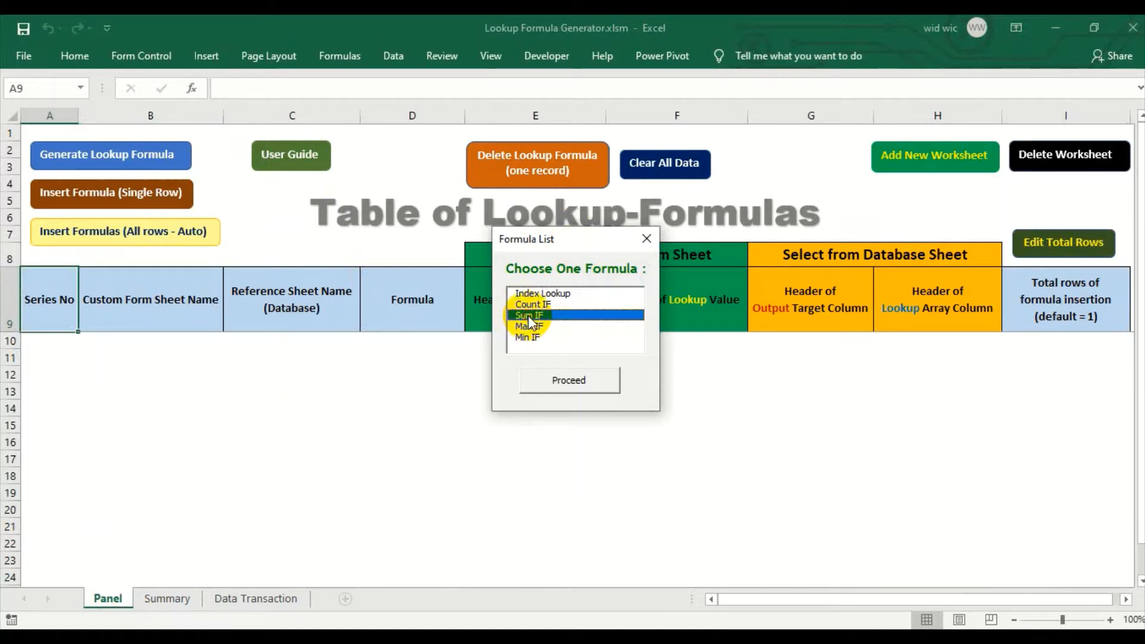
{"action": "left_click", "coordinate": [592, 386]}
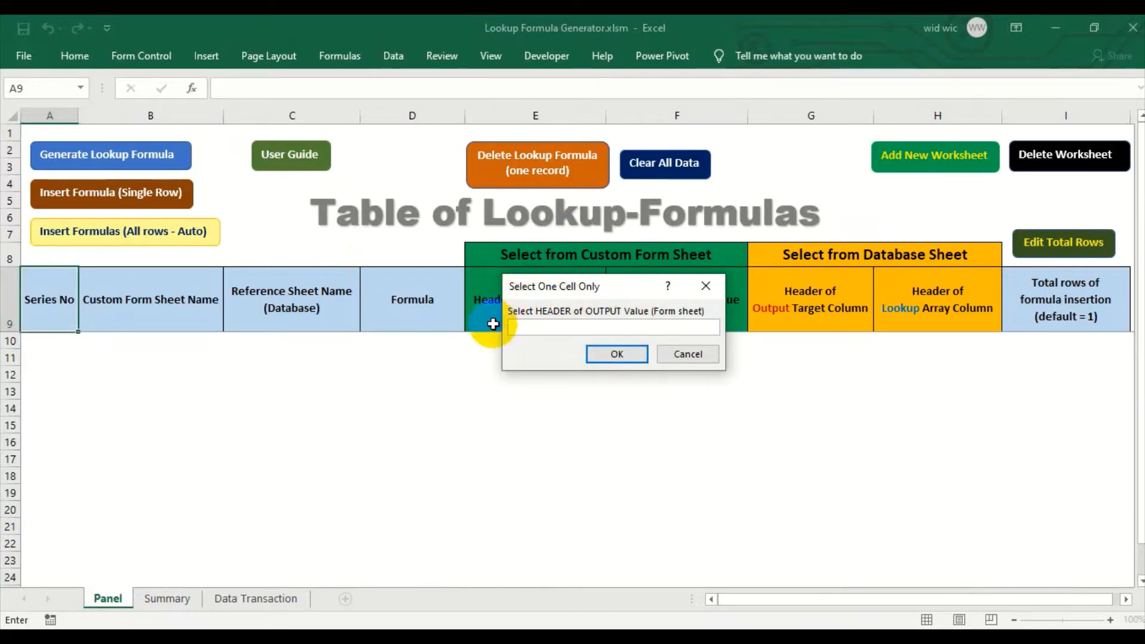
Step: Set the form's output header to Total Sales Quantity (Summary!$D$5) and its lookup header to All Company Name (Summary!$C$5)
{"action": "left_click", "coordinate": [175, 603]}
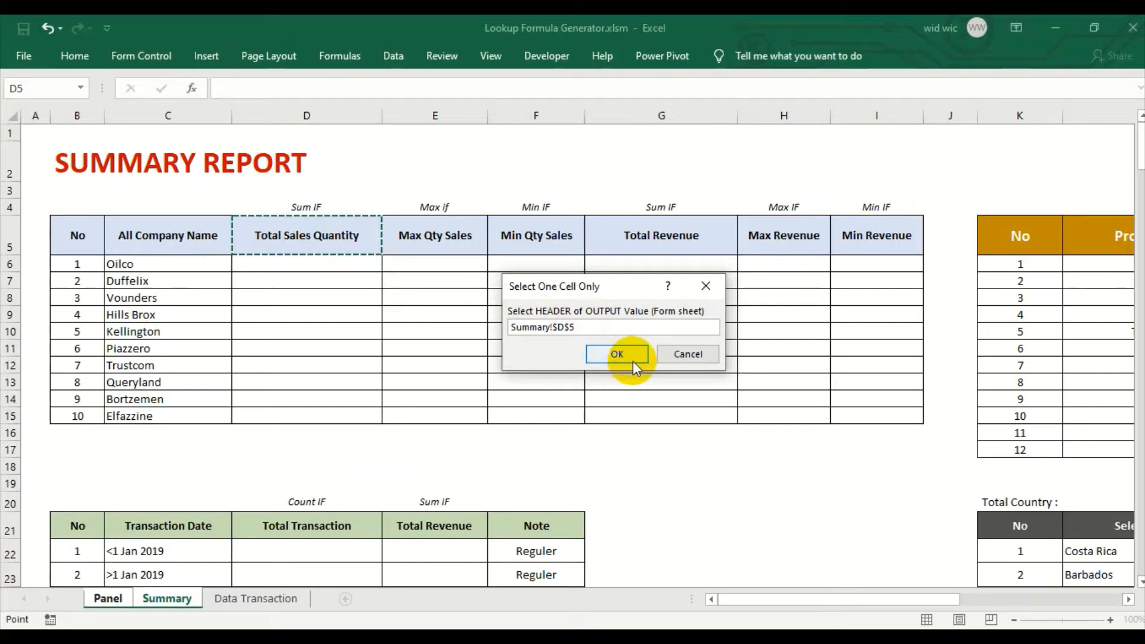
{"action": "left_click", "coordinate": [617, 354]}
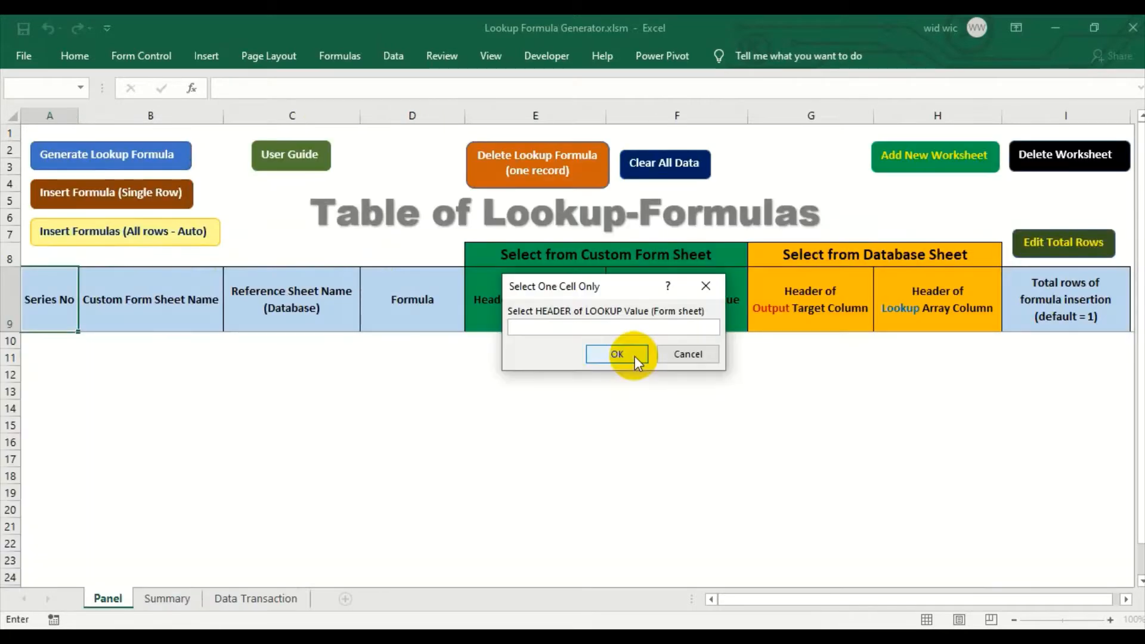
{"action": "left_click", "coordinate": [179, 598]}
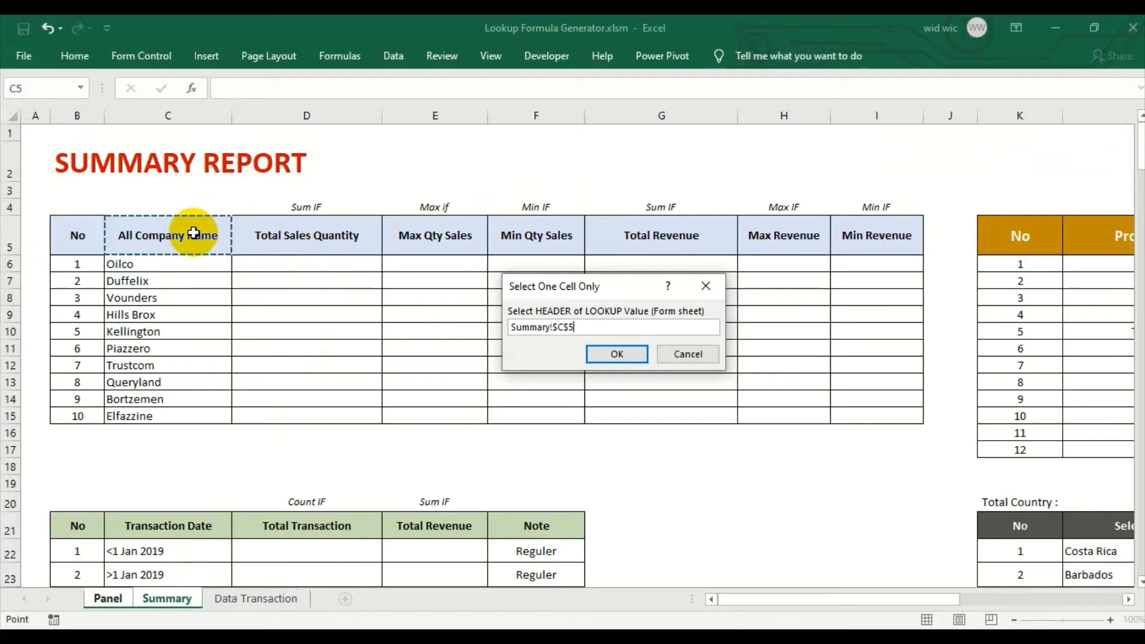
{"action": "left_click", "coordinate": [611, 354]}
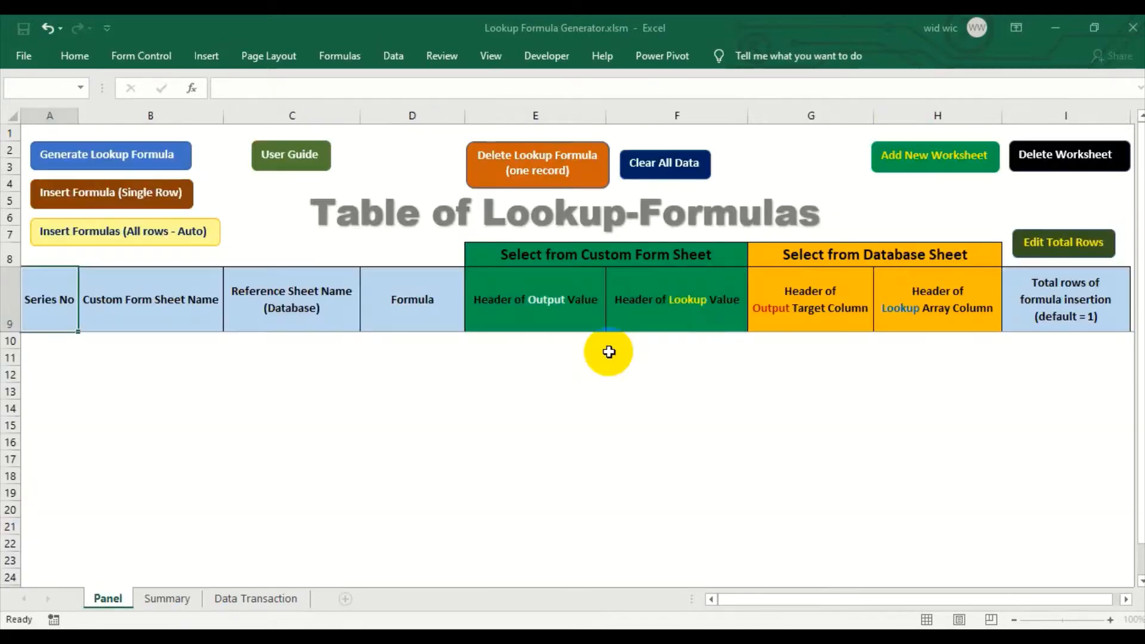
Step: Set the database output target to the Quantity column (I) and the lookup array to the Company Name column (D) of Data Transaction
{"action": "left_click", "coordinate": [256, 601]}
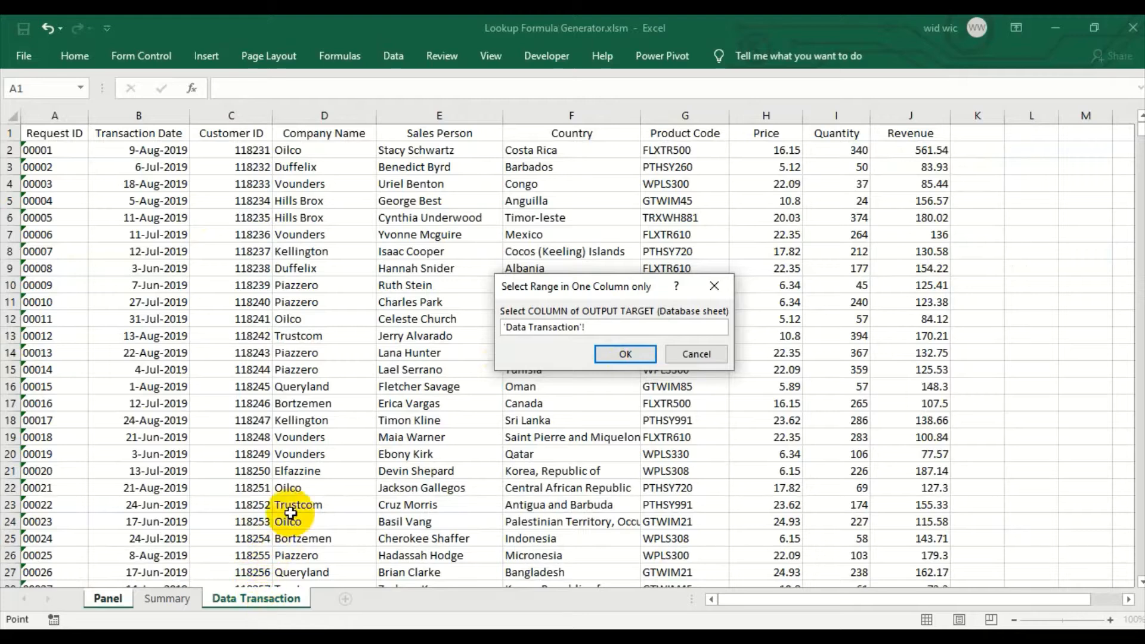
{"action": "left_click", "coordinate": [828, 110]}
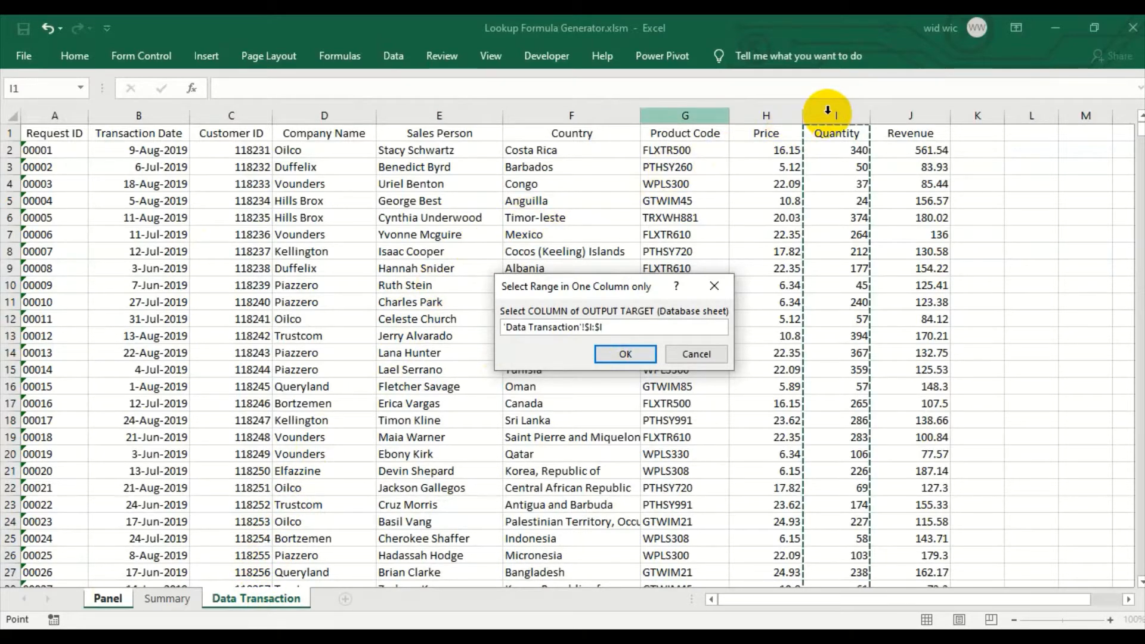
{"action": "left_click", "coordinate": [599, 357]}
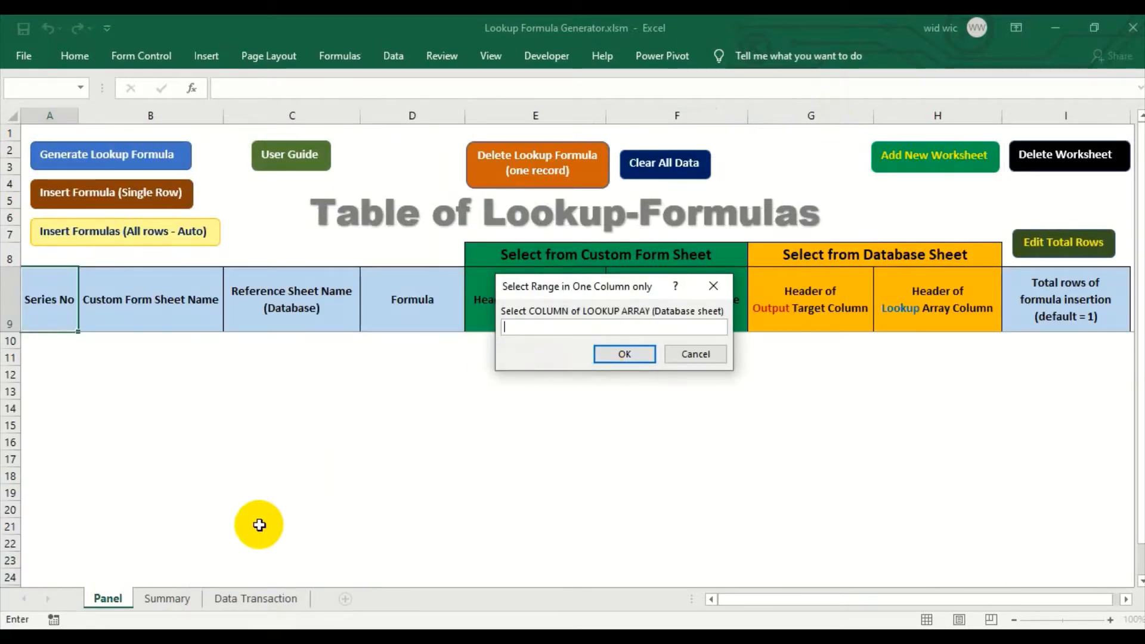
{"action": "left_click", "coordinate": [222, 599]}
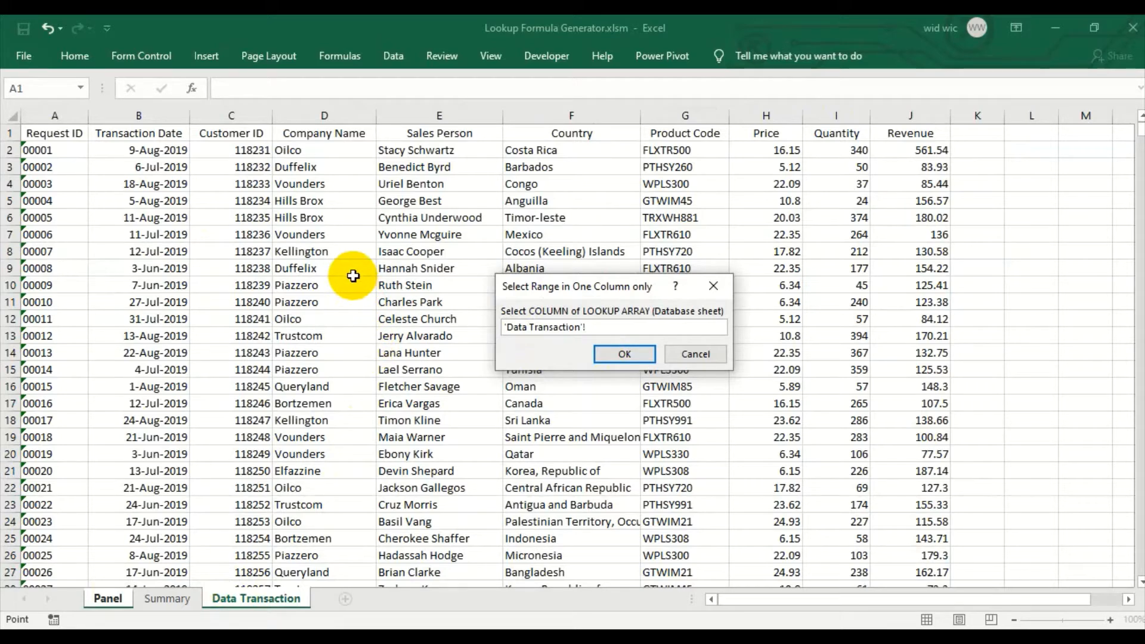
{"action": "left_click", "coordinate": [354, 110]}
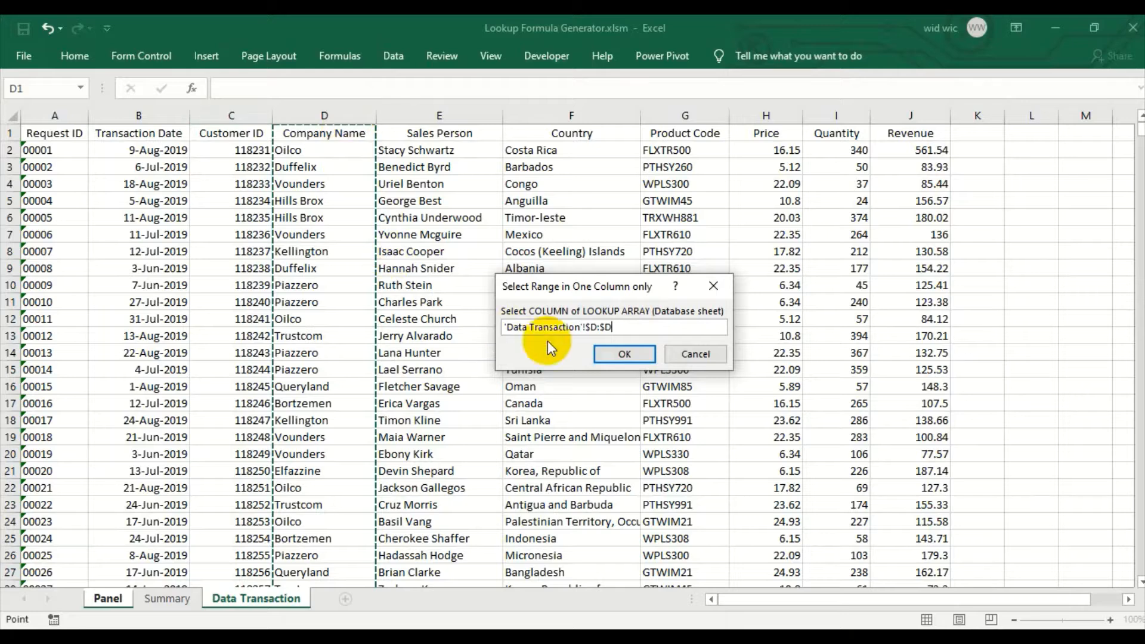
{"action": "left_click", "coordinate": [608, 353]}
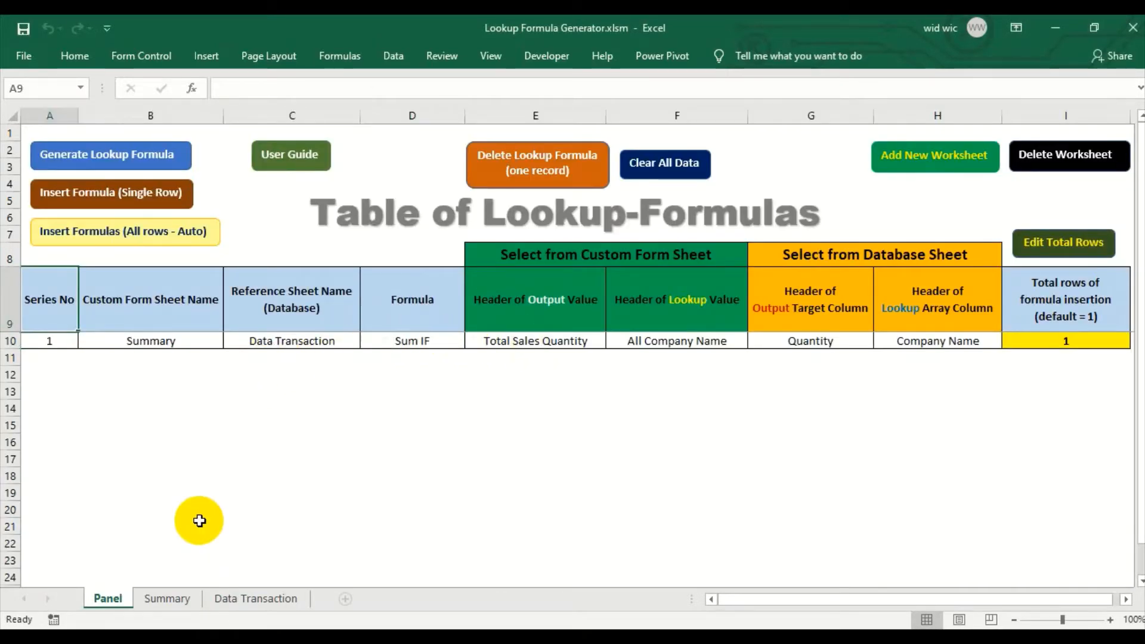
Step: Set the total rows of formula insertion for the Sum IF record to 10 by manual number input
{"action": "left_click", "coordinate": [173, 599]}
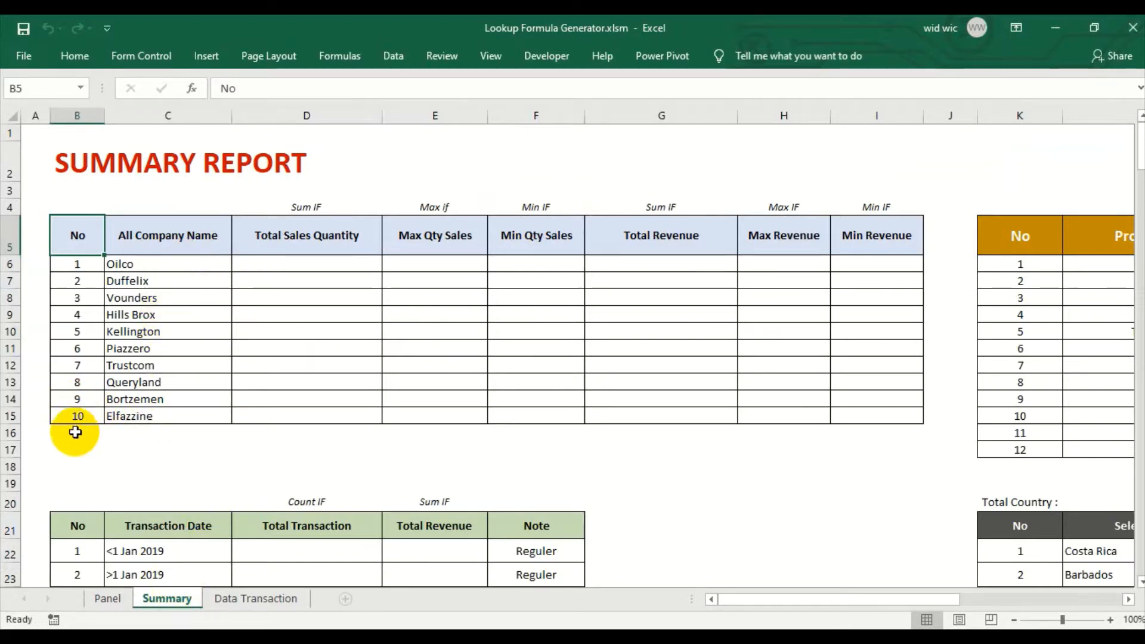
{"action": "left_click", "coordinate": [107, 598]}
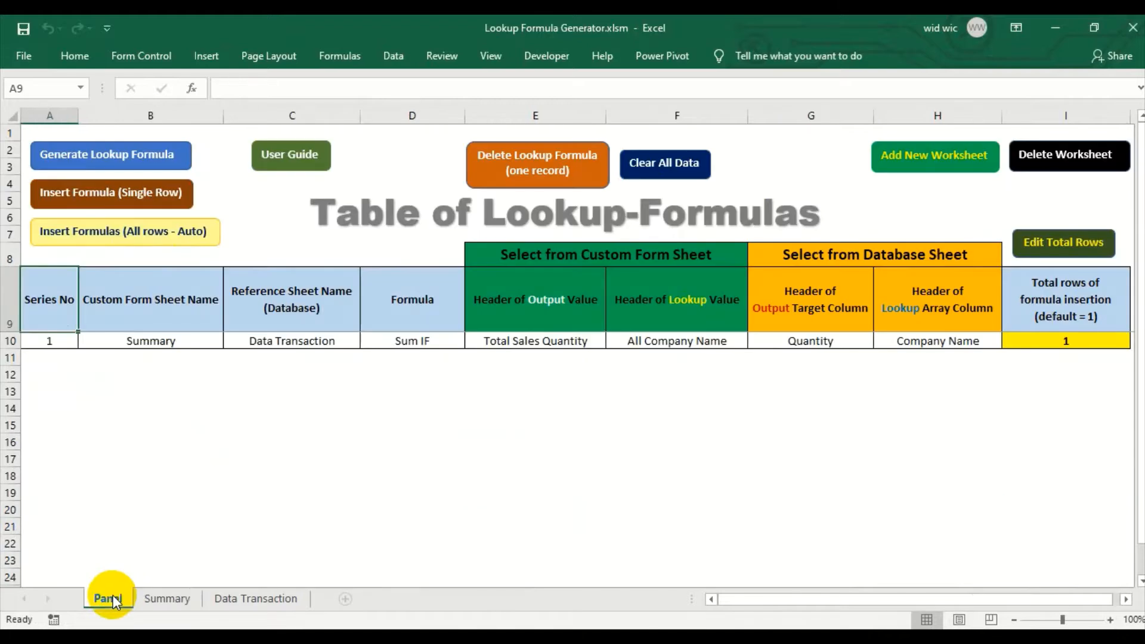
{"action": "left_click", "coordinate": [1080, 341]}
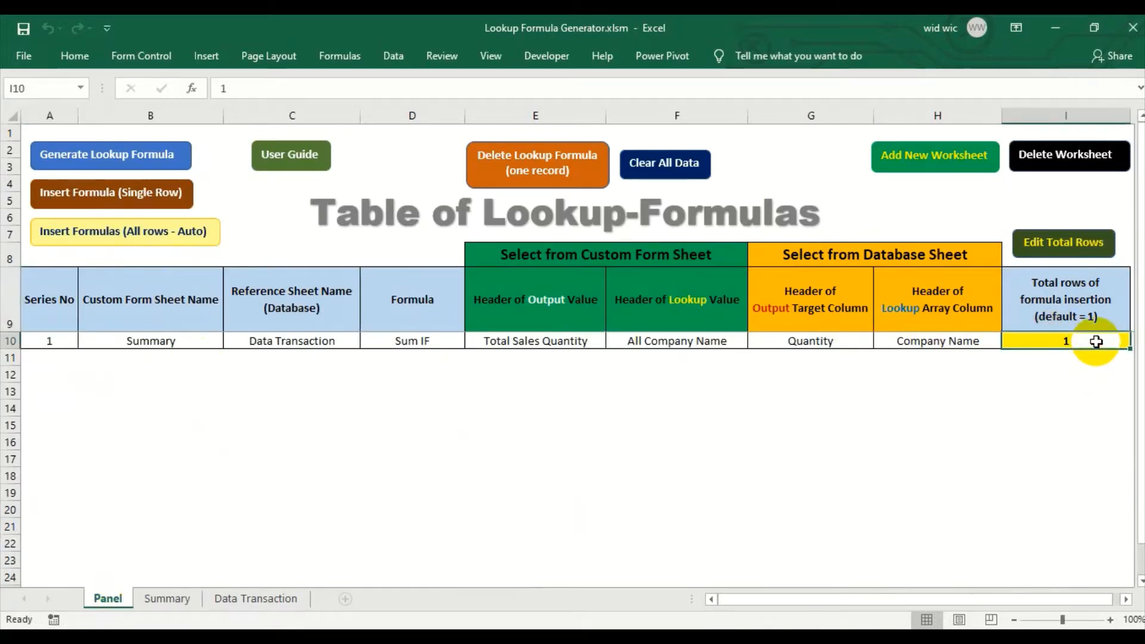
{"action": "left_click", "coordinate": [1080, 262]}
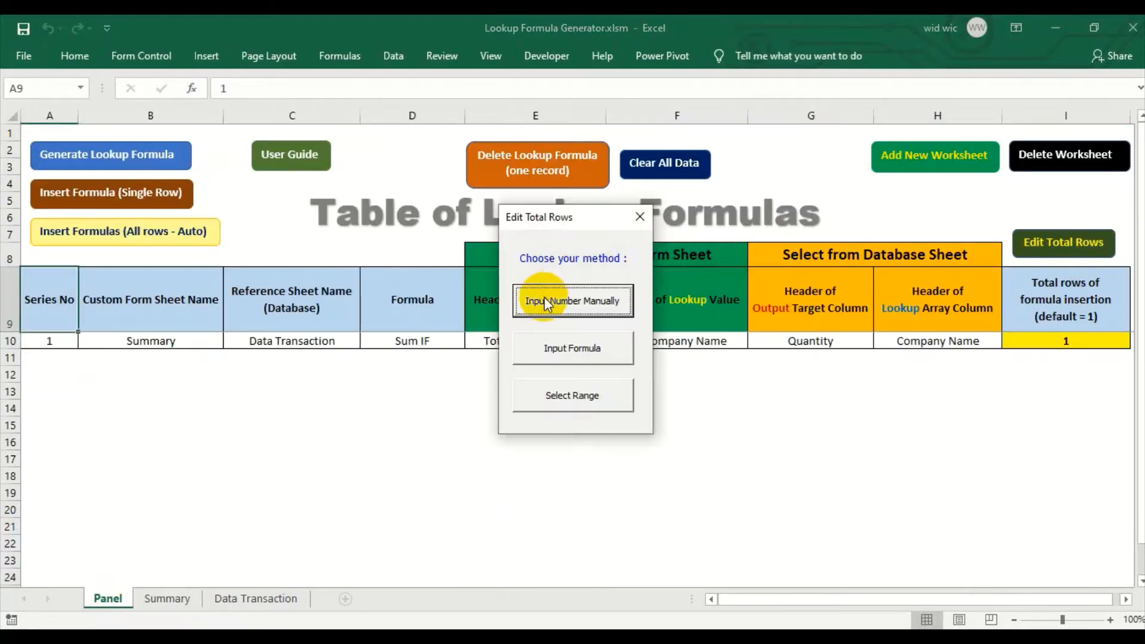
{"action": "left_click", "coordinate": [588, 306]}
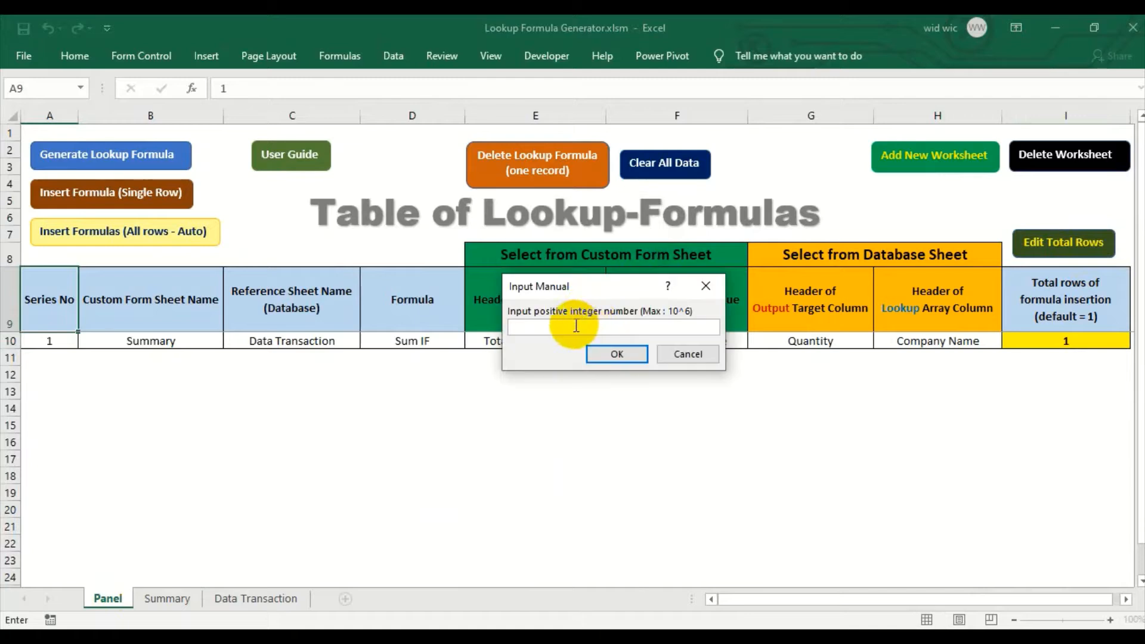
{"action": "type", "text": "10"}
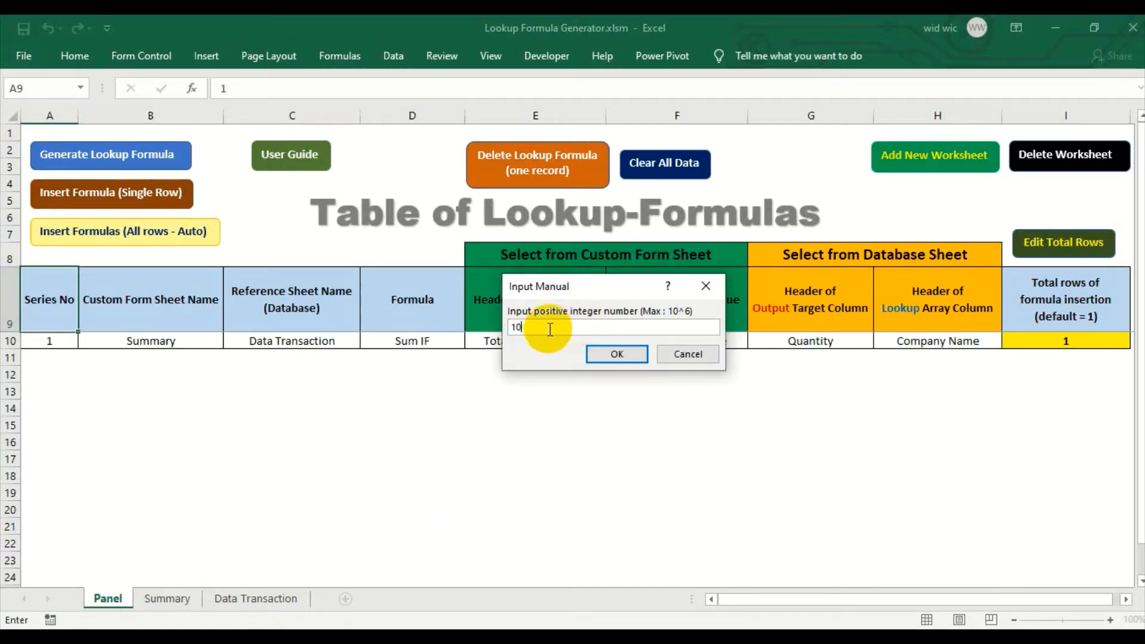
{"action": "left_click", "coordinate": [605, 356]}
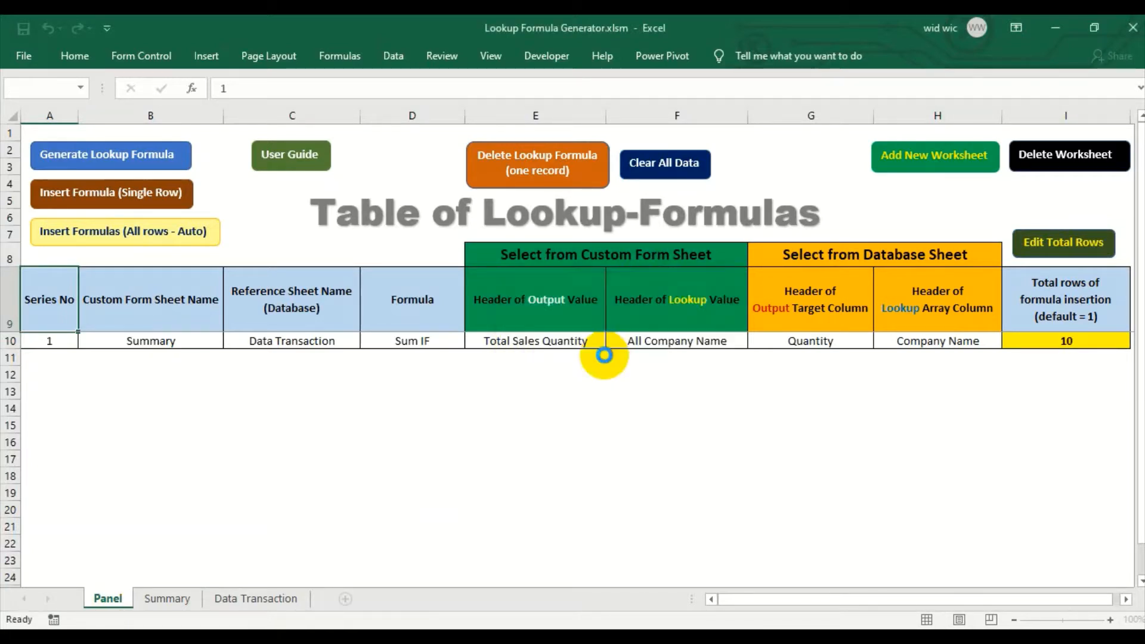
{"action": "left_click", "coordinate": [617, 401]}
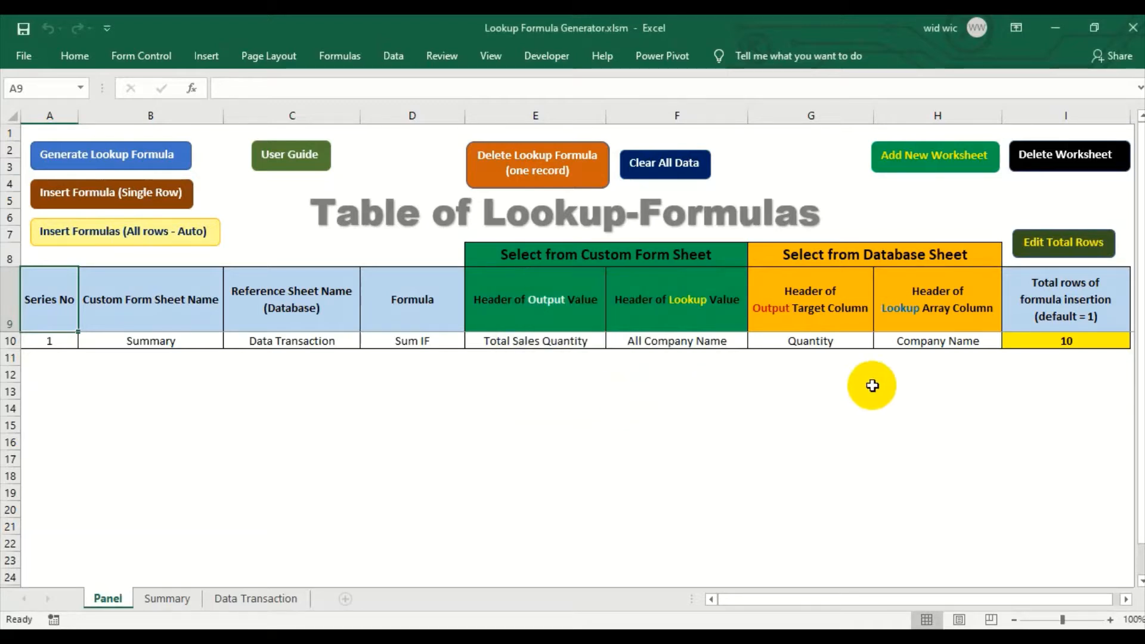
Step: Start generating another lookup formula from the Panel sheet with Max IF as the formula type
{"action": "left_click", "coordinate": [165, 599]}
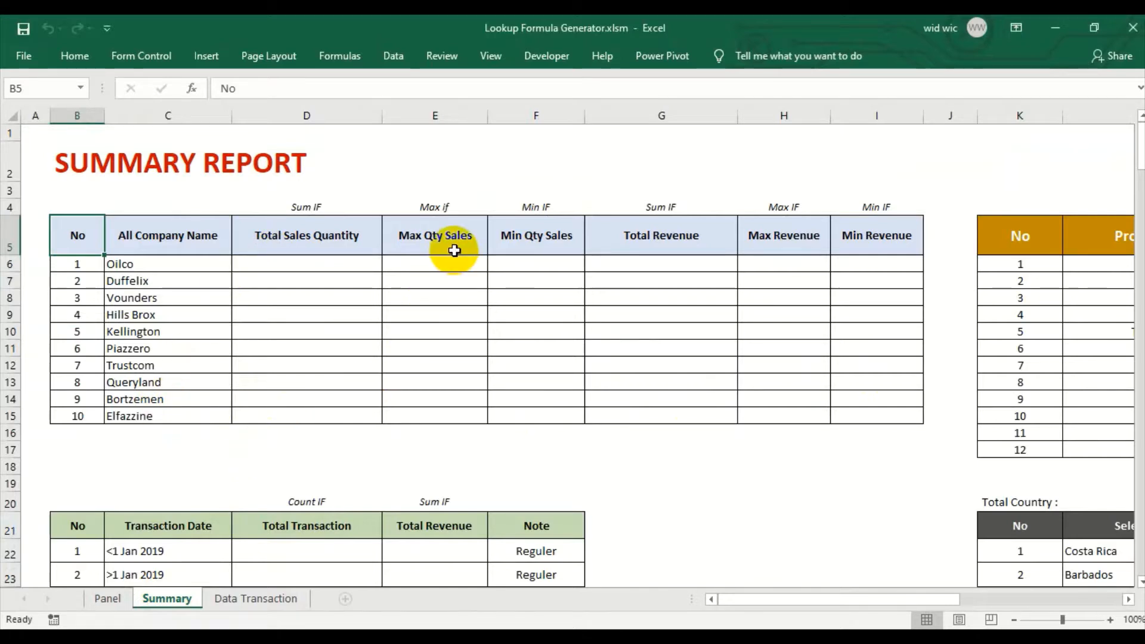
{"action": "left_click", "coordinate": [108, 598]}
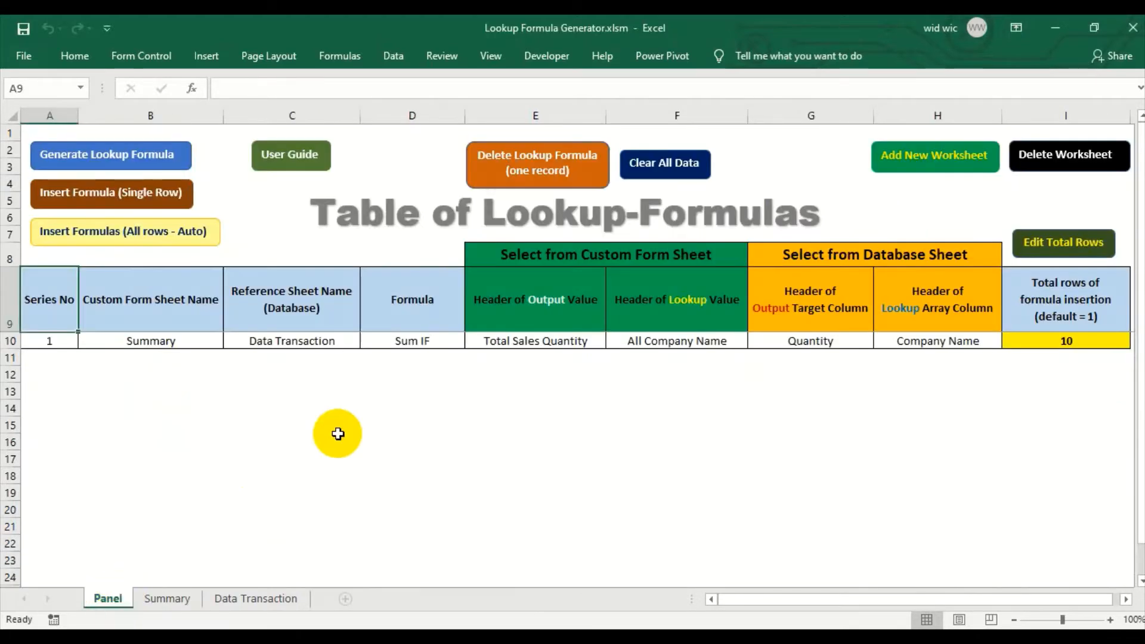
{"action": "left_click", "coordinate": [158, 155]}
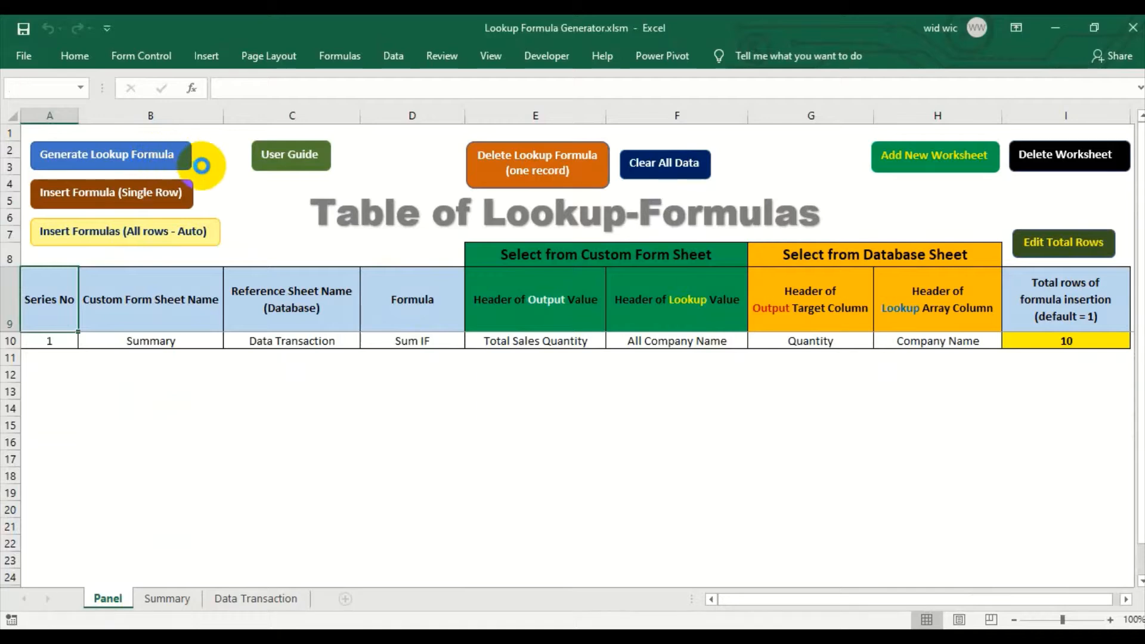
{"action": "left_click", "coordinate": [530, 326]}
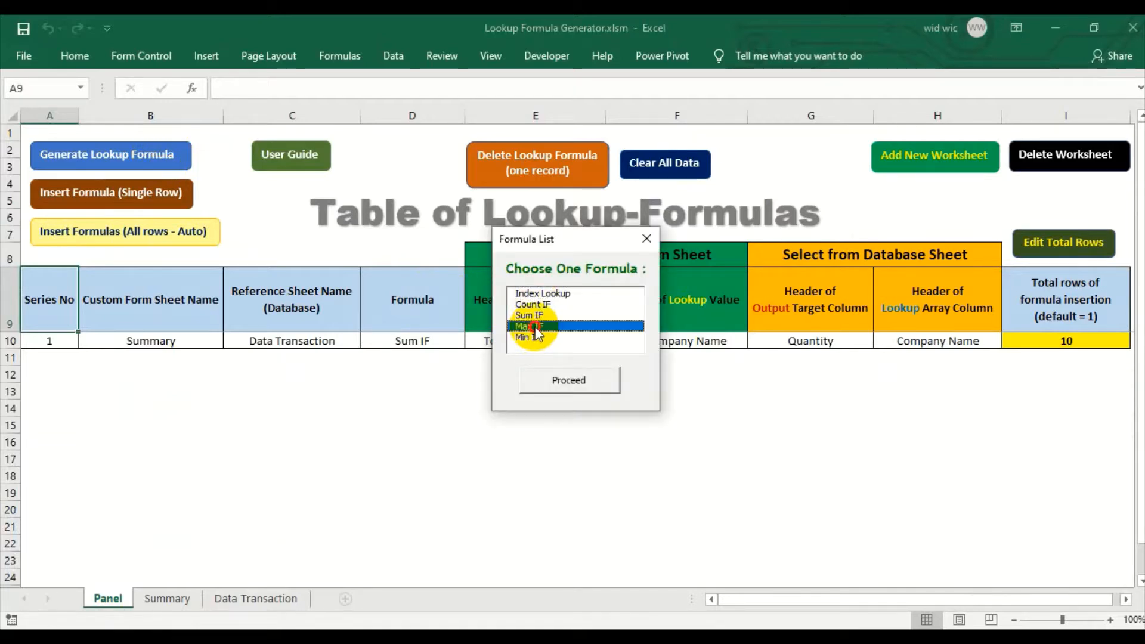
{"action": "left_click", "coordinate": [568, 385]}
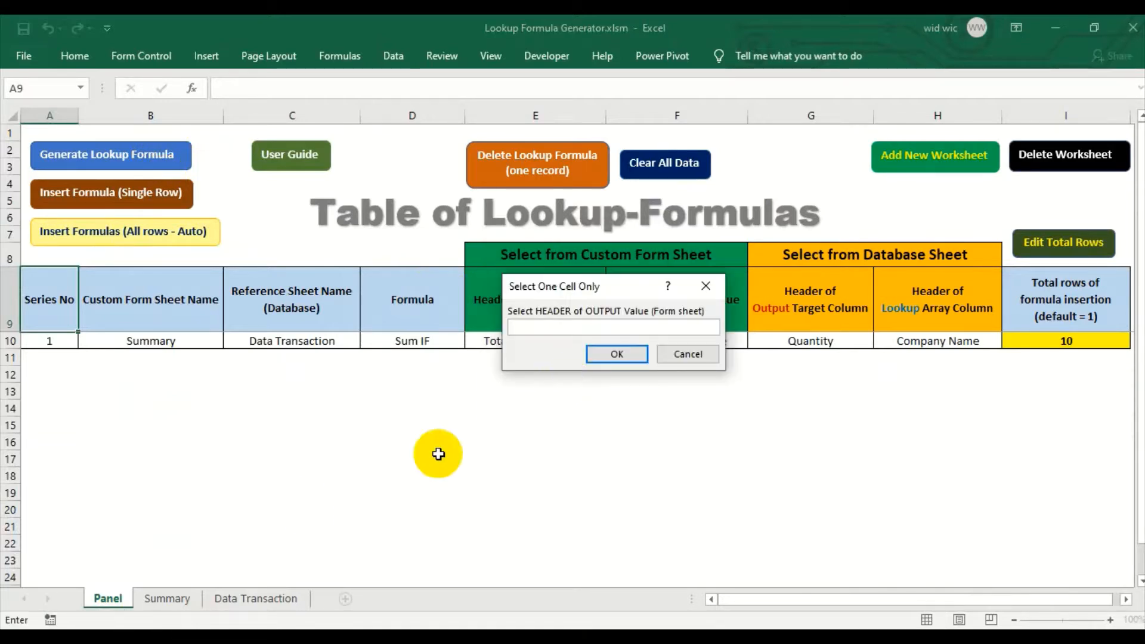
Step: Set the Max IF output header to Max Qty Sales (Summary!$E$5) and its lookup header to All Company Name (Summary!$C$5)
{"action": "left_click", "coordinate": [167, 598]}
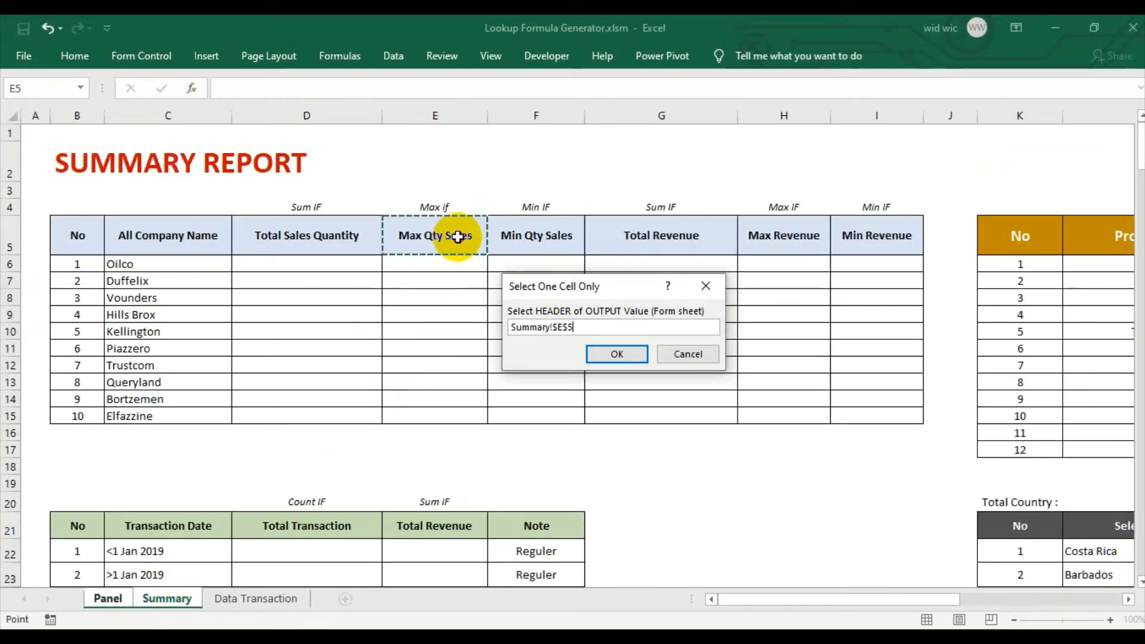
{"action": "left_click", "coordinate": [599, 353]}
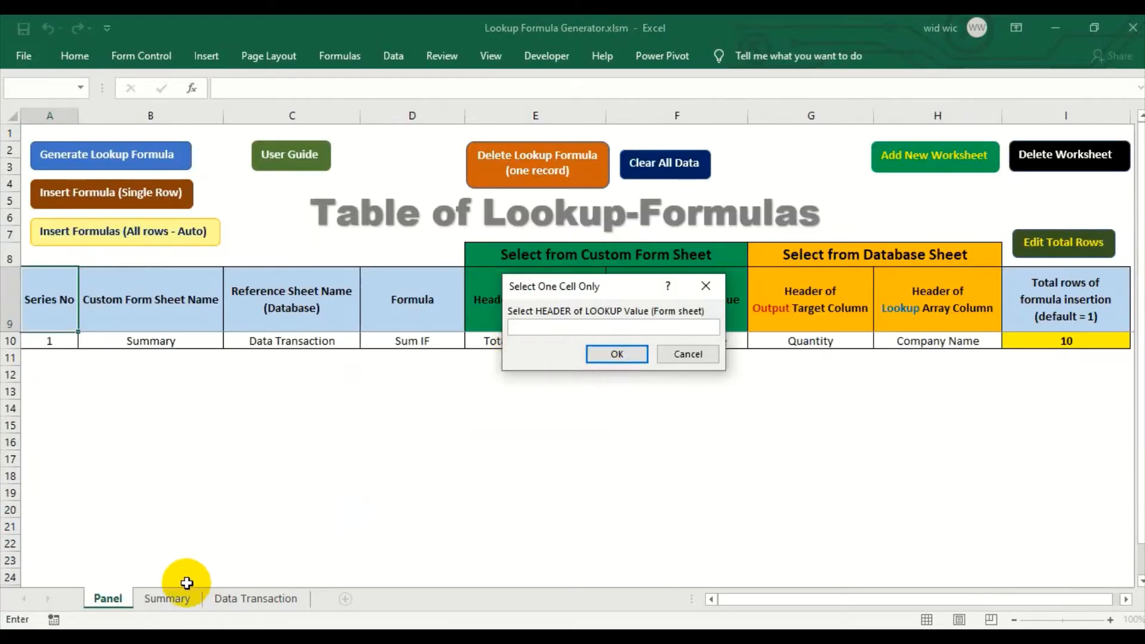
{"action": "left_click", "coordinate": [167, 598]}
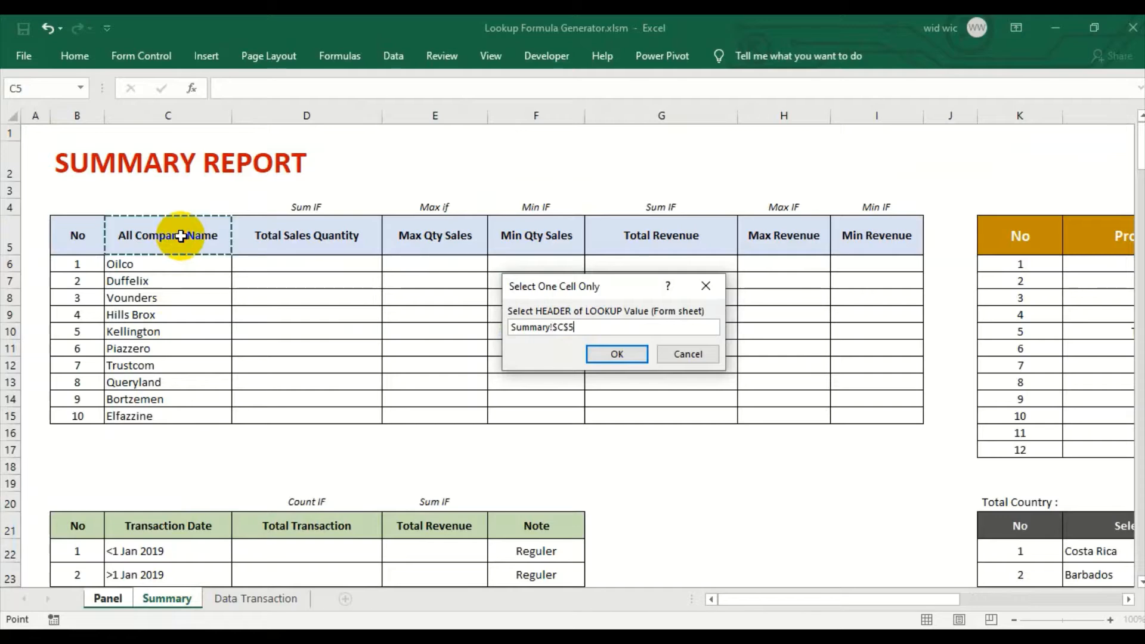
{"action": "left_click", "coordinate": [602, 353]}
Step: Set the Max IF output target to the Quantity column and its lookup array to the Company Name column (D) of Data Transaction
{"action": "left_click", "coordinate": [237, 599]}
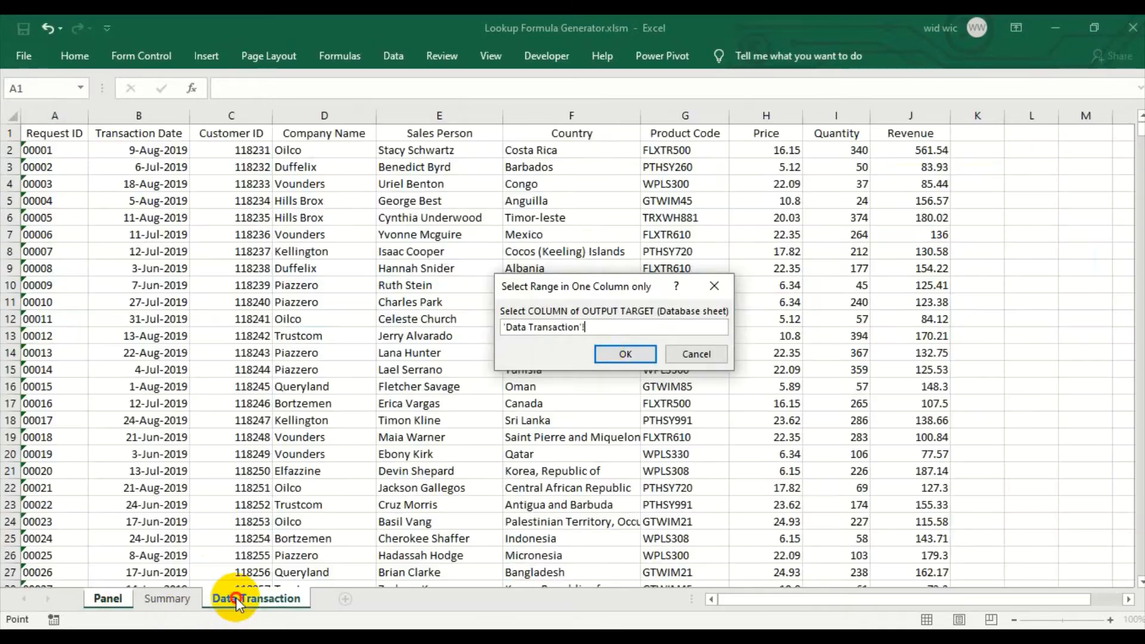
{"action": "left_click", "coordinate": [823, 113]}
{"action": "left_click", "coordinate": [631, 354]}
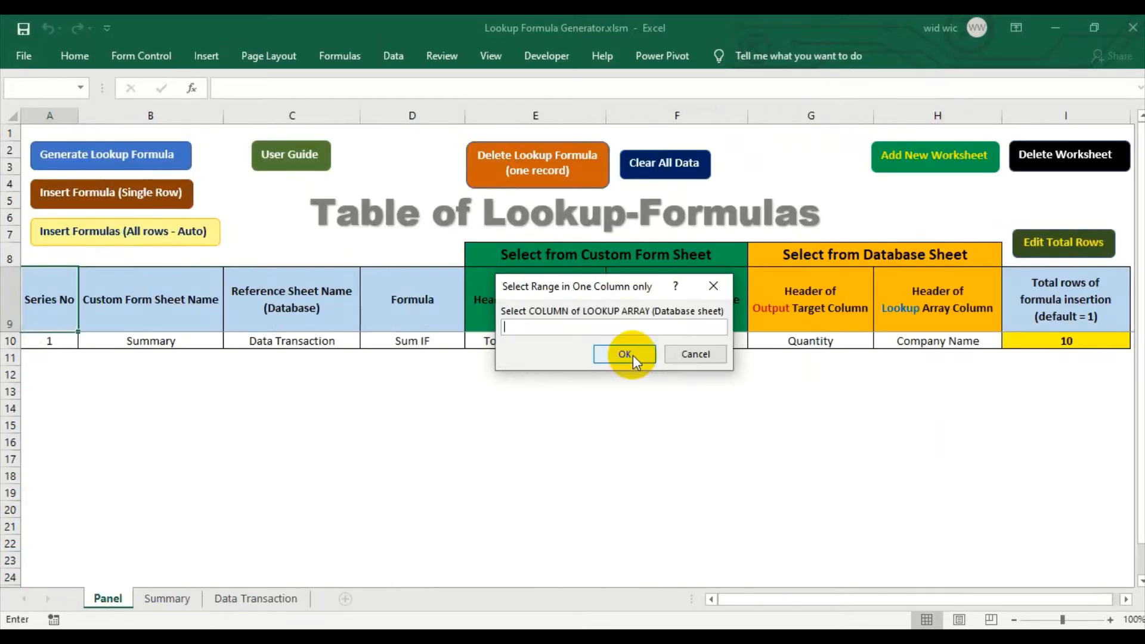
{"action": "left_click", "coordinate": [236, 598]}
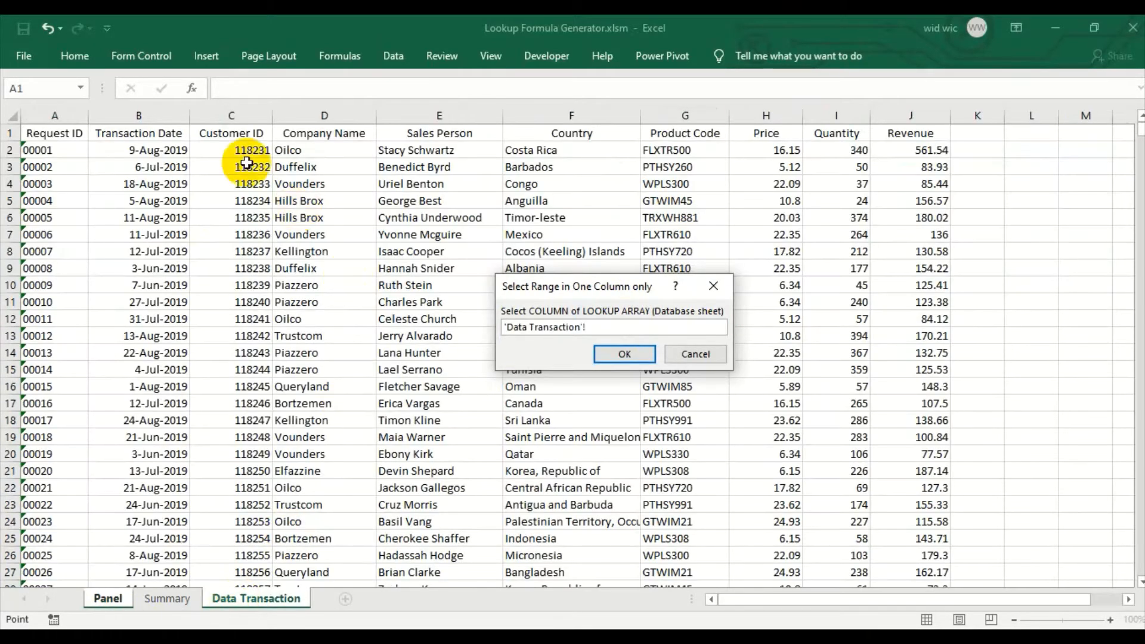
{"action": "left_click", "coordinate": [302, 115]}
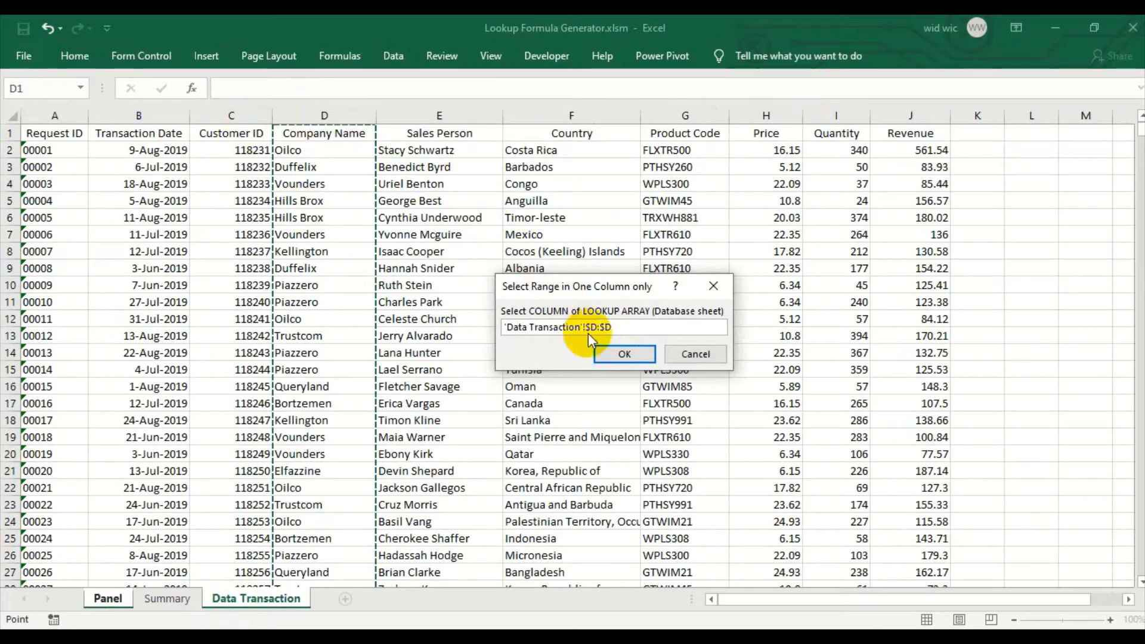
{"action": "left_click", "coordinate": [608, 355]}
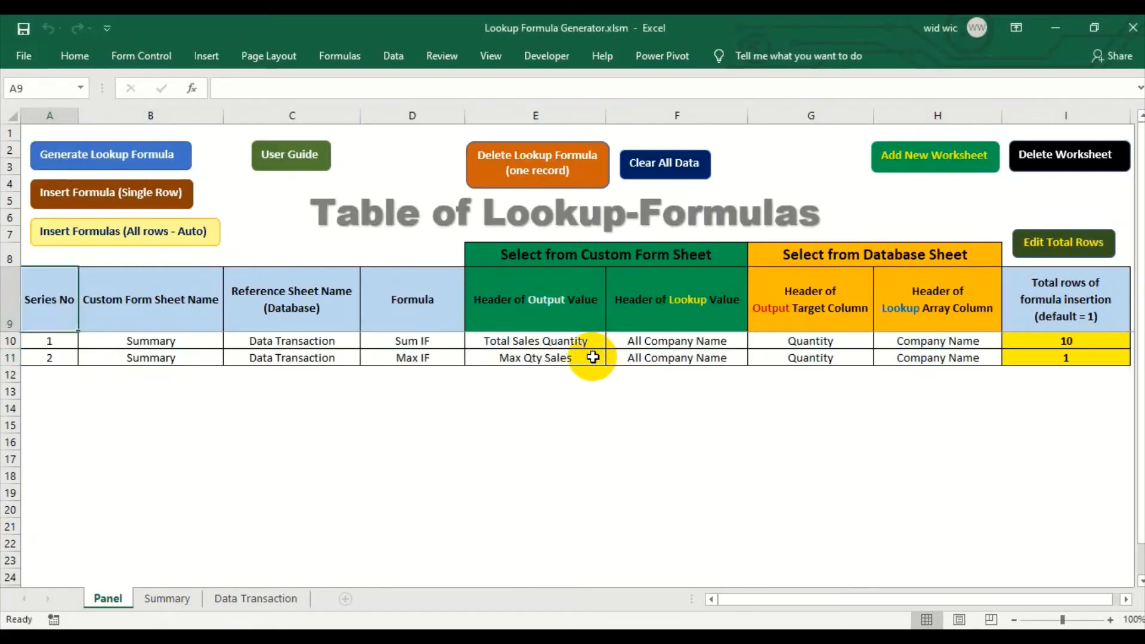
Step: Set the Max IF record's total rows by selecting the Max Qty Sales range E6:E15 on the Summary sheet
{"action": "left_click", "coordinate": [1041, 358]}
{"action": "left_click", "coordinate": [1056, 251]}
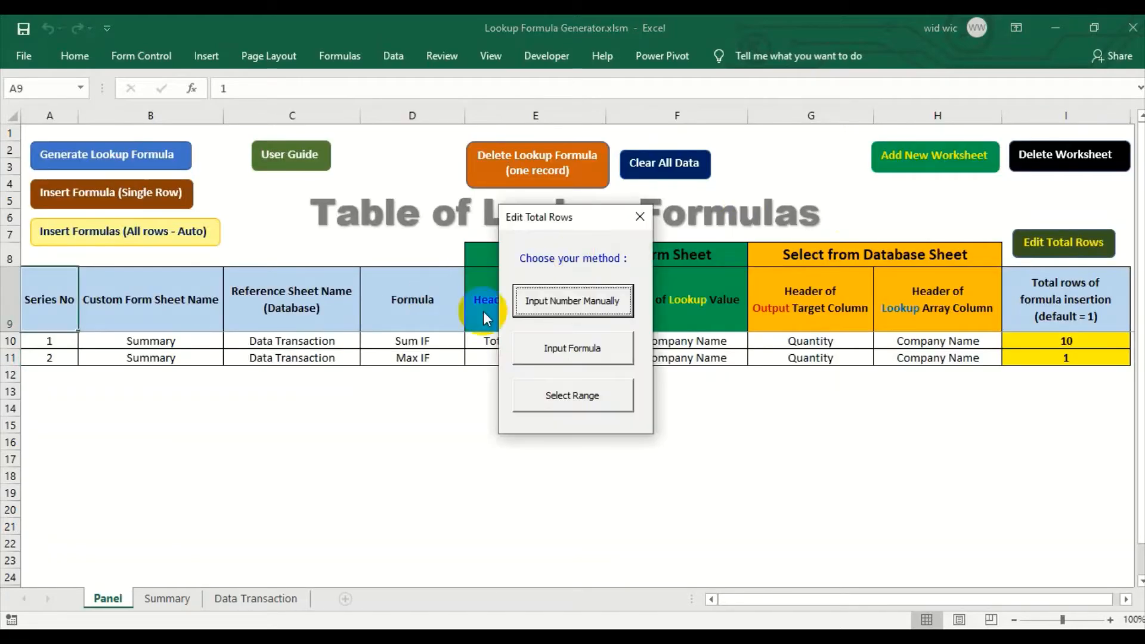
{"action": "left_click", "coordinate": [579, 402]}
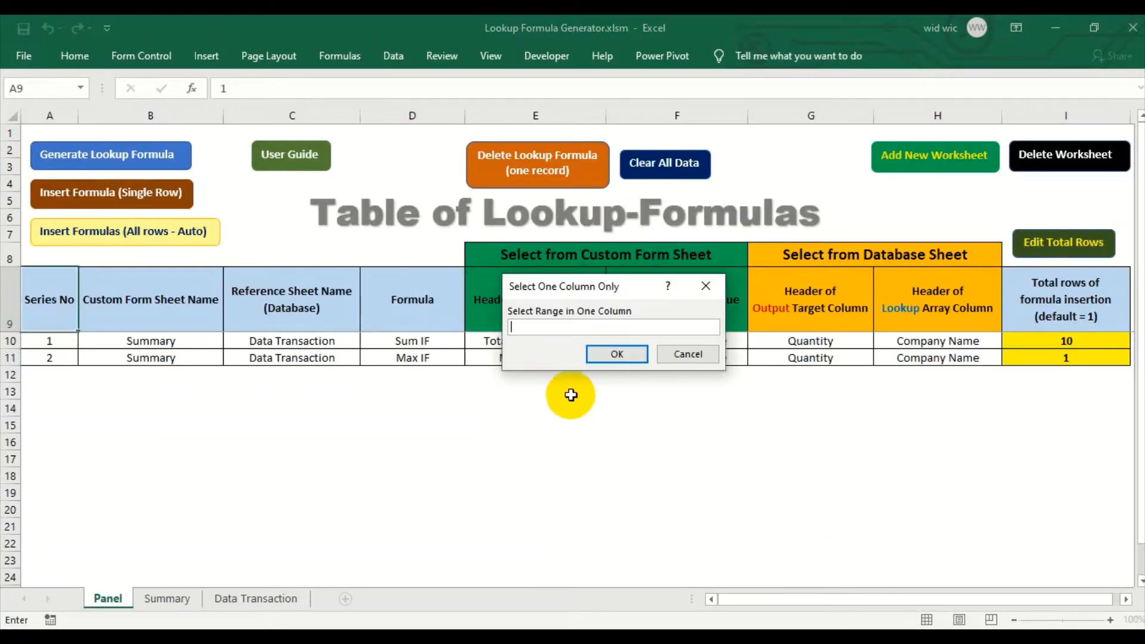
{"action": "left_click", "coordinate": [167, 598]}
{"action": "left_click_drag", "start_coordinate": [396, 263], "coordinate": [427, 412]}
{"action": "left_click", "coordinate": [618, 353]}
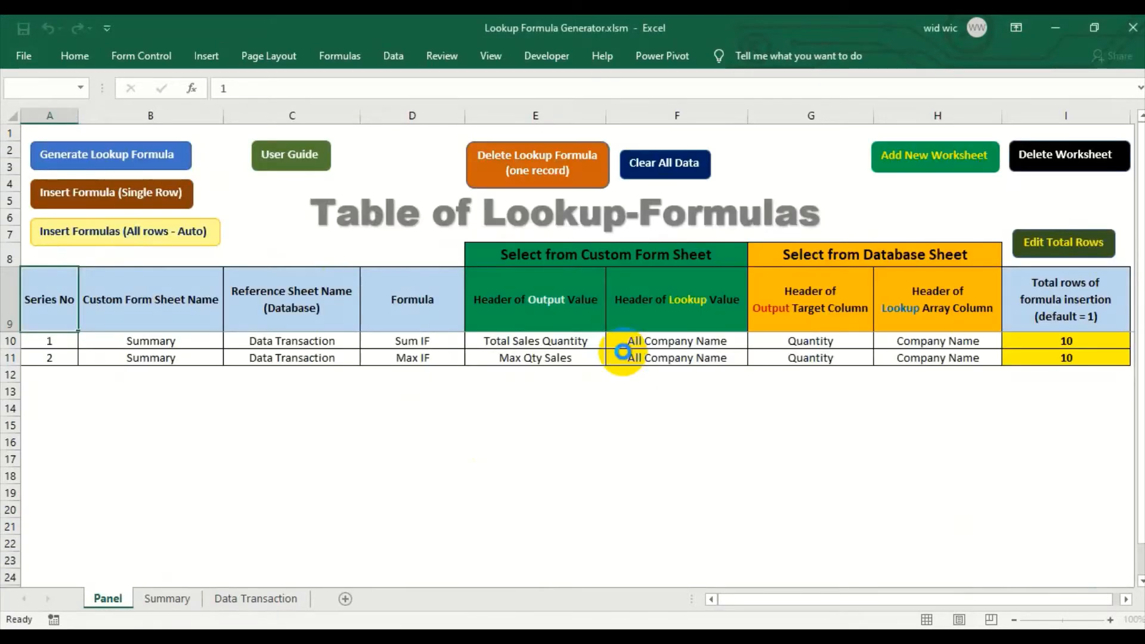
{"action": "left_click", "coordinate": [617, 399]}
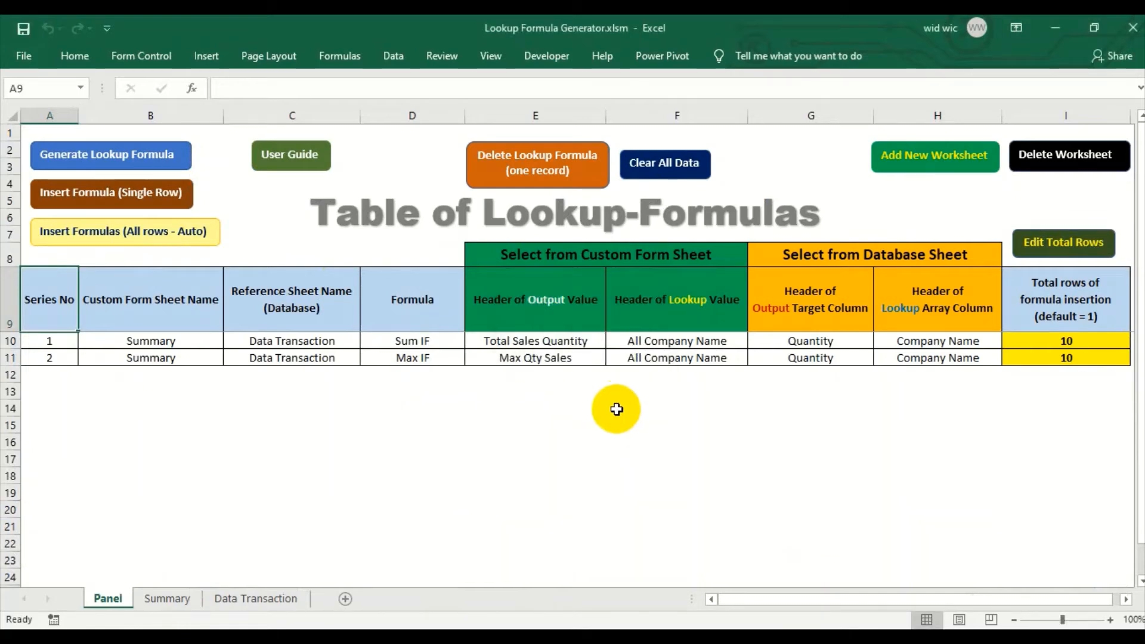
Step: Start generating a third lookup formula from the Panel sheet with Min IF as the formula type
{"action": "left_click", "coordinate": [165, 600]}
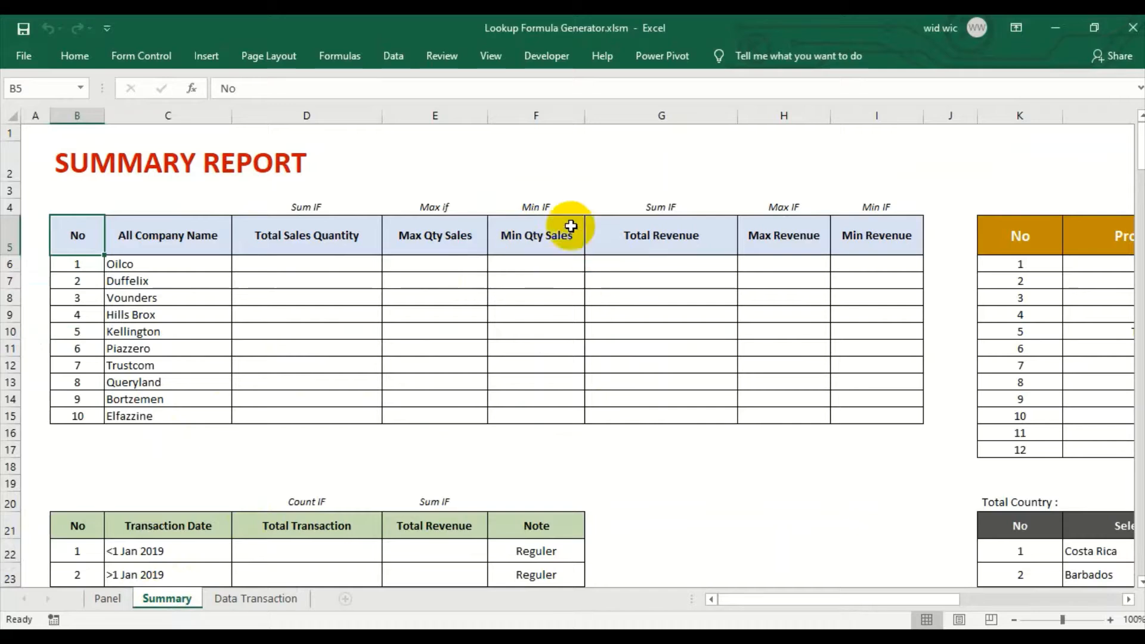
{"action": "left_click", "coordinate": [108, 598]}
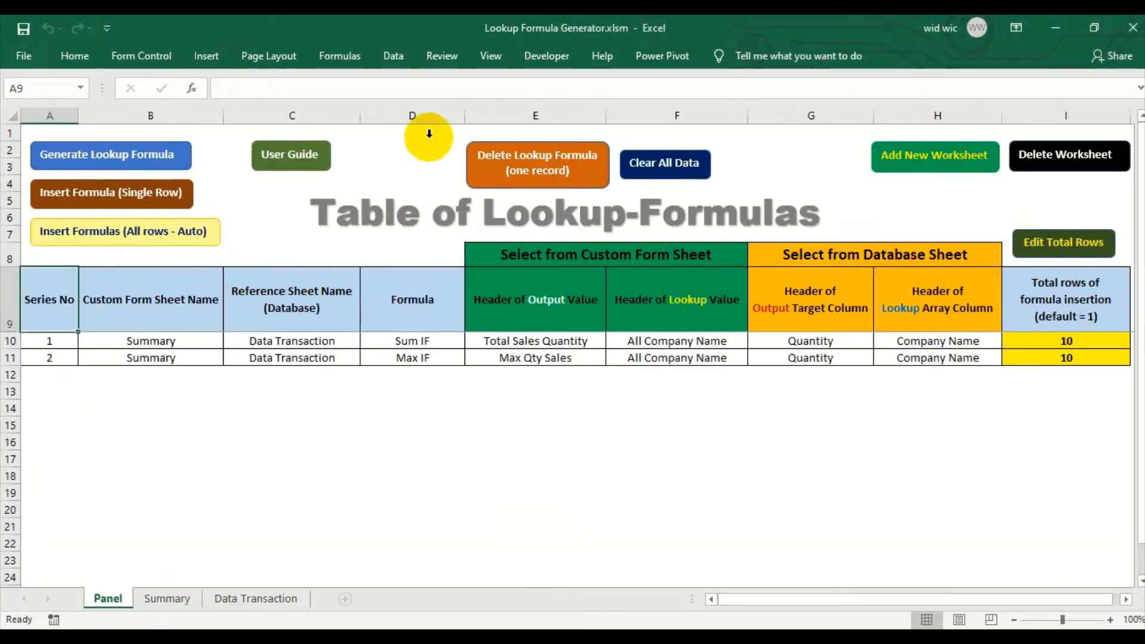
{"action": "left_click", "coordinate": [154, 158]}
{"action": "left_click", "coordinate": [530, 338]}
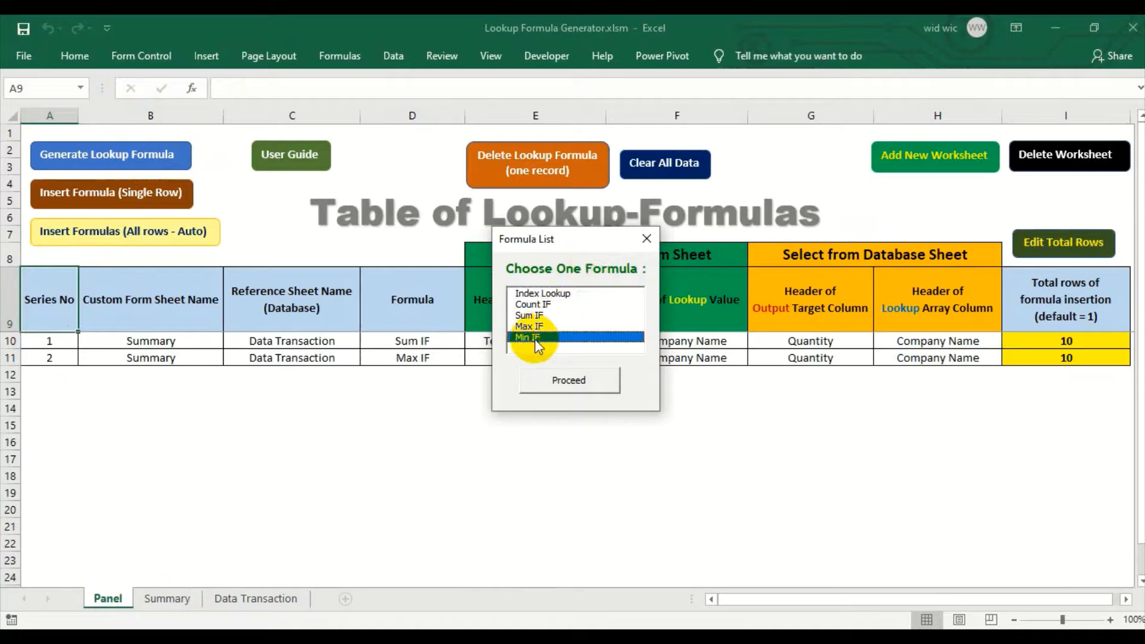
{"action": "left_click", "coordinate": [582, 380]}
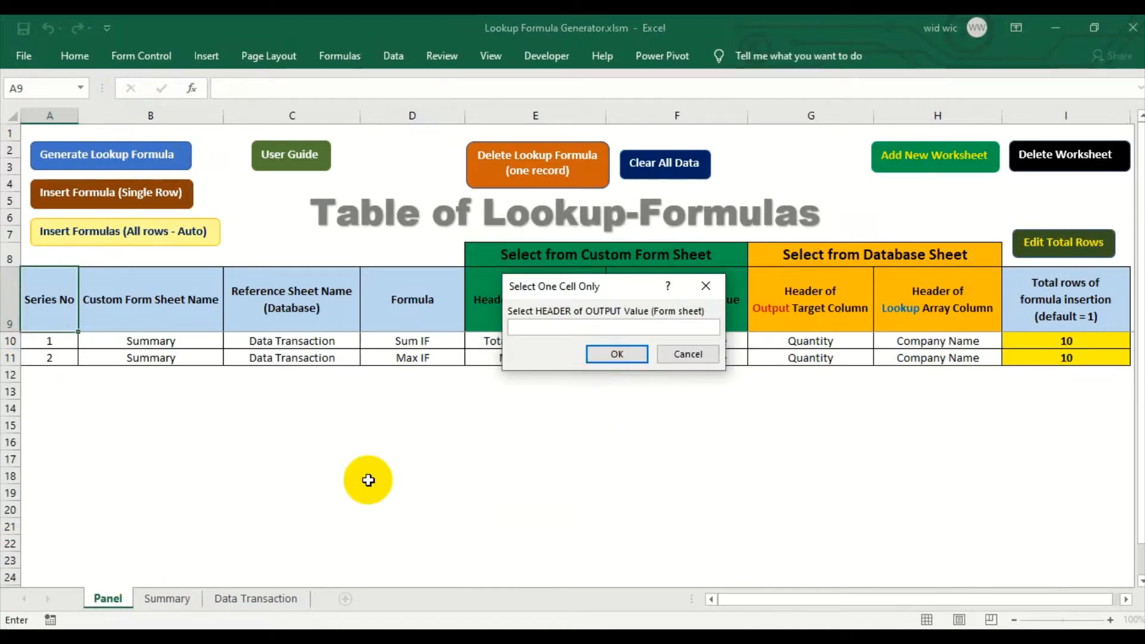
Step: Set the Min IF output header to Min Qty Sales (Summary!$F$5) and its lookup header to All Company Name on the Summary sheet
{"action": "left_click", "coordinate": [167, 598]}
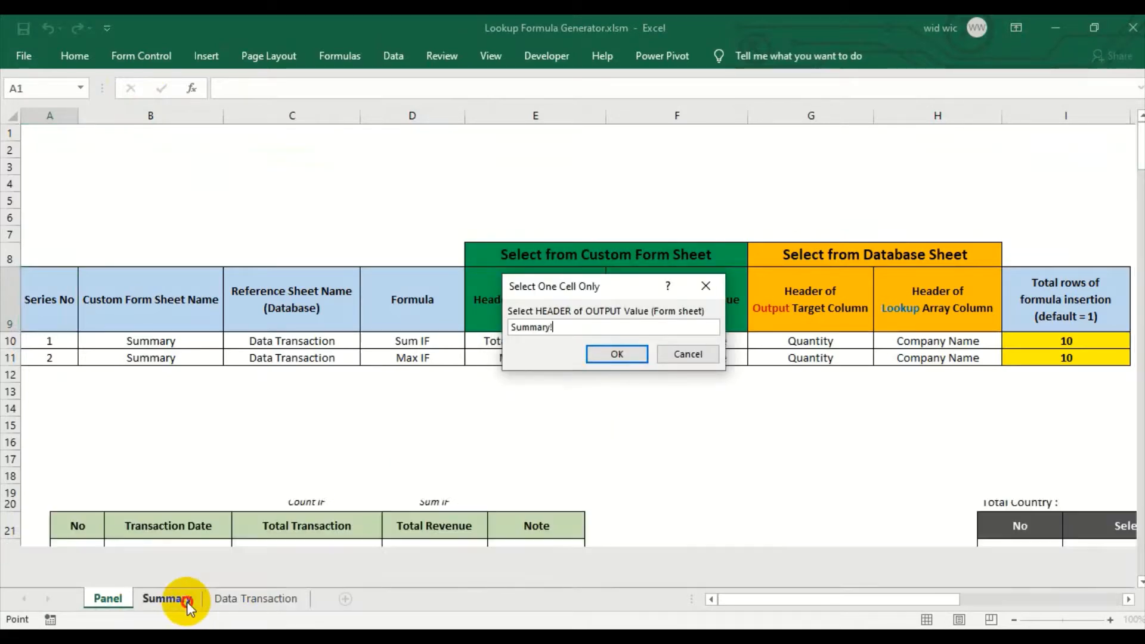
{"action": "left_click", "coordinate": [555, 235]}
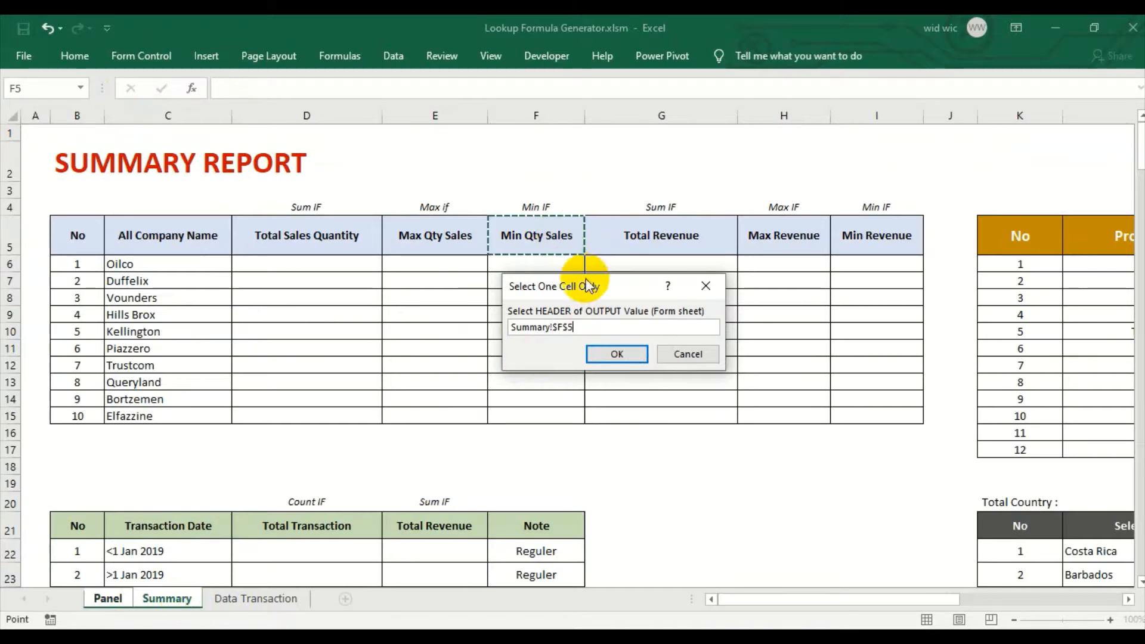
{"action": "left_click_drag", "start_coordinate": [594, 287], "coordinate": [738, 263]}
{"action": "left_click", "coordinate": [761, 330]}
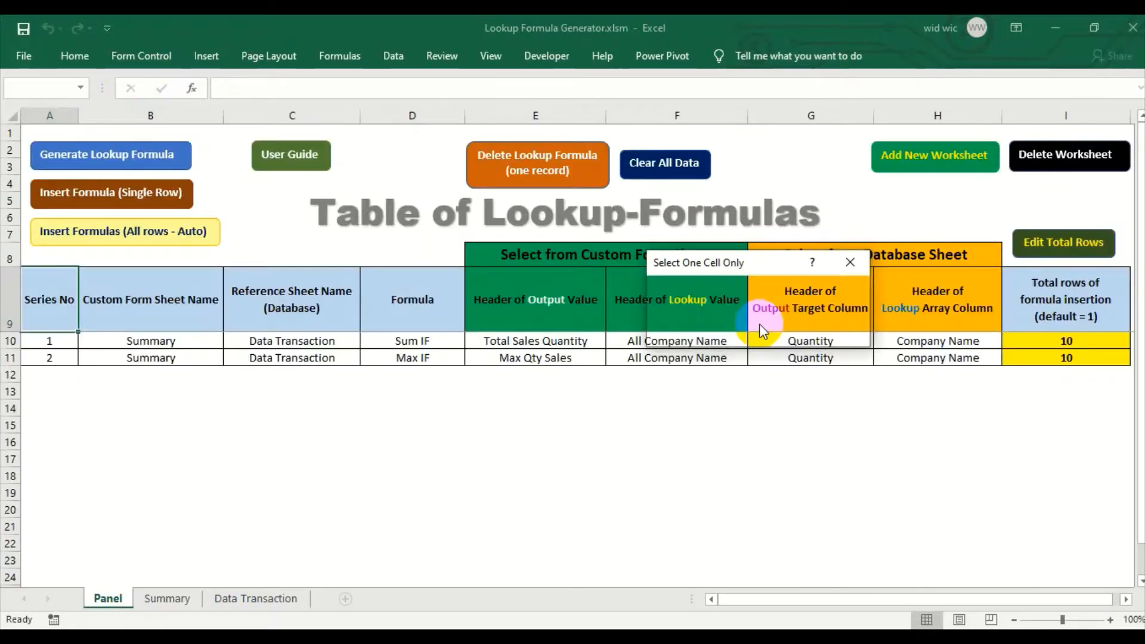
{"action": "left_click", "coordinate": [184, 588]}
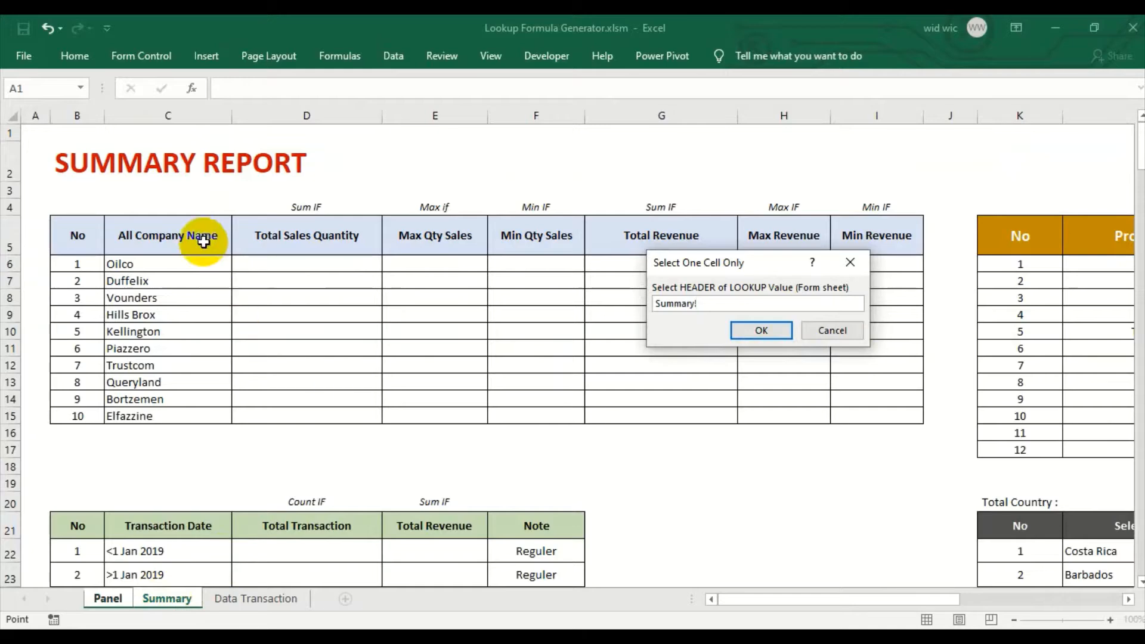
{"action": "left_click", "coordinate": [755, 331]}
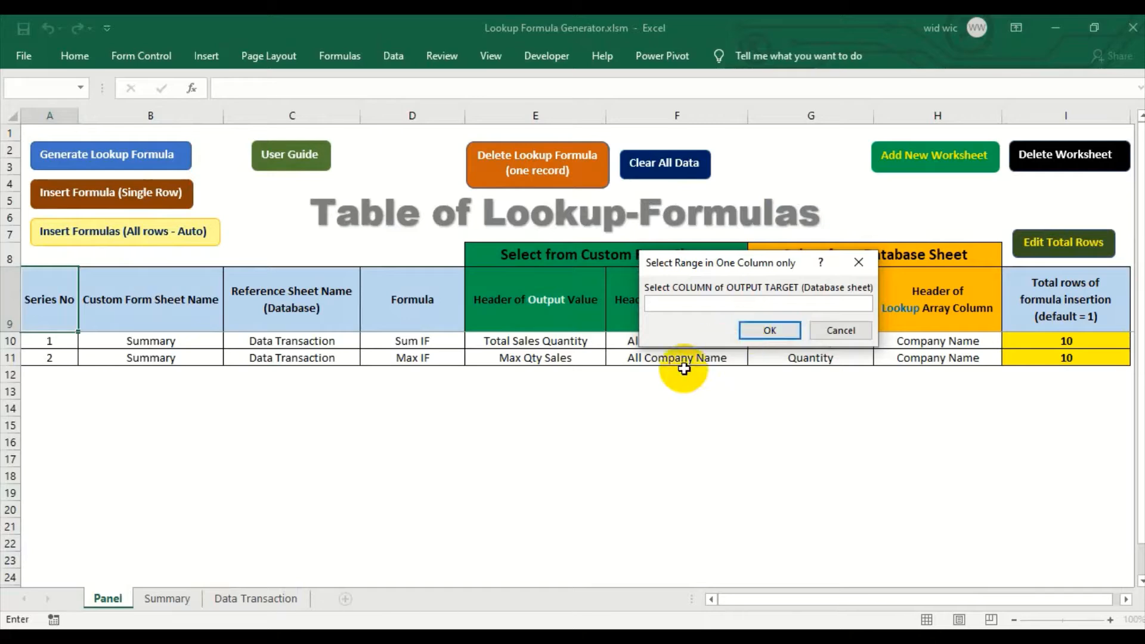
Step: Set the Min IF output target to the Quantity column (I) and its lookup array to the Company Name column (D) of Data Transaction
{"action": "left_click", "coordinate": [256, 598]}
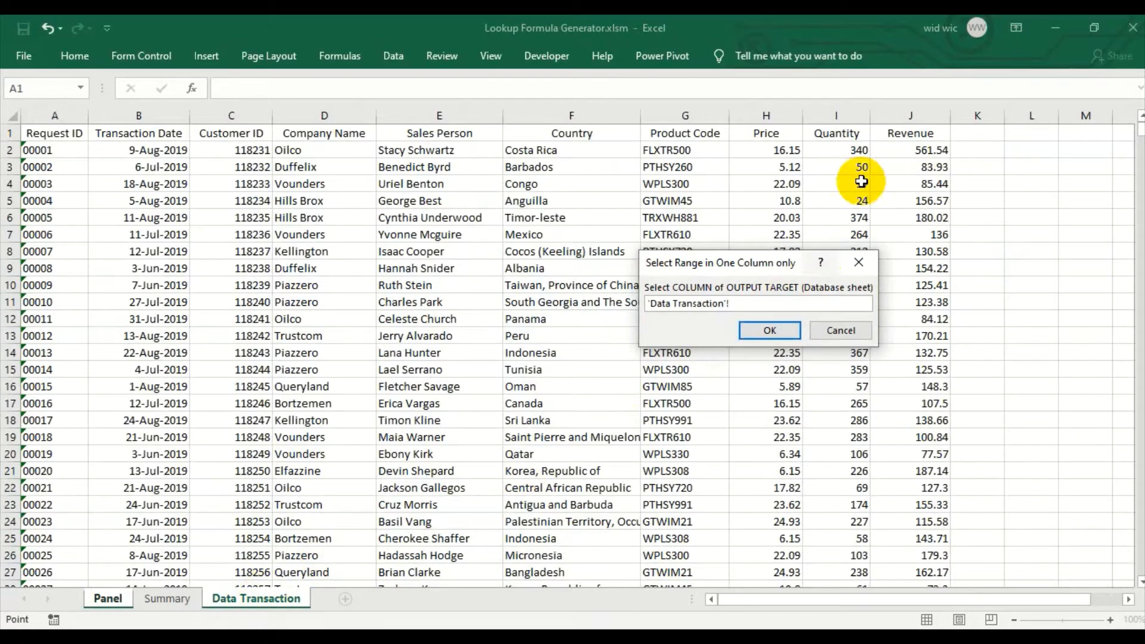
{"action": "left_click", "coordinate": [841, 116]}
{"action": "left_click", "coordinate": [746, 332]}
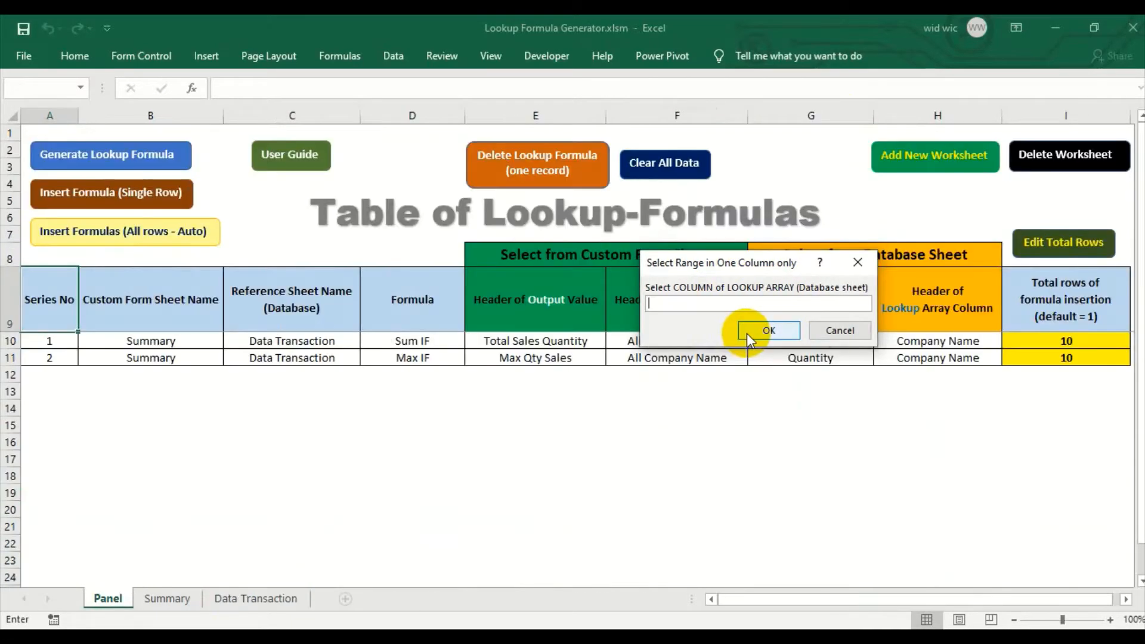
{"action": "left_click", "coordinate": [237, 598]}
{"action": "left_click", "coordinate": [317, 113]}
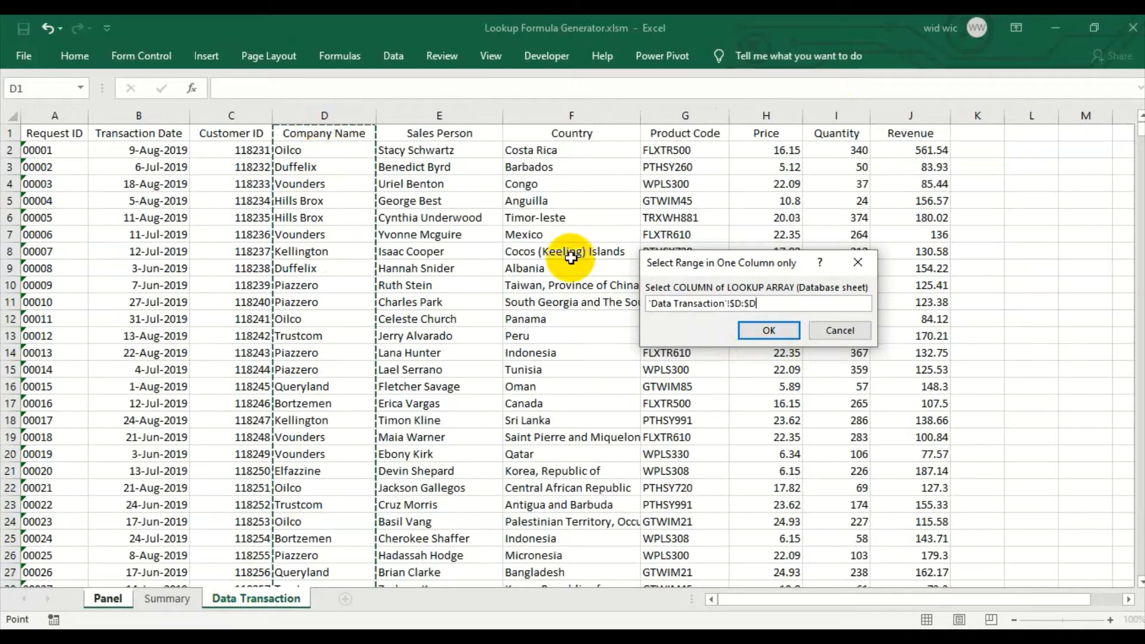
{"action": "left_click", "coordinate": [751, 329]}
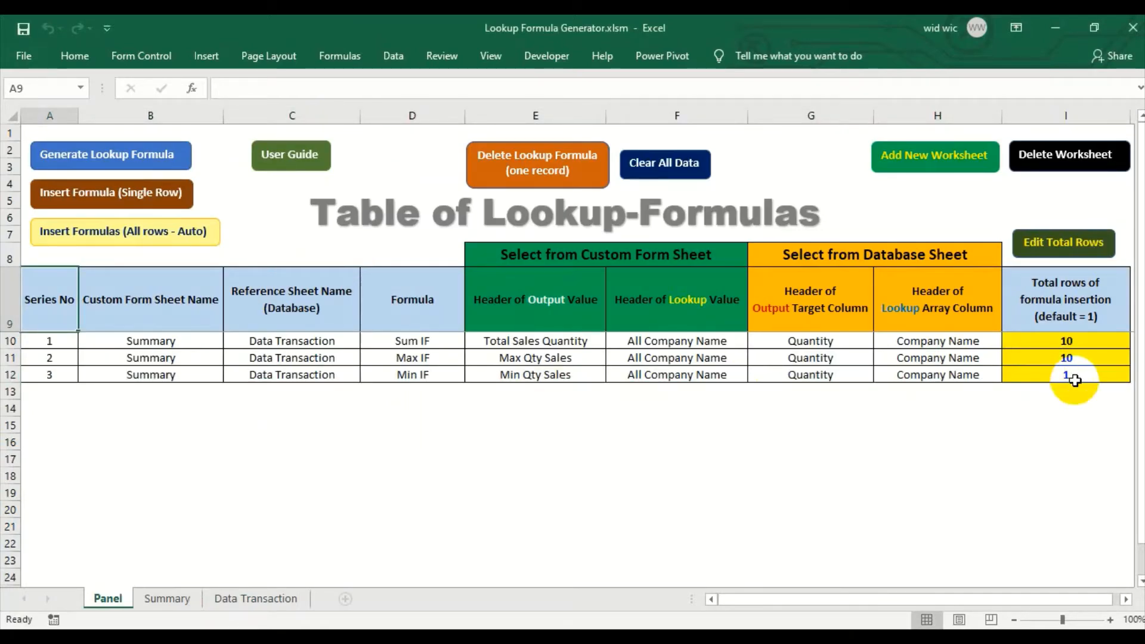
Step: Set the total rows of the Min IF record for Min Qty Sales to 10 by manual number input
{"action": "left_click", "coordinate": [1080, 377]}
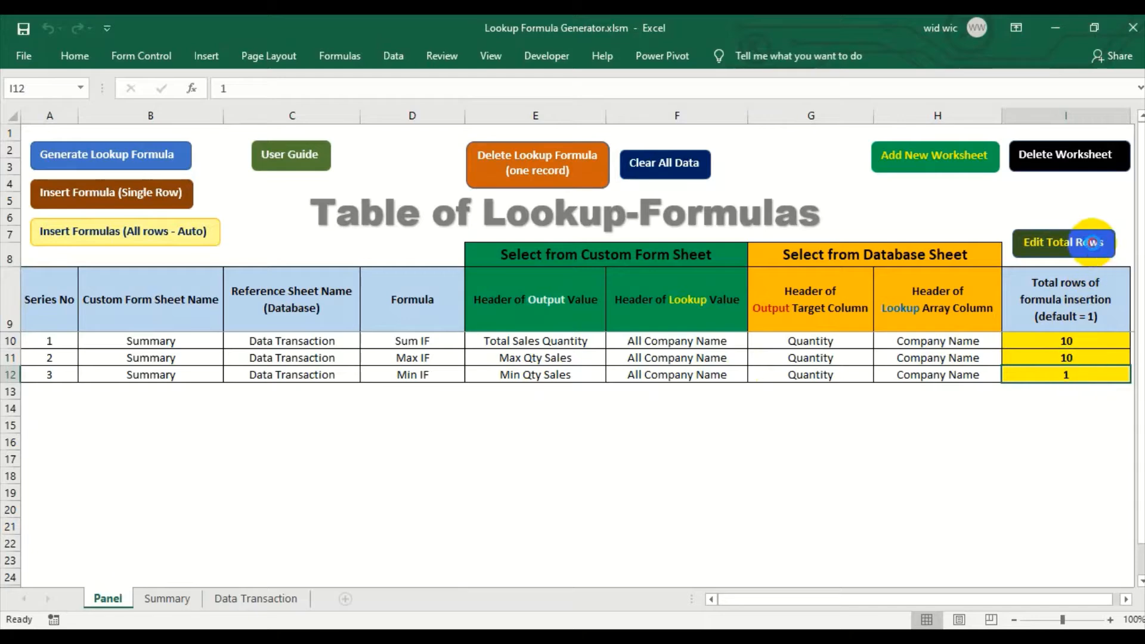
{"action": "left_click", "coordinate": [1084, 243]}
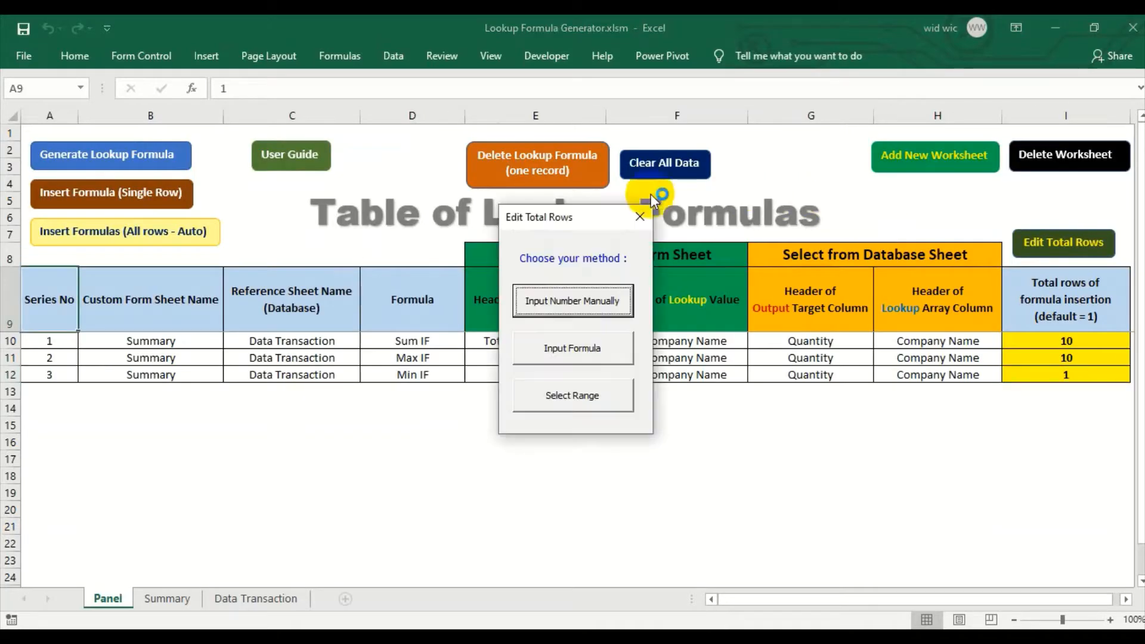
{"action": "left_click", "coordinate": [553, 303]}
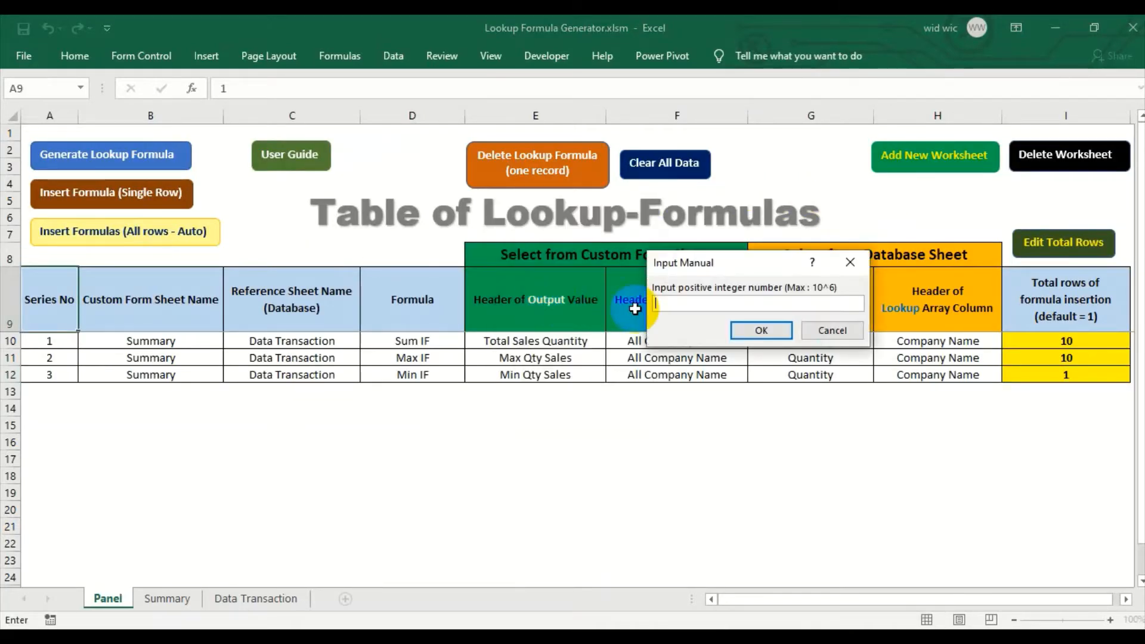
{"action": "type", "text": "10"}
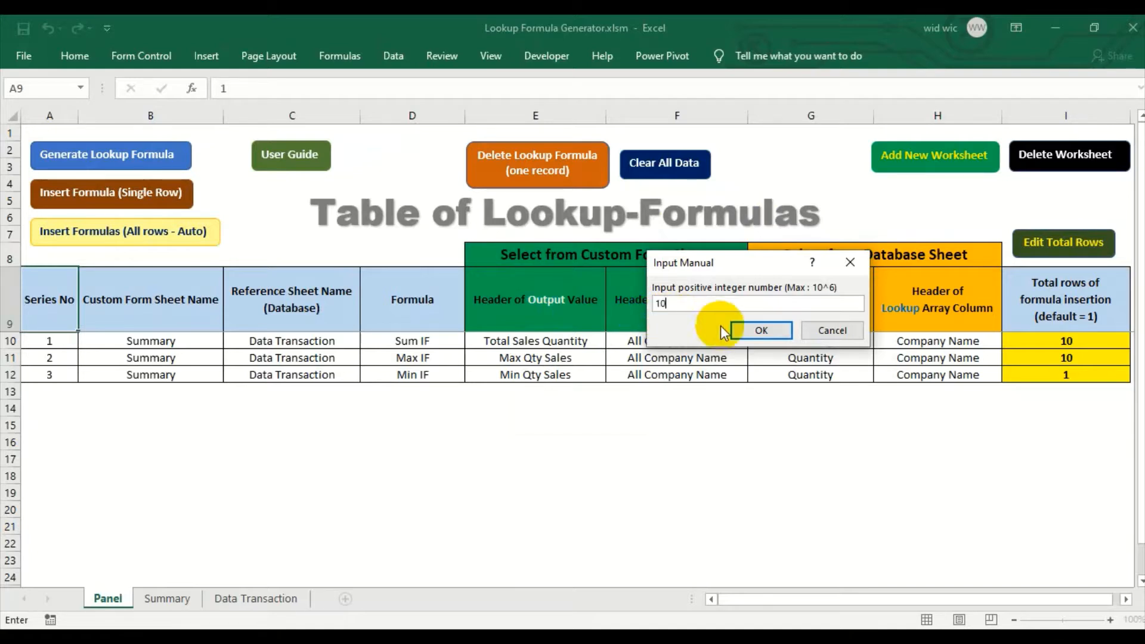
{"action": "left_click", "coordinate": [756, 332]}
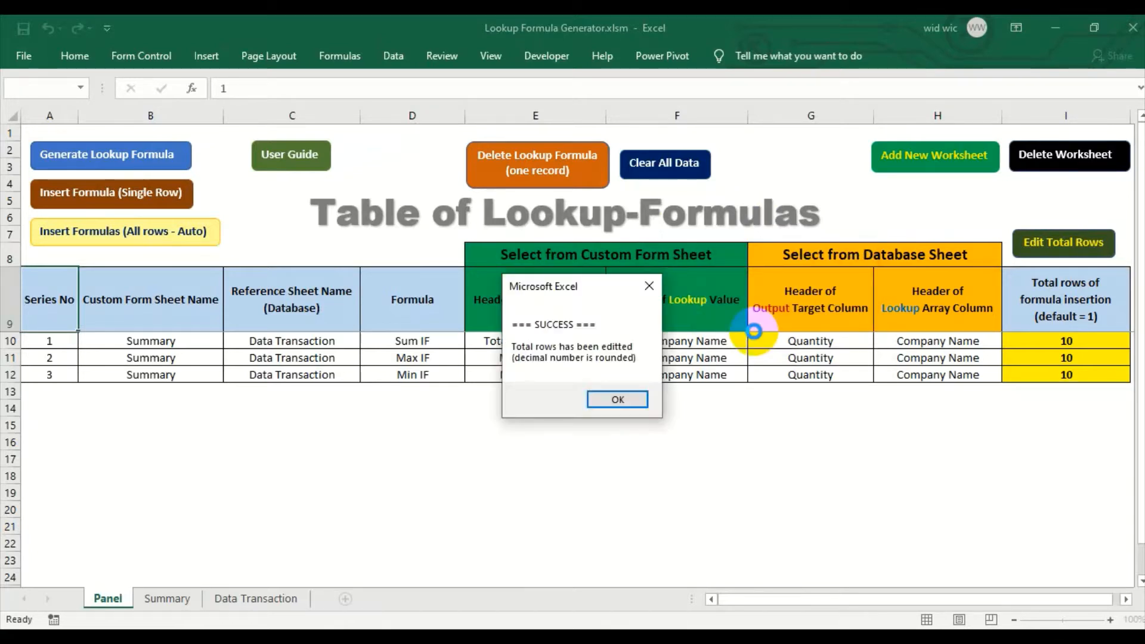
{"action": "left_click", "coordinate": [607, 402]}
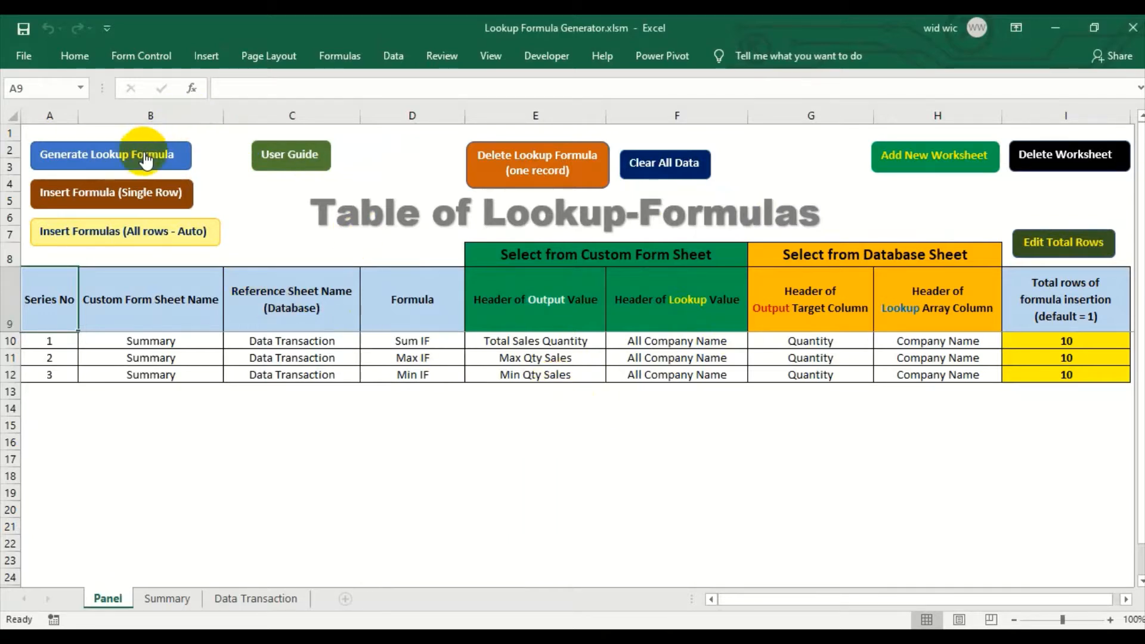
Step: Check the remaining Summary report columns and start generating a fourth lookup formula with Sum IF as the formula type
{"action": "left_click", "coordinate": [166, 597]}
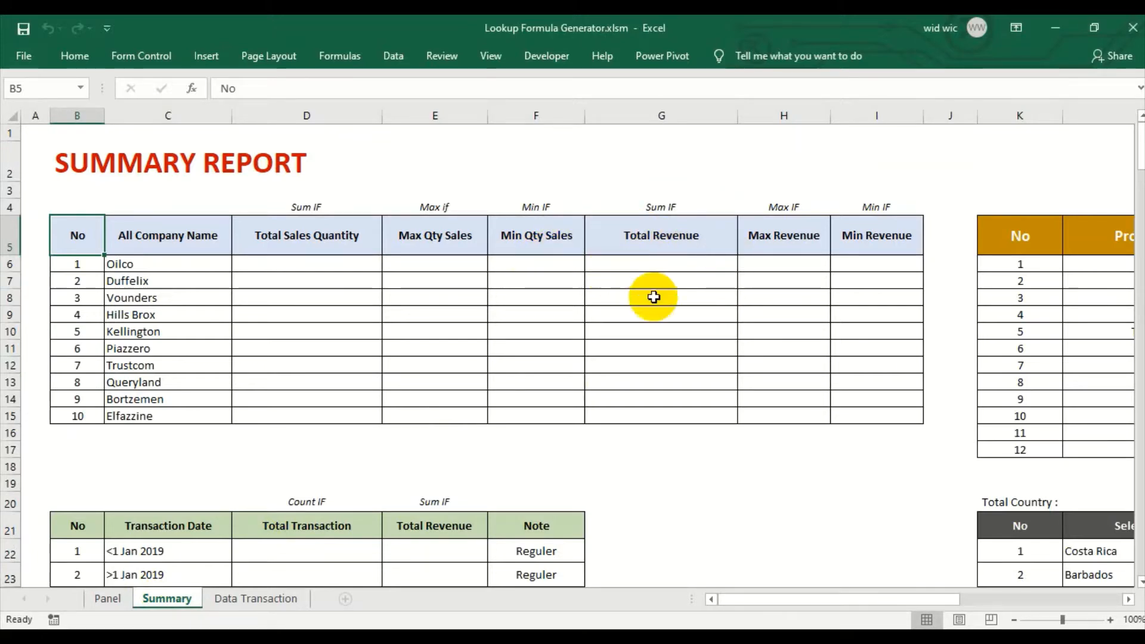
{"action": "left_click", "coordinate": [110, 598]}
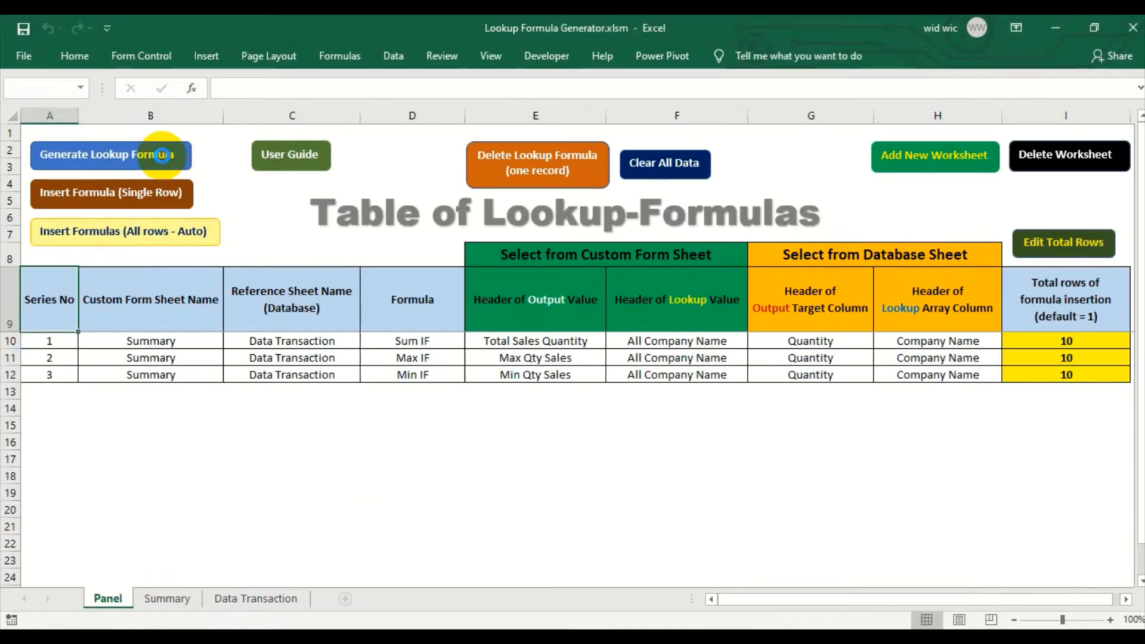
{"action": "left_click", "coordinate": [162, 156]}
{"action": "left_click", "coordinate": [539, 316]}
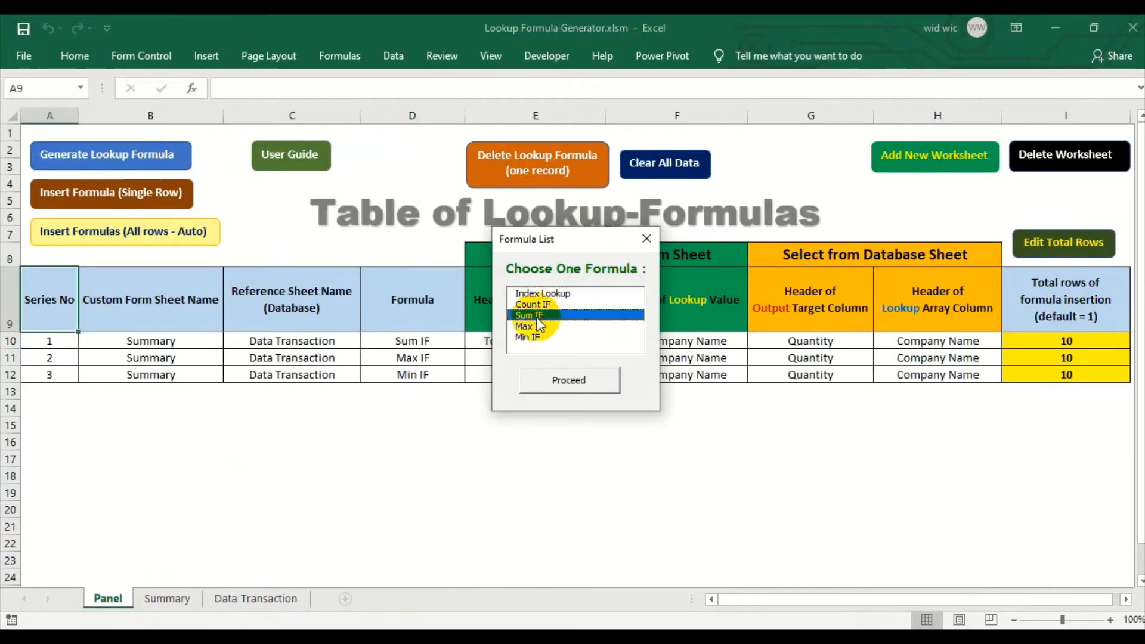
{"action": "left_click", "coordinate": [597, 381]}
Step: Set the new Sum IF output header to Total Revenue and its lookup header to All Company Name (Summary!$C$5)
{"action": "left_click", "coordinate": [187, 599]}
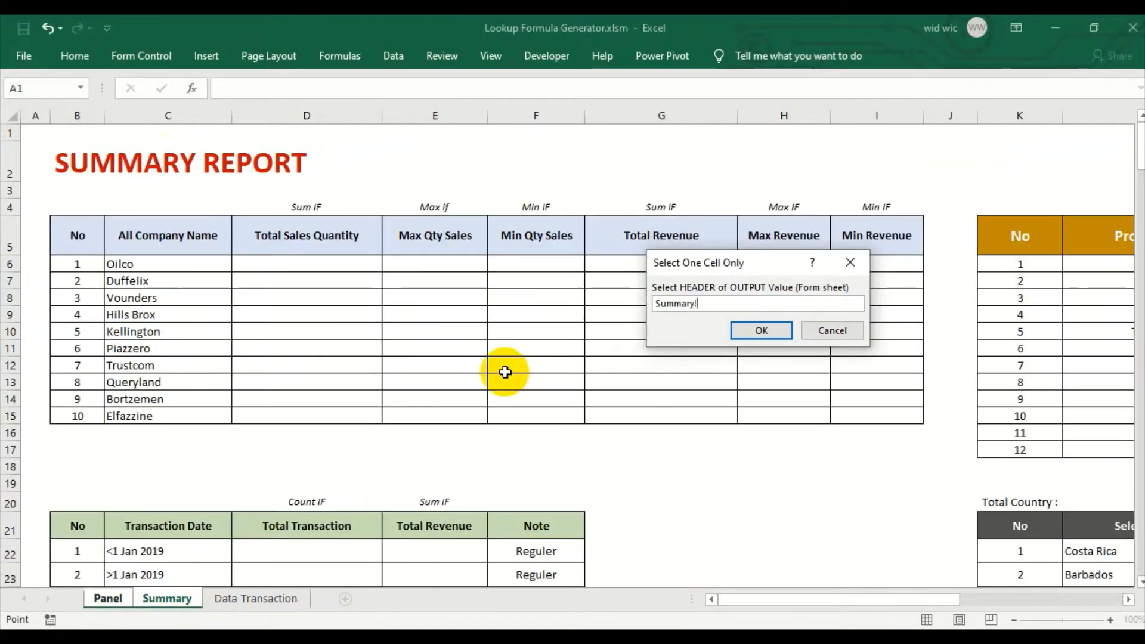
{"action": "left_click_drag", "start_coordinate": [754, 273], "coordinate": [404, 272]}
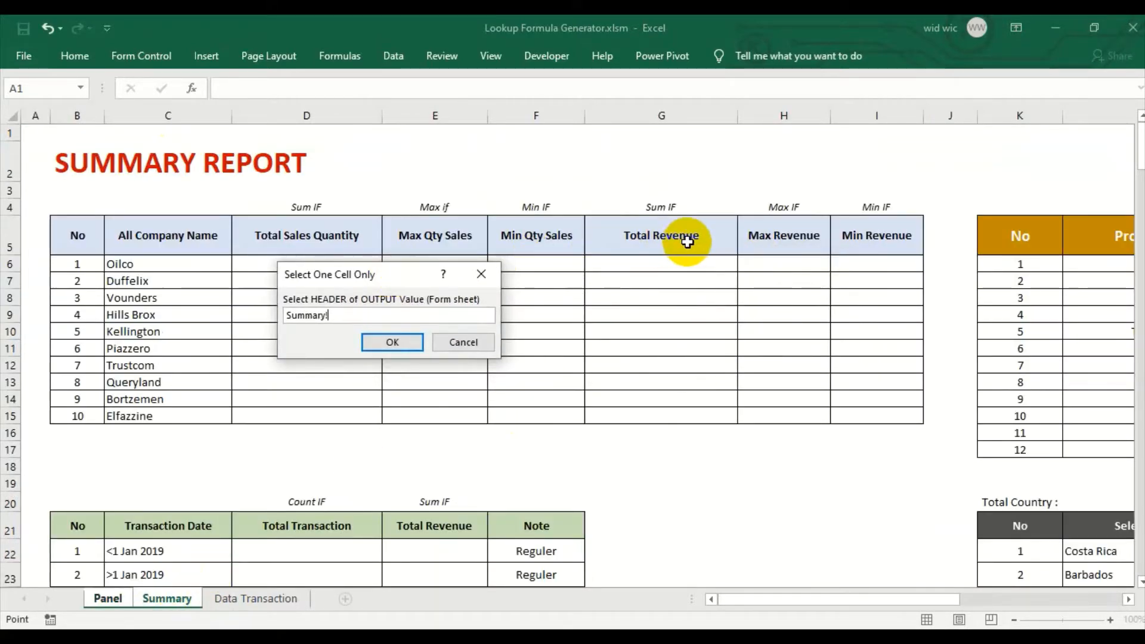
{"action": "left_click", "coordinate": [391, 342]}
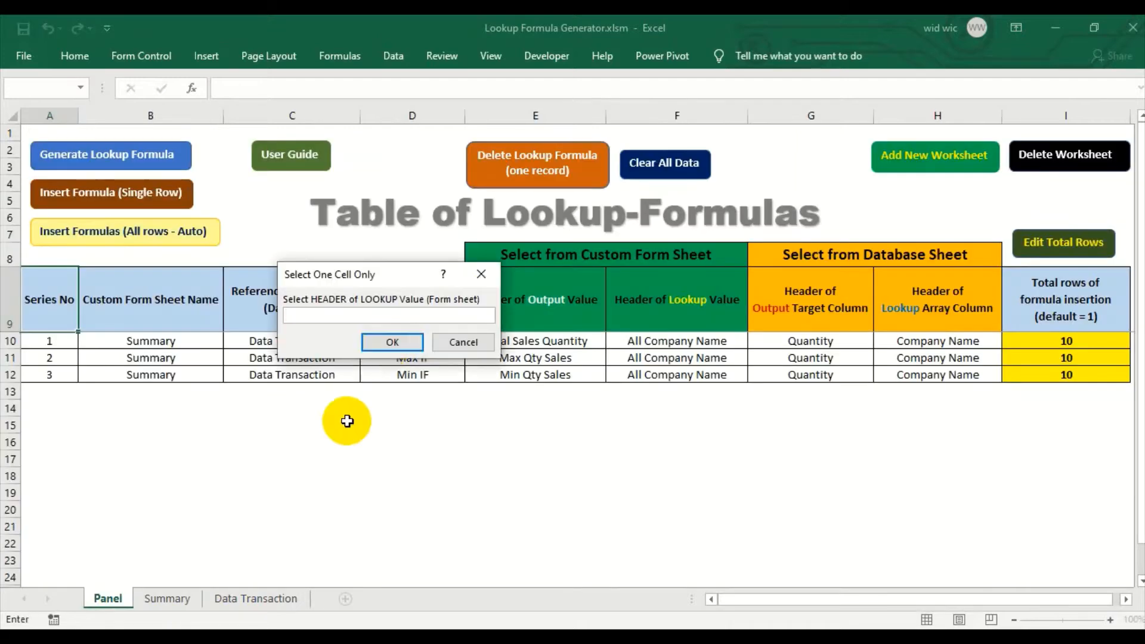
{"action": "left_click", "coordinate": [167, 598]}
{"action": "left_click", "coordinate": [179, 232]}
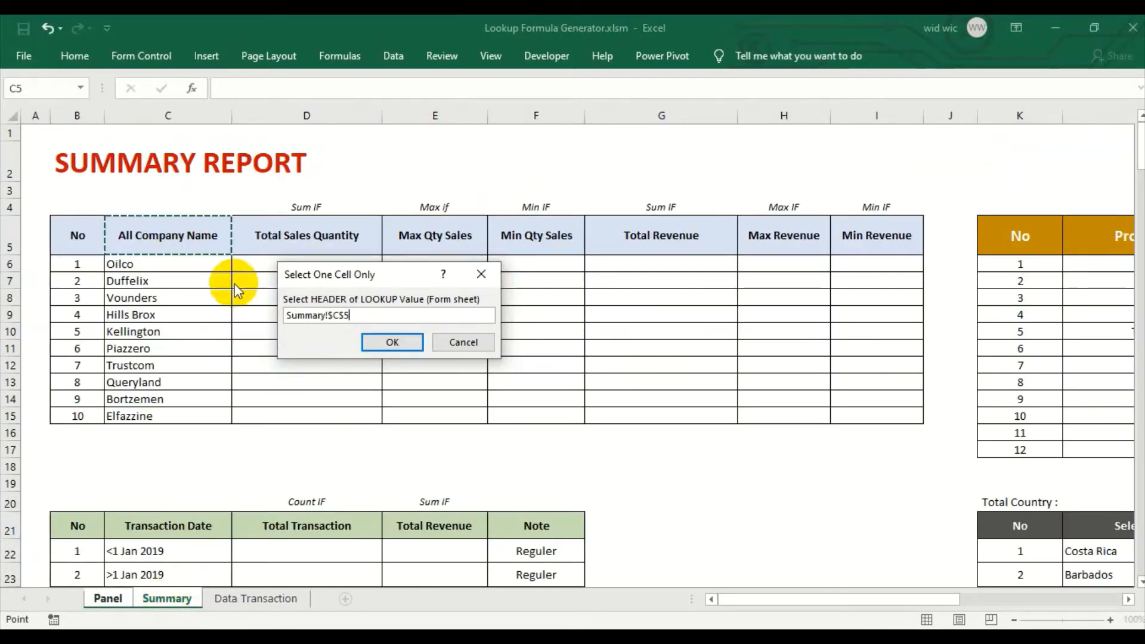
{"action": "left_click", "coordinate": [379, 344]}
Step: Set the Total Revenue formula's output target to the Revenue column (J) and its lookup array to the Company Name column (D) of Data Transaction
{"action": "left_click", "coordinate": [243, 599]}
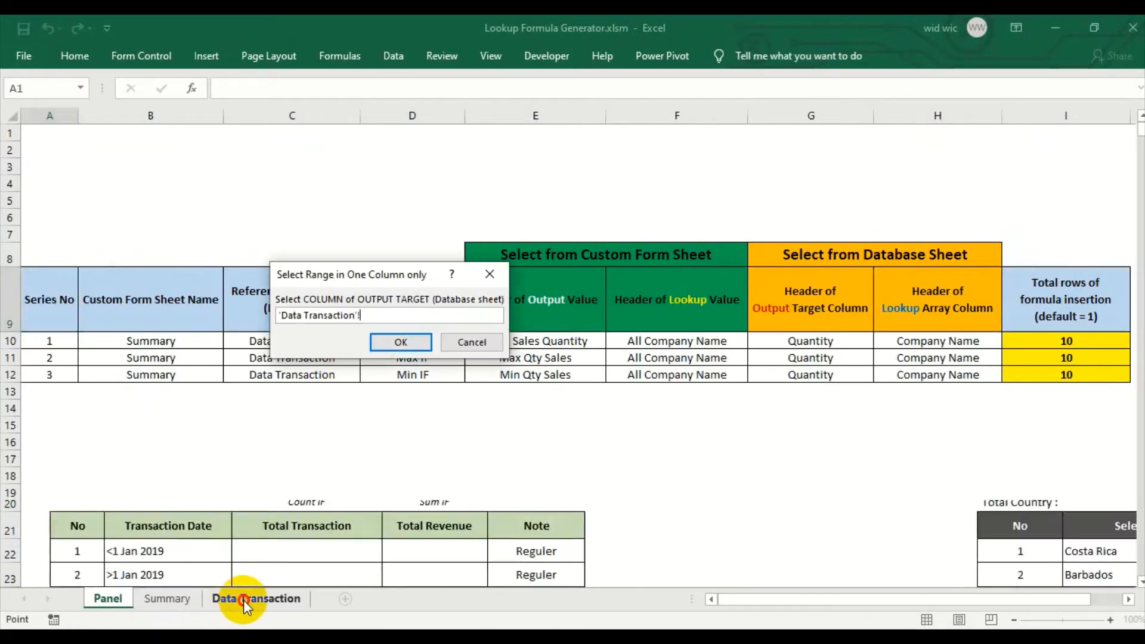
{"action": "left_click", "coordinate": [907, 115]}
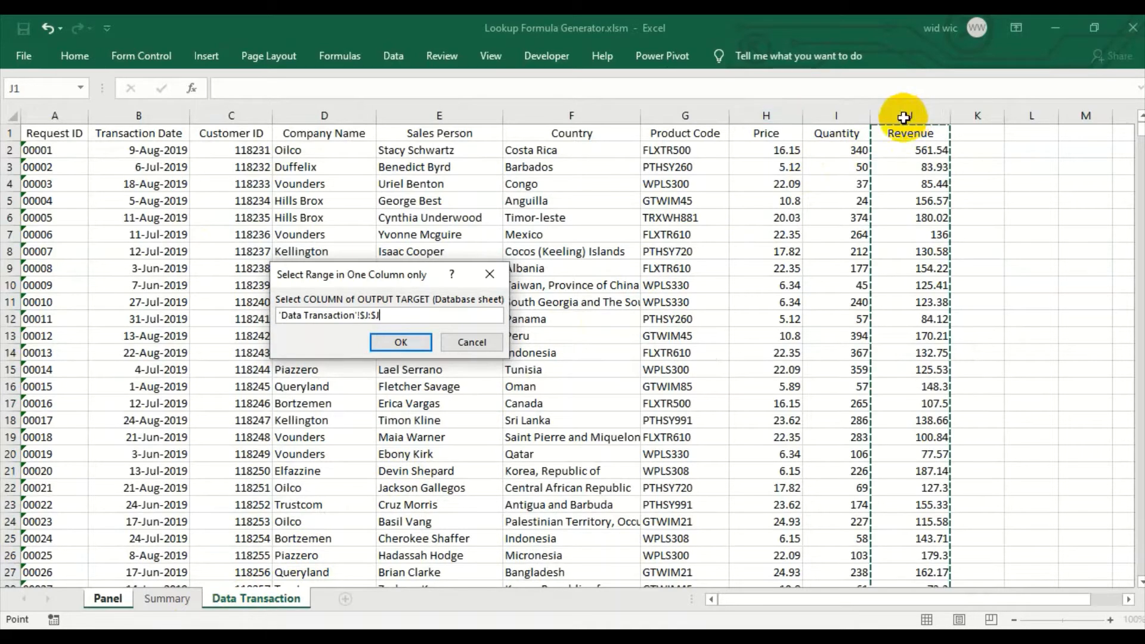
{"action": "left_click", "coordinate": [421, 340]}
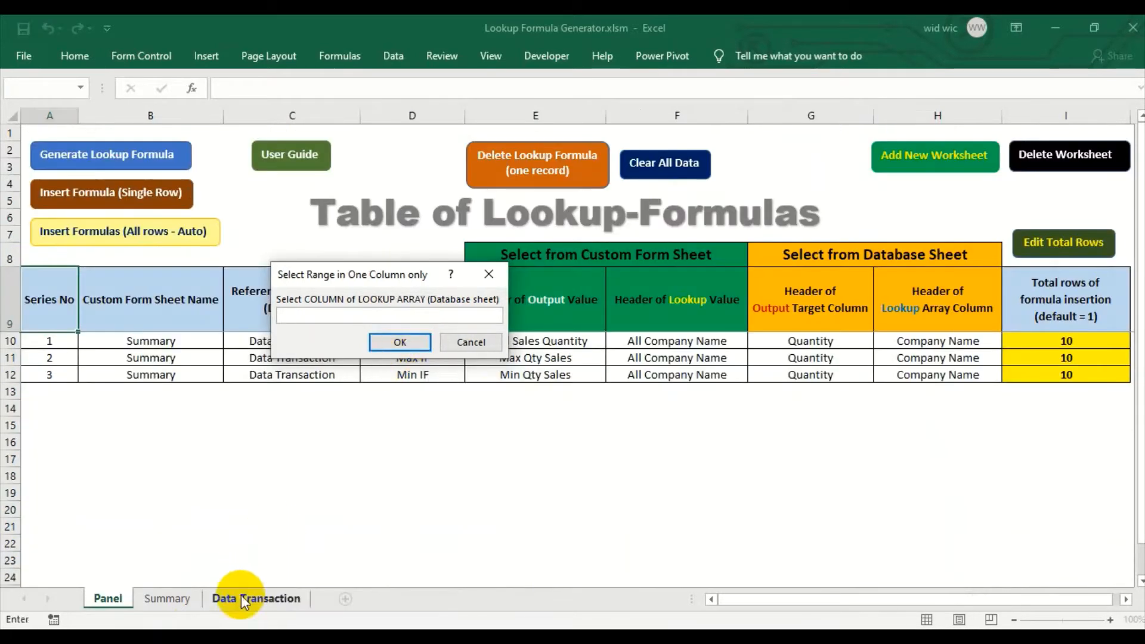
{"action": "left_click", "coordinate": [241, 597]}
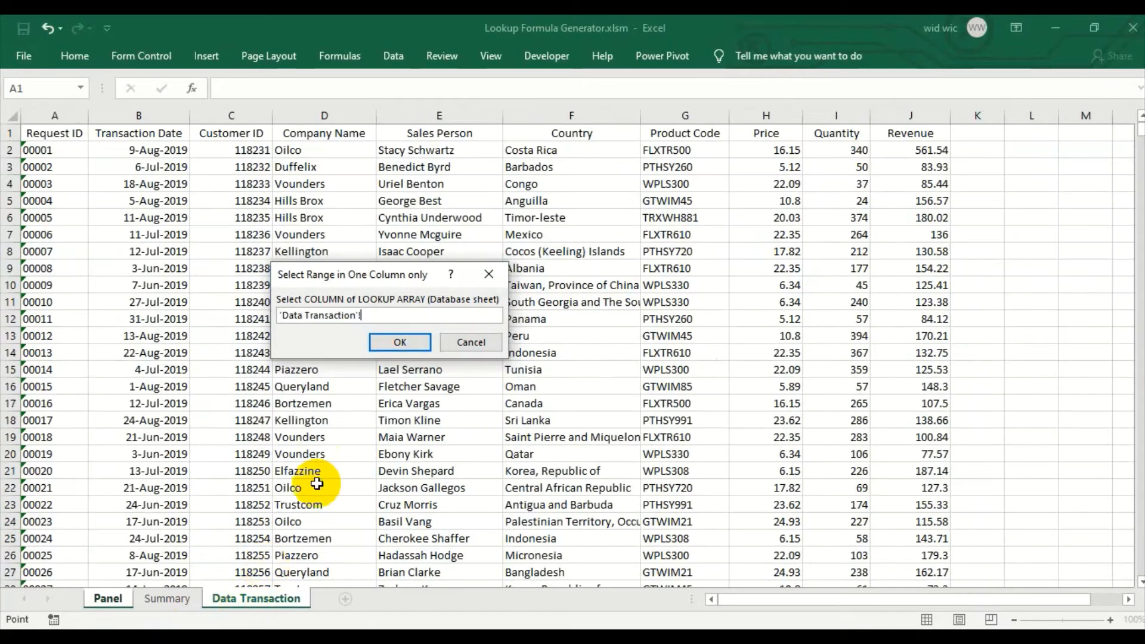
{"action": "left_click", "coordinate": [330, 113]}
{"action": "left_click", "coordinate": [399, 344]}
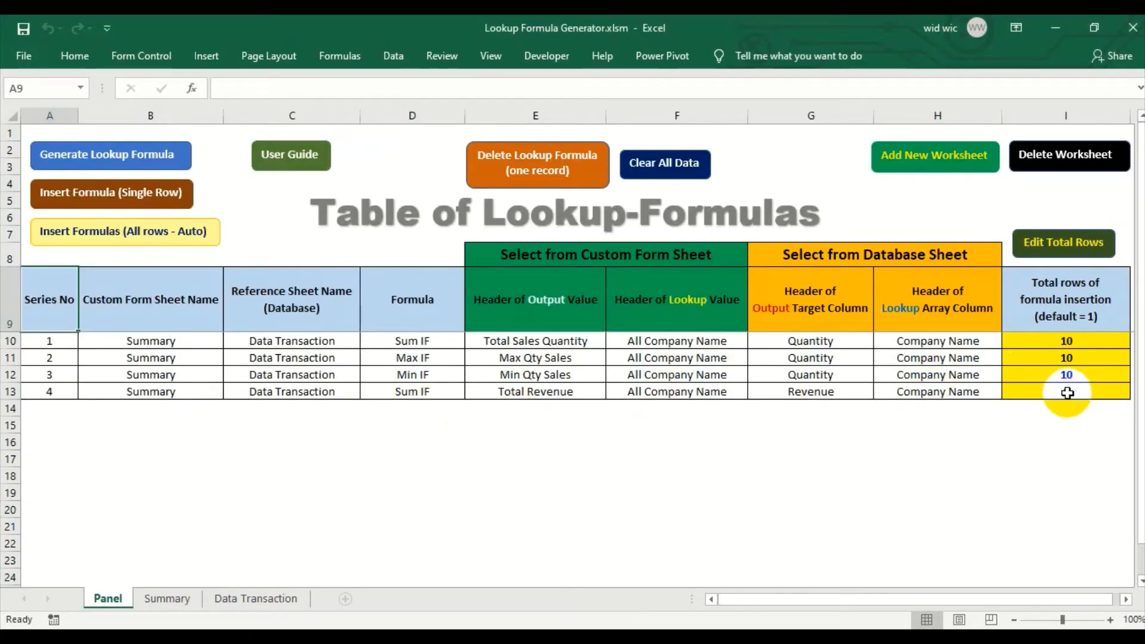
Step: Set the total rows of the Sum IF record for Total Revenue to 10 by manual number input
{"action": "left_click", "coordinate": [1065, 392]}
{"action": "left_click", "coordinate": [1070, 244]}
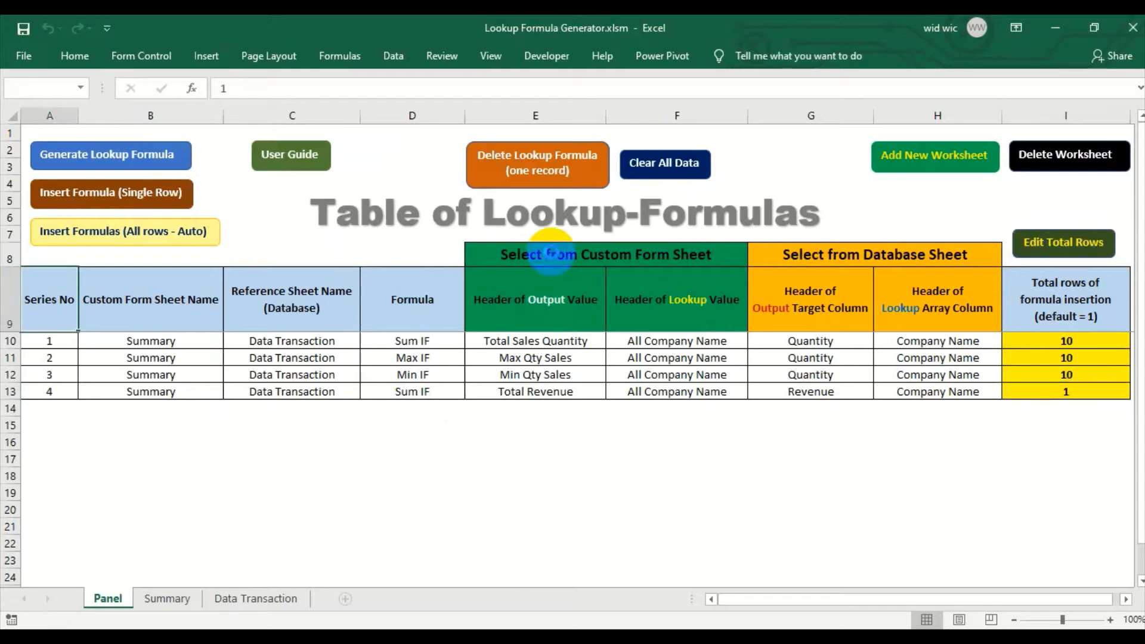
{"action": "left_click", "coordinate": [563, 300]}
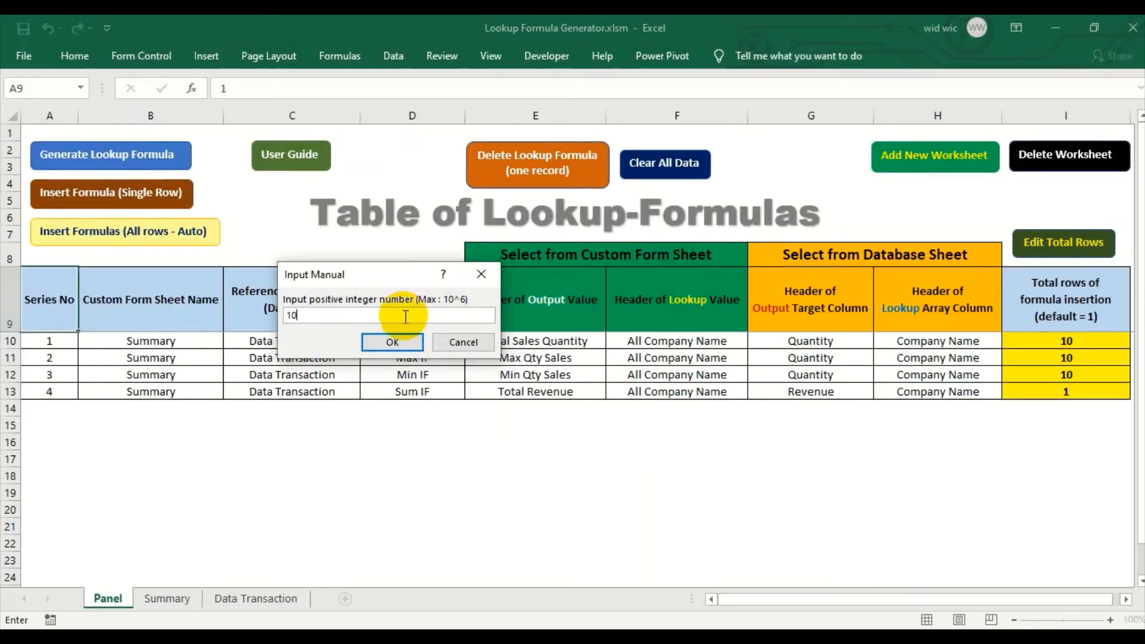
{"action": "left_click", "coordinate": [413, 345]}
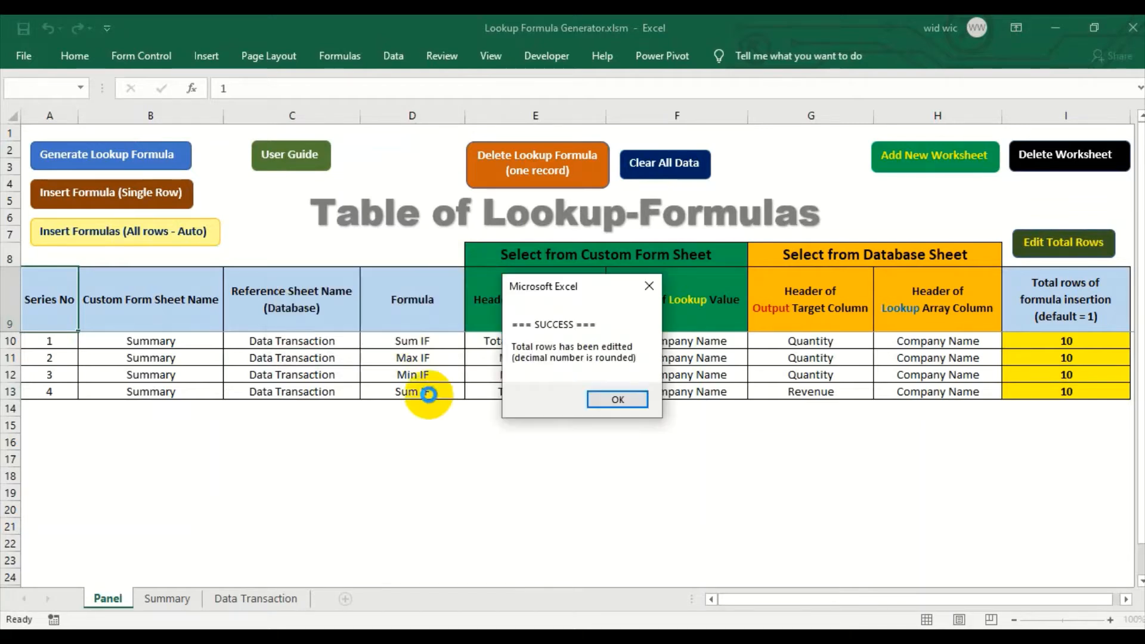
{"action": "left_click", "coordinate": [618, 401]}
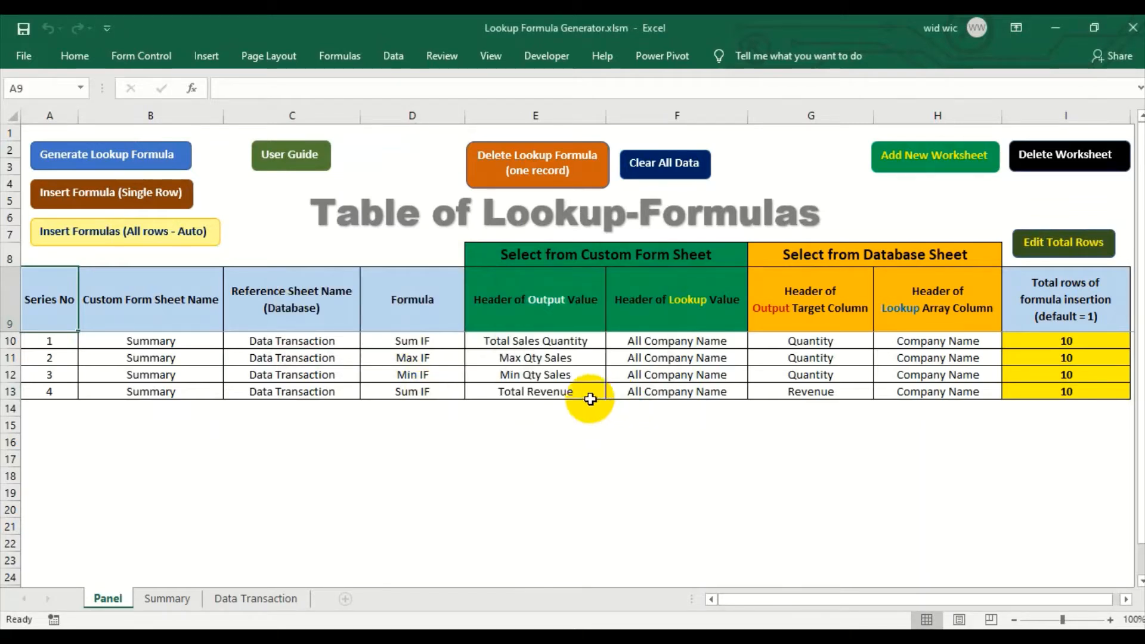
Step: Review the Summary sheet and start generating a fifth lookup formula with Max IF as the formula type
{"action": "left_click", "coordinate": [161, 601]}
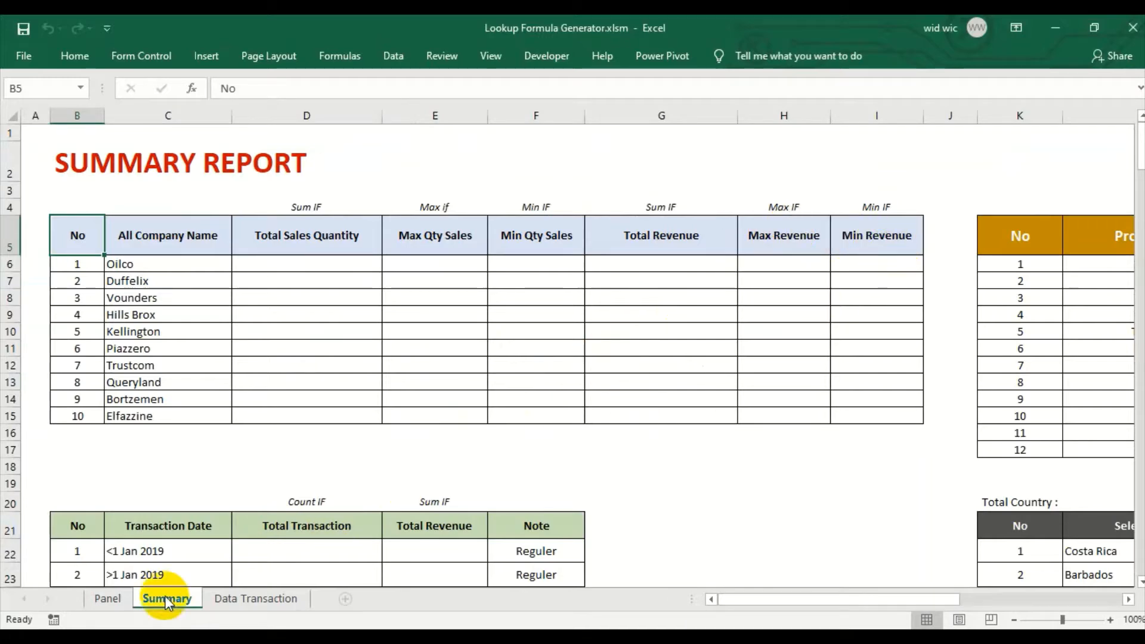
{"action": "left_click", "coordinate": [108, 598]}
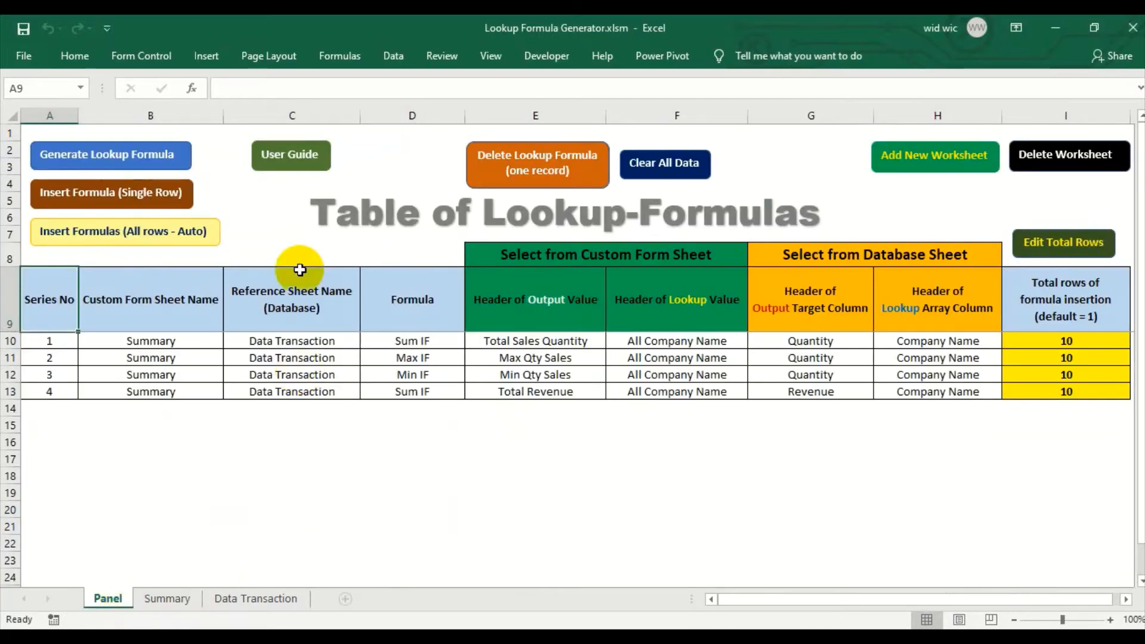
{"action": "left_click", "coordinate": [171, 156]}
{"action": "left_click", "coordinate": [522, 327]}
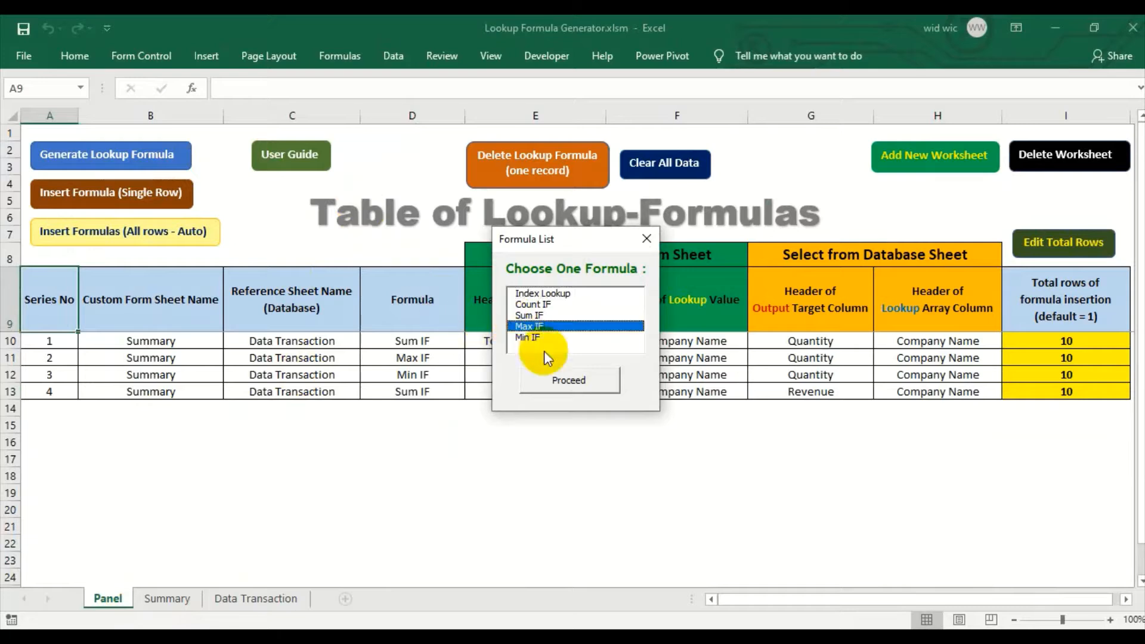
{"action": "left_click", "coordinate": [566, 383]}
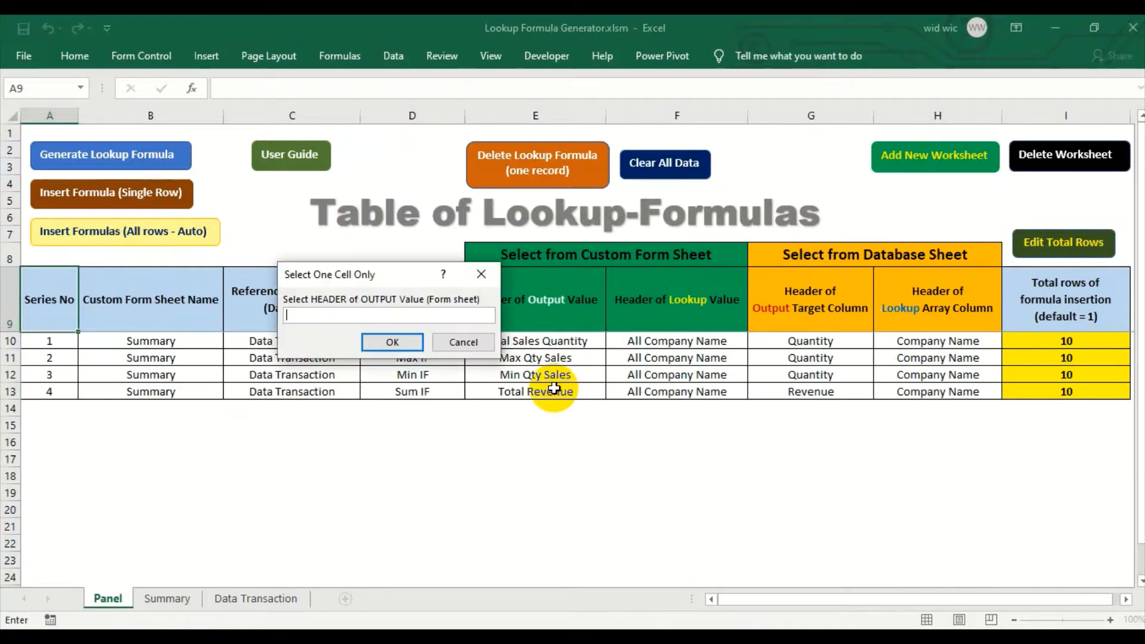
Step: Set the new Max IF output header to Max Revenue (Summary!$H$5) and its lookup header to All Company Name on the Summary sheet
{"action": "left_click", "coordinate": [168, 598]}
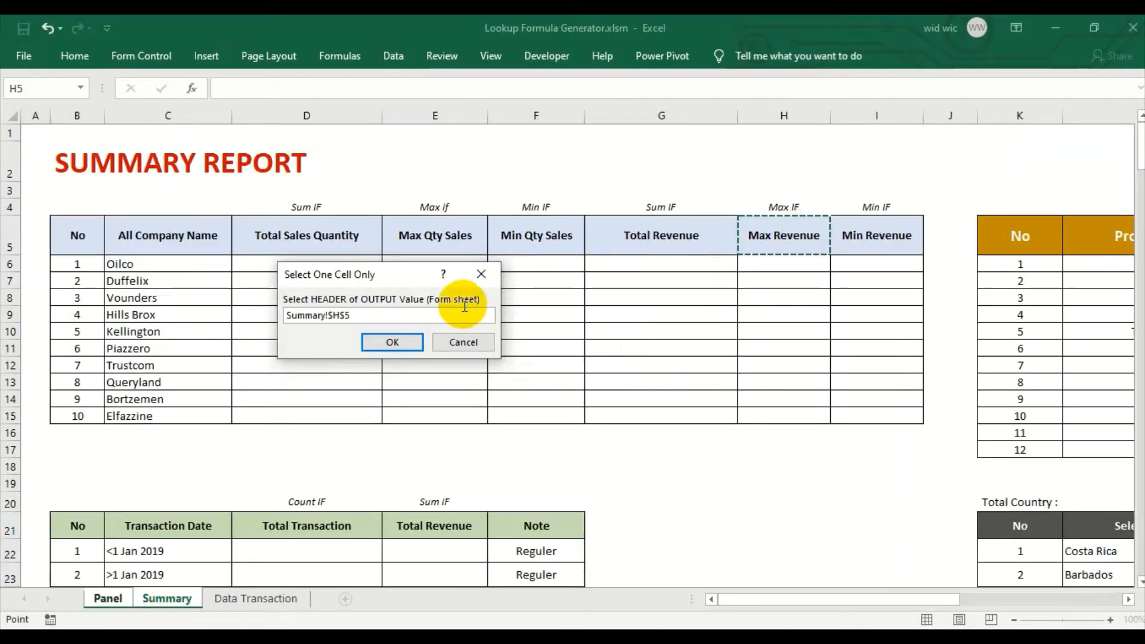
{"action": "left_click", "coordinate": [390, 343]}
{"action": "left_click", "coordinate": [167, 598]}
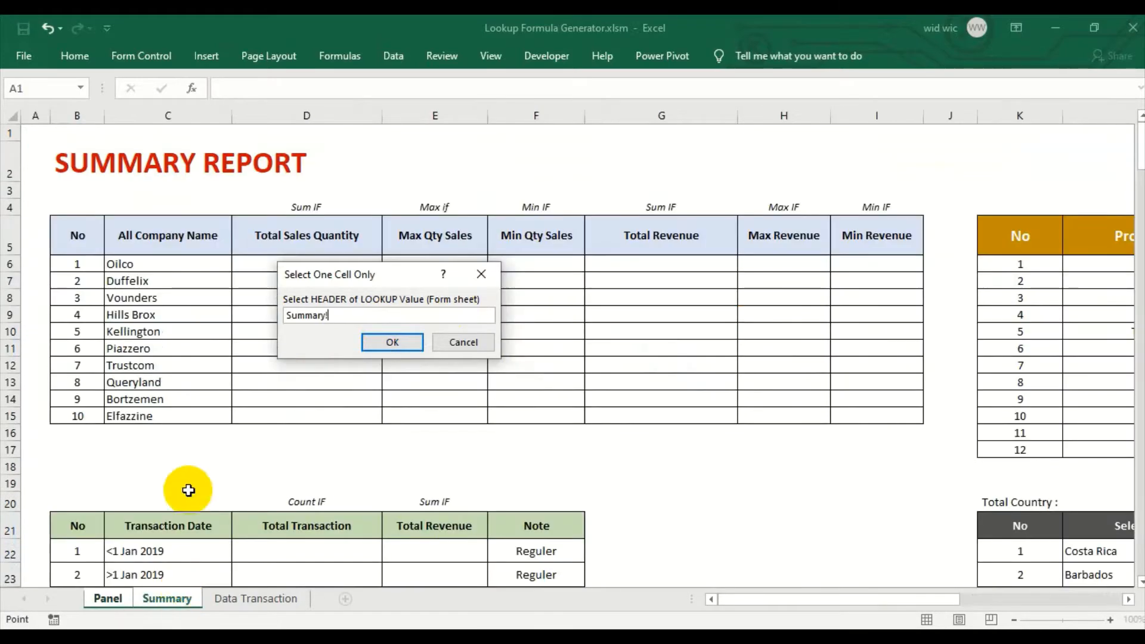
{"action": "left_click", "coordinate": [384, 344]}
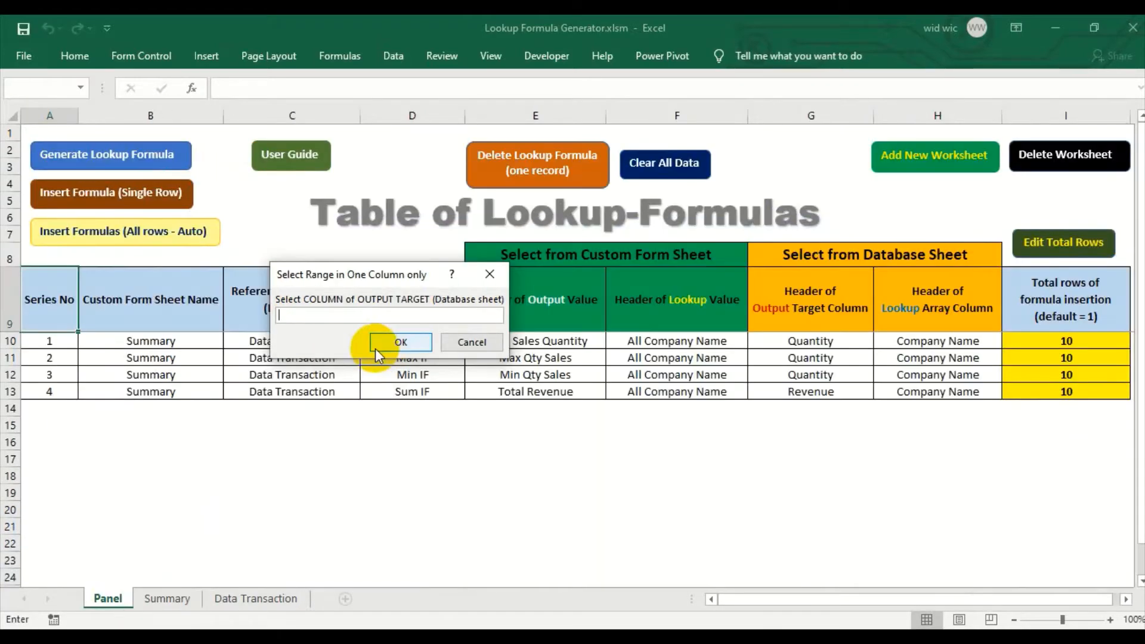
Step: Set the Max Revenue formula's output target to the Revenue column (J) and its lookup array to the Company Name column (D) of Data Transaction
{"action": "left_click", "coordinate": [238, 599]}
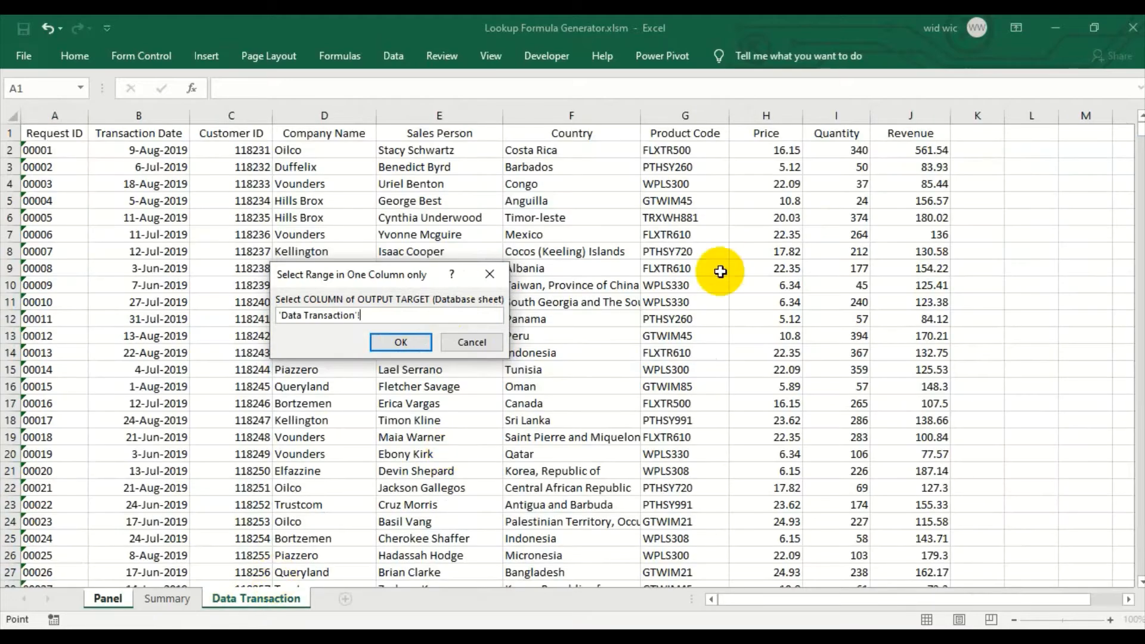
{"action": "left_click", "coordinate": [919, 115]}
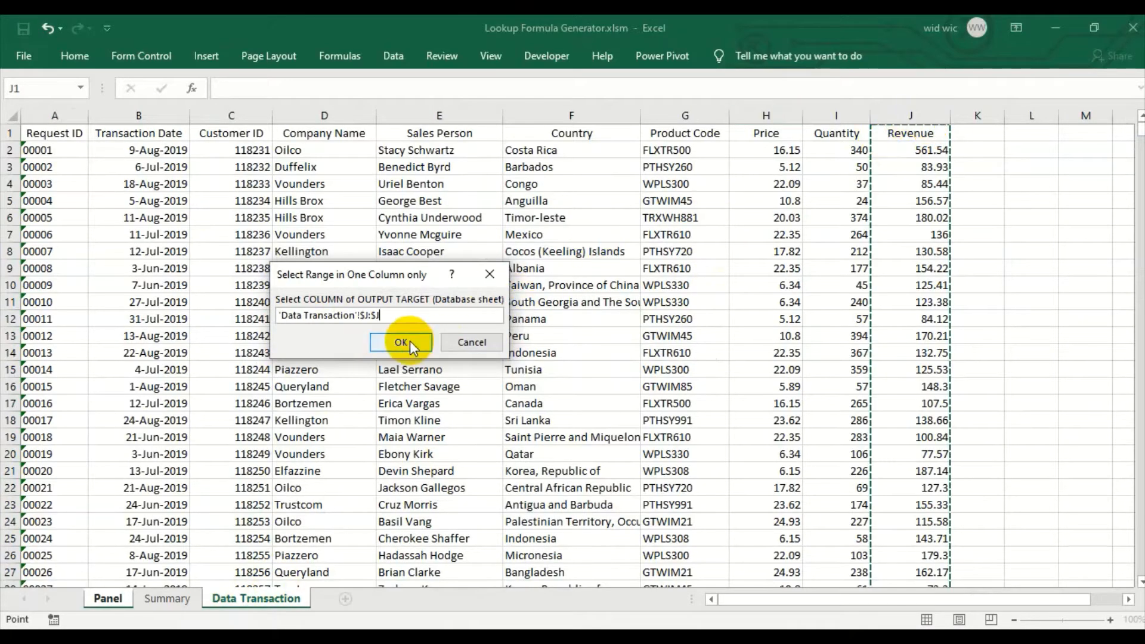
{"action": "left_click", "coordinate": [406, 342]}
{"action": "left_click", "coordinate": [263, 599]}
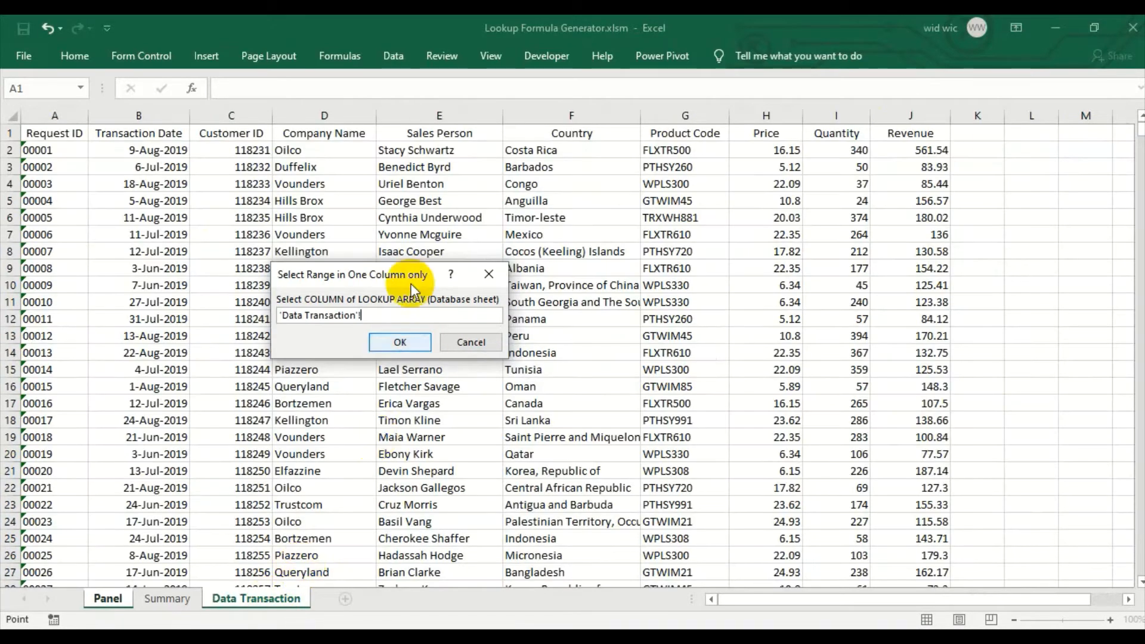
{"action": "left_click", "coordinate": [310, 115]}
{"action": "left_click", "coordinate": [399, 342]}
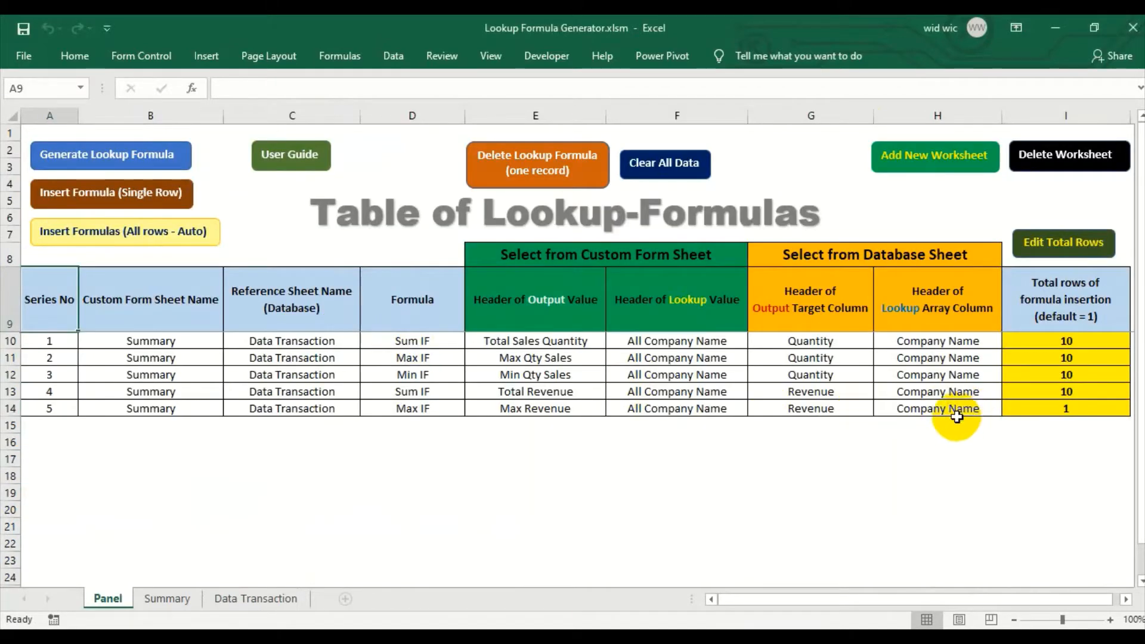
Step: Set the total rows of the Max IF record for Max Revenue to 10 by manual number input
{"action": "left_click", "coordinate": [1021, 408]}
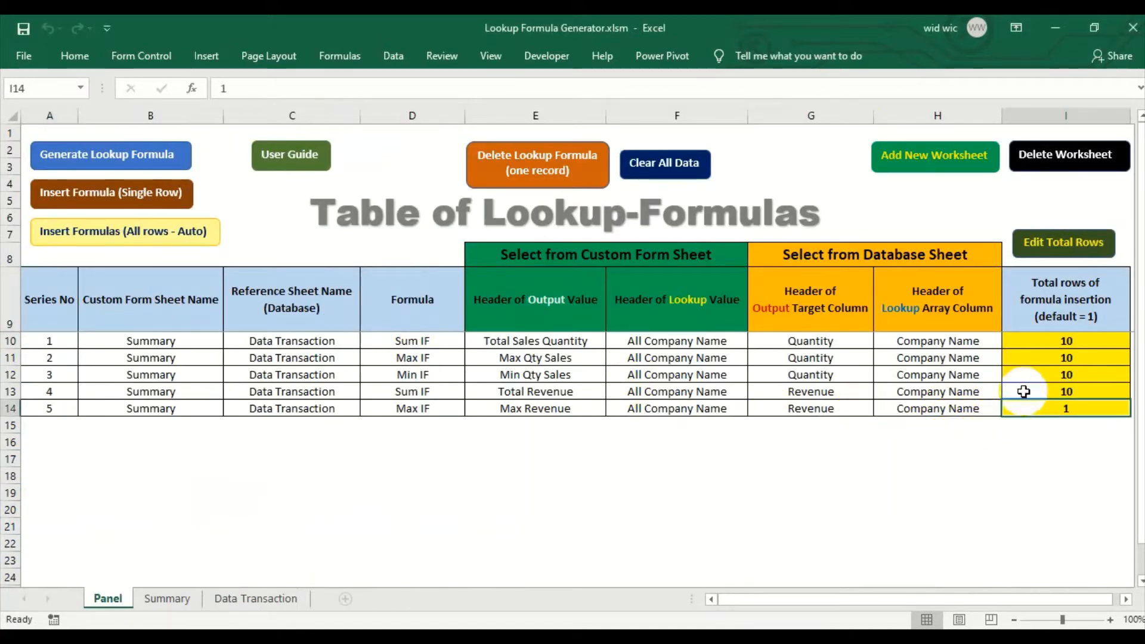
{"action": "left_click", "coordinate": [1046, 250]}
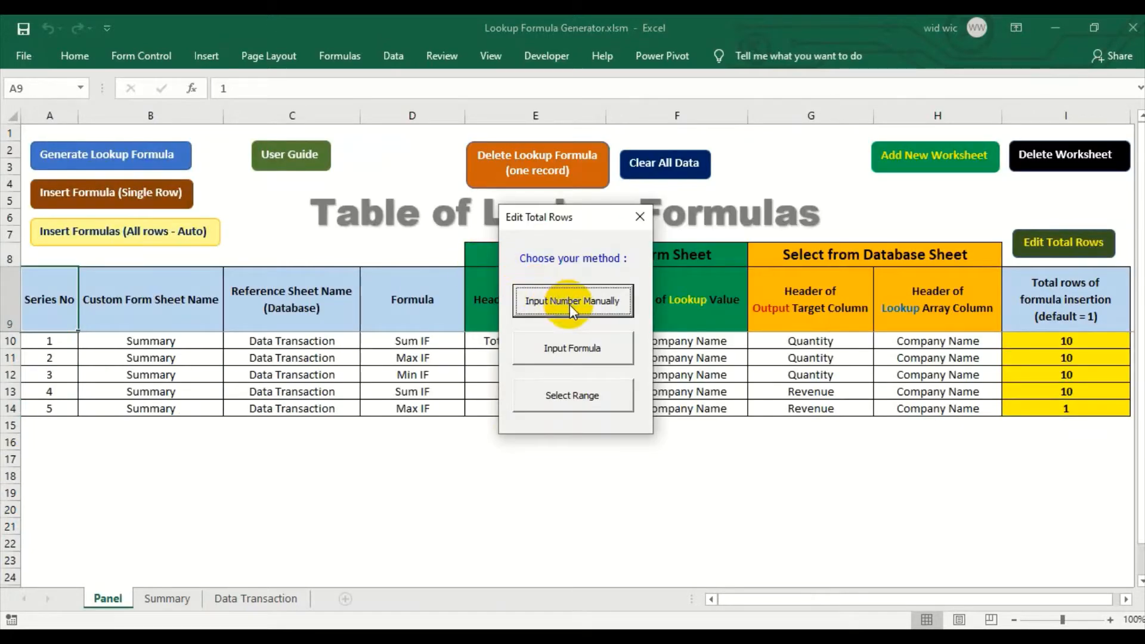
{"action": "left_click", "coordinate": [551, 304]}
{"action": "type", "text": "1"}
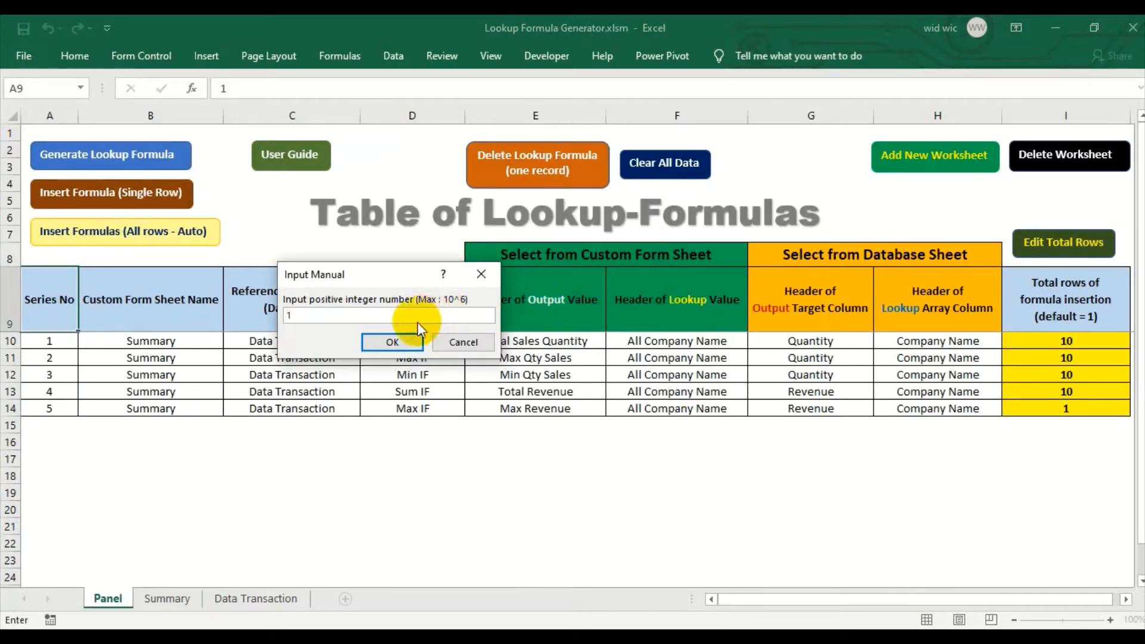
{"action": "type", "text": "0"}
{"action": "left_click", "coordinate": [392, 342]}
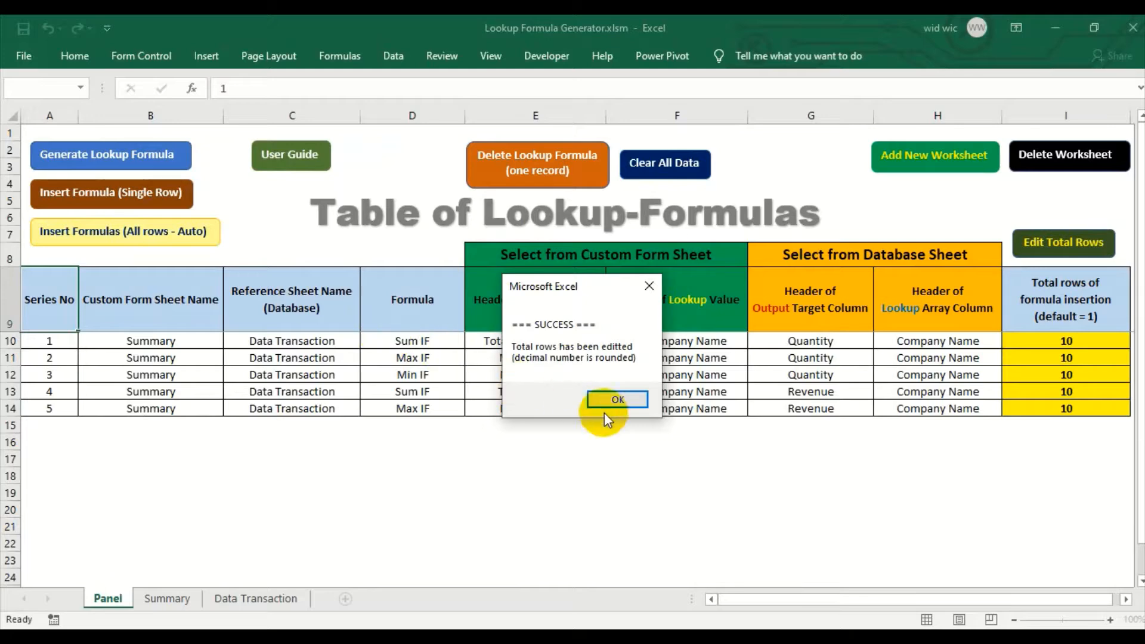
{"action": "left_click", "coordinate": [615, 399]}
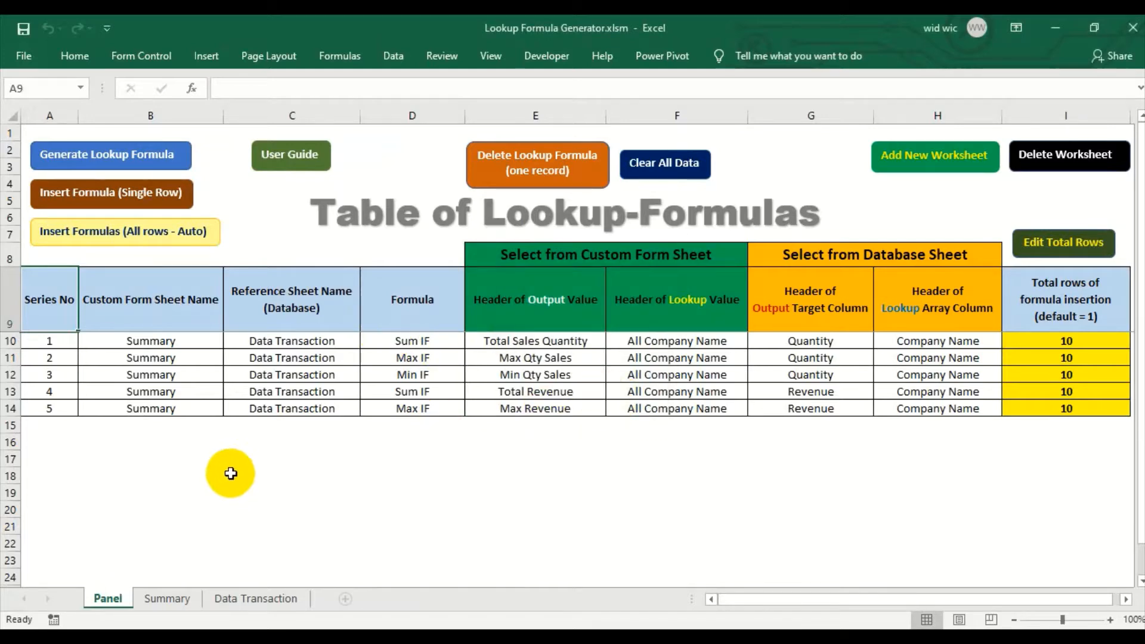
Step: Generate a Min IF lookup formula with Min Revenue (Summary!$I$5) as output header and All Company Name as lookup header
{"action": "left_click", "coordinate": [182, 160]}
{"action": "left_click", "coordinate": [536, 336]}
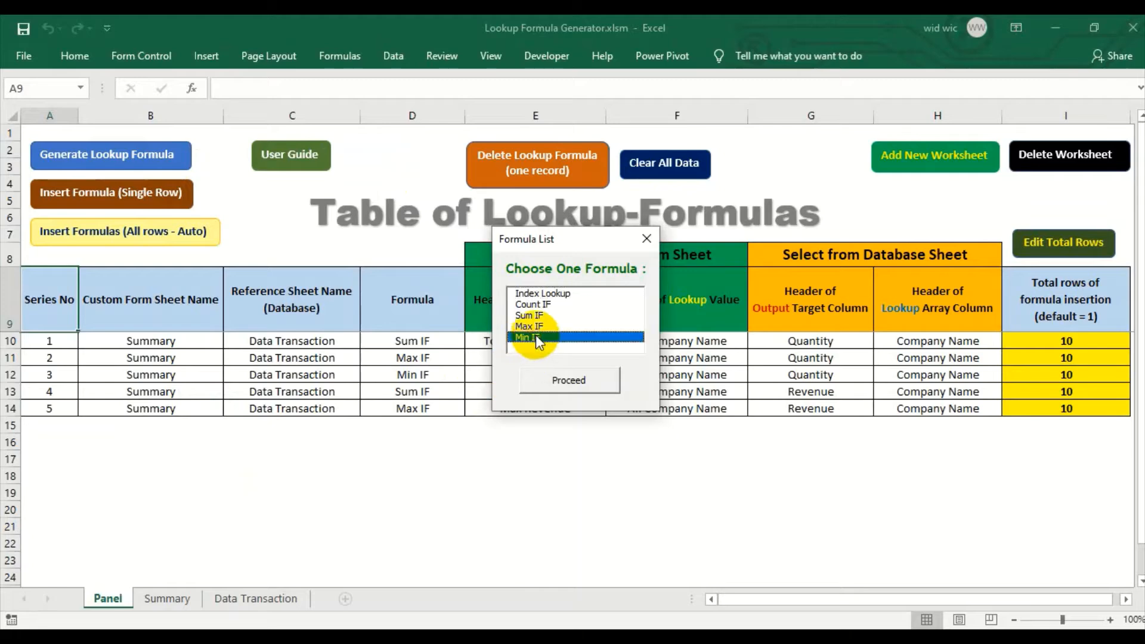
{"action": "left_click", "coordinate": [567, 382]}
{"action": "left_click", "coordinate": [174, 602]}
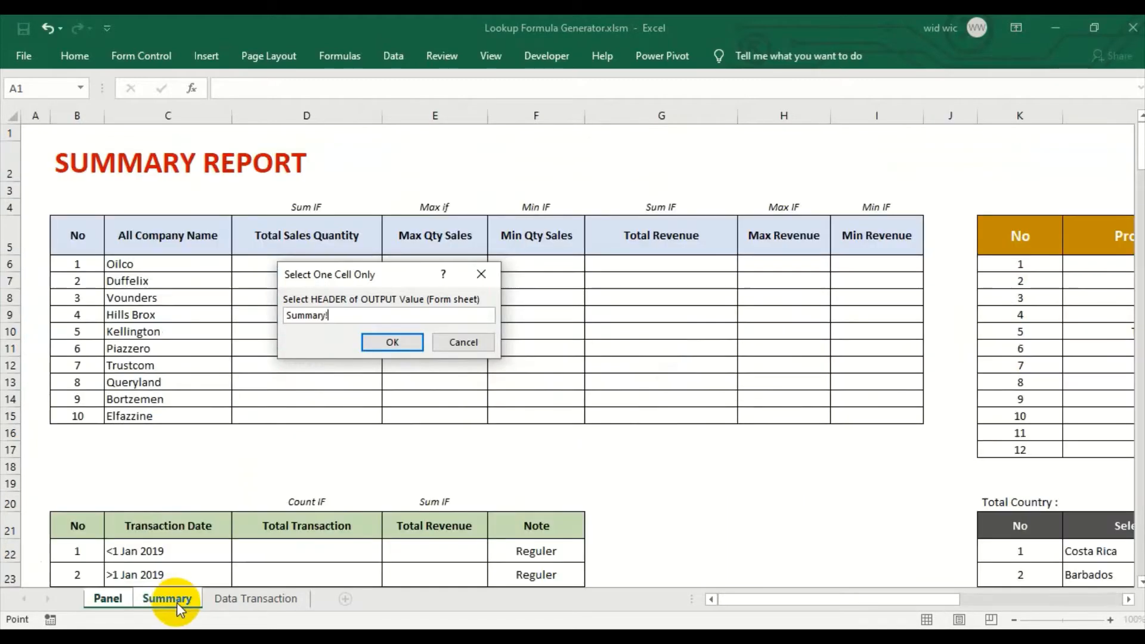
{"action": "left_click", "coordinate": [872, 235]}
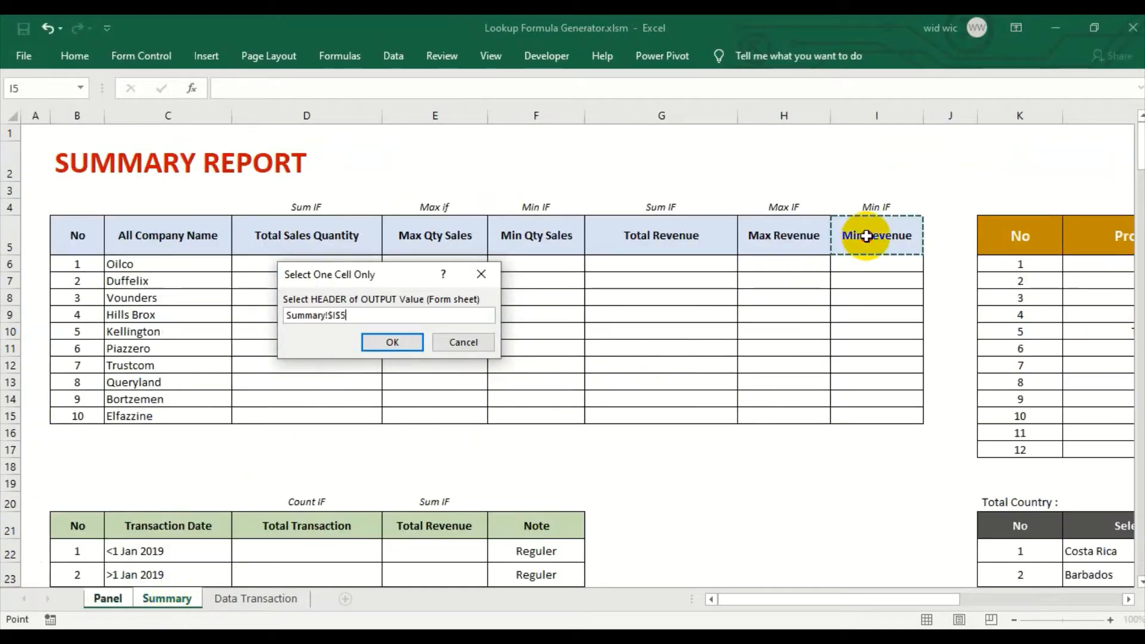
{"action": "left_click", "coordinate": [389, 343]}
{"action": "left_click", "coordinate": [178, 598]}
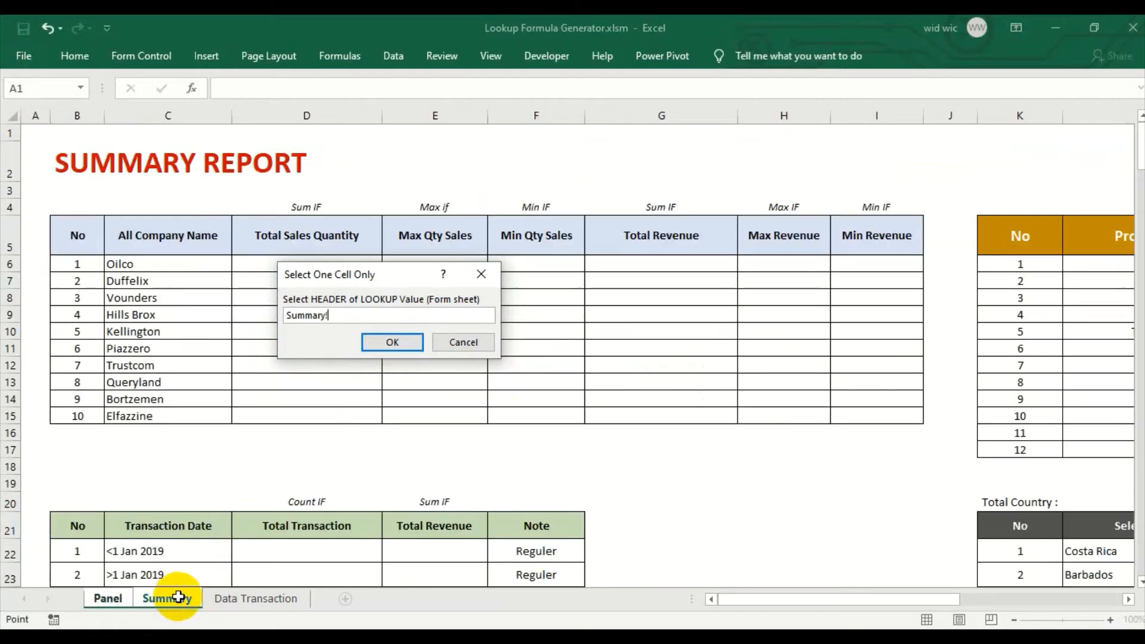
{"action": "left_click", "coordinate": [184, 234]}
{"action": "left_click", "coordinate": [370, 341]}
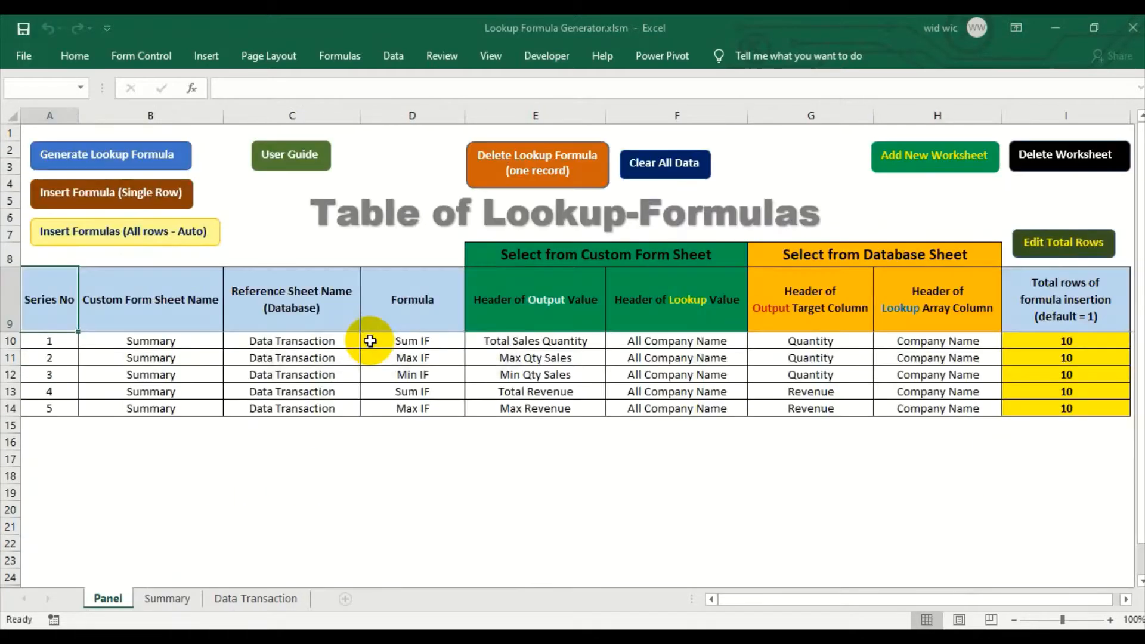
Step: Set the Min Revenue formula's output target to the Revenue column (J) and its lookup array to the Company Name column (D) of Data Transaction
{"action": "left_click", "coordinate": [270, 598]}
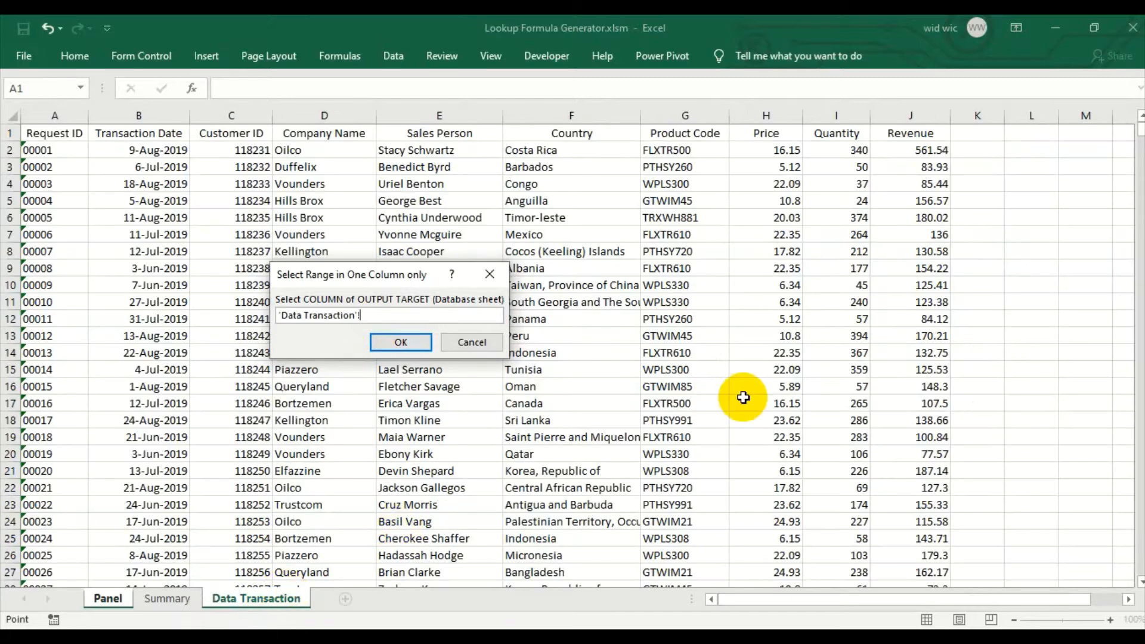
{"action": "left_click", "coordinate": [922, 105]}
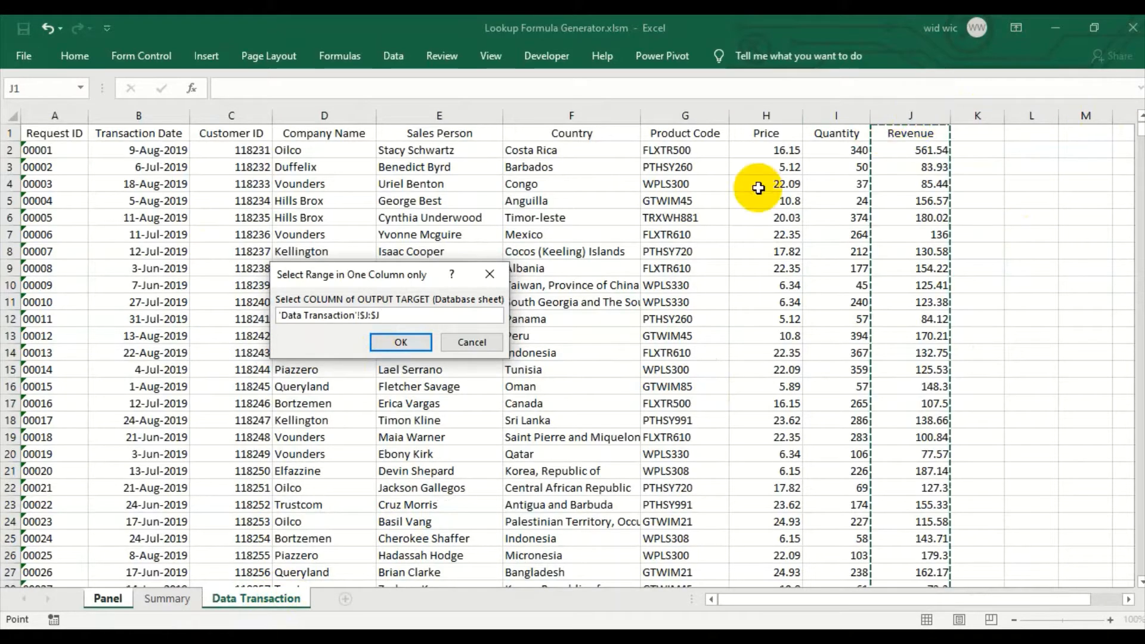
{"action": "left_click", "coordinate": [415, 342]}
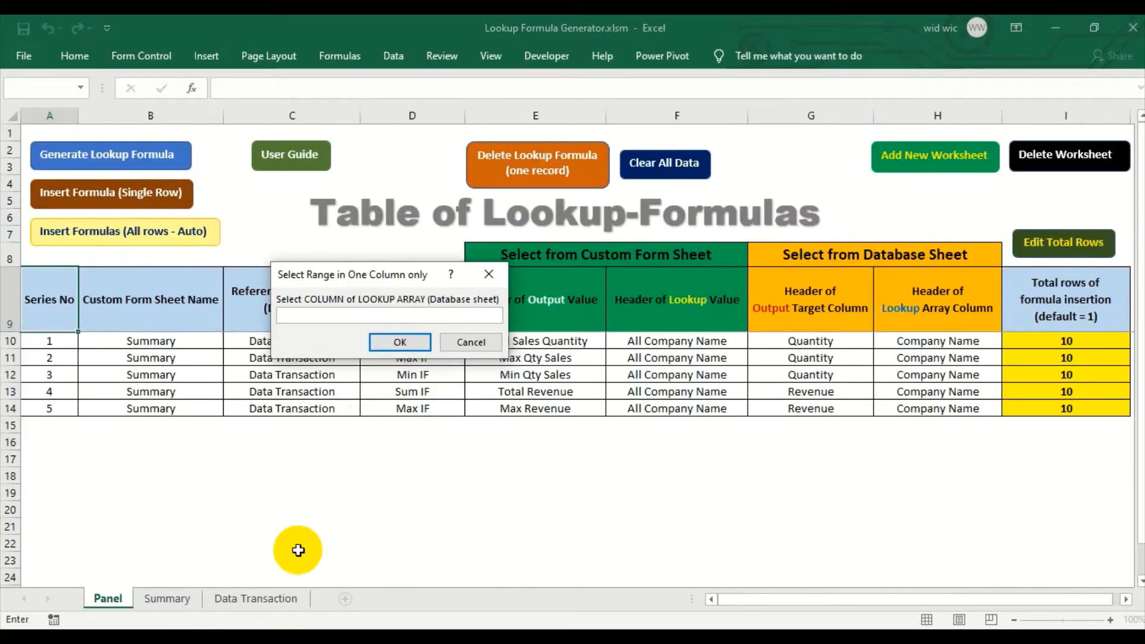
{"action": "left_click", "coordinate": [269, 599]}
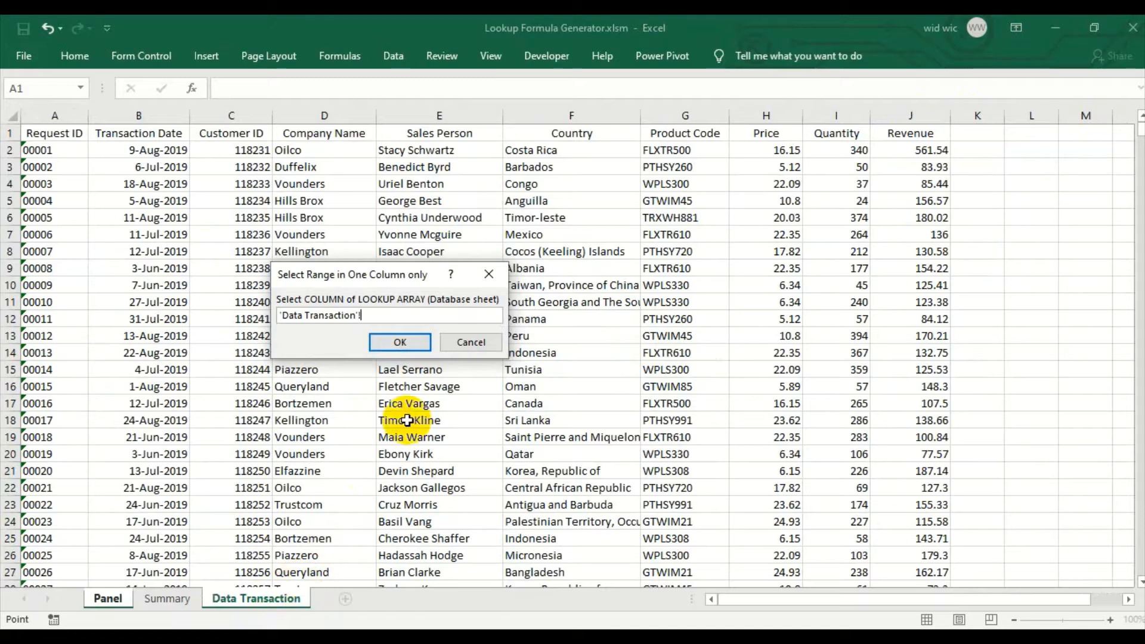
{"action": "left_click", "coordinate": [325, 115]}
{"action": "left_click", "coordinate": [398, 342]}
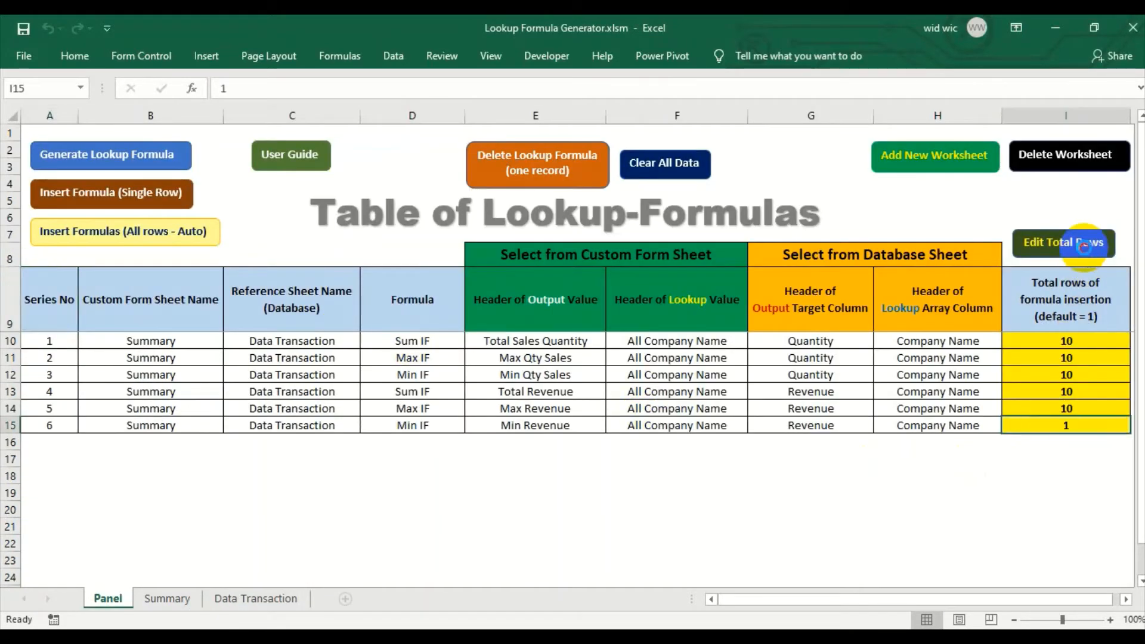
Step: Set the total rows of the Min IF record for Min Revenue to 10 by manual number input
{"action": "left_click", "coordinate": [1084, 245]}
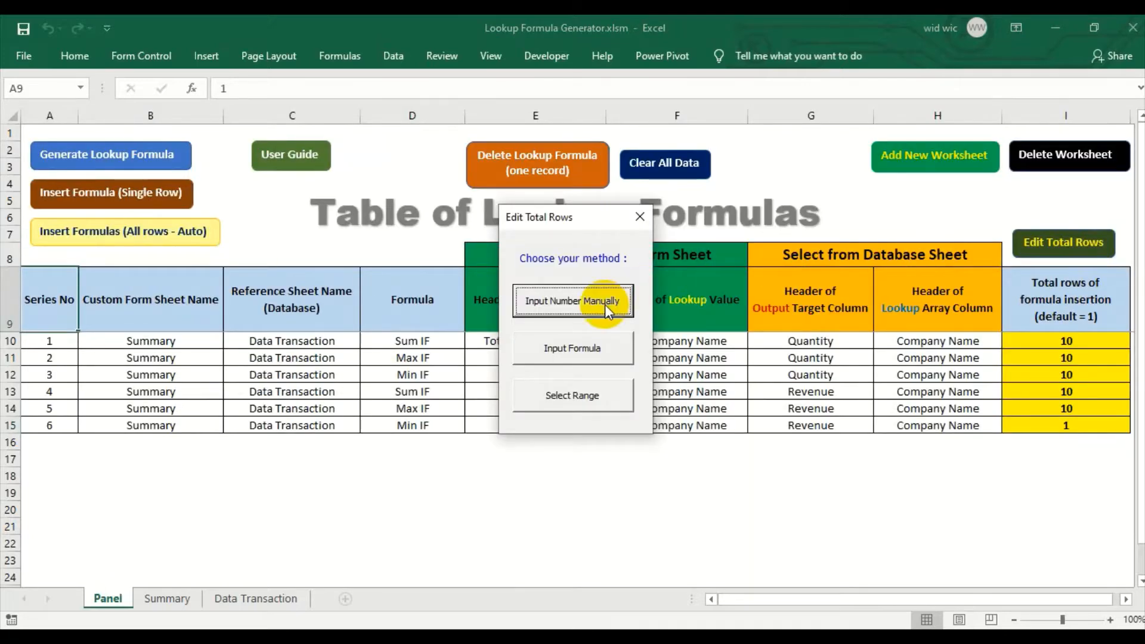
{"action": "left_click", "coordinate": [604, 302]}
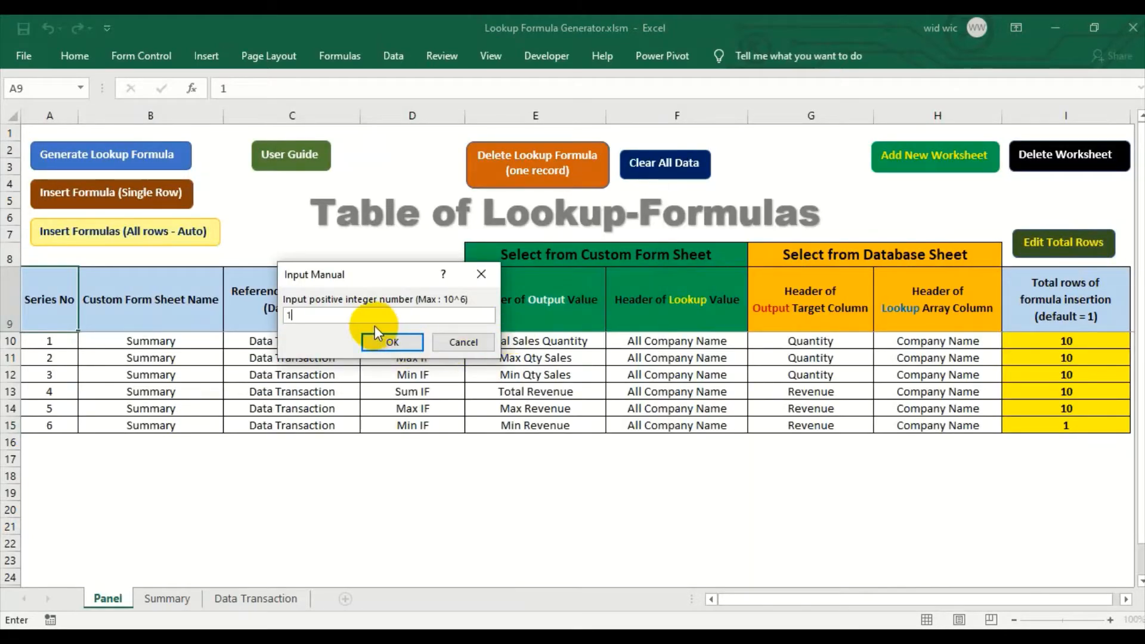
{"action": "left_click", "coordinate": [374, 343]}
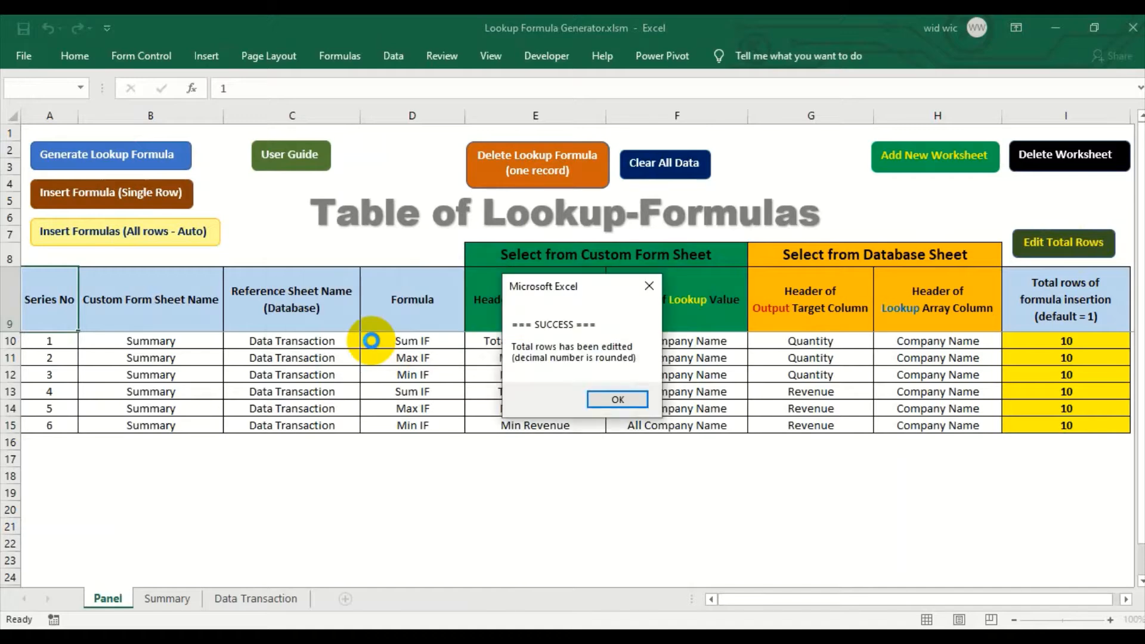
{"action": "left_click", "coordinate": [617, 398]}
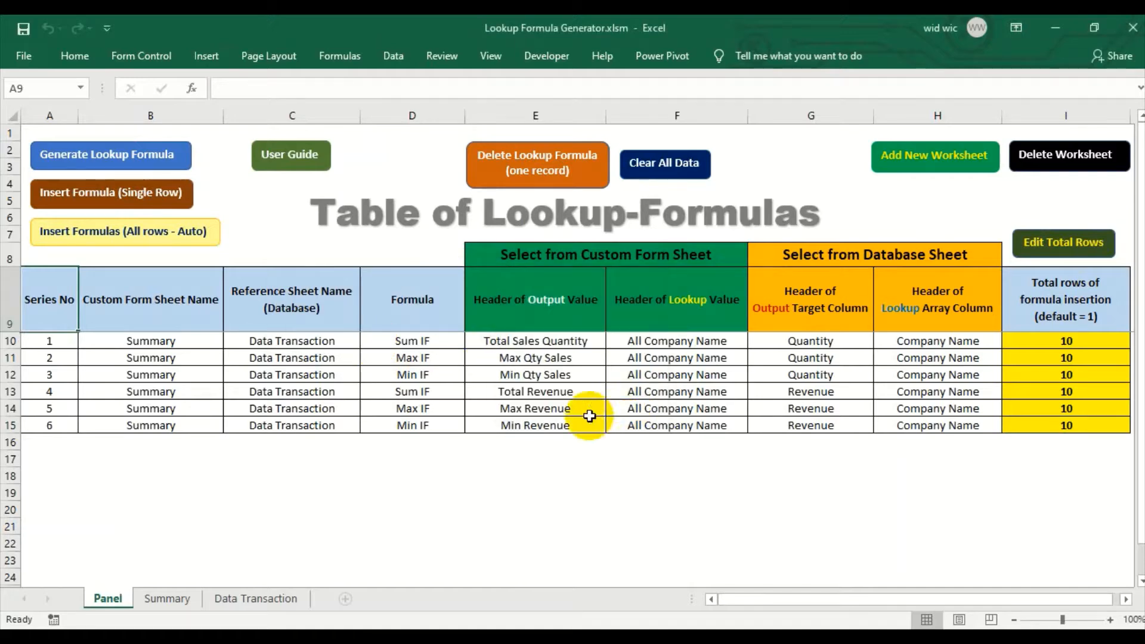
Step: Insert only the Sum IF record for Total Sales Quantity ($D$10) into the Summary sheet, copied down 10 rows
{"action": "left_click", "coordinate": [176, 600]}
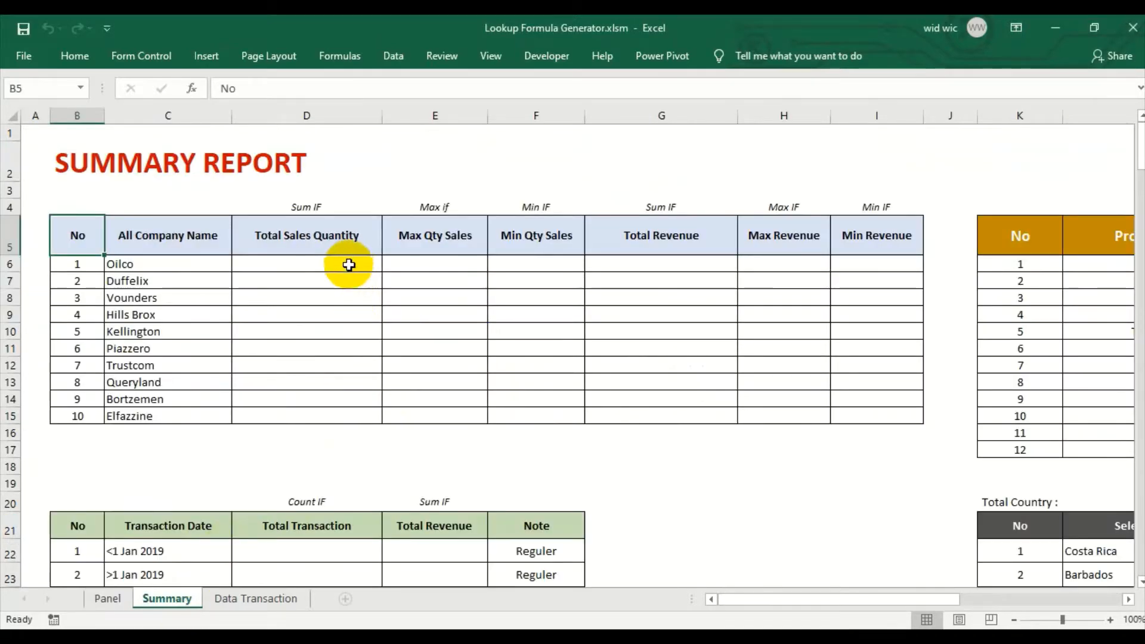
{"action": "left_click", "coordinate": [108, 599]}
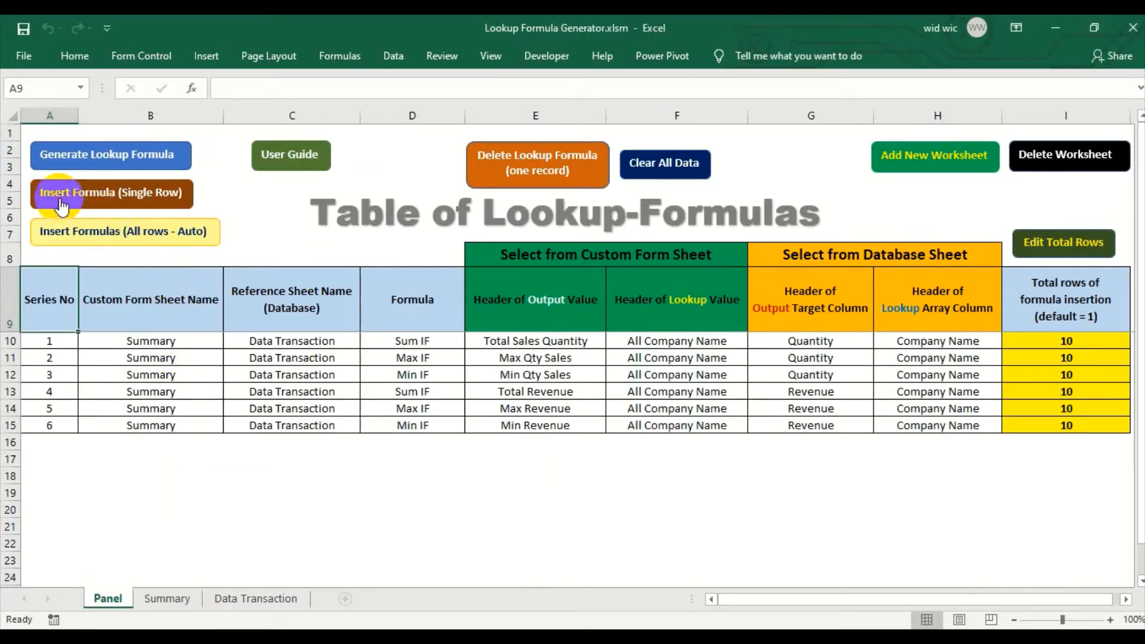
{"action": "left_click", "coordinate": [184, 201]}
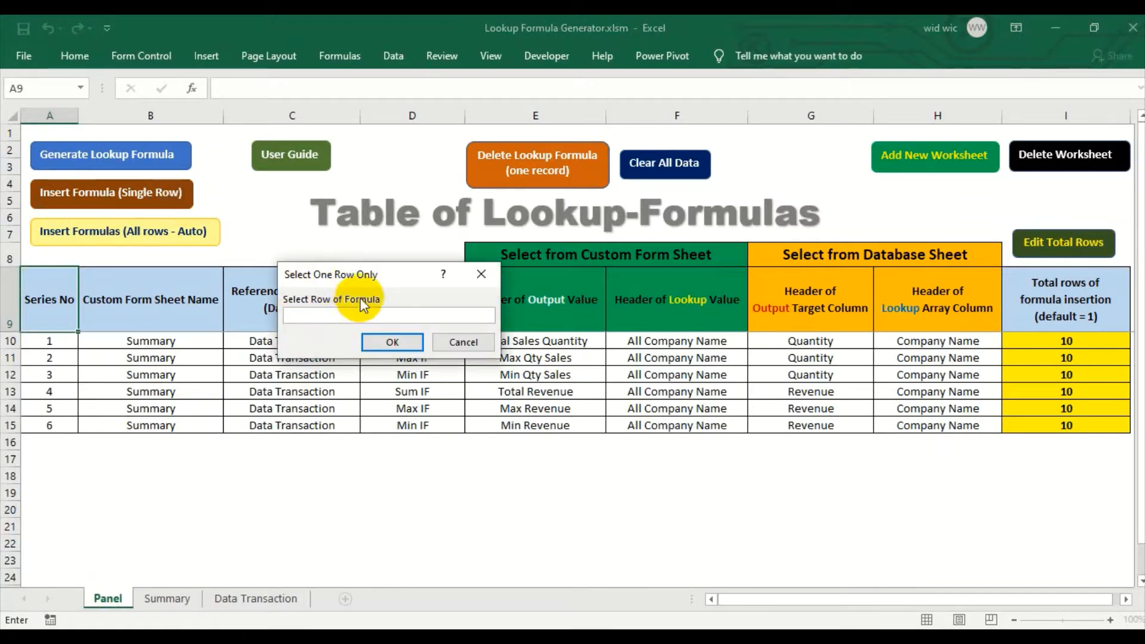
{"action": "left_click_drag", "start_coordinate": [374, 273], "coordinate": [485, 434]}
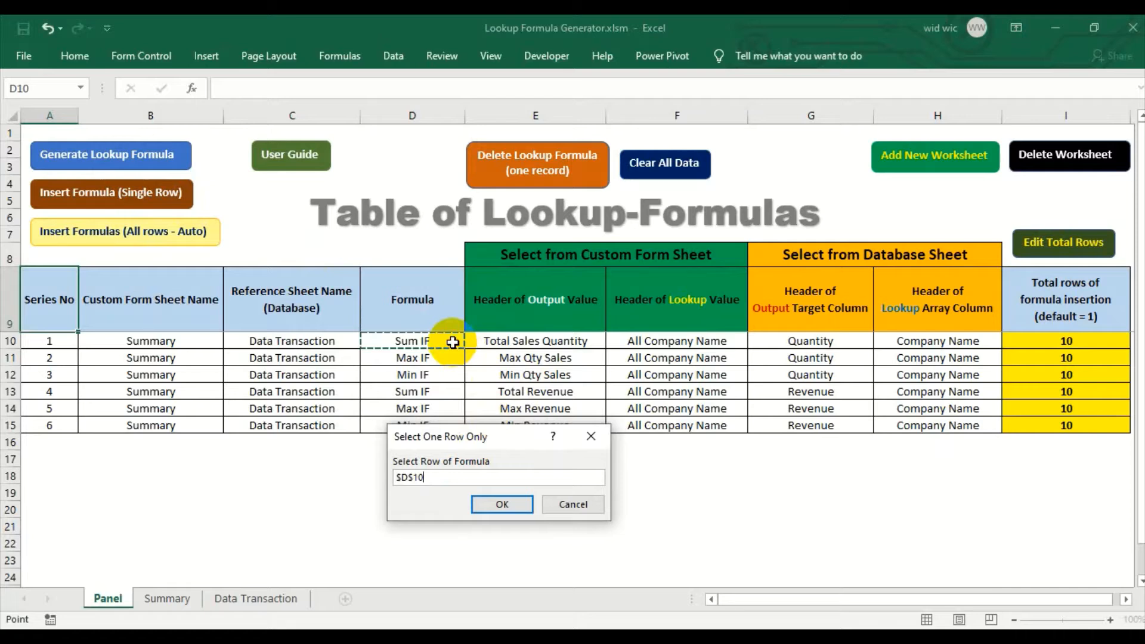
{"action": "left_click", "coordinate": [495, 504]}
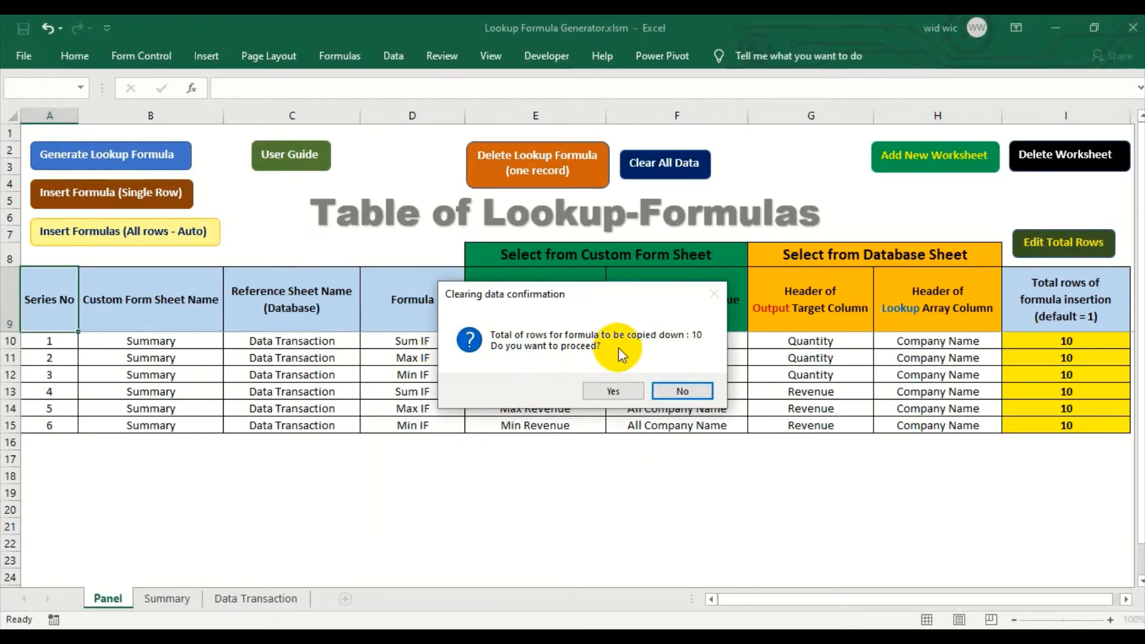
{"action": "left_click", "coordinate": [627, 394]}
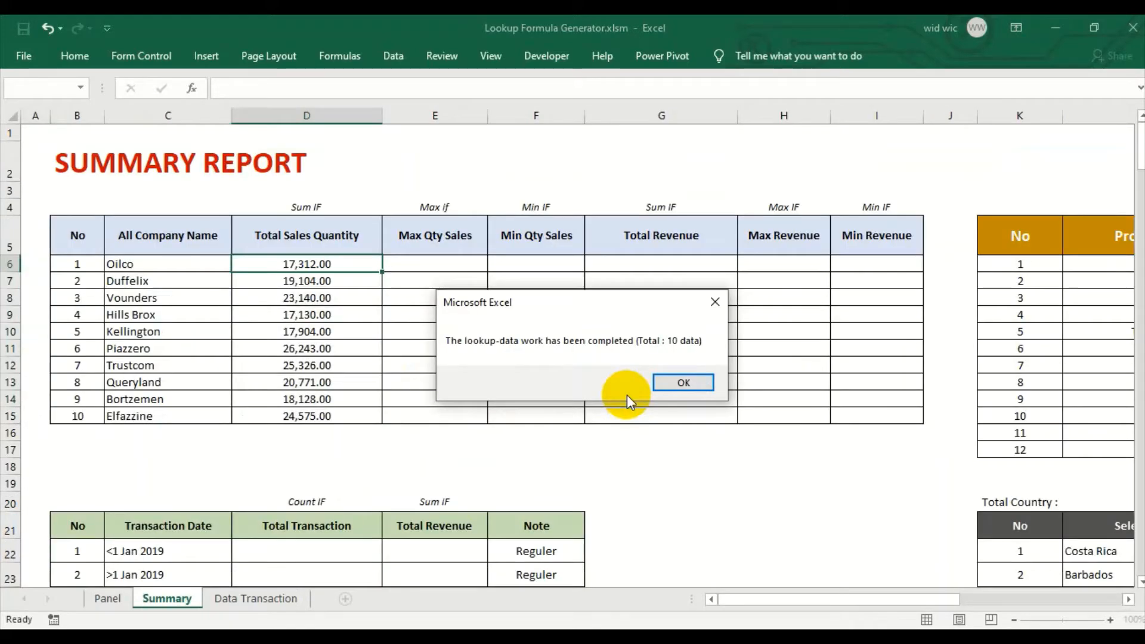
{"action": "left_click", "coordinate": [664, 385]}
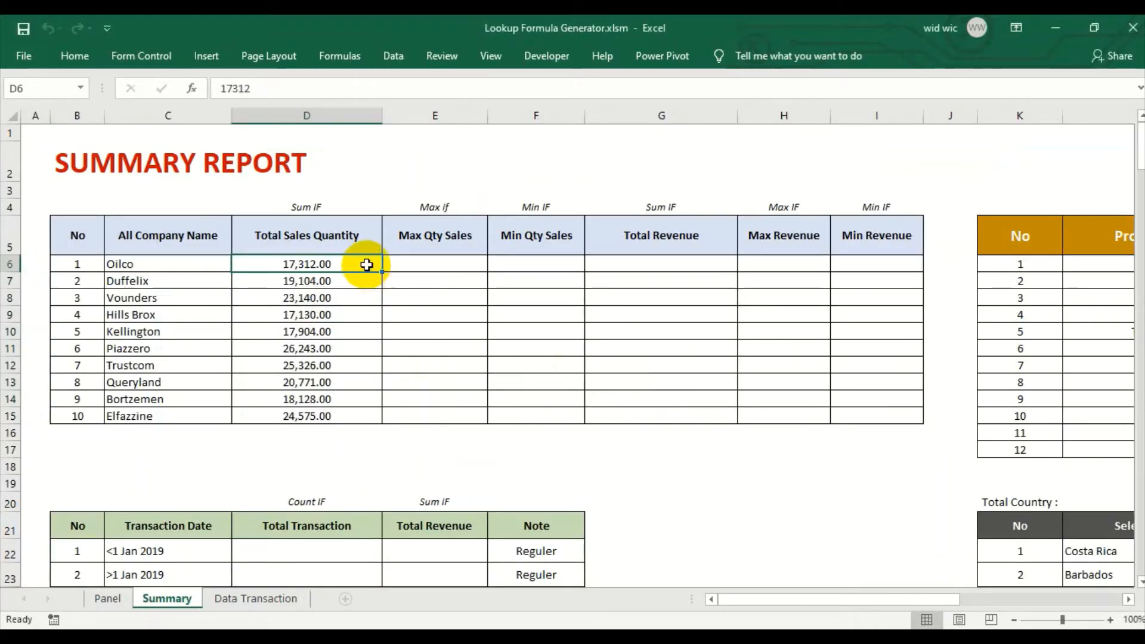
Step: Check the Total Sales Quantity results against the company names and clear them from D6:D15 on the Summary sheet
{"action": "left_click_drag", "start_coordinate": [366, 265], "coordinate": [355, 415]}
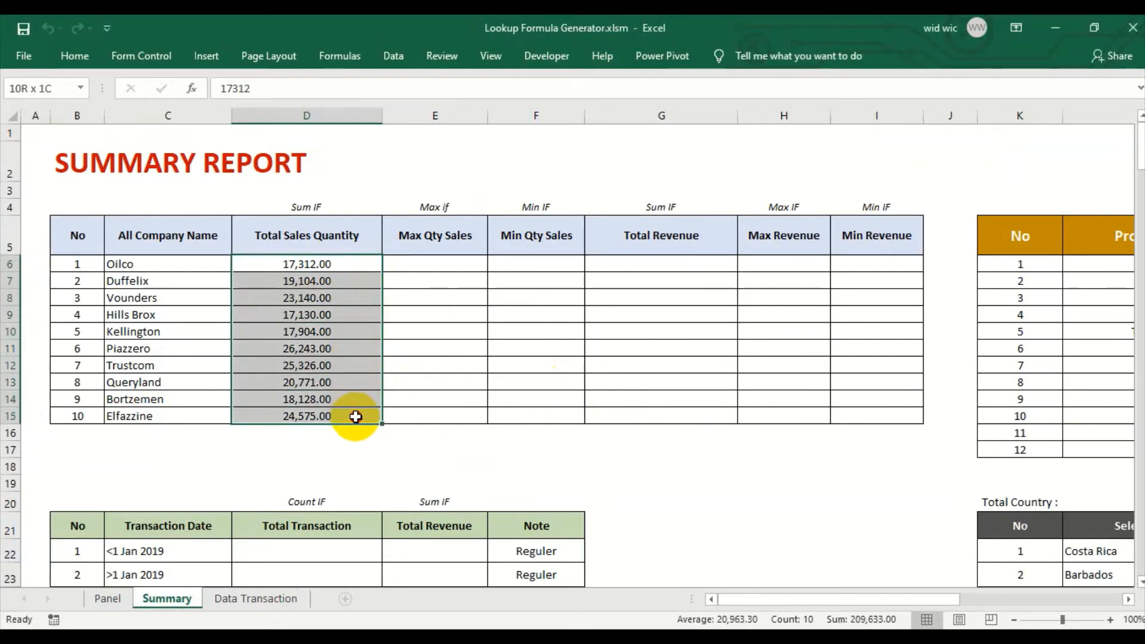
{"action": "left_click", "coordinate": [369, 269]}
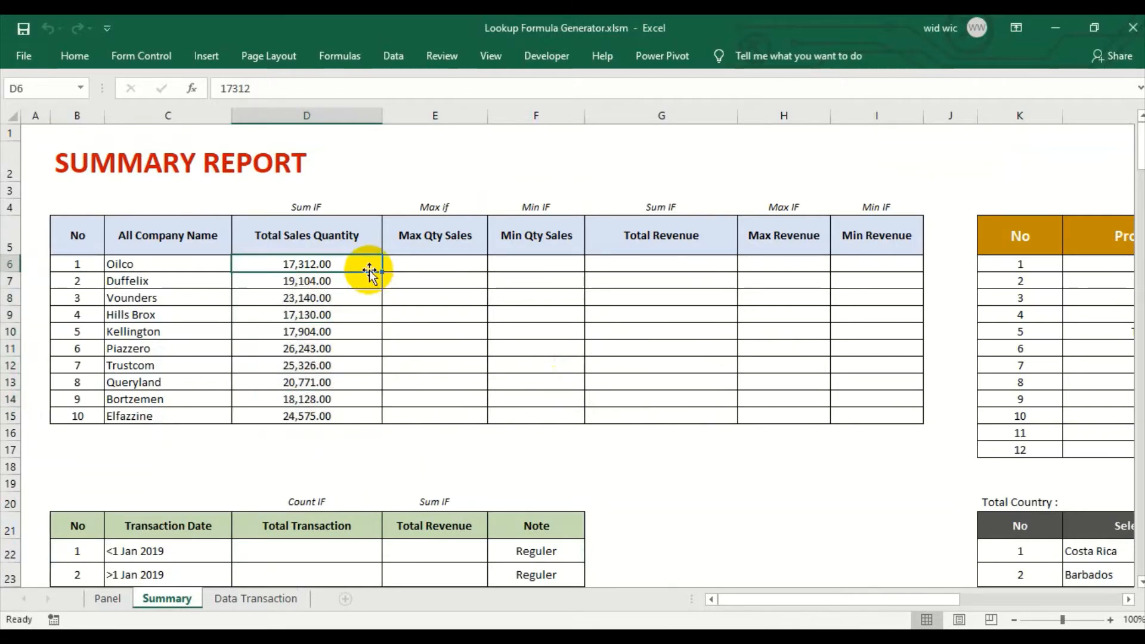
{"action": "left_click", "coordinate": [182, 258]}
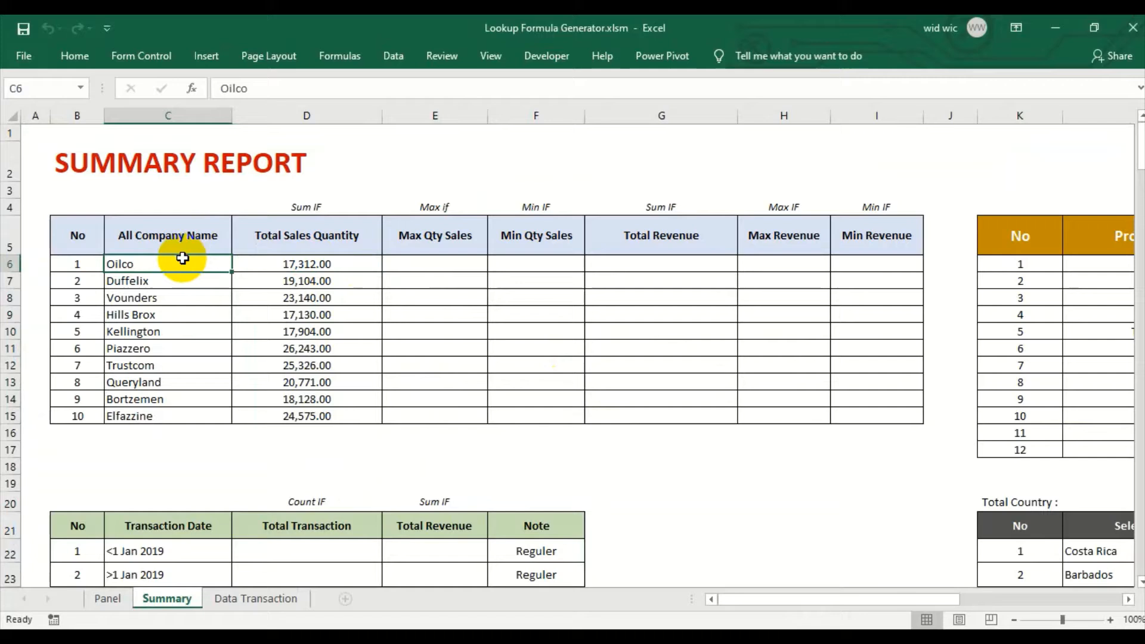
{"action": "left_click", "coordinate": [289, 264]}
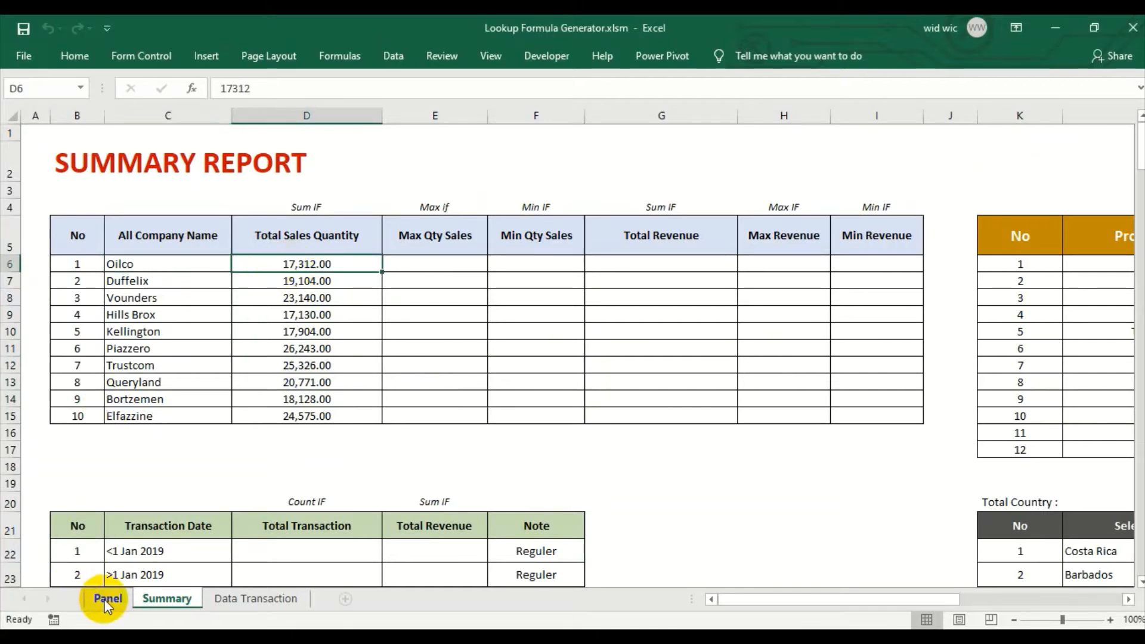
{"action": "left_click_drag", "start_coordinate": [308, 266], "coordinate": [303, 415]}
{"action": "key", "text": "Delete"}
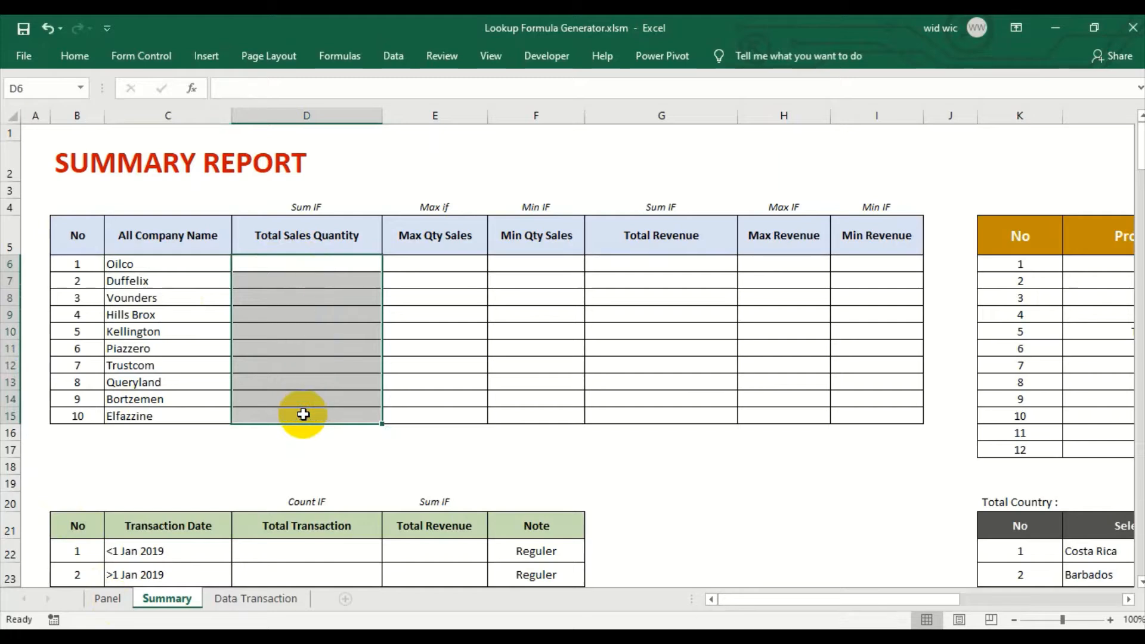
Step: Start an Index Lookup formula with the Summary sheet's Price header as output and Product Code header as lookup value
{"action": "left_click", "coordinate": [173, 267]}
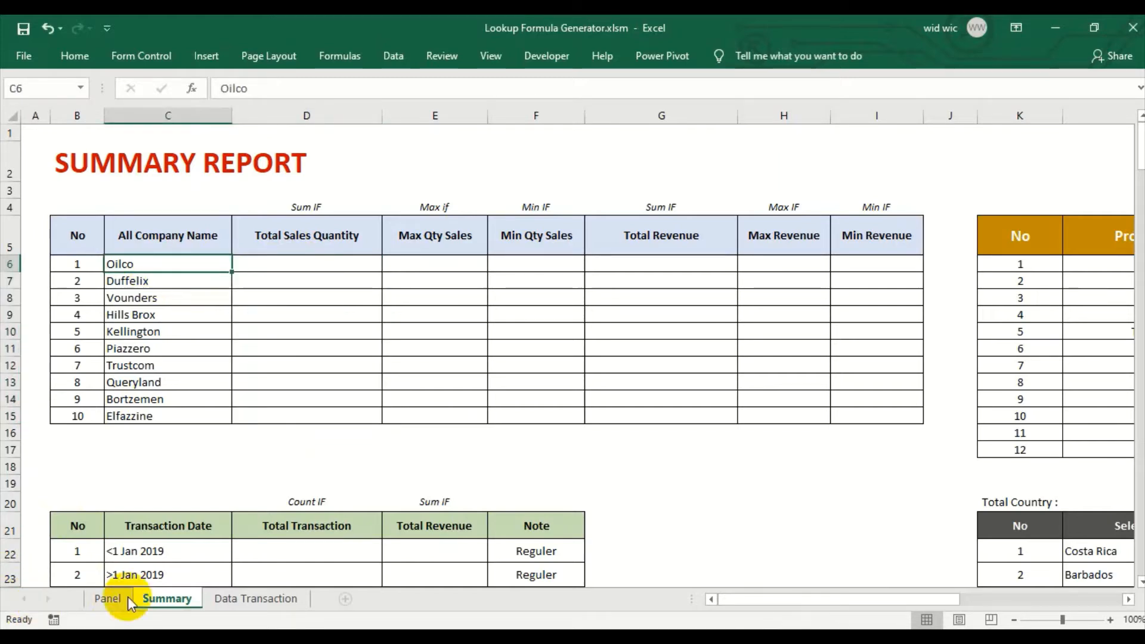
{"action": "left_click_drag", "start_coordinate": [760, 597], "coordinate": [989, 599]}
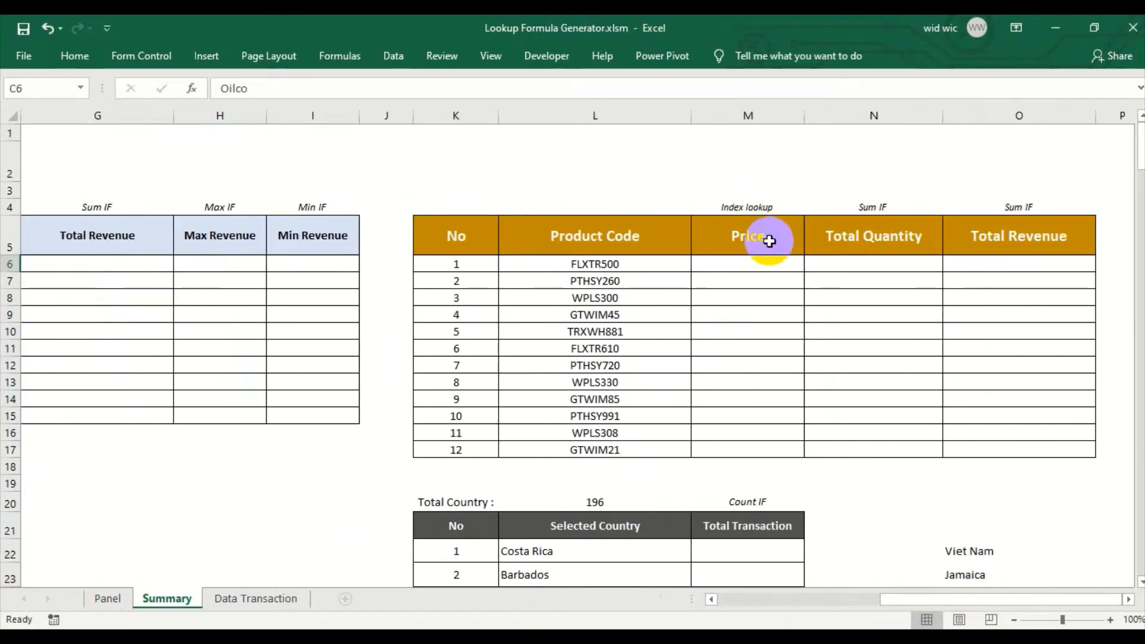
{"action": "left_click", "coordinate": [113, 599]}
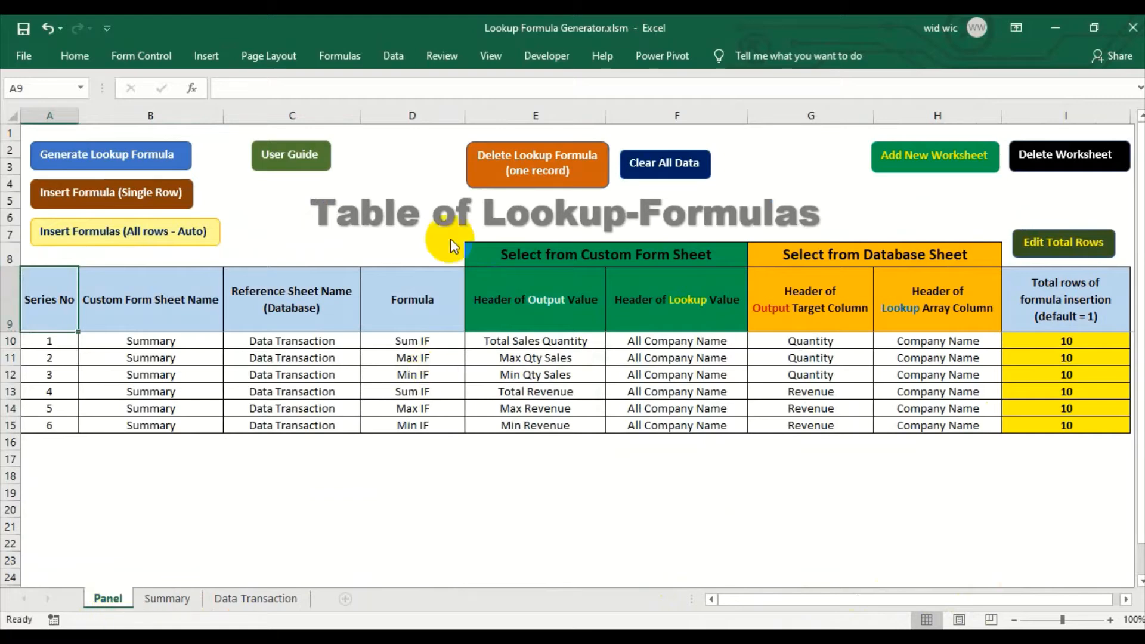
{"action": "left_click", "coordinate": [166, 160]}
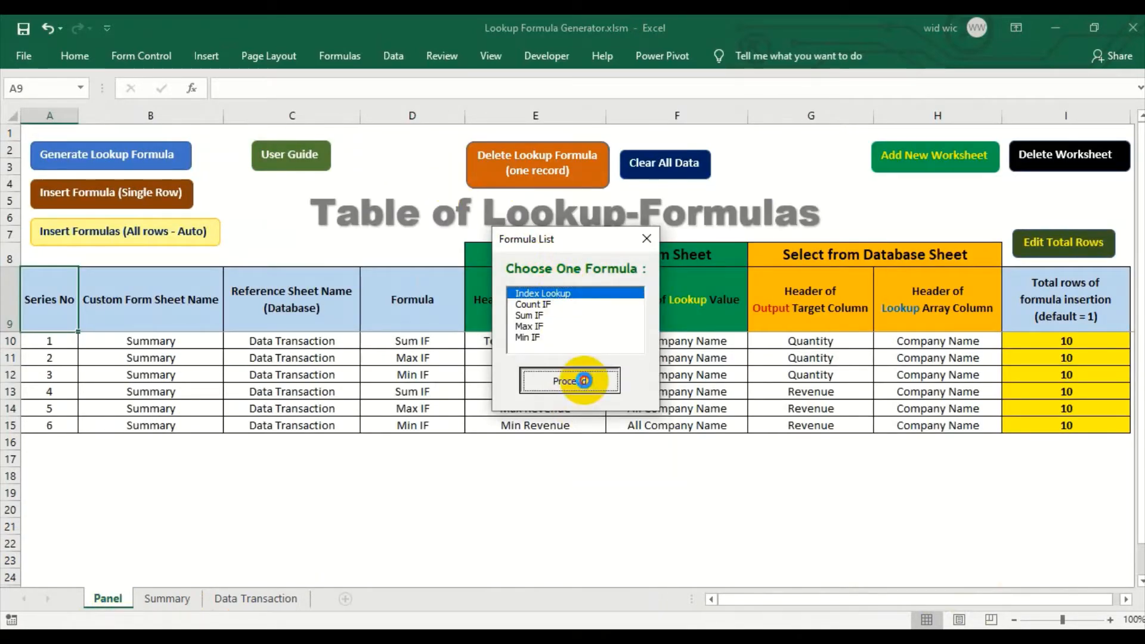
{"action": "left_click", "coordinate": [584, 380]}
{"action": "left_click", "coordinate": [168, 600]}
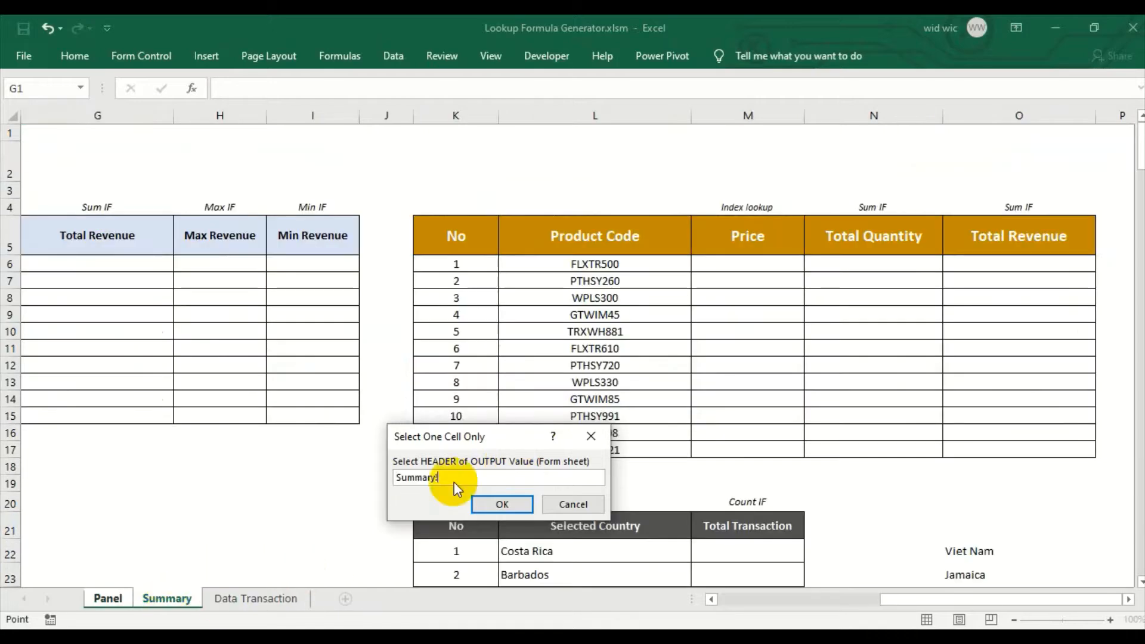
{"action": "left_click", "coordinate": [498, 506]}
{"action": "left_click", "coordinate": [185, 600]}
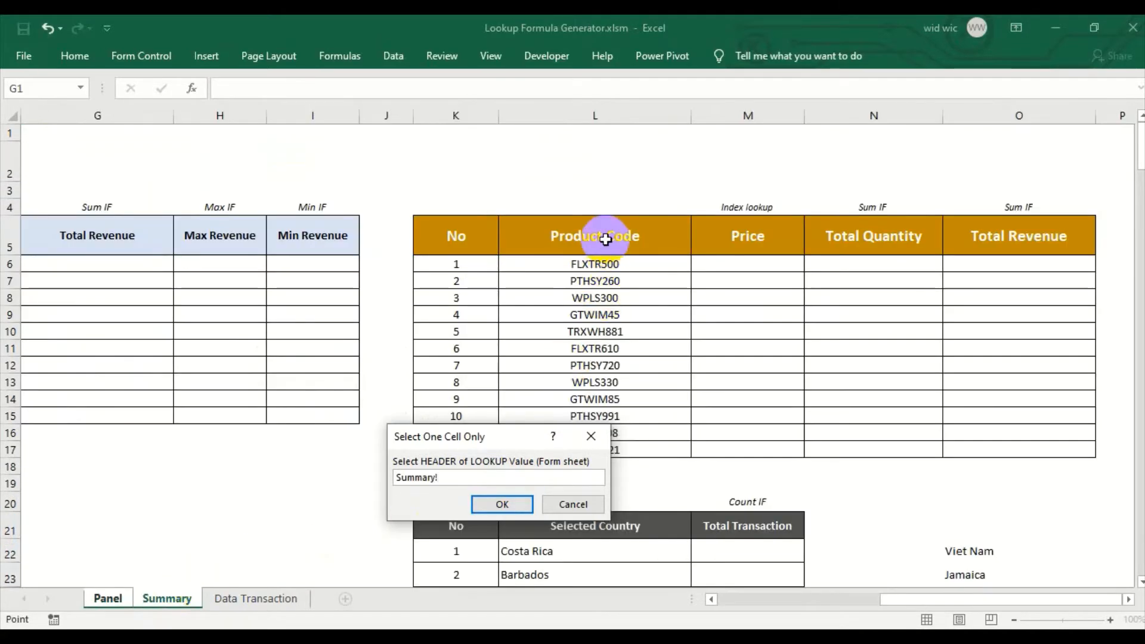
{"action": "left_click", "coordinate": [498, 506]}
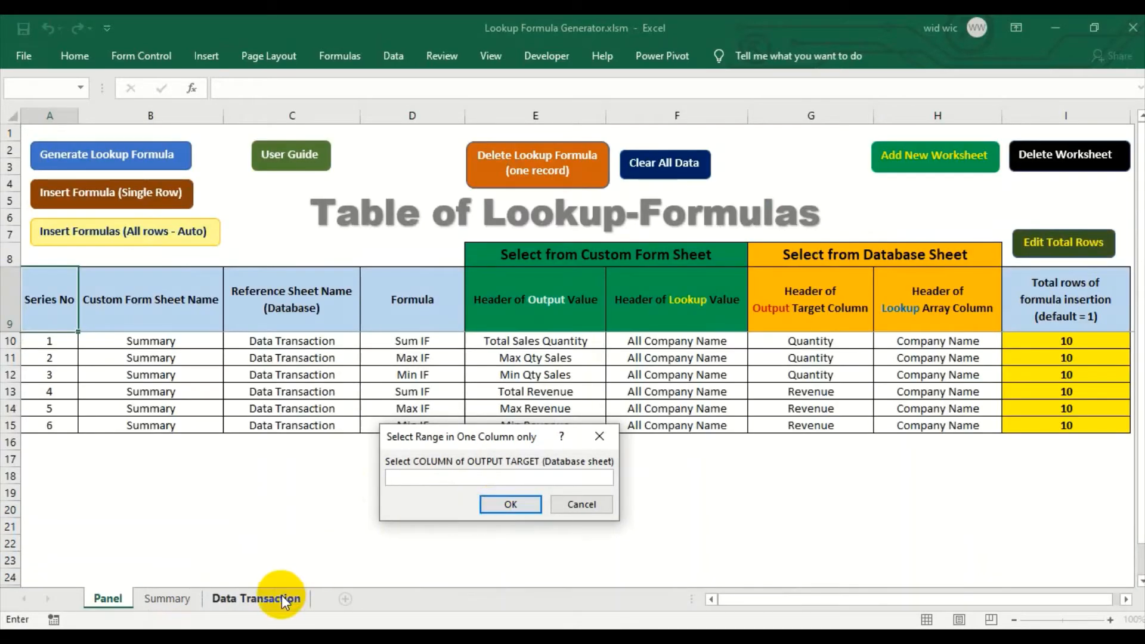
Step: Set the Price formula's output target to the Price column (H) and its lookup array to the Product Code column (G) of Data Transaction
{"action": "left_click", "coordinate": [173, 599]}
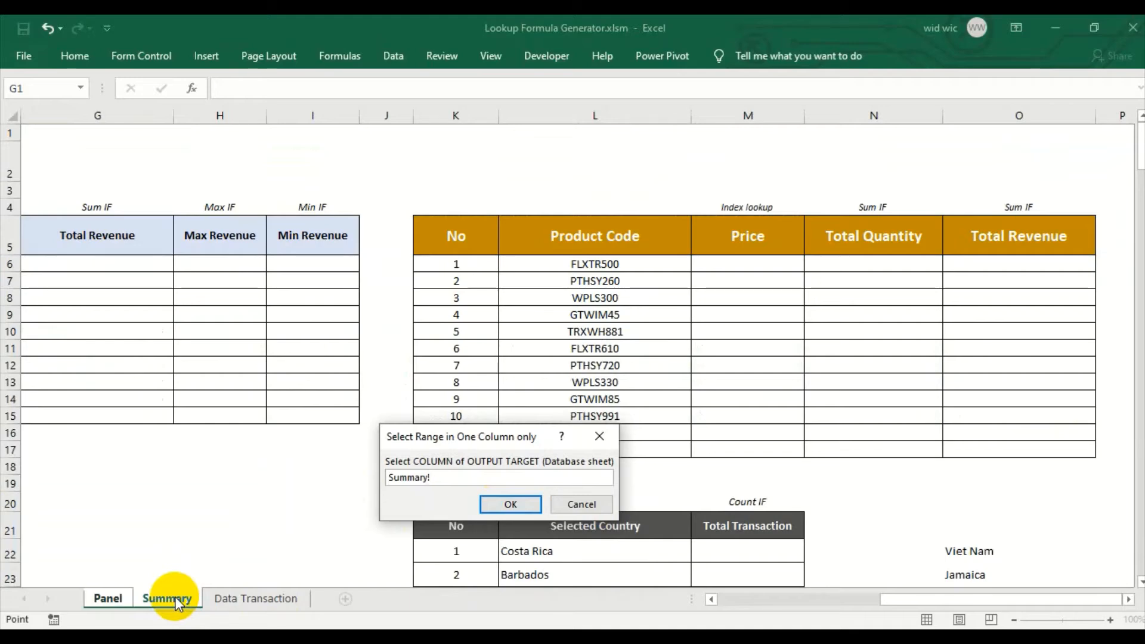
{"action": "left_click", "coordinate": [253, 599]}
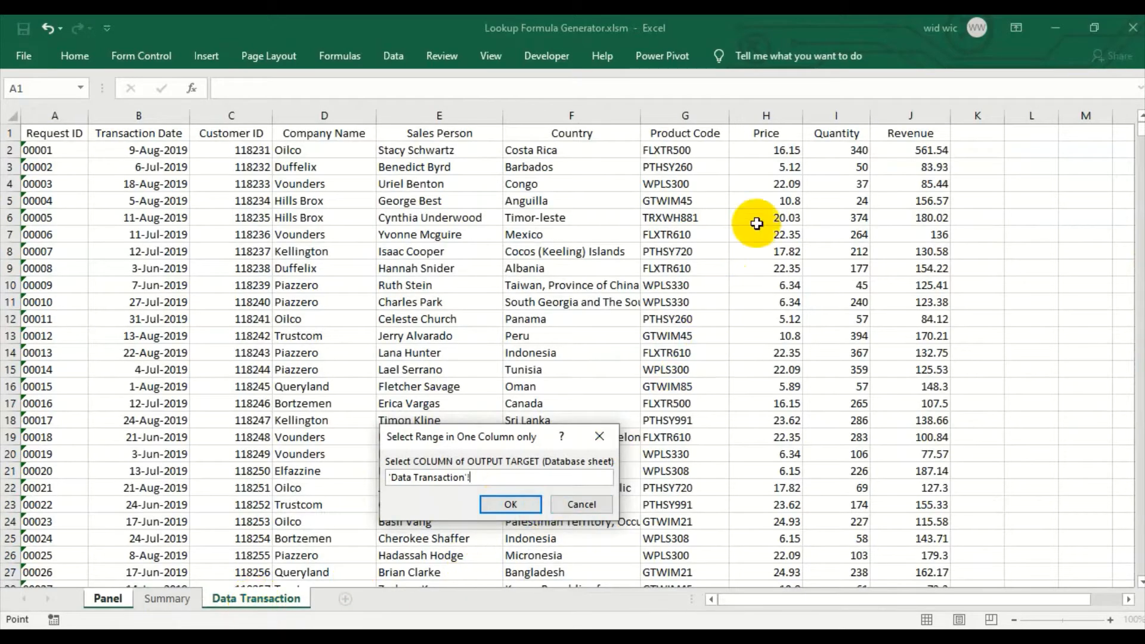
{"action": "left_click", "coordinate": [781, 113]}
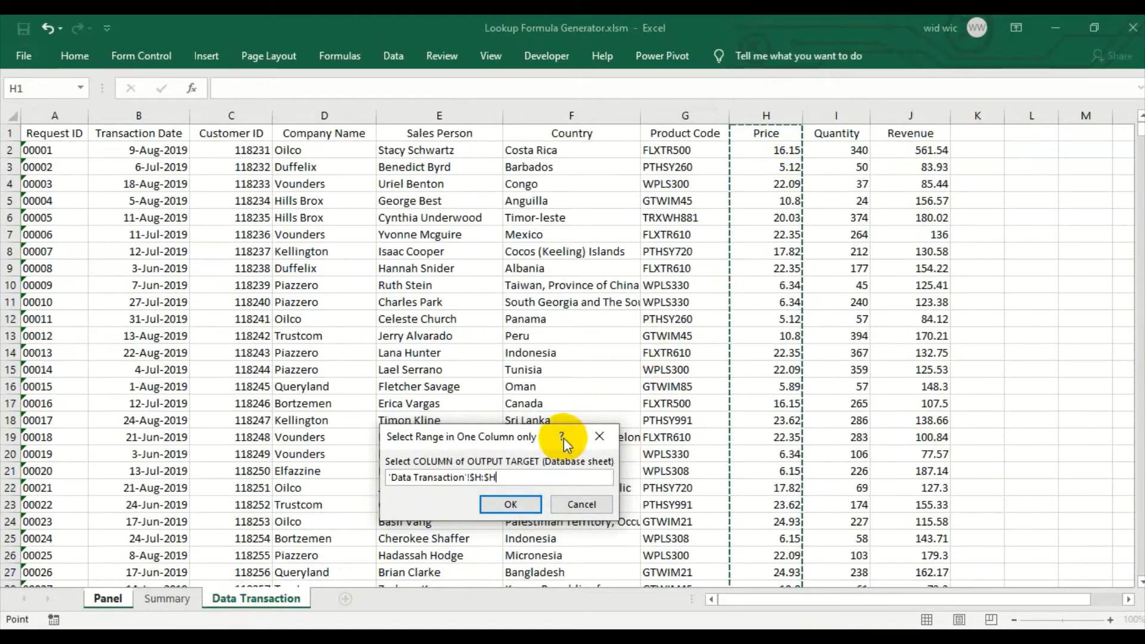
{"action": "left_click", "coordinate": [510, 504]}
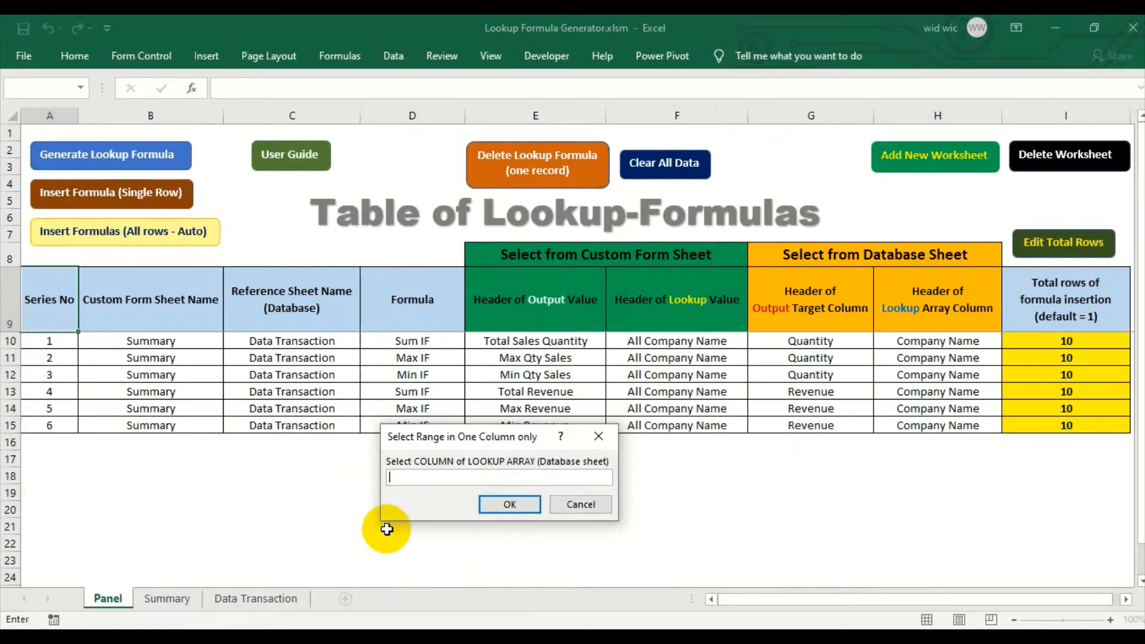
{"action": "left_click", "coordinate": [167, 599]}
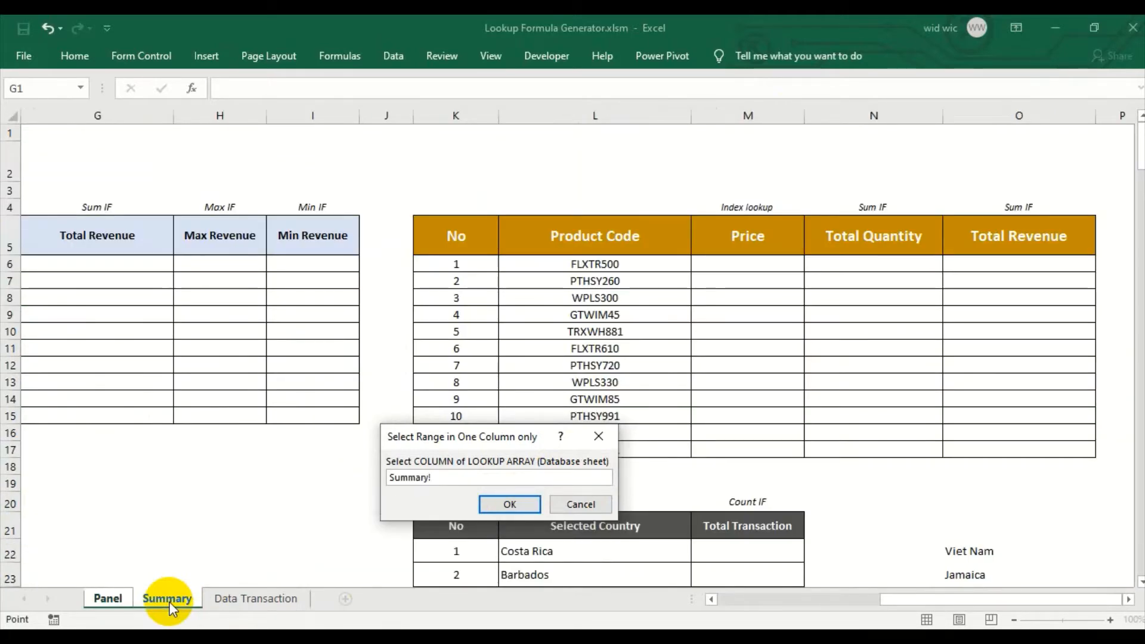
{"action": "left_click", "coordinate": [229, 601]}
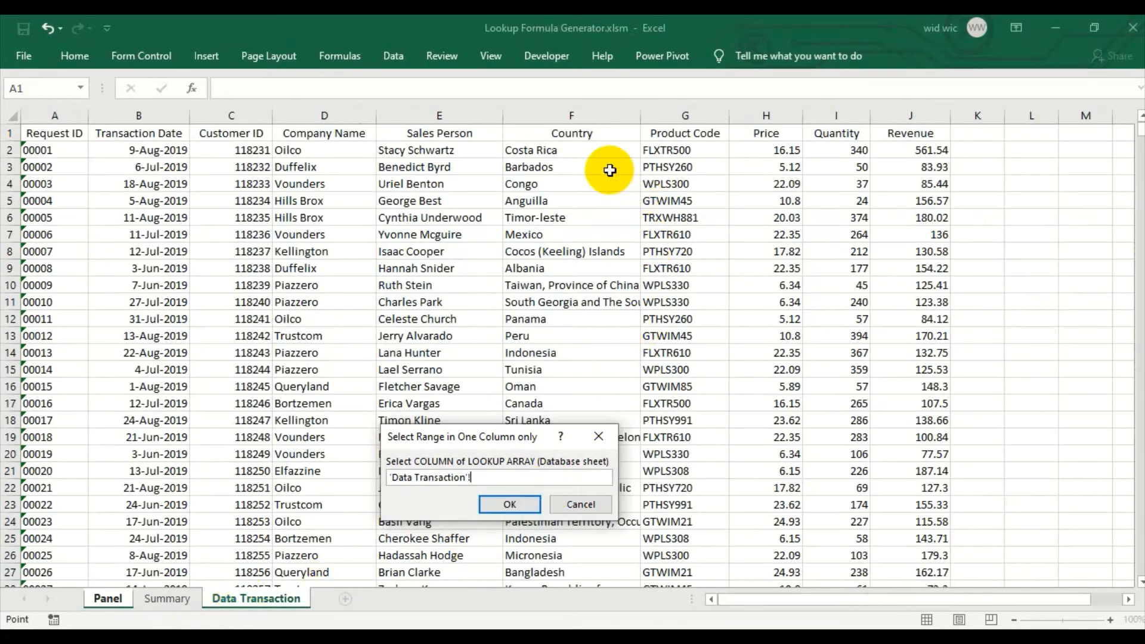
{"action": "left_click", "coordinate": [677, 114]}
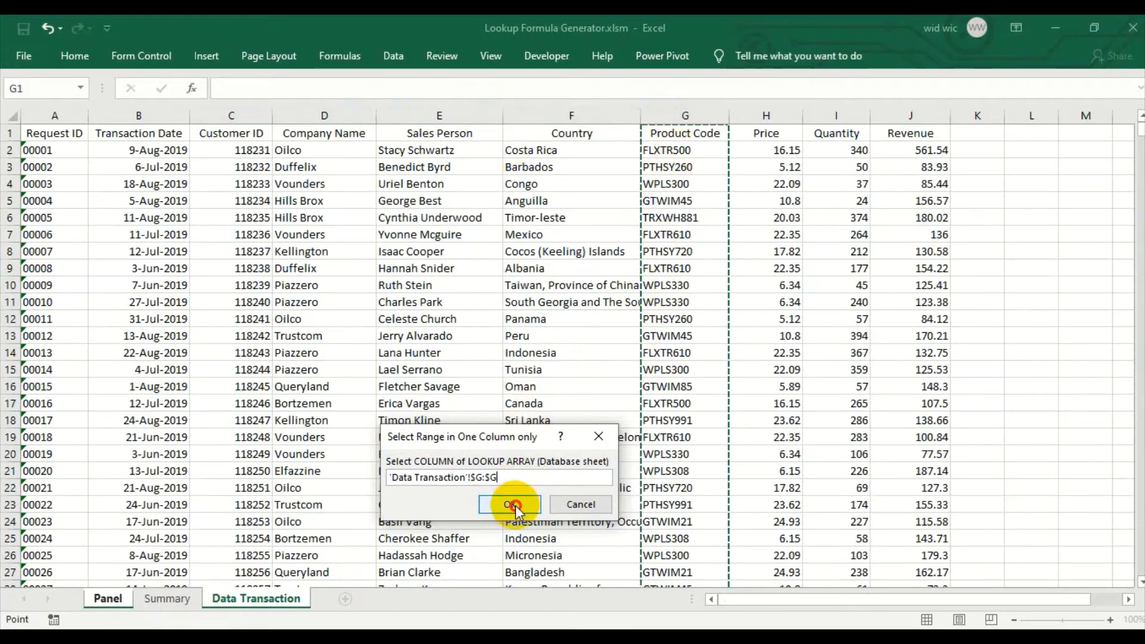
{"action": "left_click", "coordinate": [512, 505]}
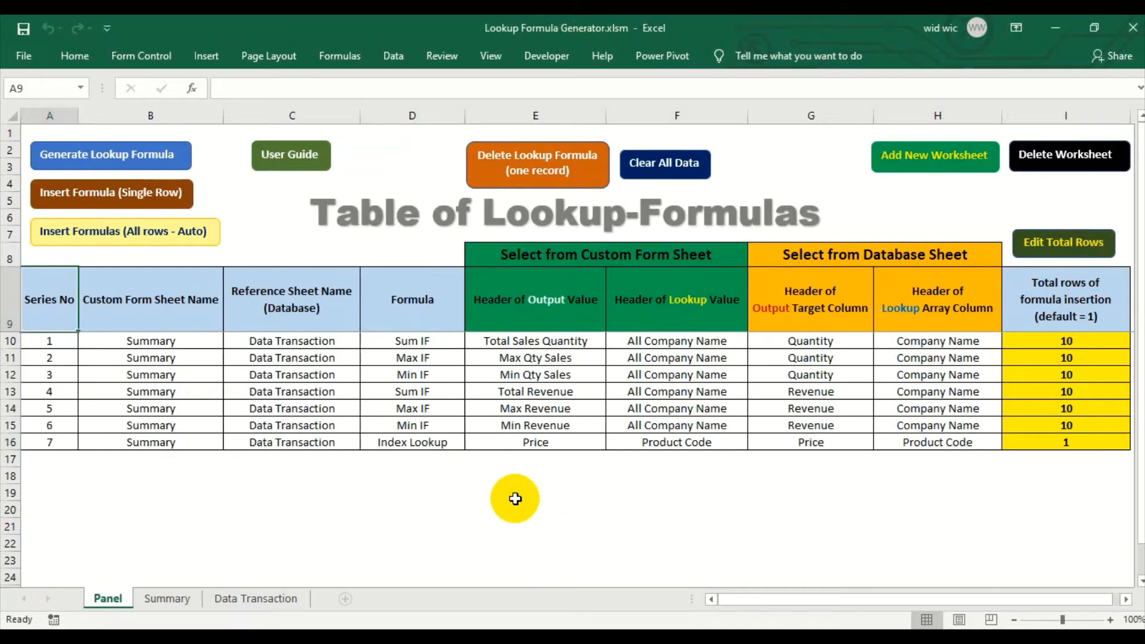
Step: Start a Sum IF formula with the Summary sheet's Total Quantity header ($N$5) as output and Product Code header ($L$5) as lookup value
{"action": "left_click", "coordinate": [161, 599]}
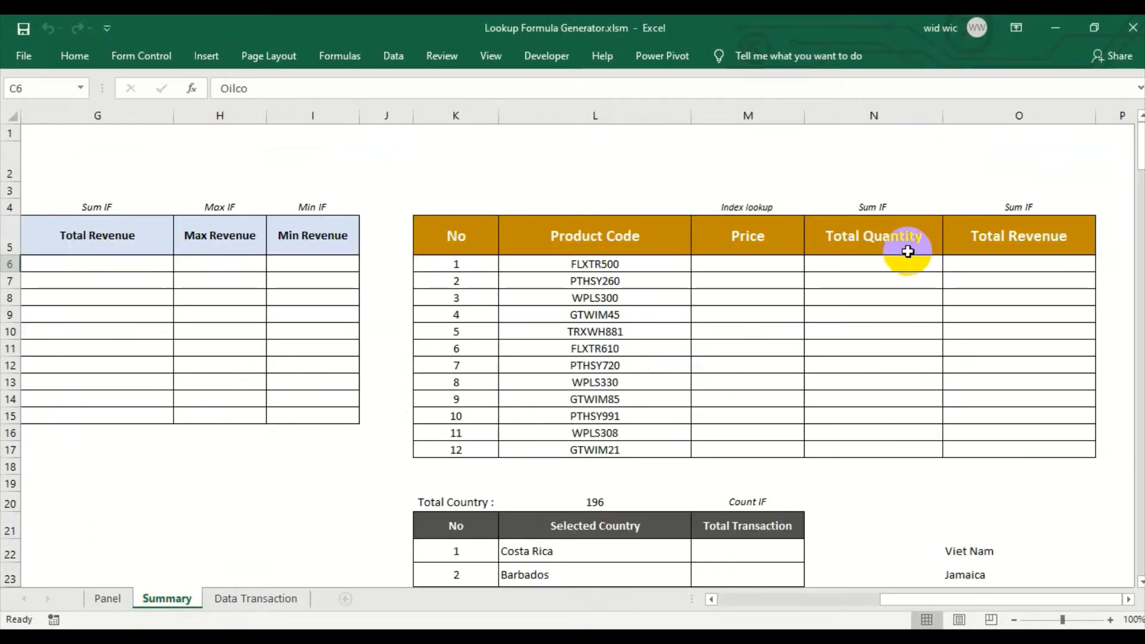
{"action": "left_click", "coordinate": [105, 599]}
{"action": "left_click", "coordinate": [178, 155]}
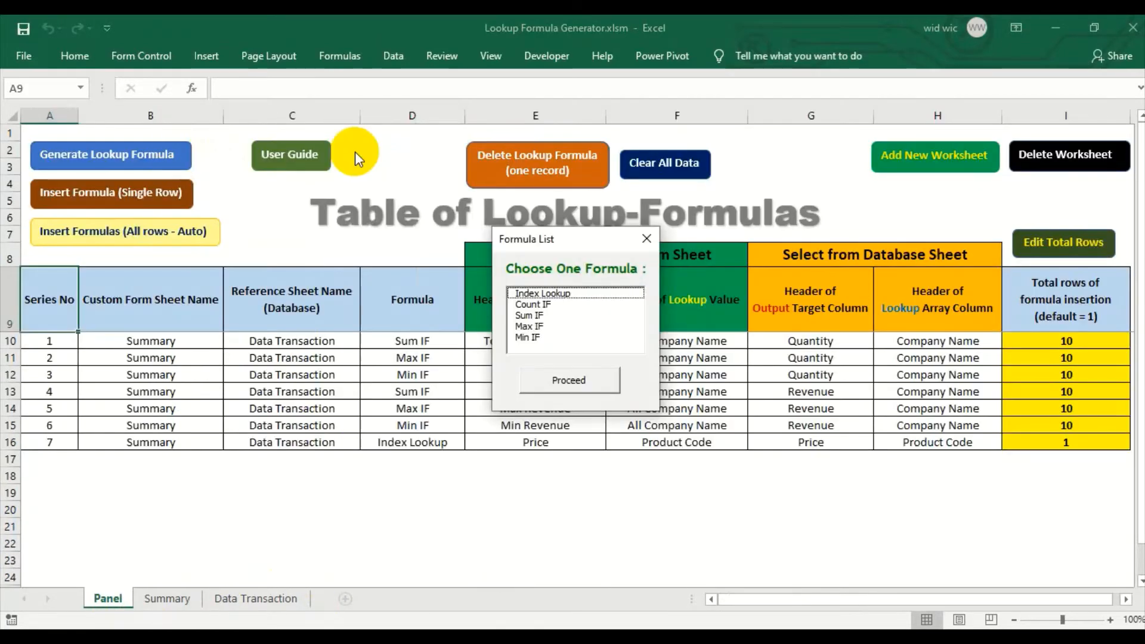
{"action": "left_click", "coordinate": [528, 316]}
{"action": "left_click", "coordinate": [558, 383]}
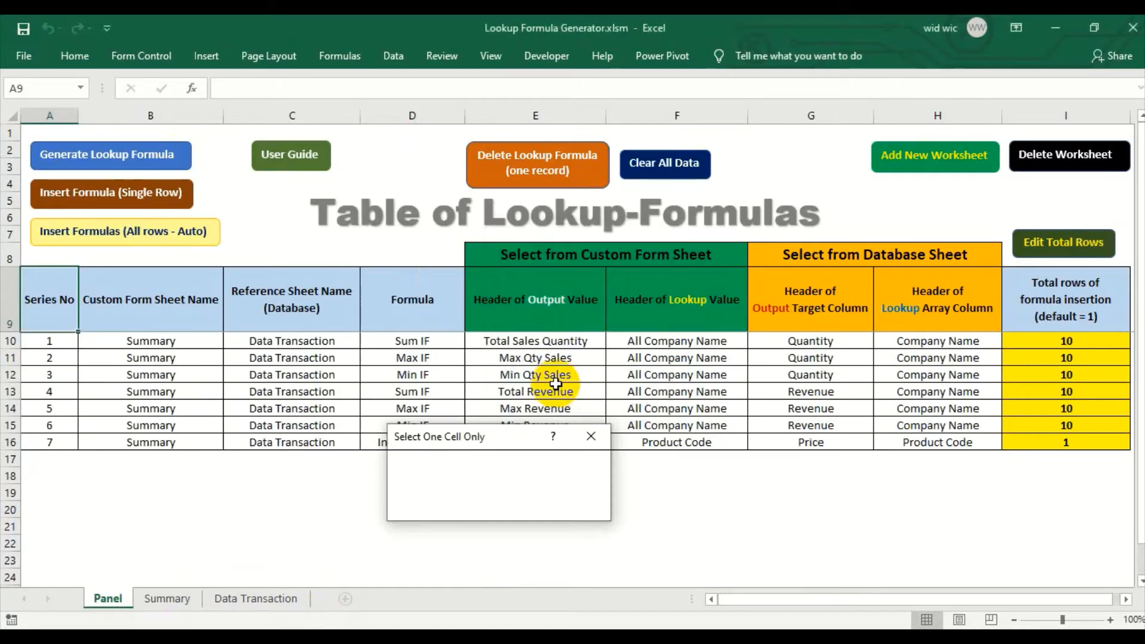
{"action": "left_click", "coordinate": [184, 599]}
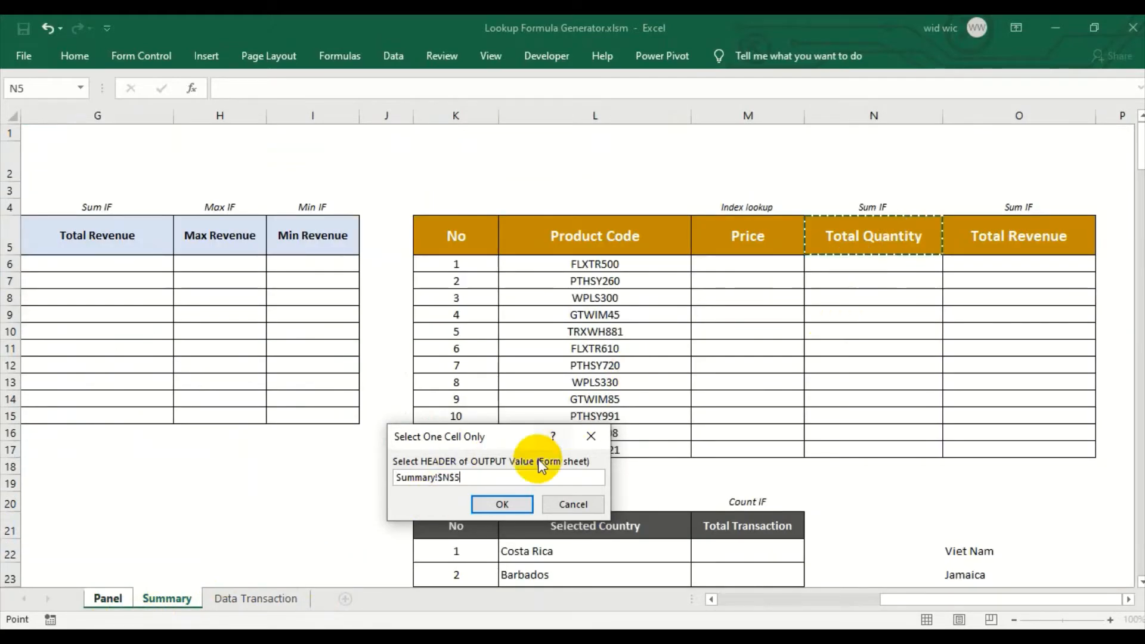
{"action": "left_click", "coordinate": [511, 501]}
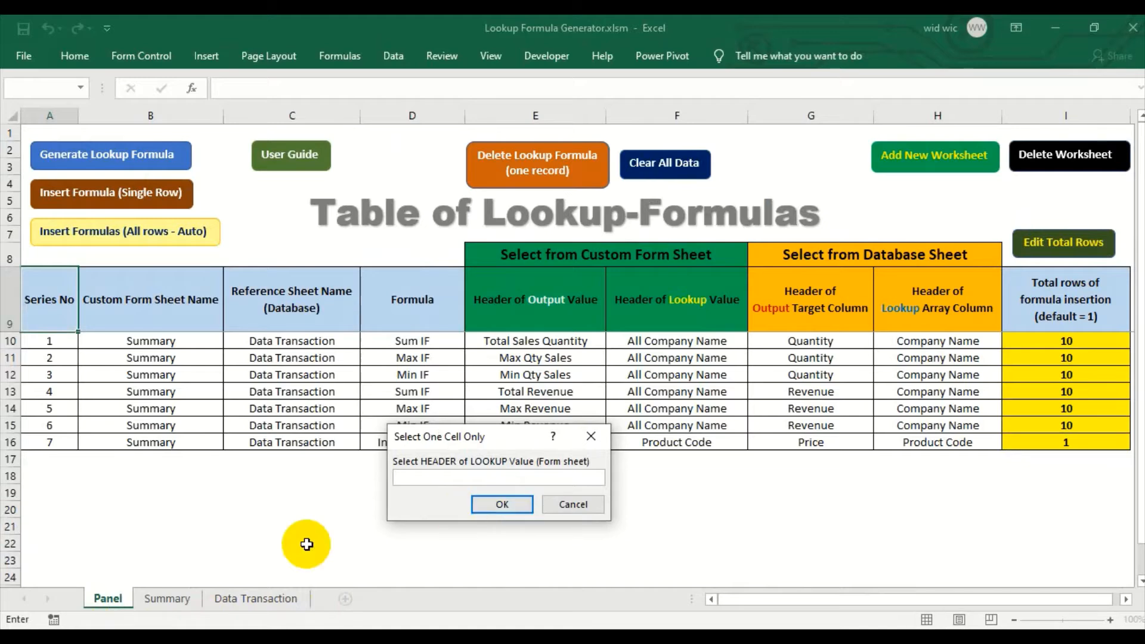
{"action": "left_click", "coordinate": [184, 601]}
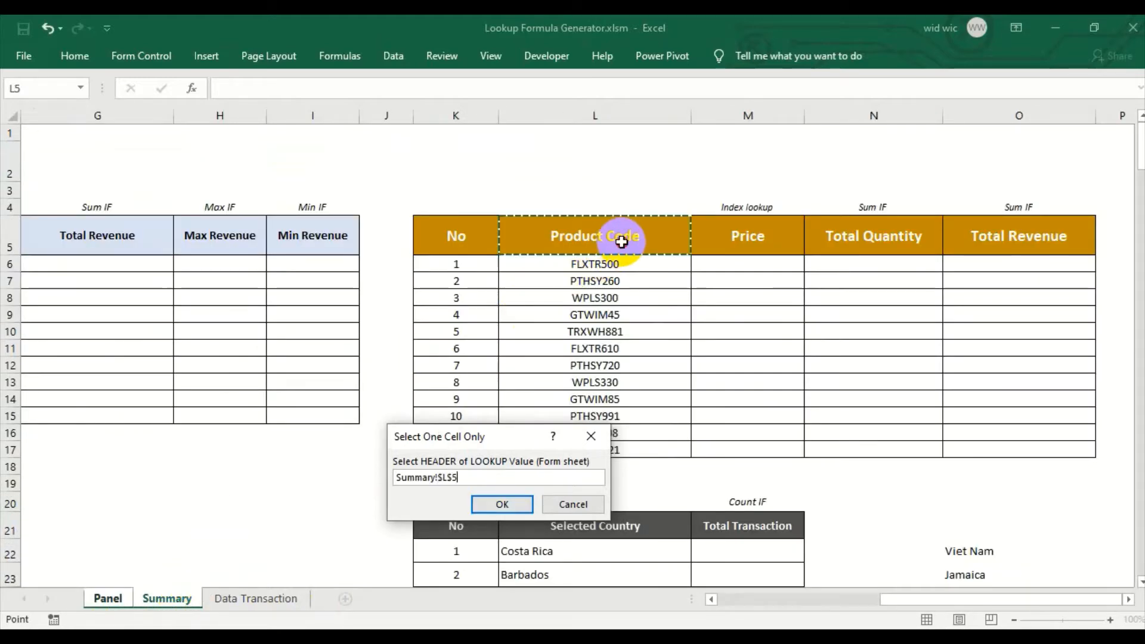
{"action": "left_click", "coordinate": [506, 501]}
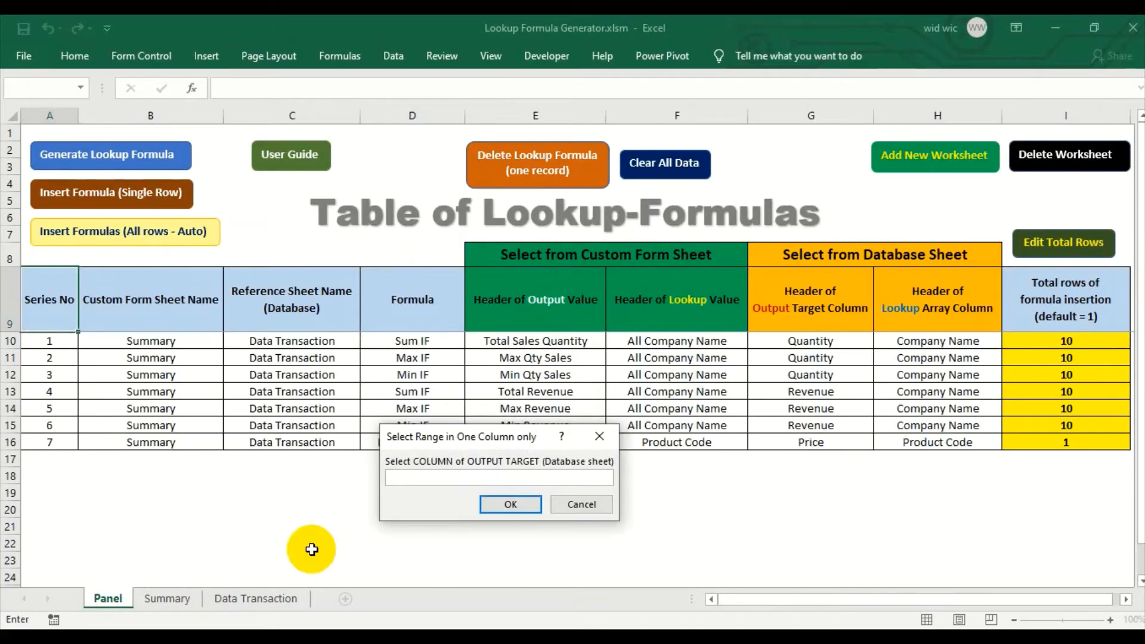
Step: Set the Total Quantity formula's output target to the Quantity column (I) and its lookup array to the Product Code column (G) of Data Transaction
{"action": "left_click", "coordinate": [256, 598]}
{"action": "left_click", "coordinate": [836, 115]}
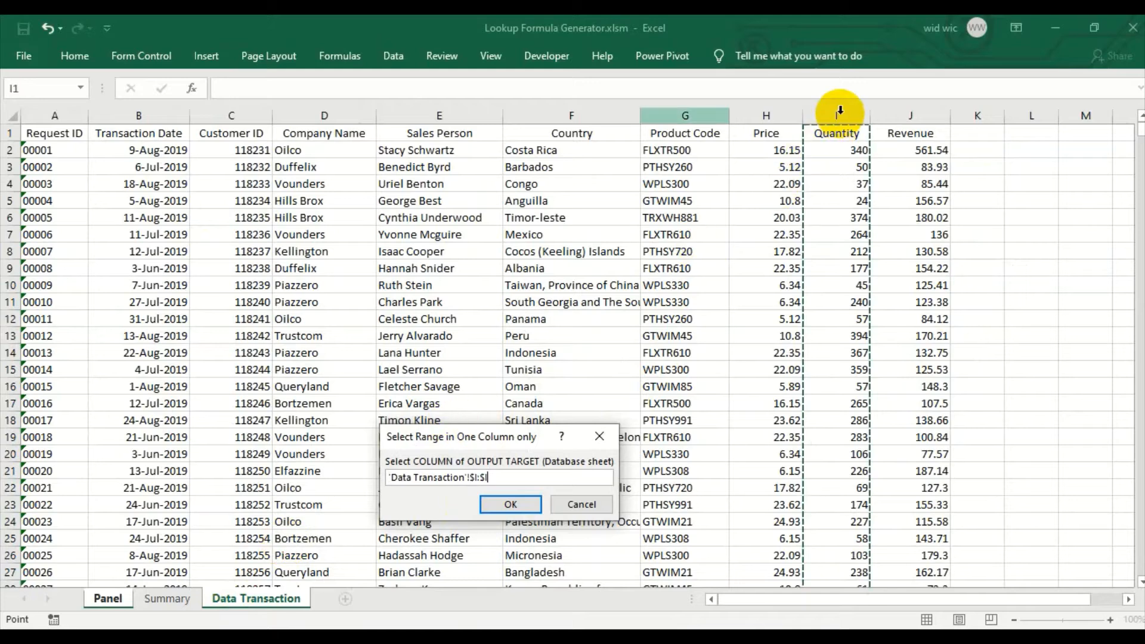
{"action": "left_click", "coordinate": [495, 504]}
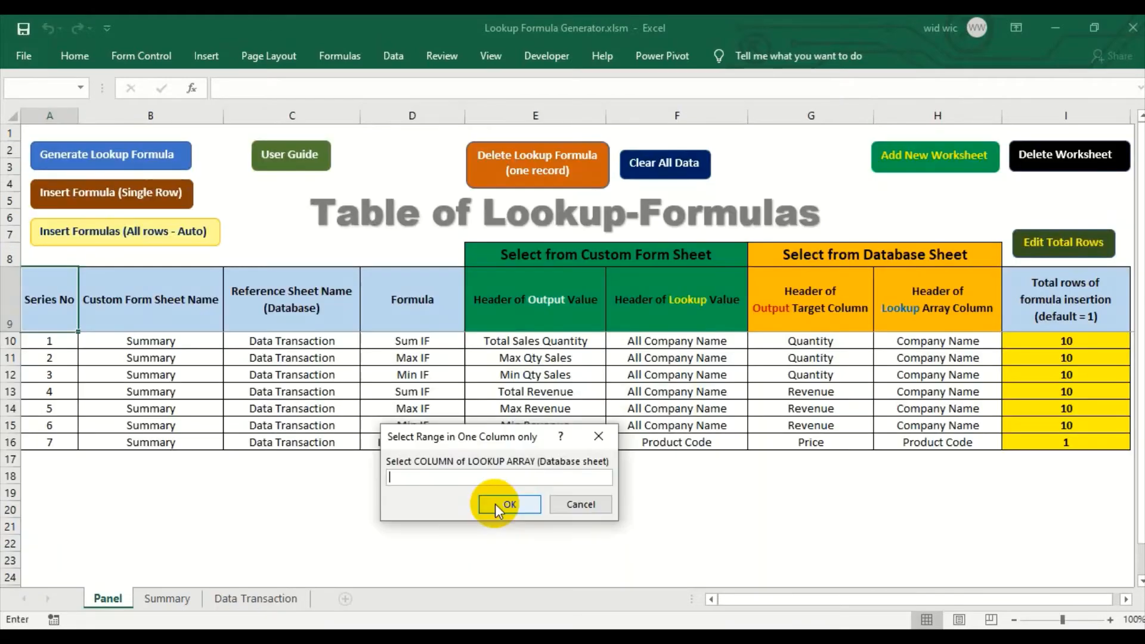
{"action": "left_click", "coordinate": [237, 598]}
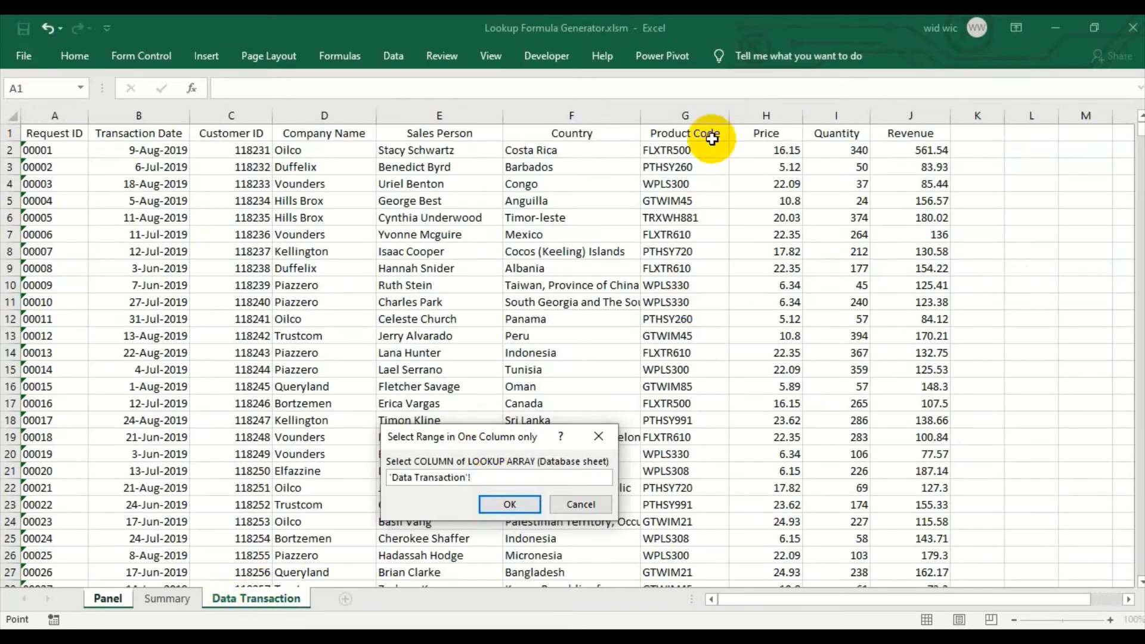
{"action": "left_click", "coordinate": [698, 115]}
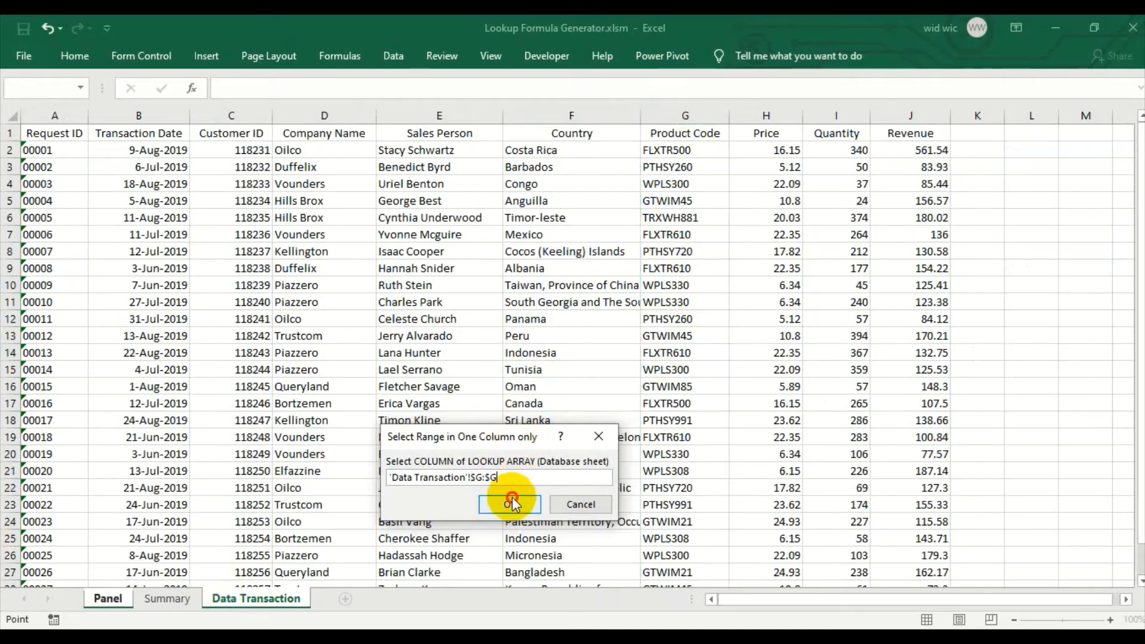
{"action": "left_click", "coordinate": [510, 504]}
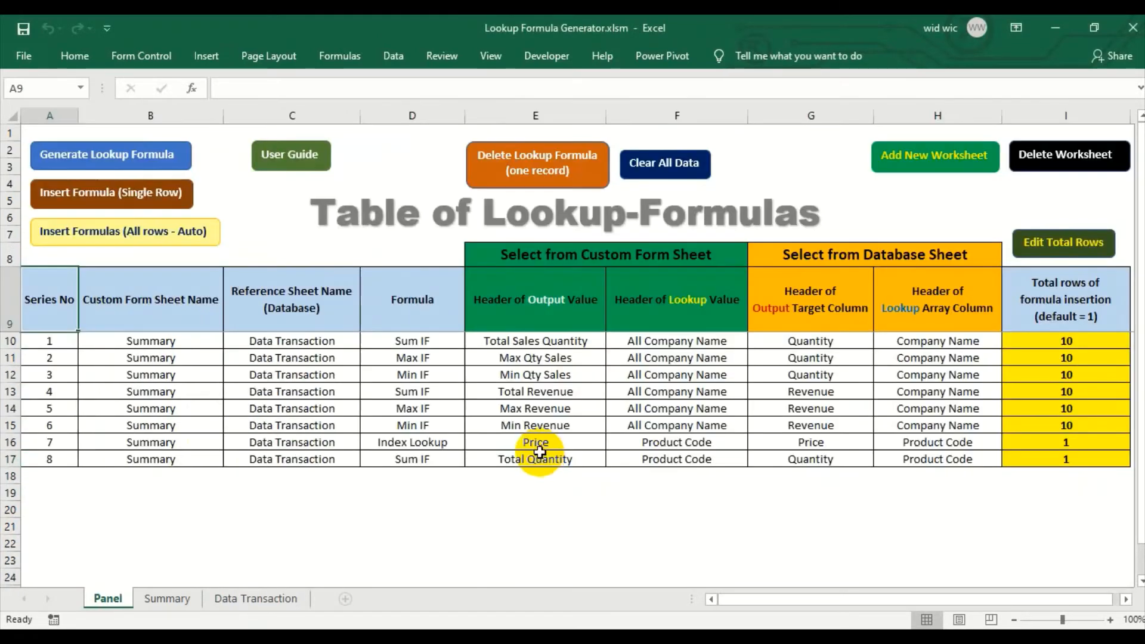
{"action": "left_click", "coordinate": [173, 188]}
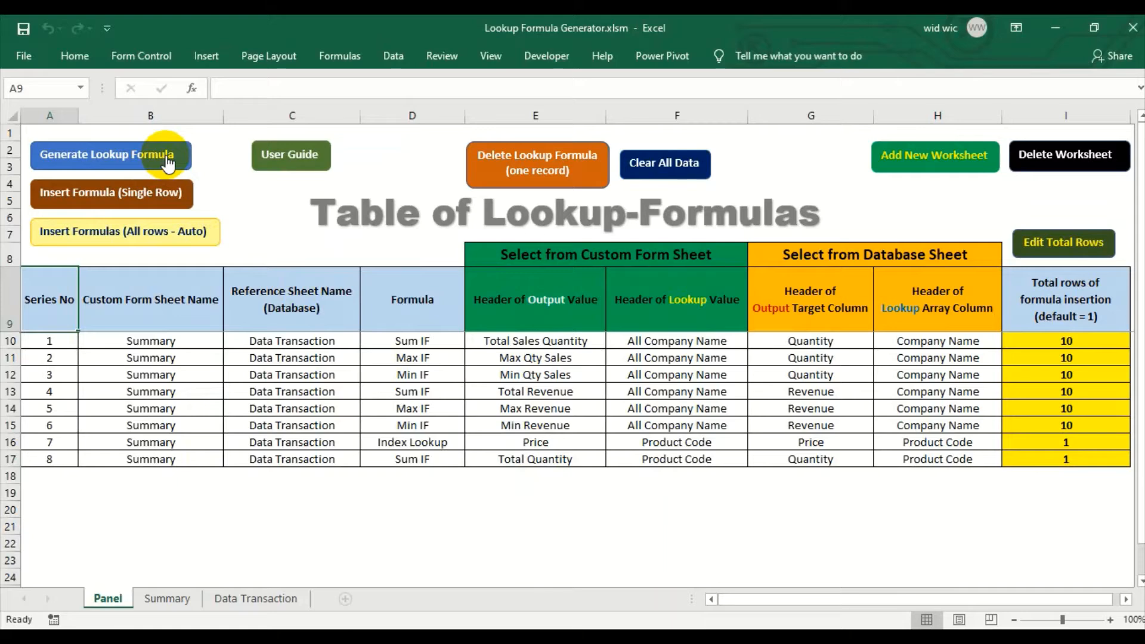
{"action": "left_click", "coordinate": [165, 154]}
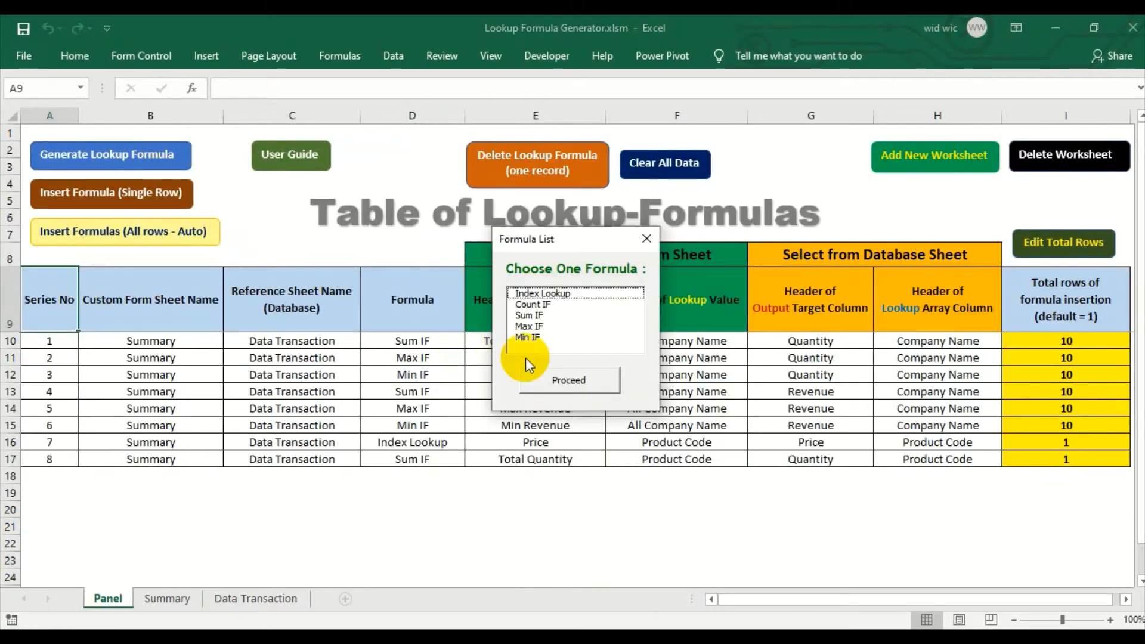
{"action": "left_click", "coordinate": [646, 246]}
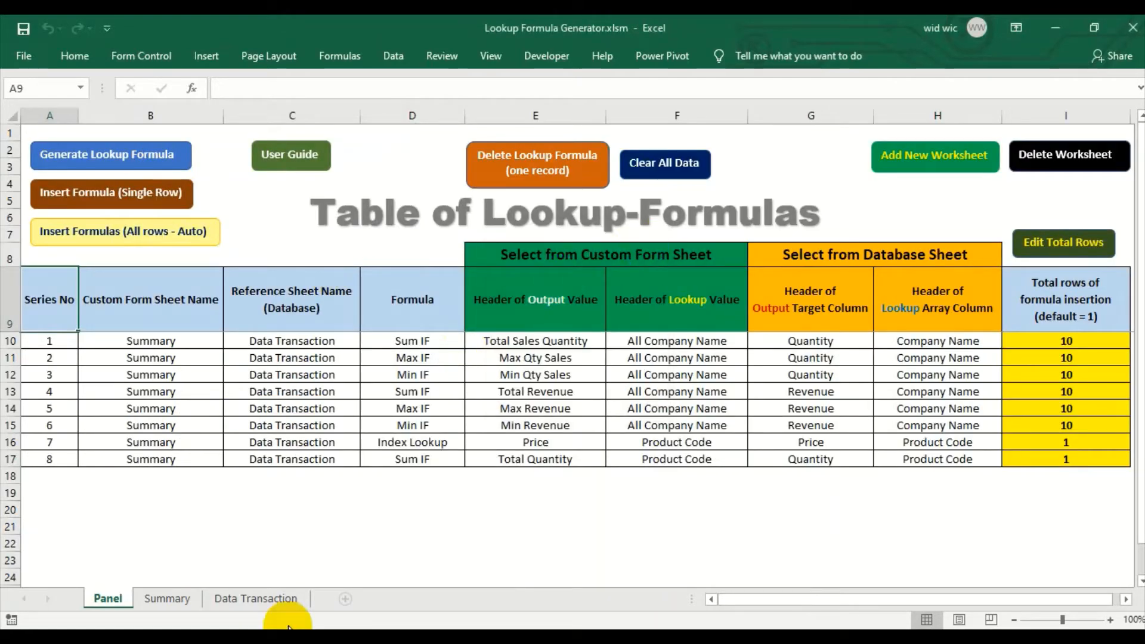
Step: Start a Sum IF formula with the Summary sheet's product-table Total Revenue header ($O$5) as output and Product Code header ($L$5) as lookup value
{"action": "left_click", "coordinate": [166, 599]}
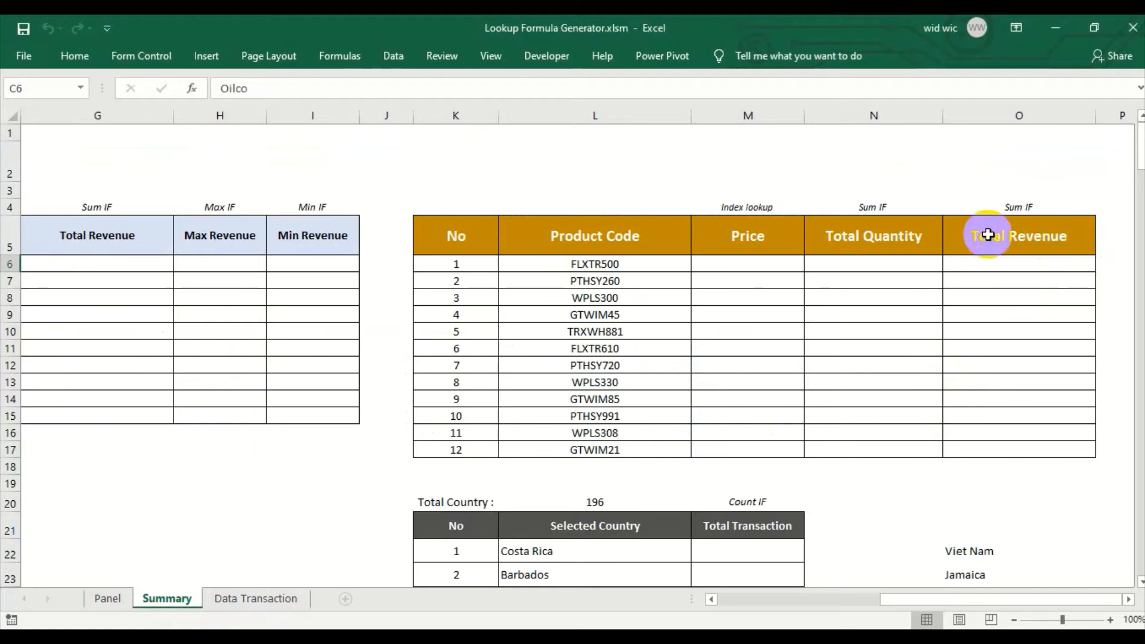
{"action": "left_click", "coordinate": [116, 602]}
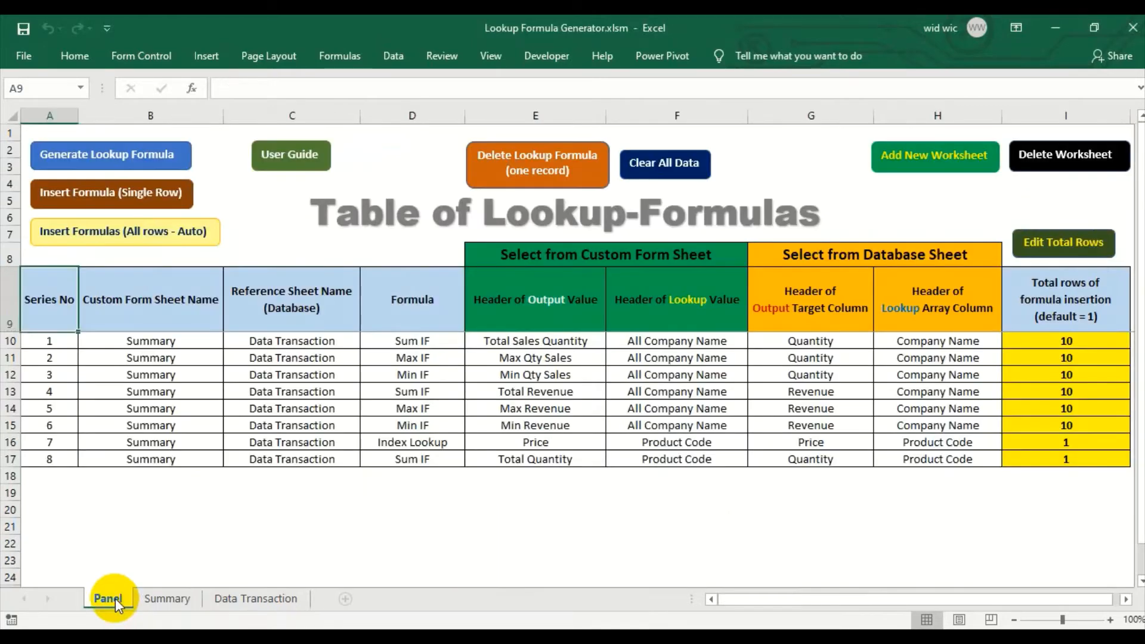
{"action": "left_click", "coordinate": [181, 164]}
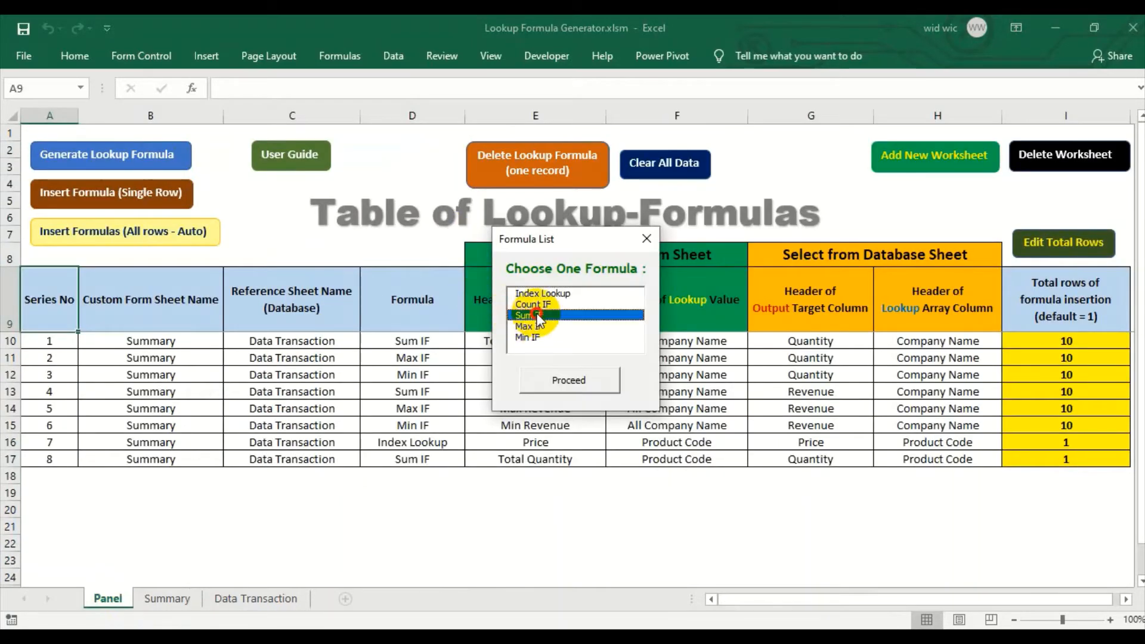
{"action": "left_click", "coordinate": [577, 385]}
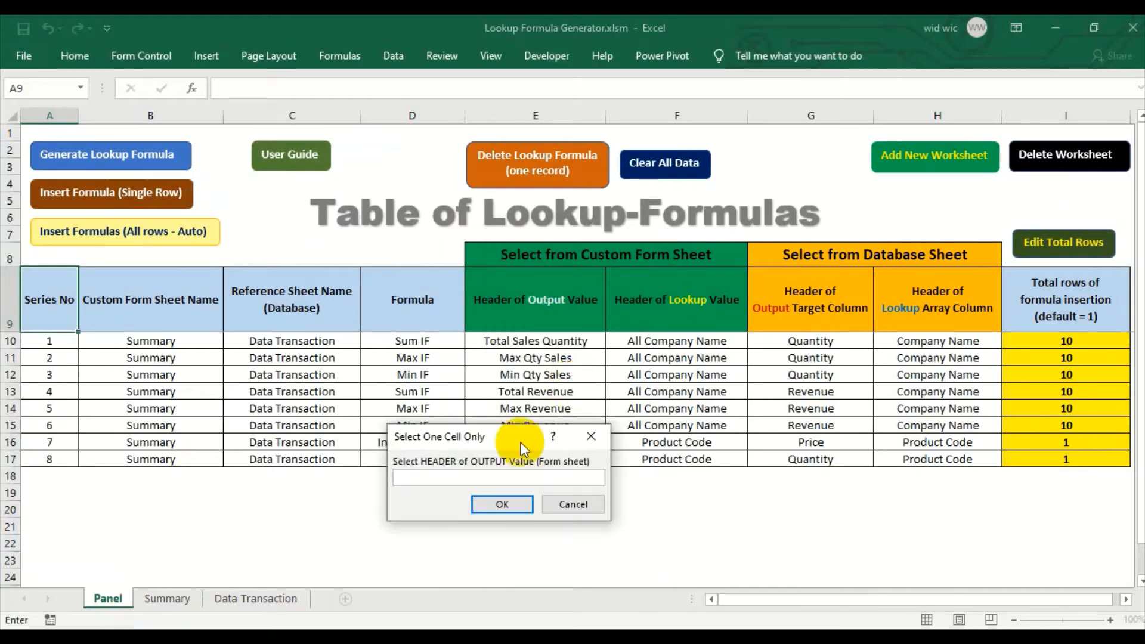
{"action": "left_click", "coordinate": [194, 595]}
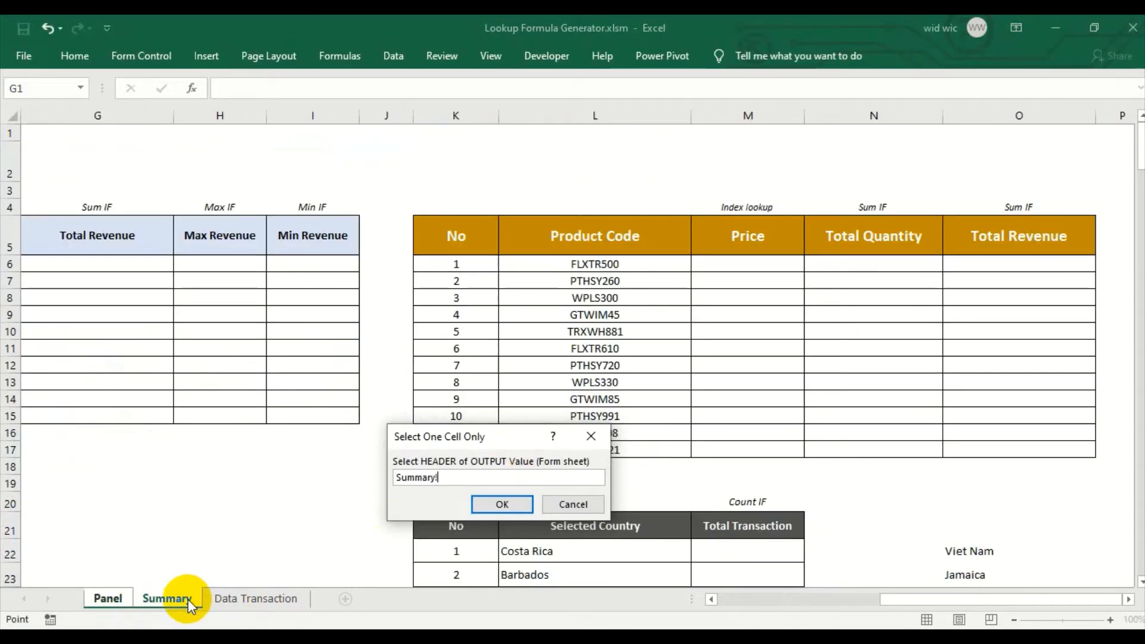
{"action": "left_click", "coordinate": [1031, 234]}
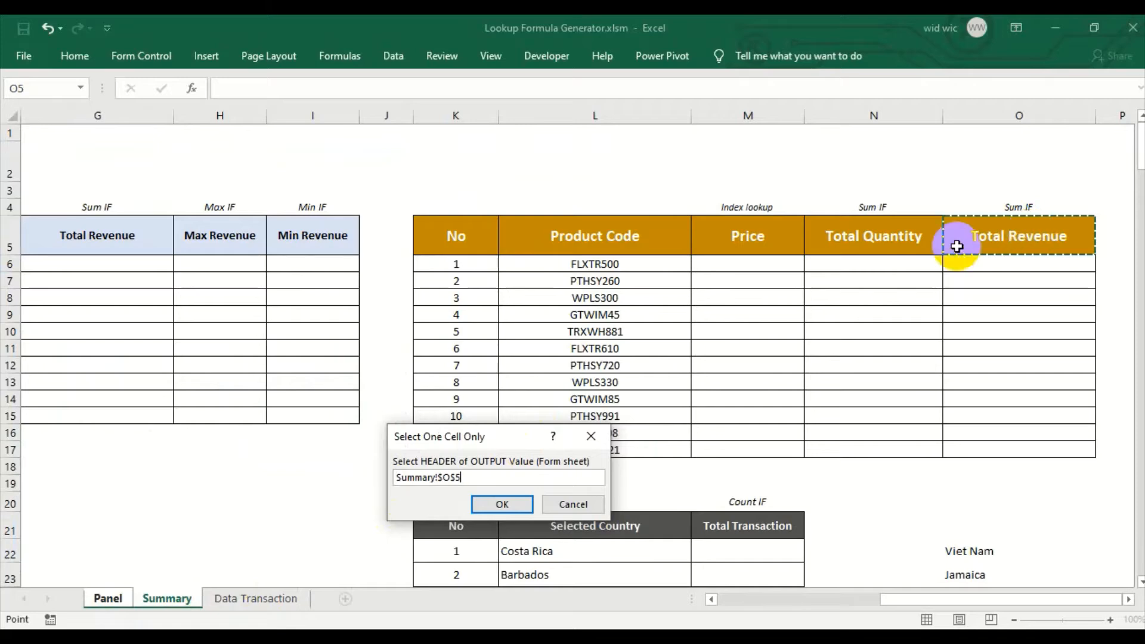
{"action": "left_click", "coordinate": [502, 504]}
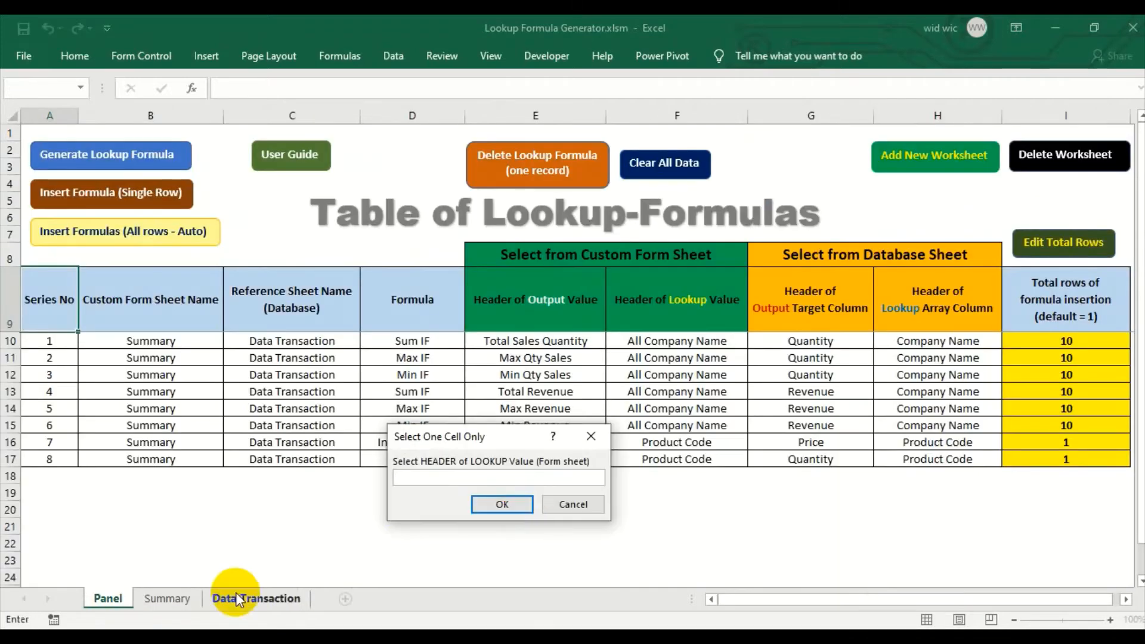
{"action": "left_click", "coordinate": [164, 600]}
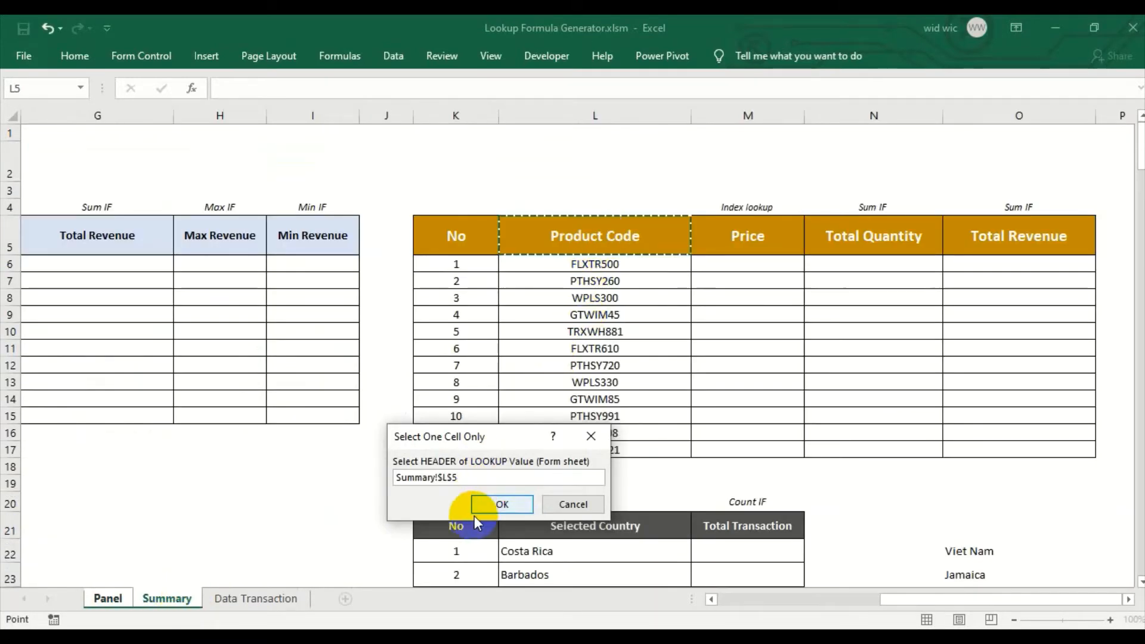
{"action": "left_click", "coordinate": [498, 505]}
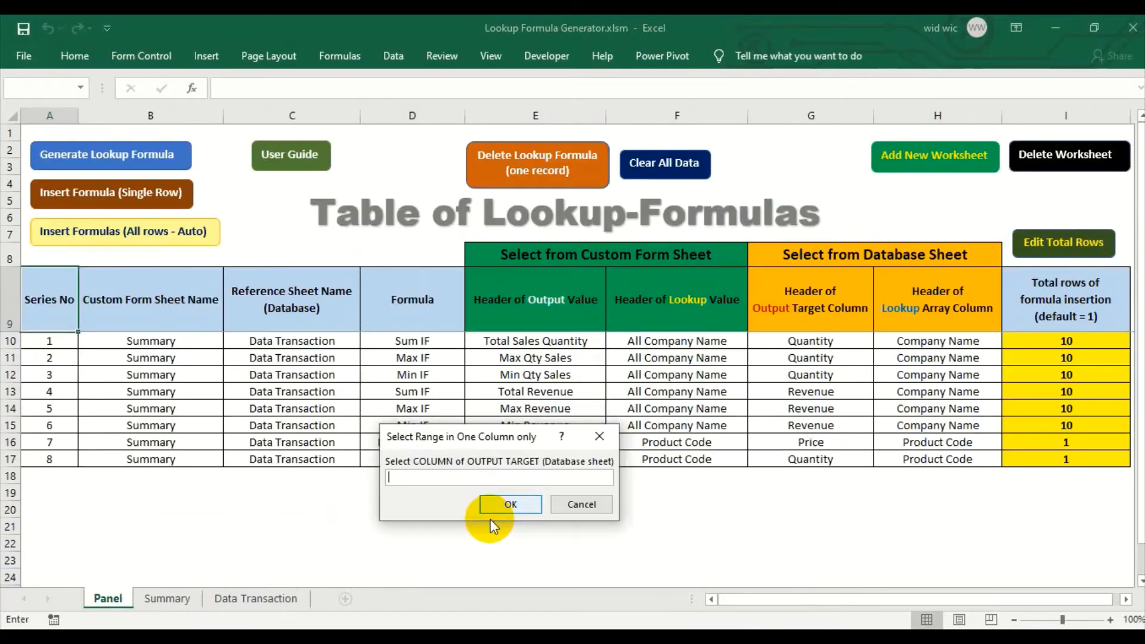
Step: Set the Total Revenue formula's output target to the Revenue column (J) and its lookup array to the Product Code column (G) of Data Transaction
{"action": "left_click", "coordinate": [241, 599]}
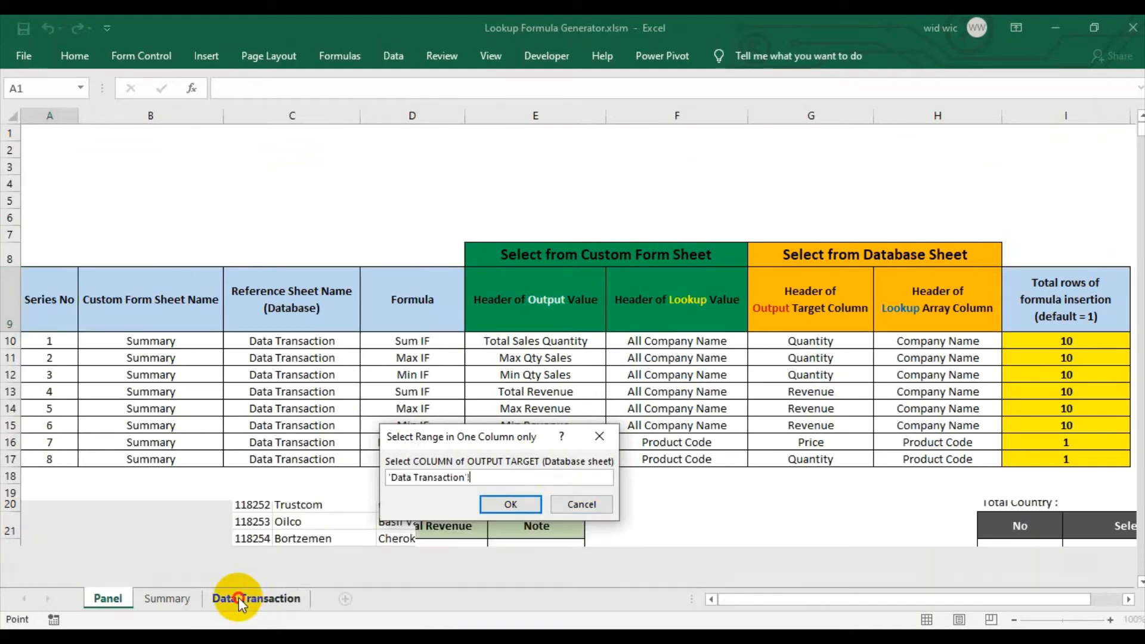
{"action": "left_click", "coordinate": [919, 115]}
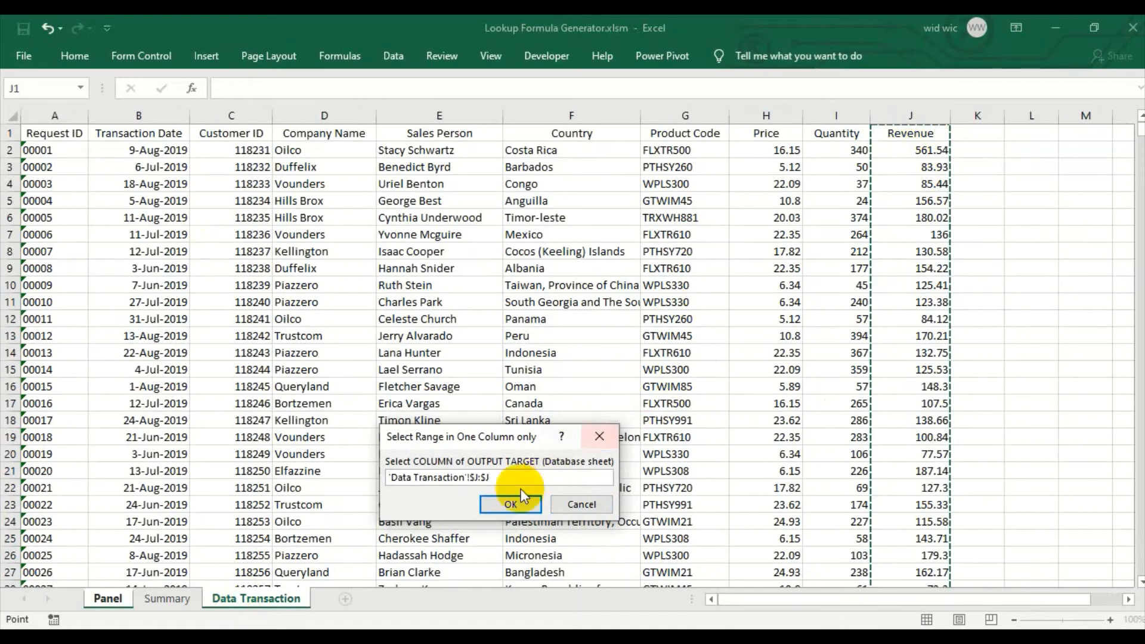
{"action": "left_click", "coordinate": [512, 504]}
{"action": "left_click", "coordinate": [280, 598]}
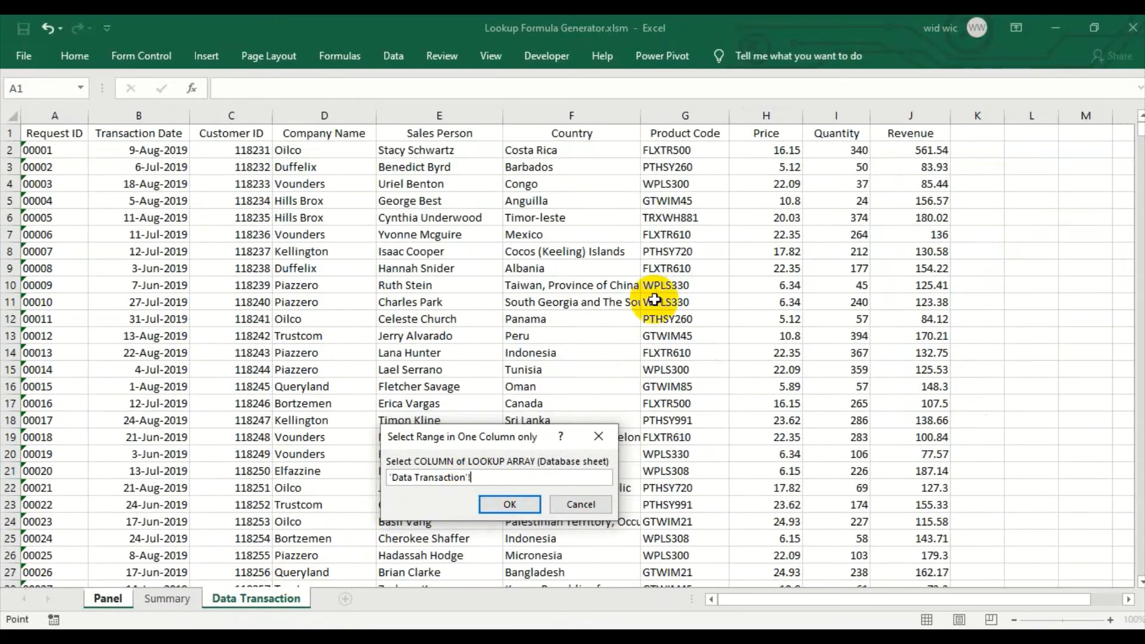
{"action": "left_click", "coordinate": [682, 115]}
{"action": "left_click", "coordinate": [510, 504]}
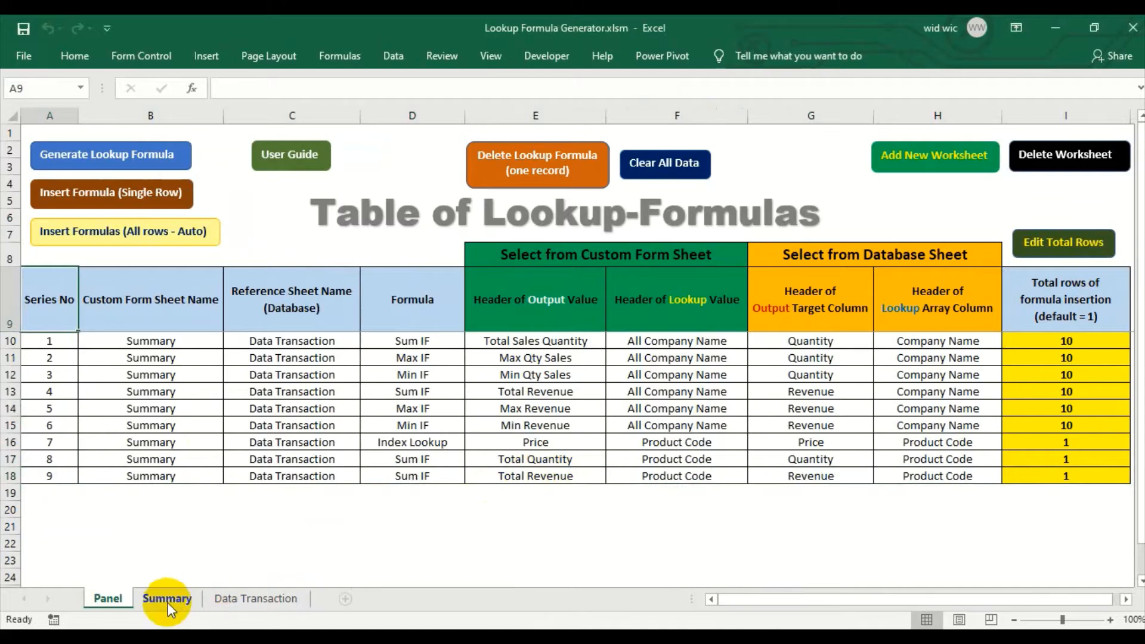
Step: Set the total rows of formula insertion for the Price record to 12 by manual number input
{"action": "left_click", "coordinate": [167, 599]}
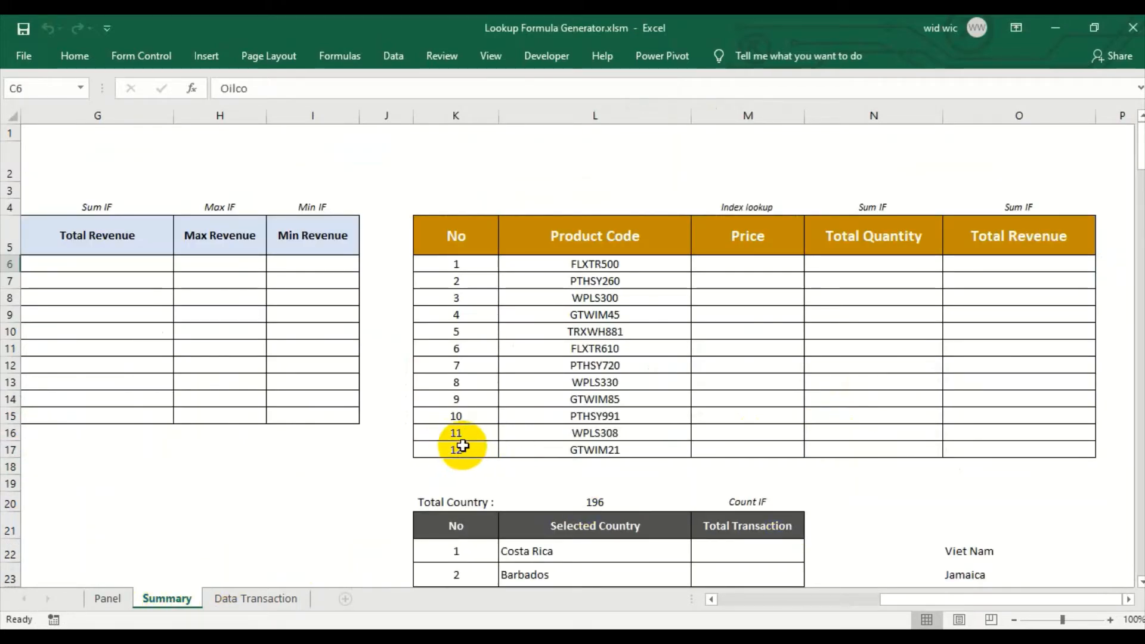
{"action": "left_click", "coordinate": [103, 598]}
{"action": "left_click", "coordinate": [1088, 444]}
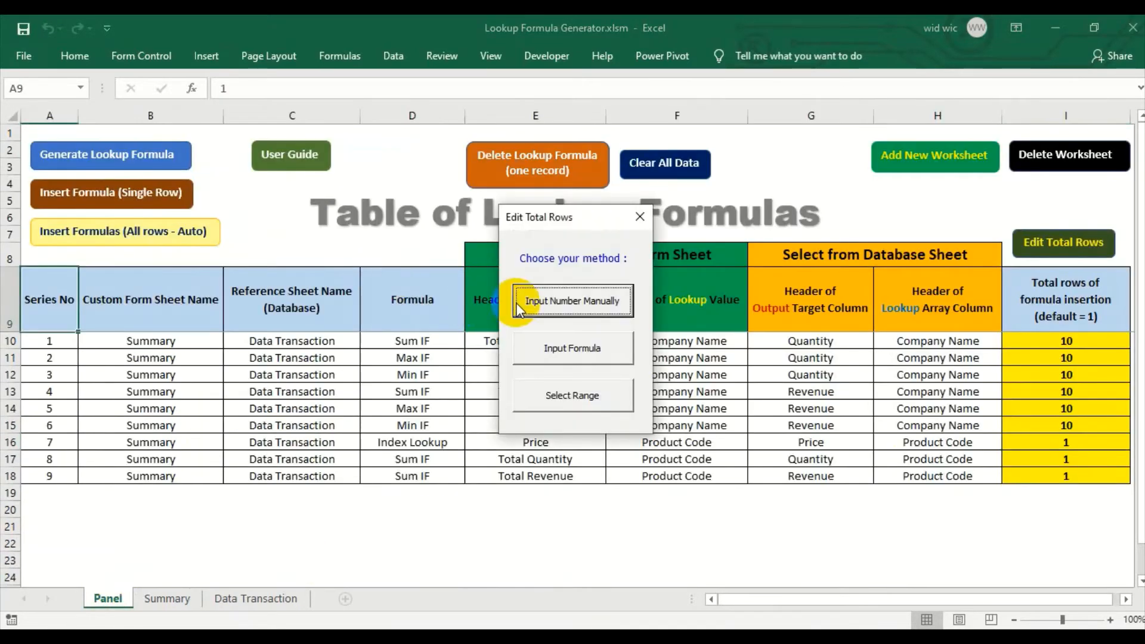
{"action": "left_click", "coordinate": [546, 302]}
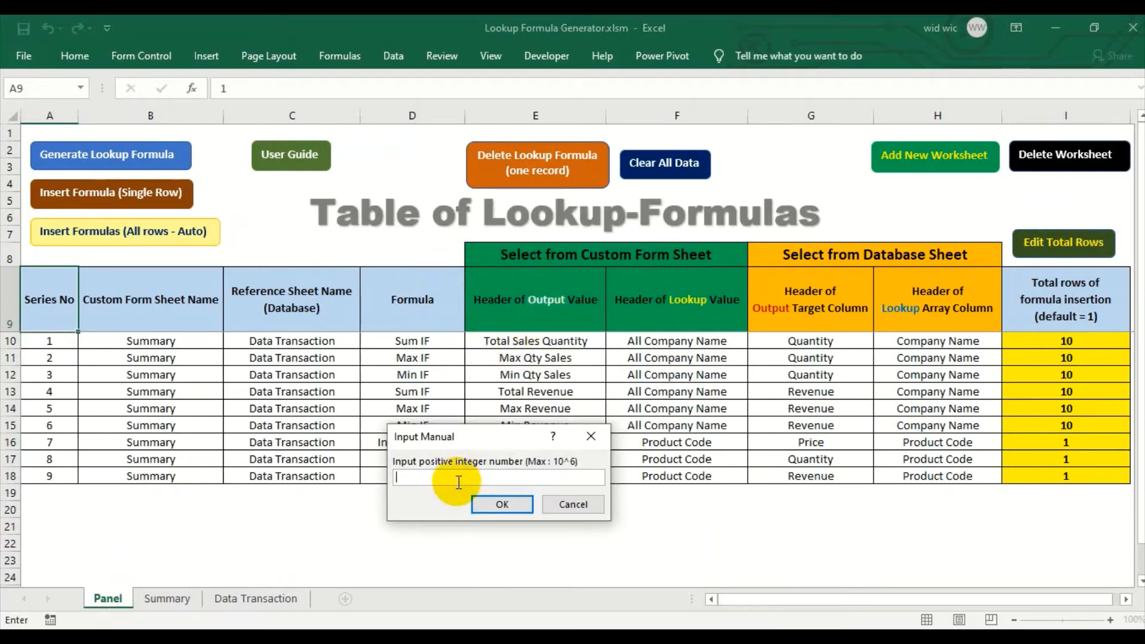
{"action": "left_click", "coordinate": [503, 505]}
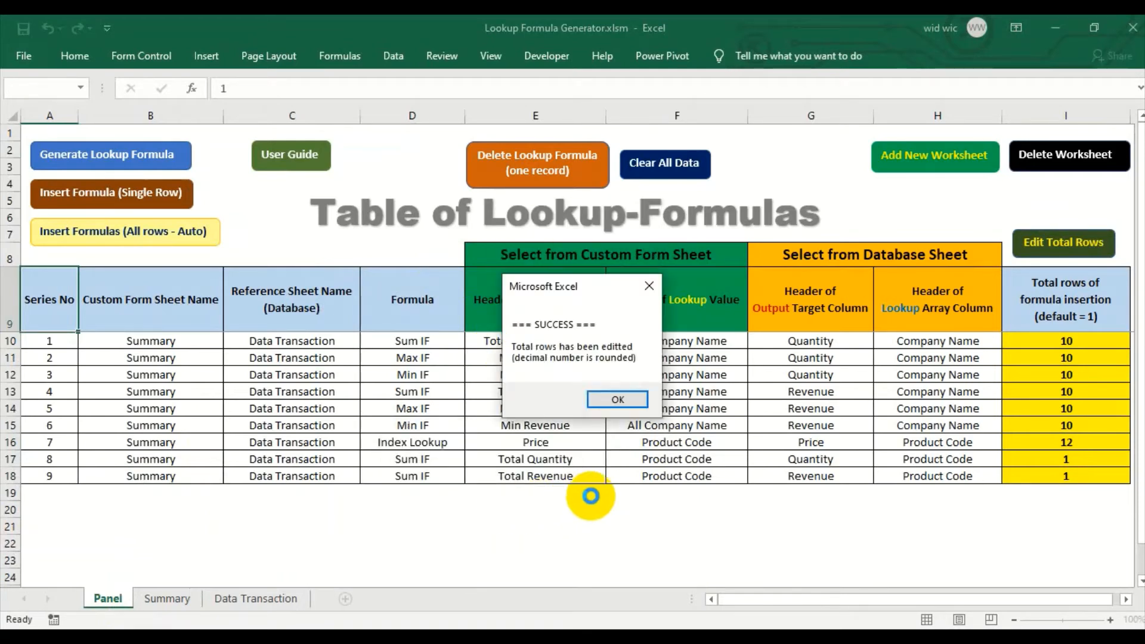
{"action": "left_click", "coordinate": [618, 399]}
Step: Set the total rows for the Total Quantity record by selecting the range N6:N17 on the Summary sheet
{"action": "left_click", "coordinate": [1098, 461]}
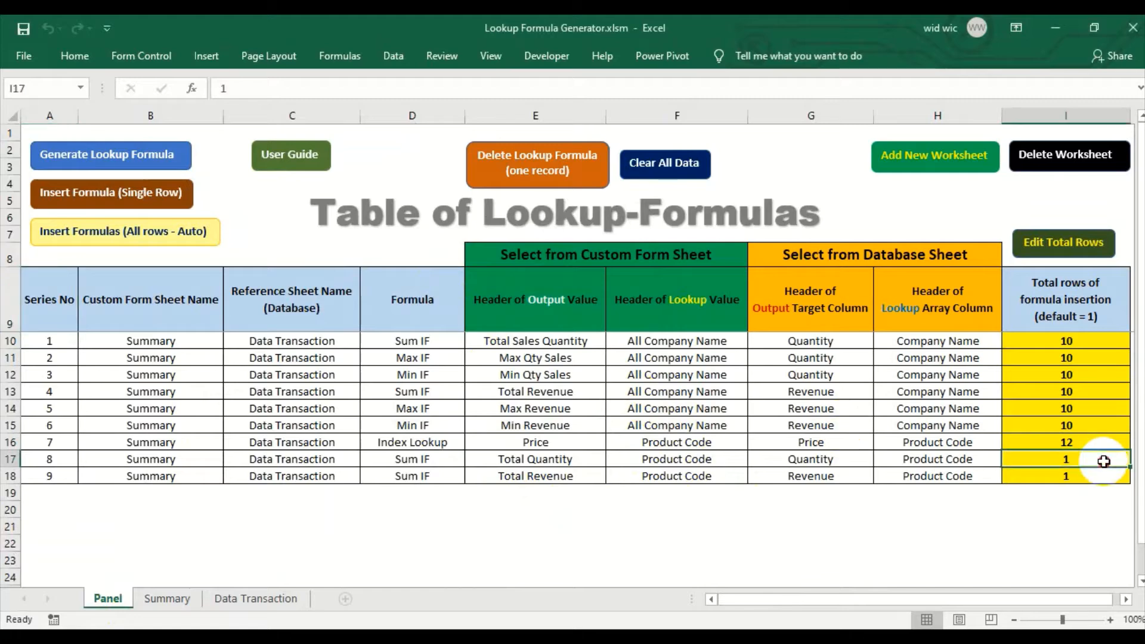
{"action": "left_click", "coordinate": [1076, 242]}
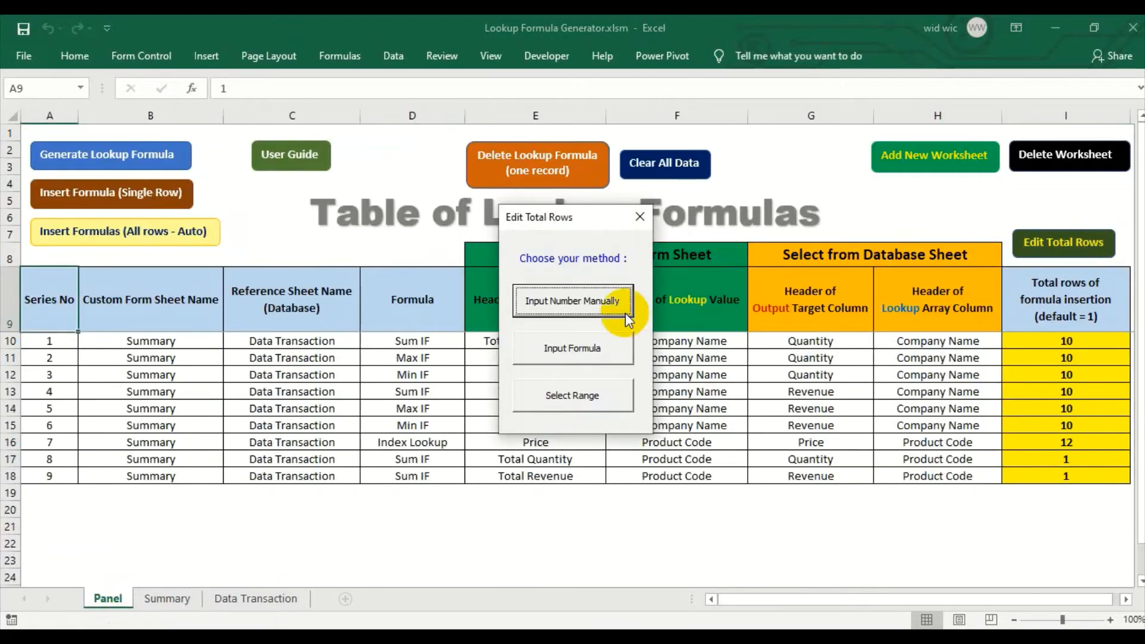
{"action": "left_click", "coordinate": [614, 409]}
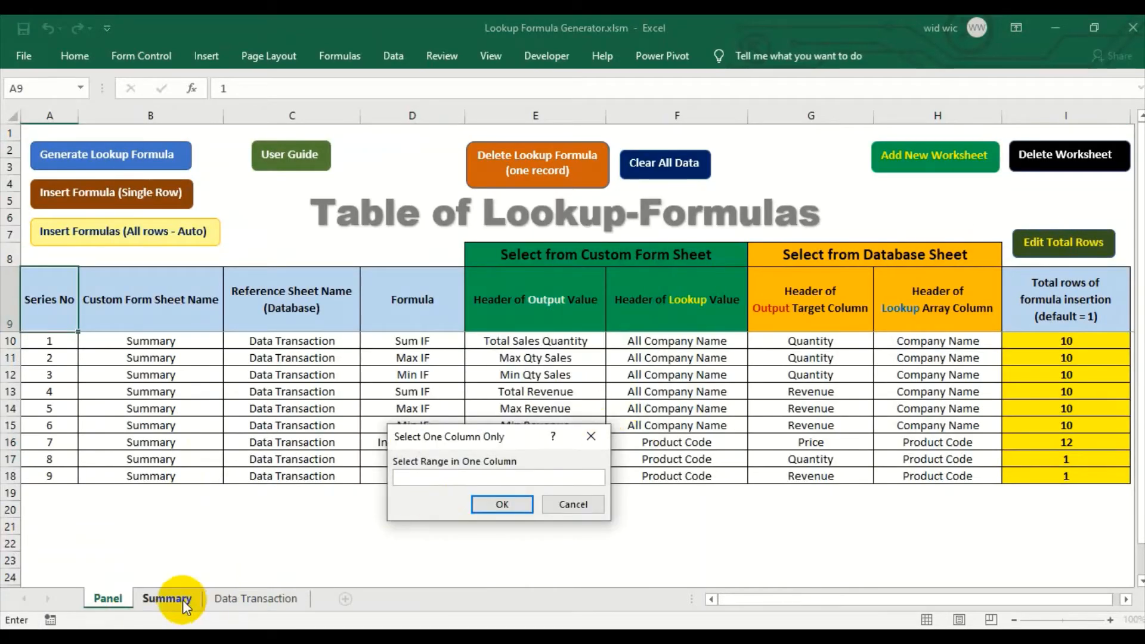
{"action": "left_click", "coordinate": [179, 601]}
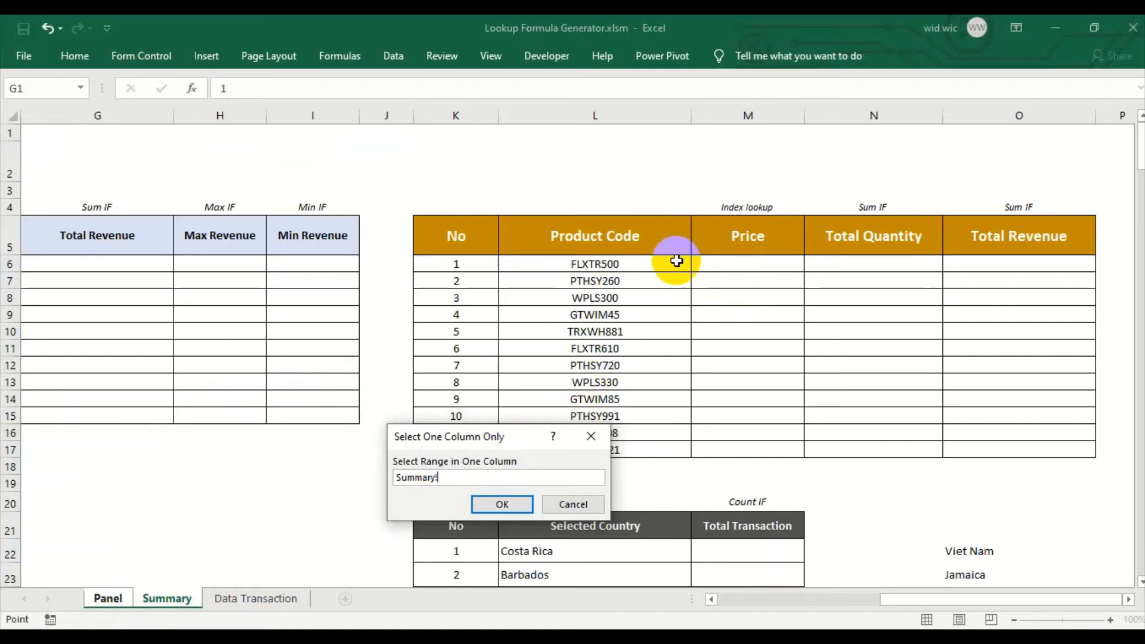
{"action": "left_click_drag", "start_coordinate": [861, 263], "coordinate": [843, 447]}
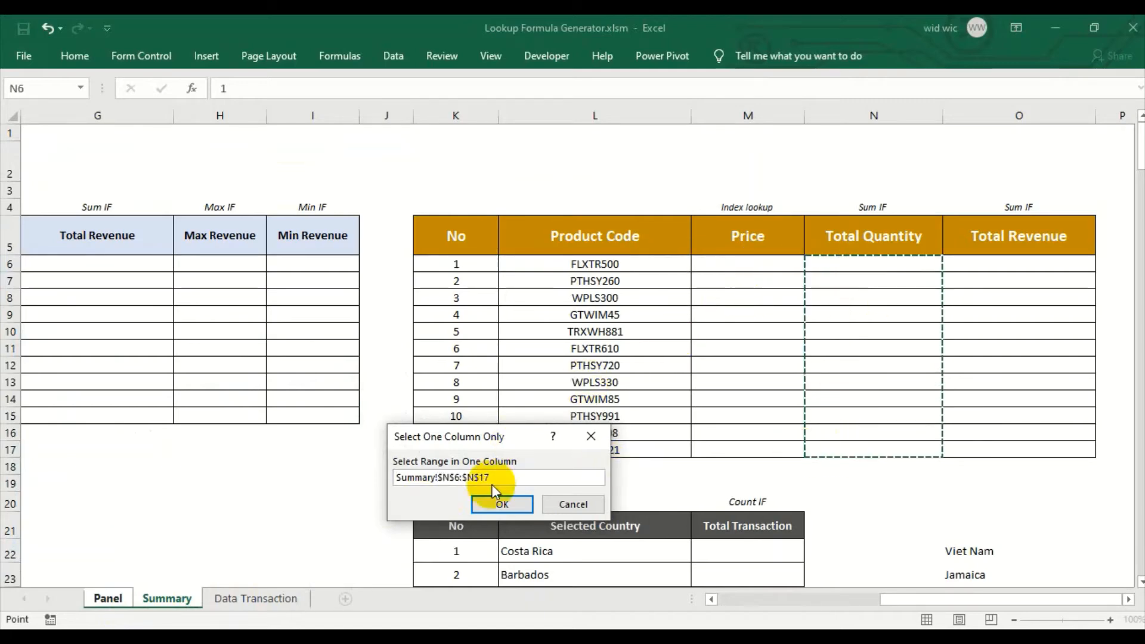
{"action": "left_click", "coordinate": [486, 503]}
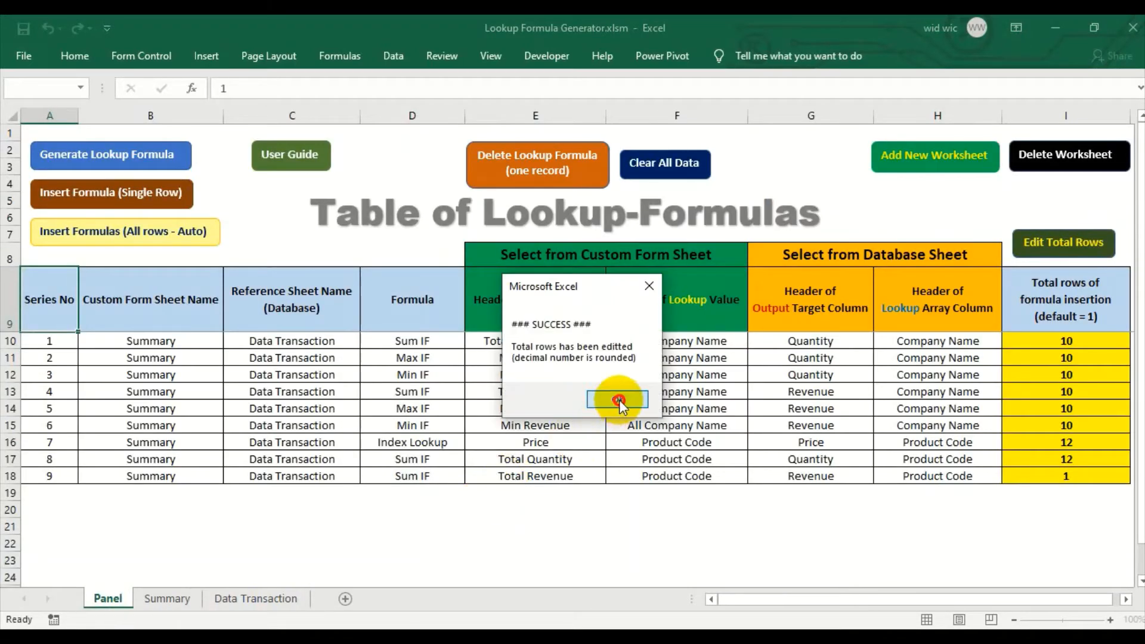
{"action": "left_click", "coordinate": [619, 401]}
Step: Set the total rows for the product-code Total Revenue record by selecting the Product Code range L6:L17 on the Summary sheet
{"action": "left_click", "coordinate": [1072, 474]}
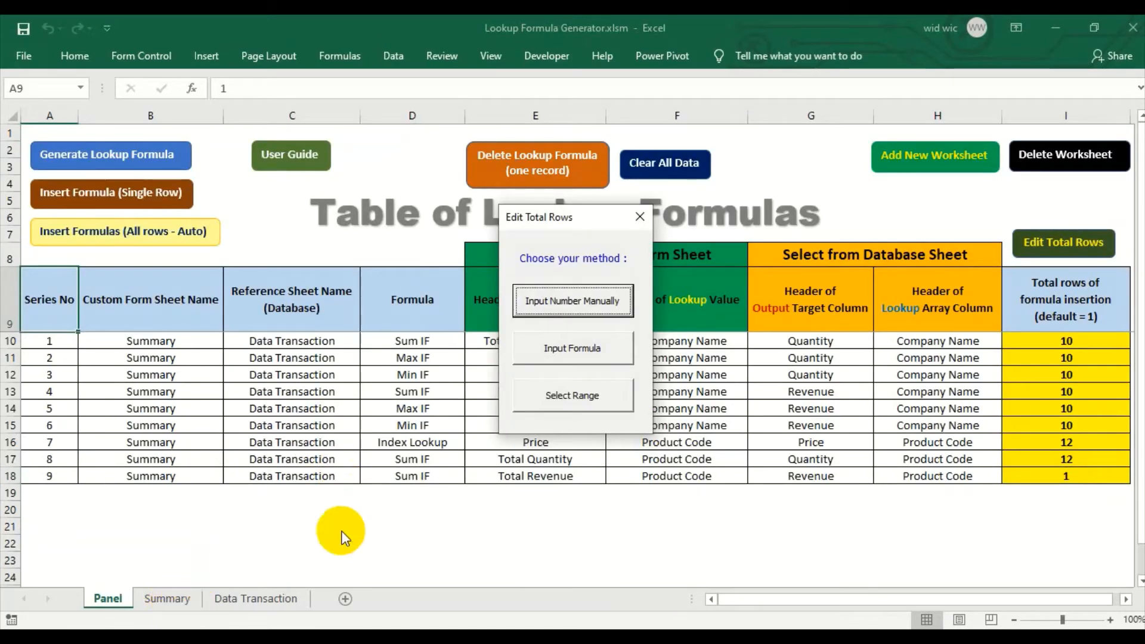
{"action": "left_click", "coordinate": [585, 406]}
{"action": "left_click", "coordinate": [173, 599]}
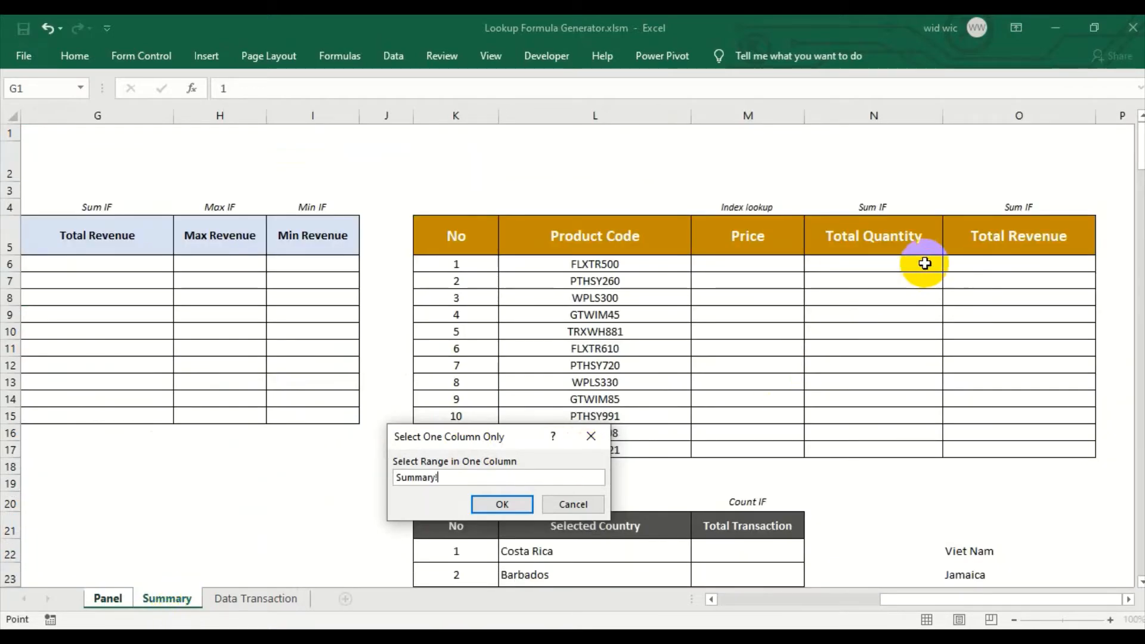
{"action": "left_click", "coordinate": [676, 263]}
{"action": "left_click_drag", "start_coordinate": [677, 263], "coordinate": [657, 439]}
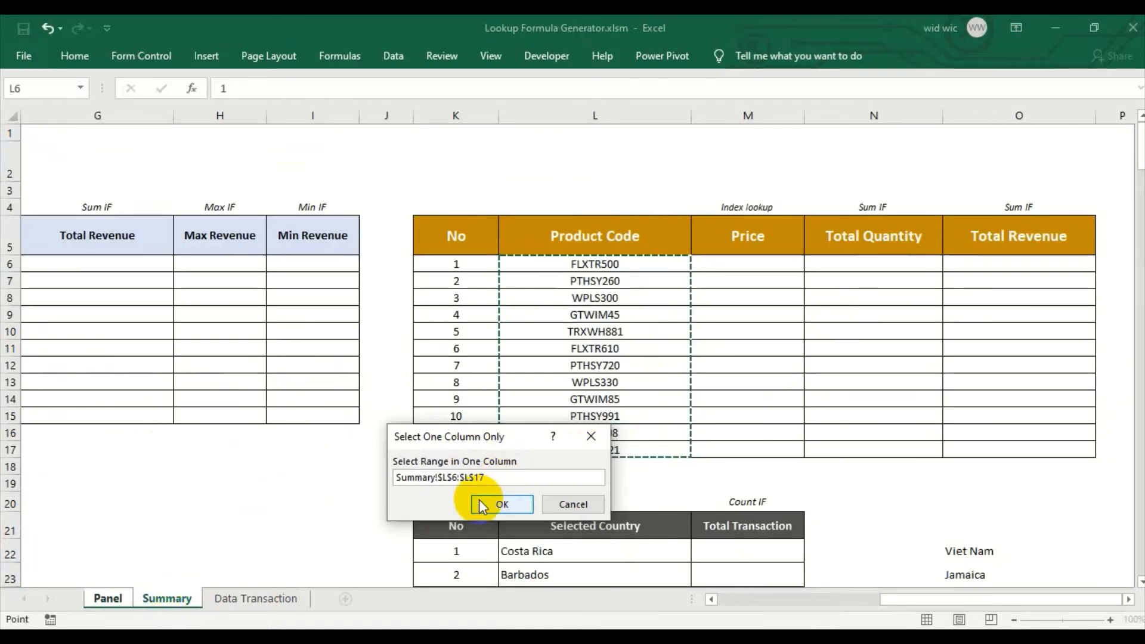
{"action": "left_click", "coordinate": [499, 504]}
{"action": "left_click", "coordinate": [636, 401]}
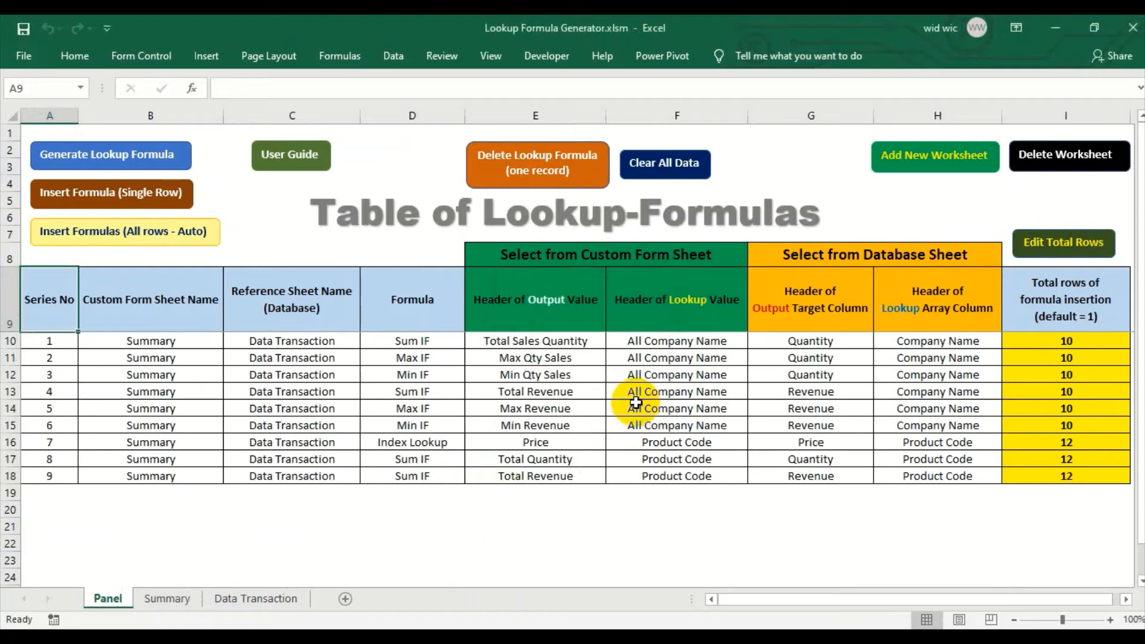
Step: Examine the Summary sheet's Selected Country table and the formula behind its Total Country cell (L20)
{"action": "left_click", "coordinate": [170, 600]}
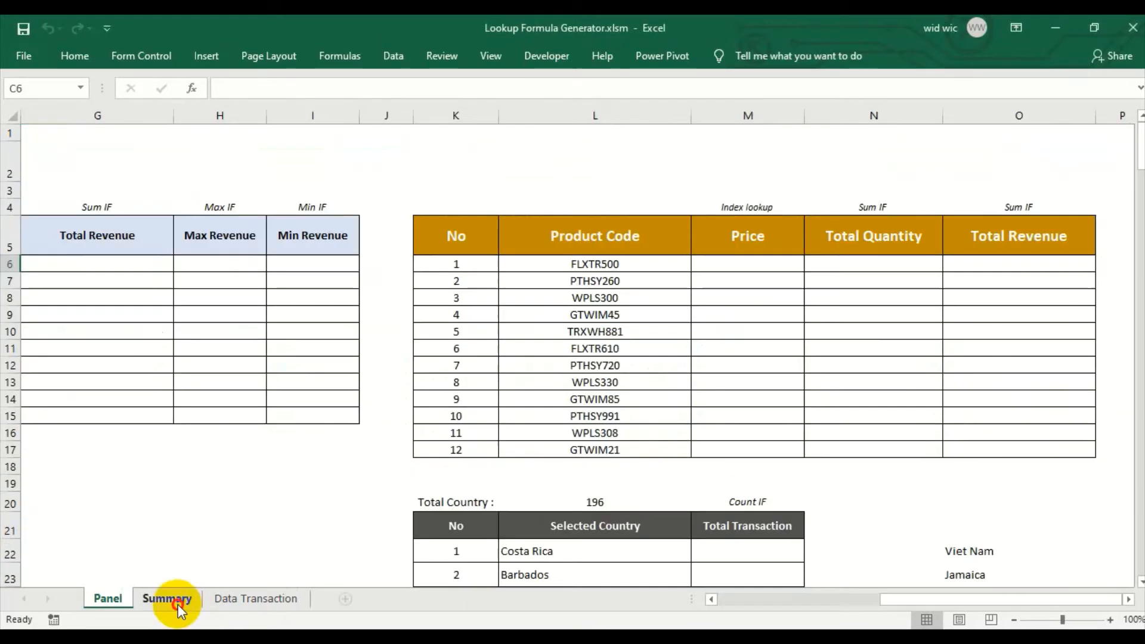
{"action": "scroll", "coordinate": [805, 525], "scroll_direction": "down", "scroll_amount": 4}
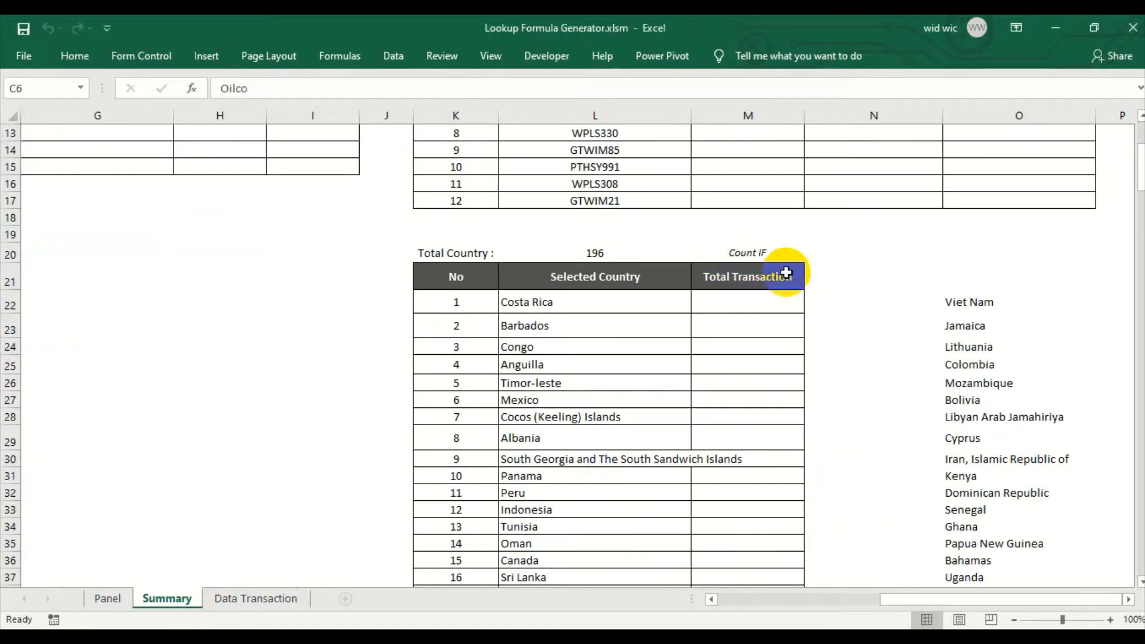
{"action": "scroll", "coordinate": [773, 398], "scroll_direction": "down", "scroll_amount": 4}
{"action": "scroll", "coordinate": [773, 398], "scroll_direction": "down", "scroll_amount": 19}
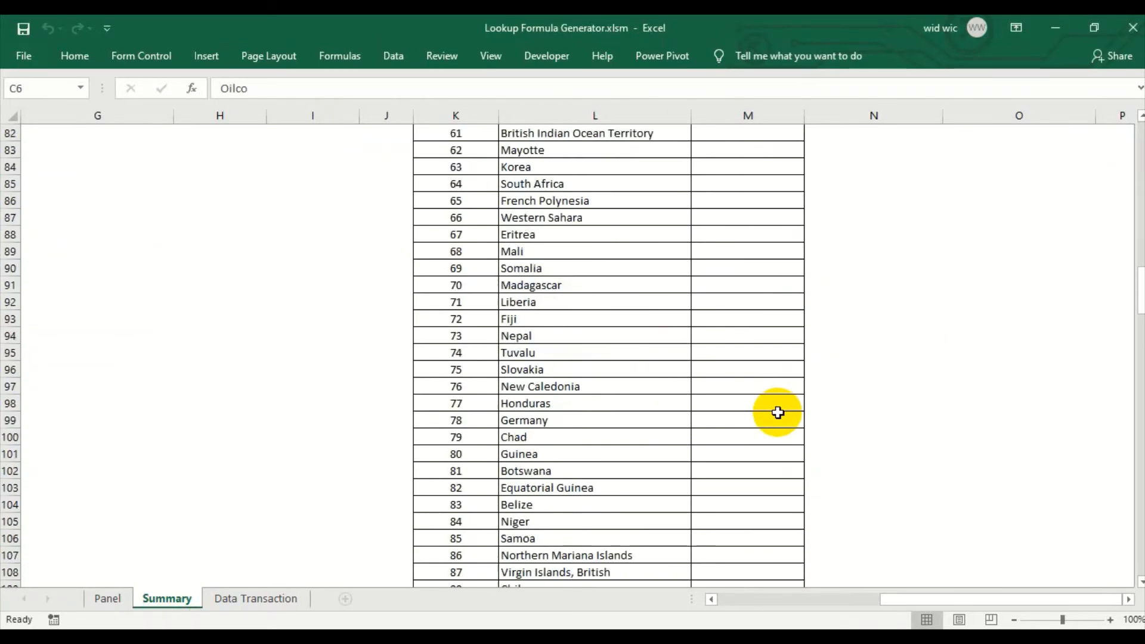
{"action": "scroll", "coordinate": [777, 413], "scroll_direction": "up", "scroll_amount": 9}
{"action": "scroll", "coordinate": [778, 413], "scroll_direction": "up", "scroll_amount": 15}
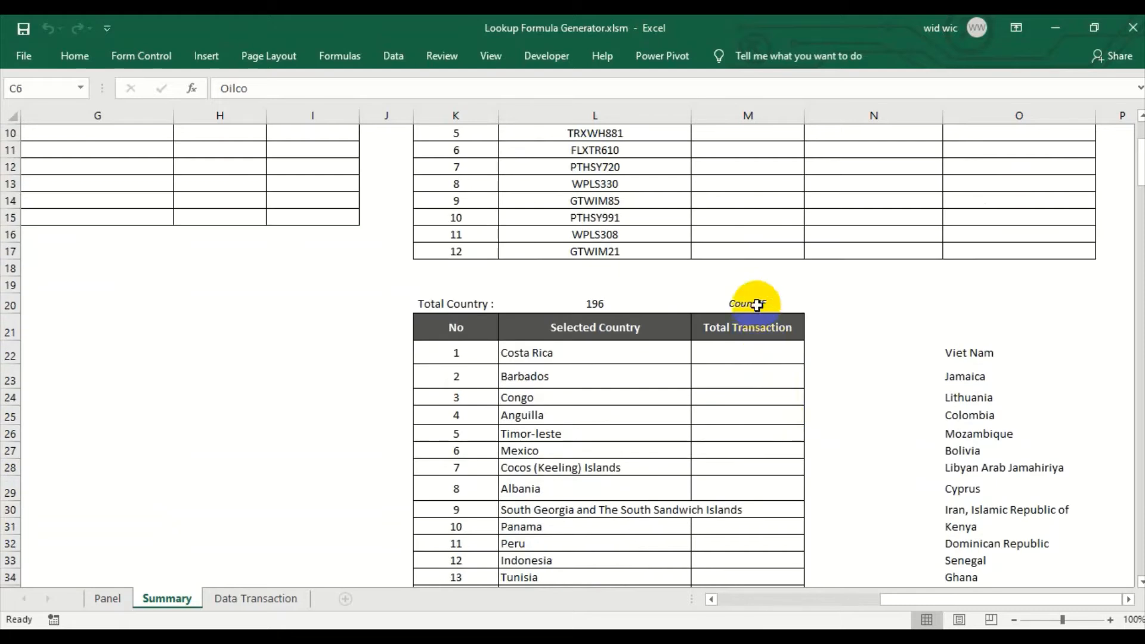
{"action": "left_click", "coordinate": [609, 304]}
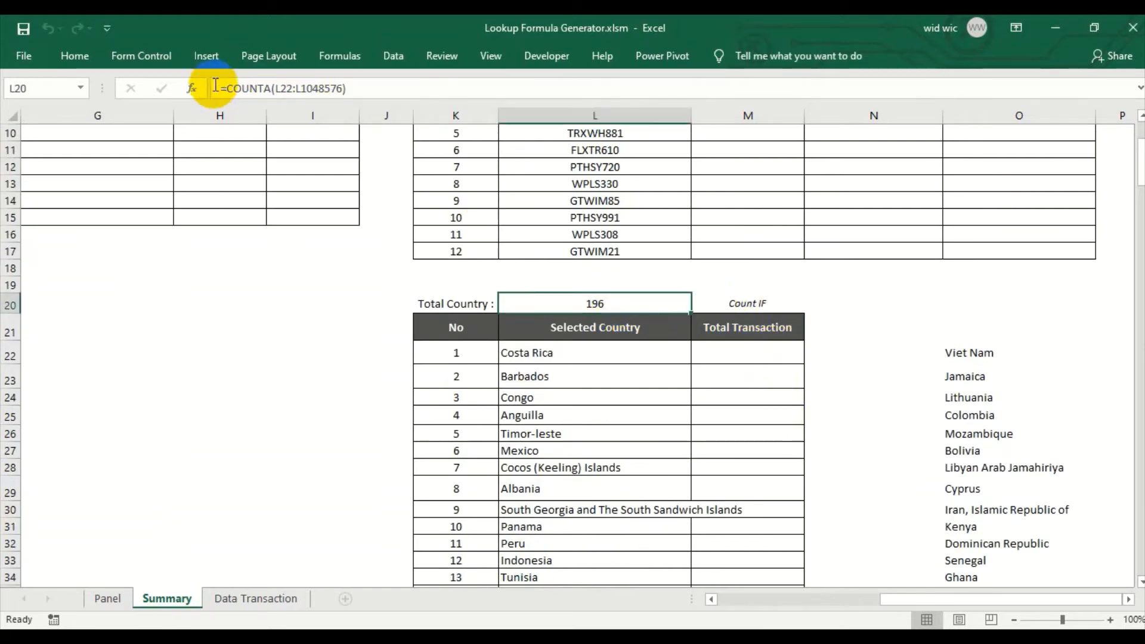
{"action": "left_click", "coordinate": [600, 356]}
Step: Copy Viet Nam from cell O22 into the first empty Selected Country cell, L218, and check the Total Country count
{"action": "left_click", "coordinate": [966, 356]}
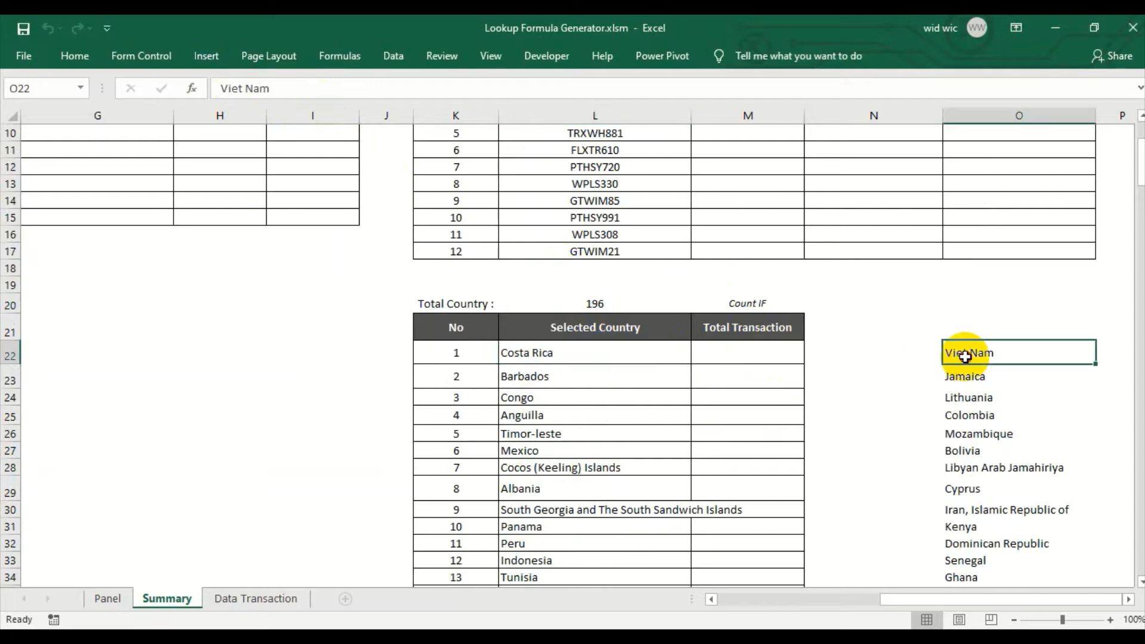
{"action": "right_click", "coordinate": [966, 356]}
{"action": "left_click", "coordinate": [1015, 276]}
{"action": "scroll", "coordinate": [626, 434], "scroll_direction": "down", "scroll_amount": 12}
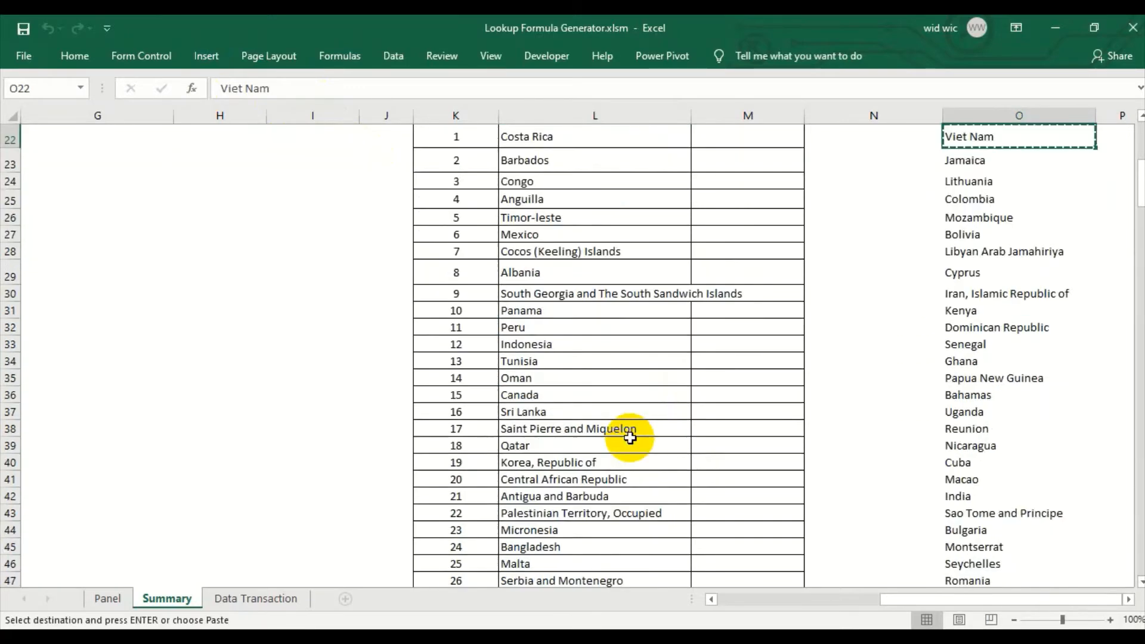
{"action": "scroll", "coordinate": [589, 547], "scroll_direction": "down", "scroll_amount": 20}
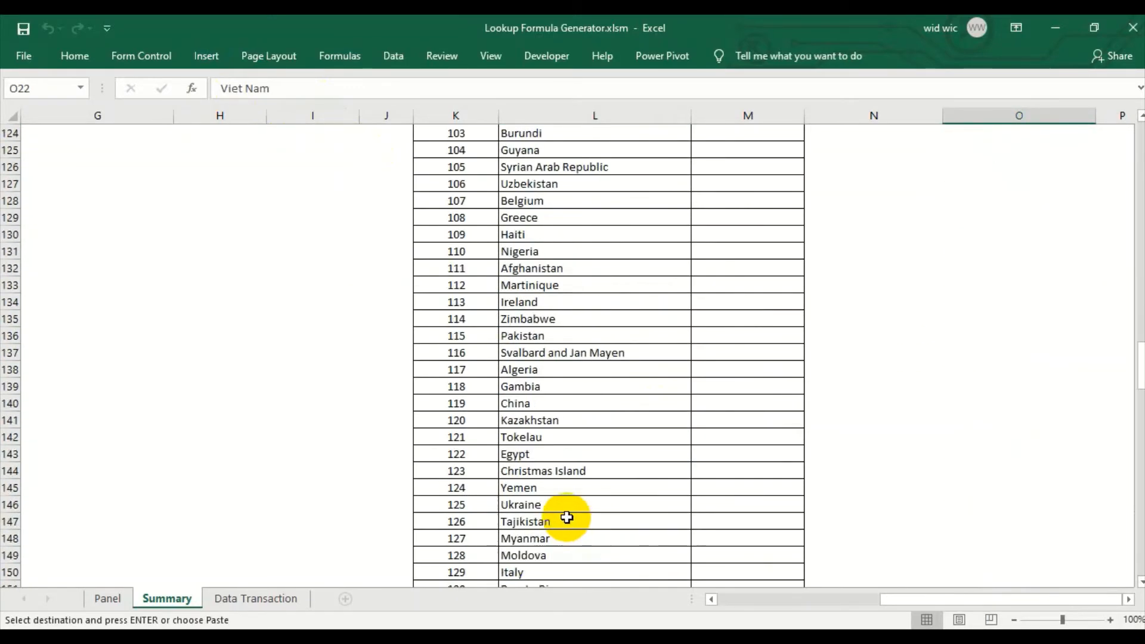
{"action": "scroll", "coordinate": [562, 512], "scroll_direction": "down", "scroll_amount": 20}
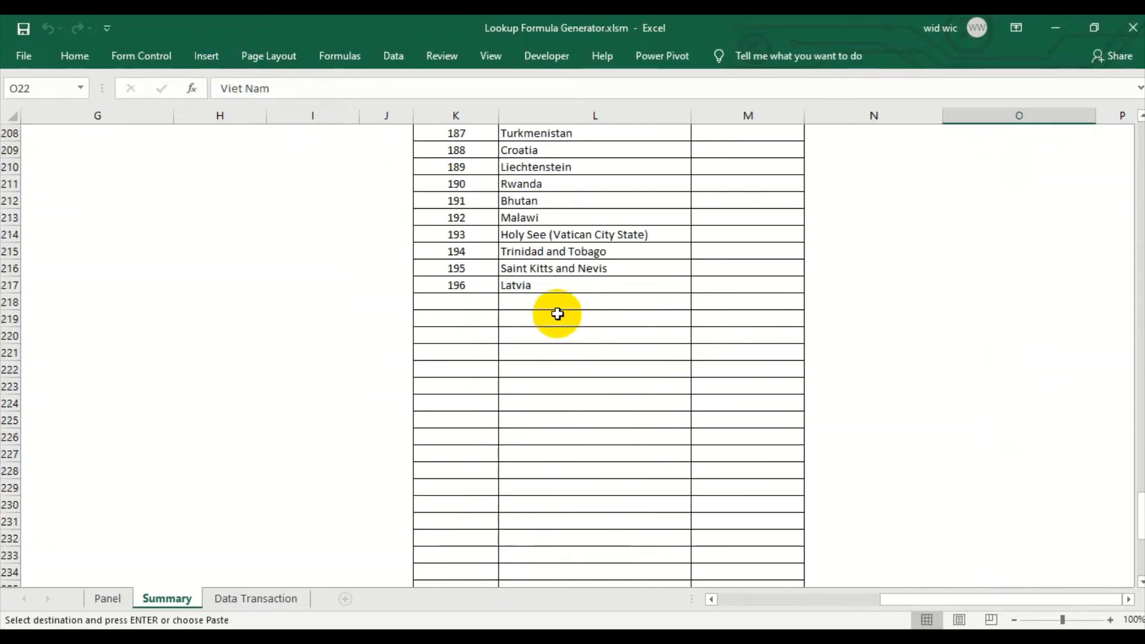
{"action": "left_click", "coordinate": [556, 302]}
{"action": "right_click", "coordinate": [556, 302]}
{"action": "left_click", "coordinate": [583, 342]}
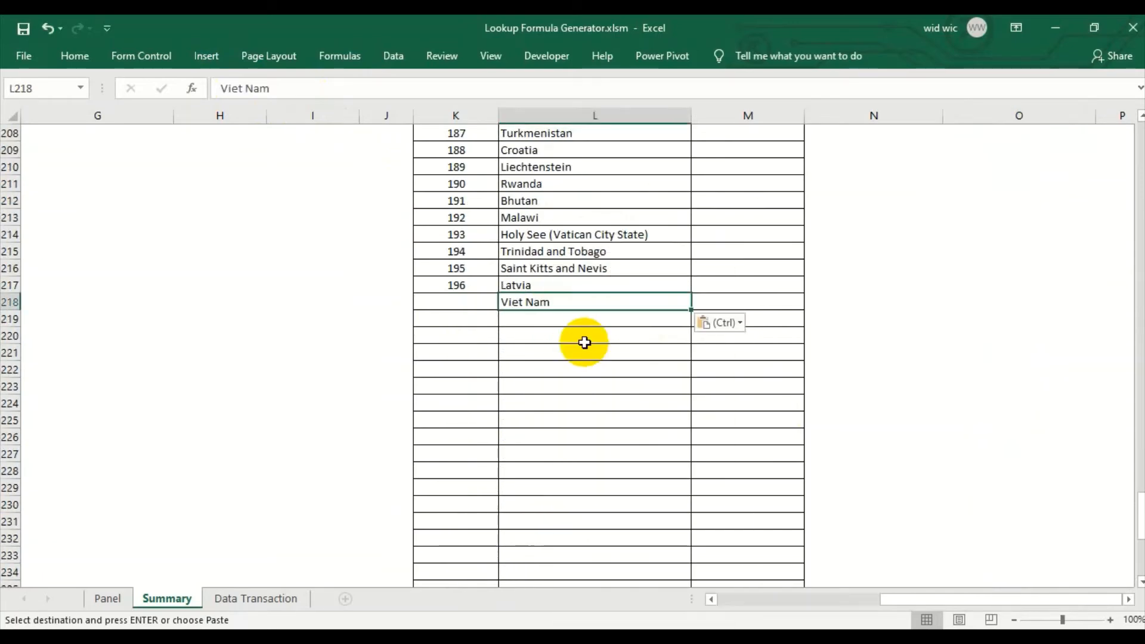
{"action": "scroll", "coordinate": [616, 391], "scroll_direction": "up", "scroll_amount": 20}
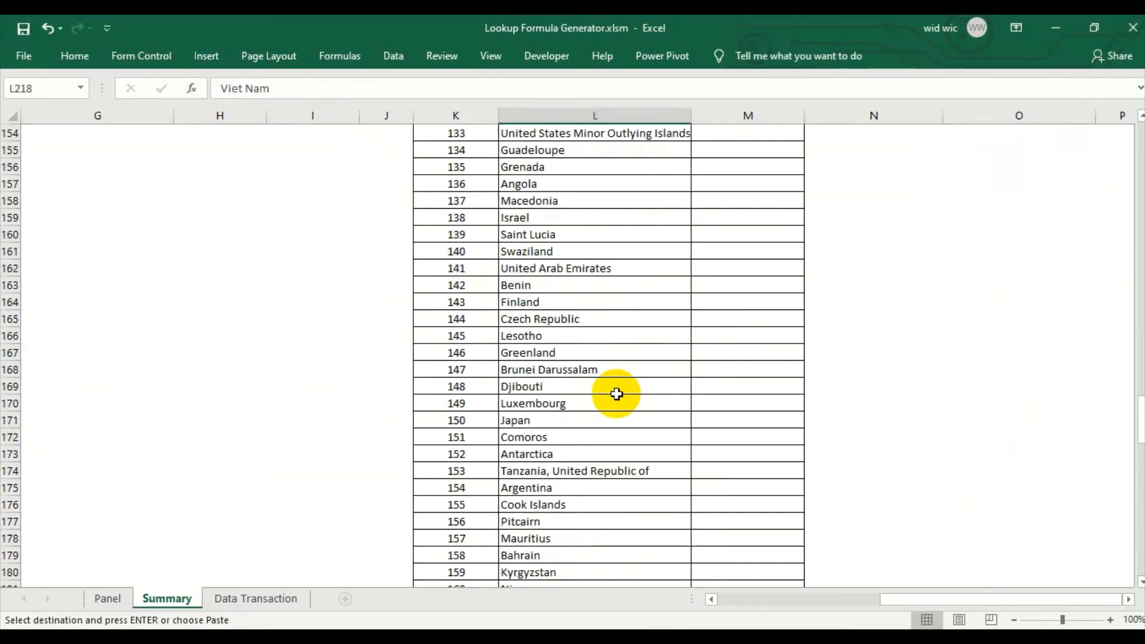
{"action": "scroll", "coordinate": [652, 382], "scroll_direction": "up", "scroll_amount": 20}
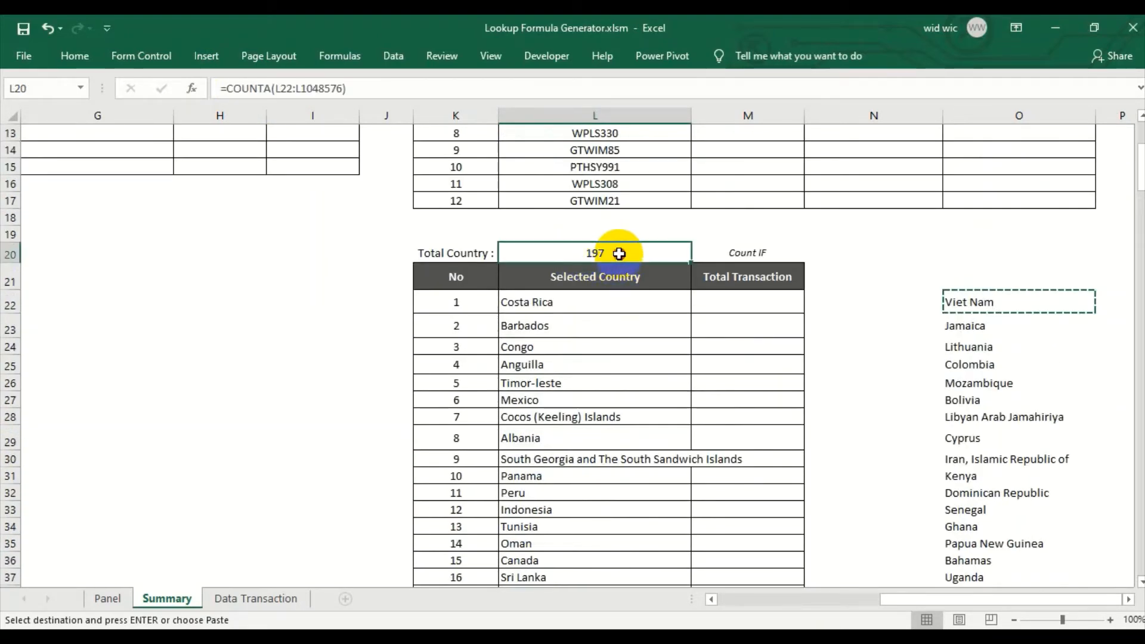
{"action": "left_click", "coordinate": [738, 280]}
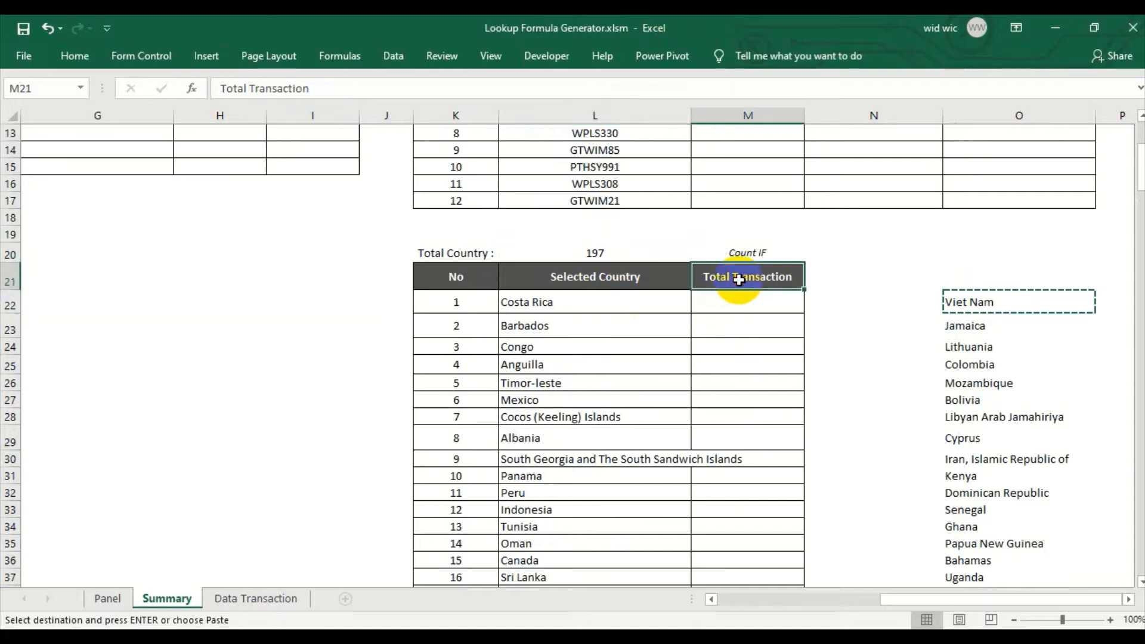
Step: Generate a Count IF record with output header Total Transaction, lookup header Selected Country and the Country column of Data Transaction as lookup array
{"action": "left_click", "coordinate": [105, 599]}
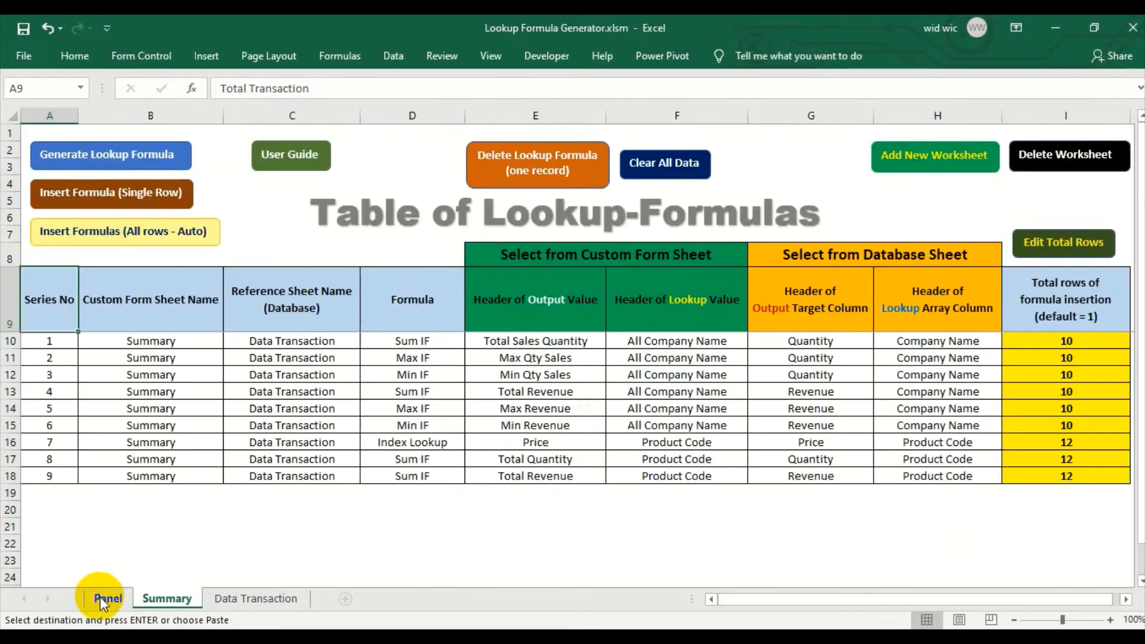
{"action": "left_click", "coordinate": [170, 152]}
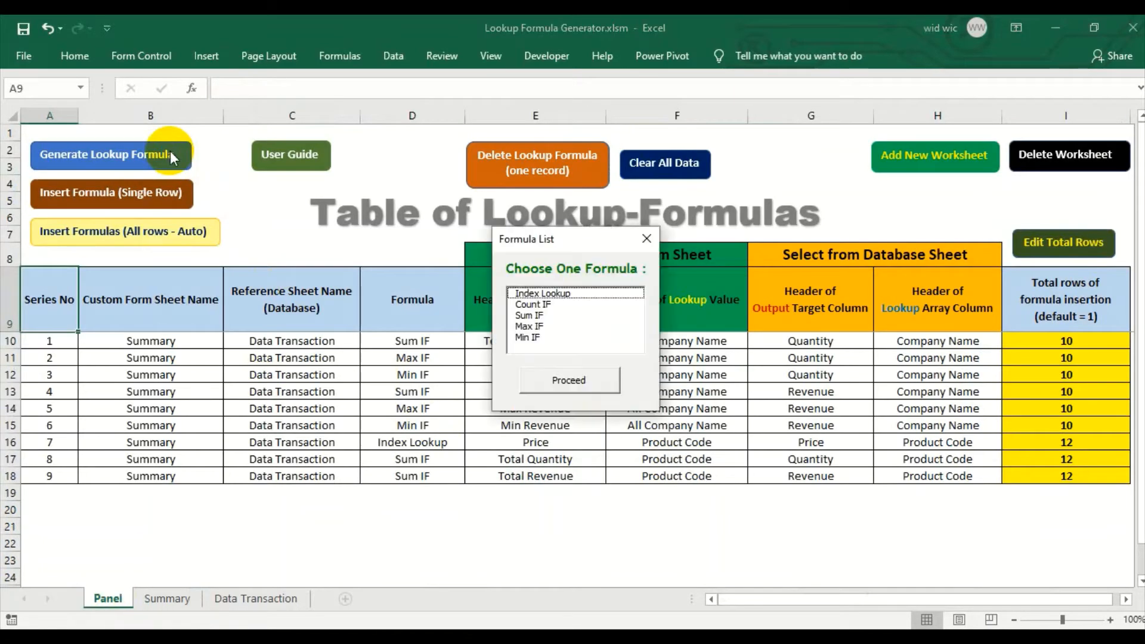
{"action": "left_click", "coordinate": [571, 379]}
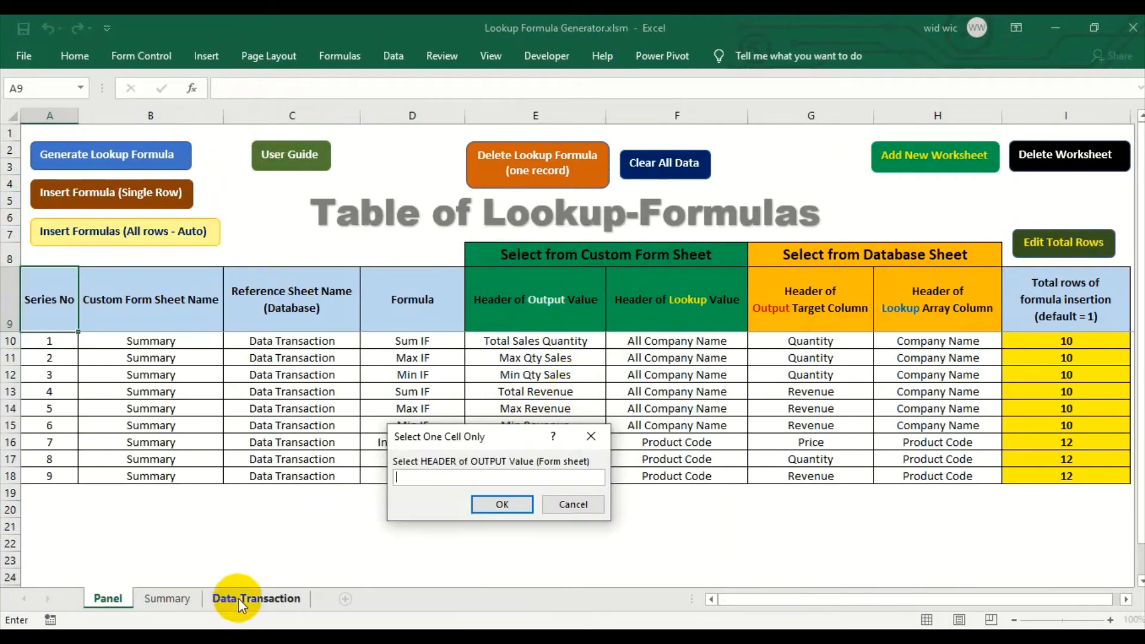
{"action": "left_click", "coordinate": [197, 599]}
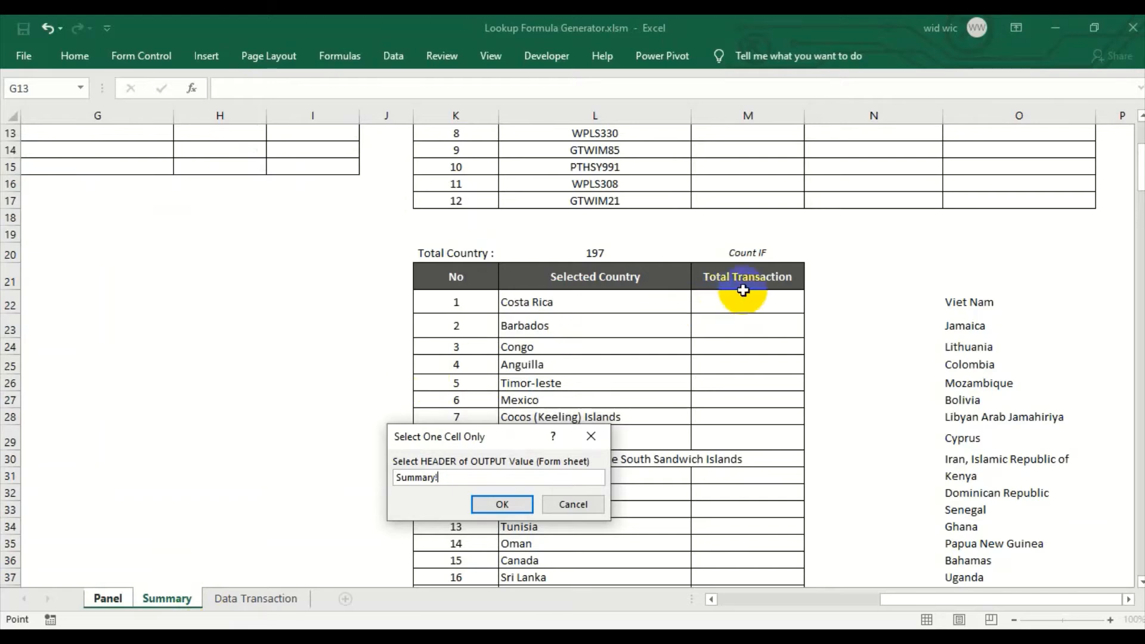
{"action": "left_click", "coordinate": [503, 501]}
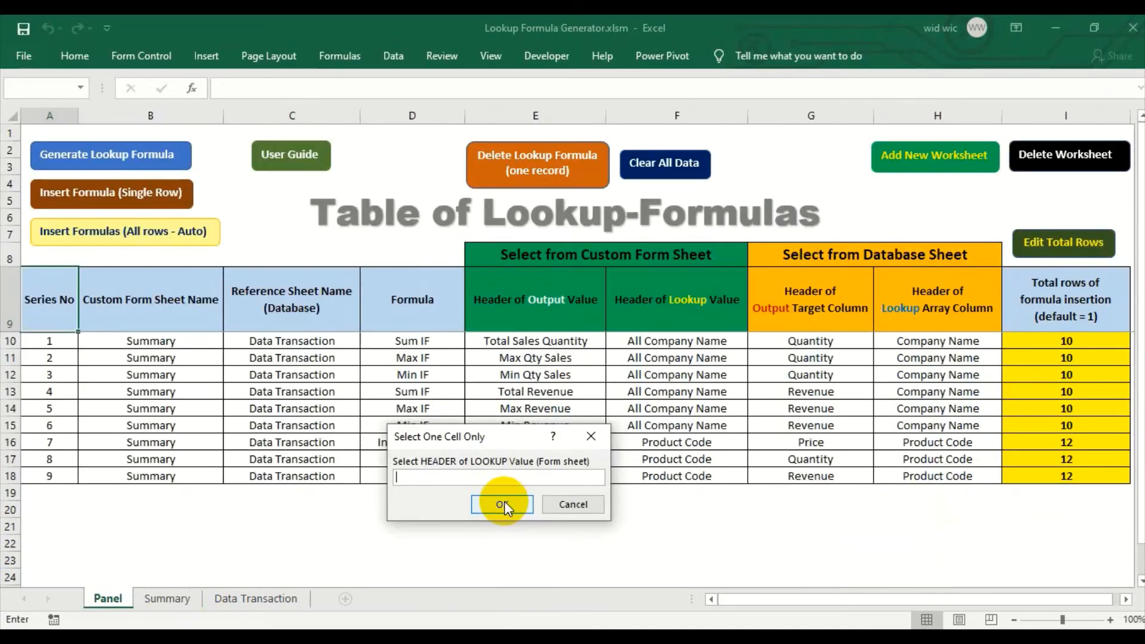
{"action": "left_click", "coordinate": [173, 601]}
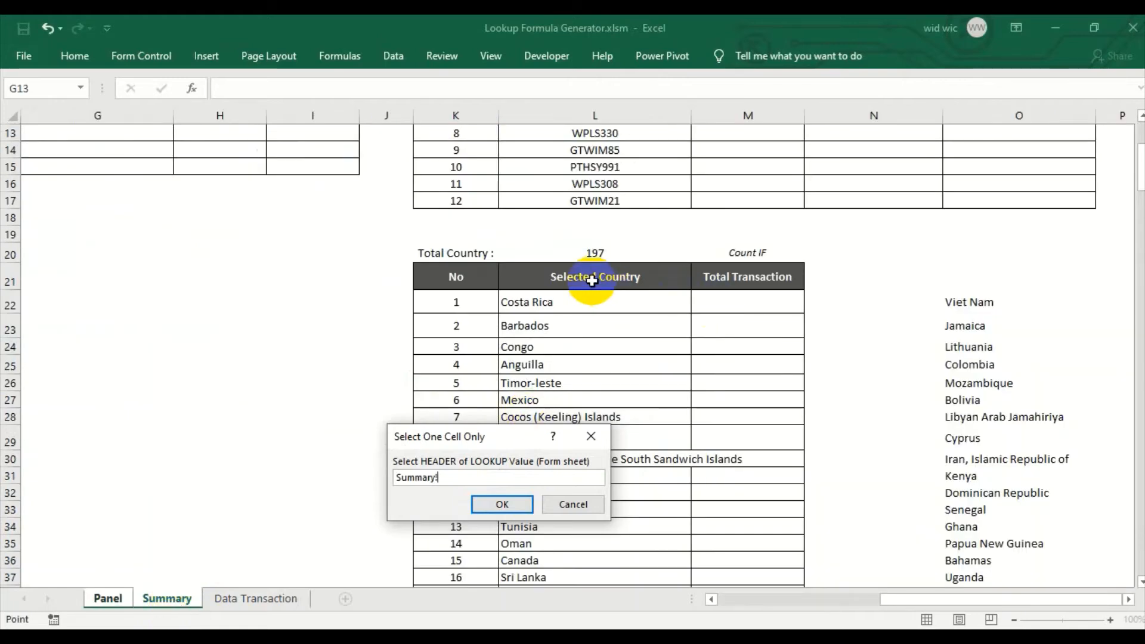
{"action": "left_click", "coordinate": [484, 506]}
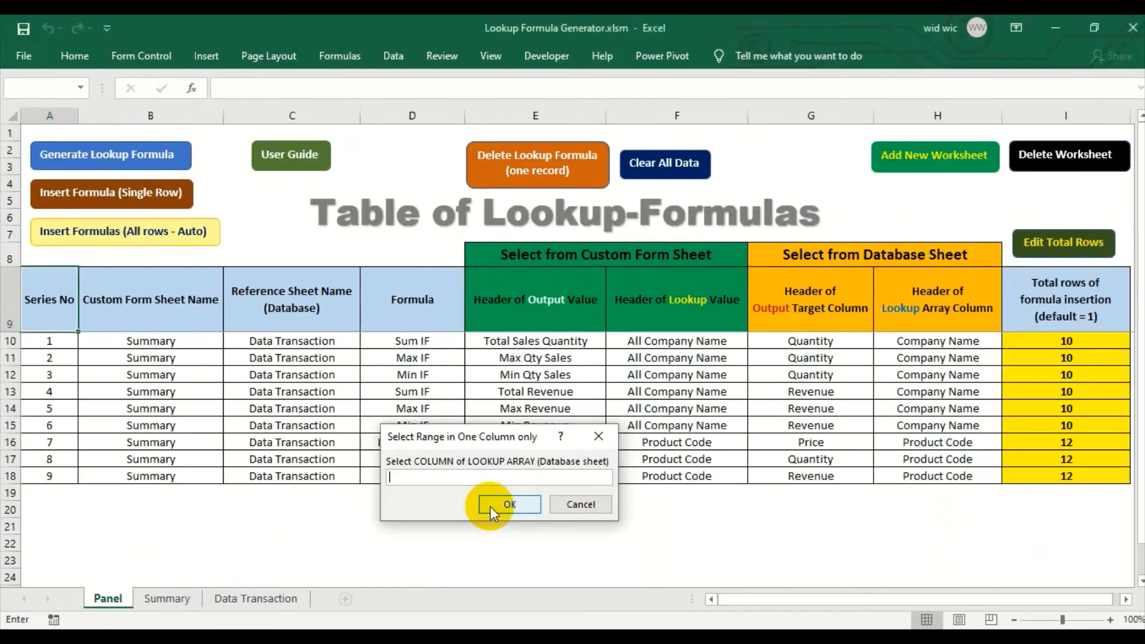
{"action": "left_click", "coordinate": [261, 598]}
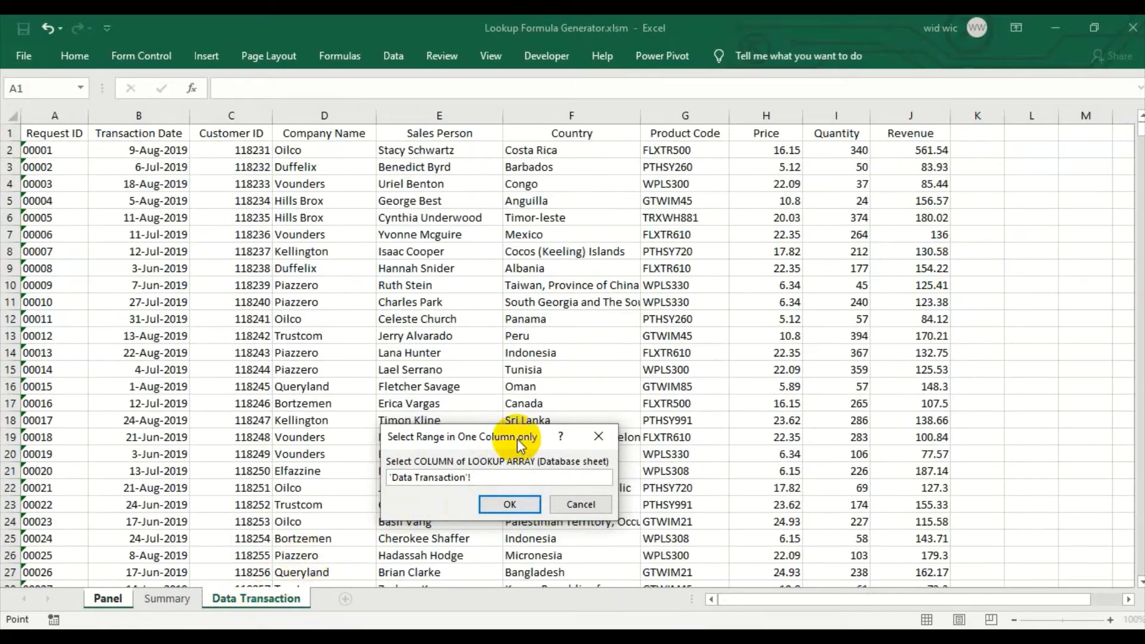
{"action": "left_click", "coordinate": [567, 116]}
{"action": "left_click", "coordinate": [510, 505]}
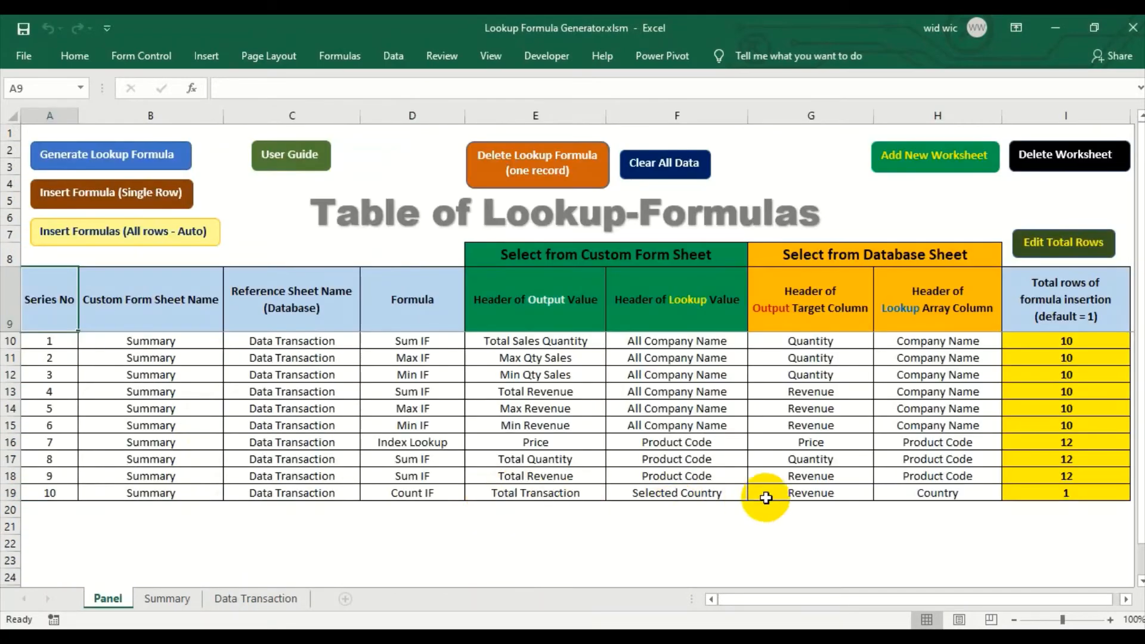
Step: Link the total rows of the Selected Country Count IF record to the Total Country cell with the formula =Summary!$L$20
{"action": "left_click", "coordinate": [1060, 494]}
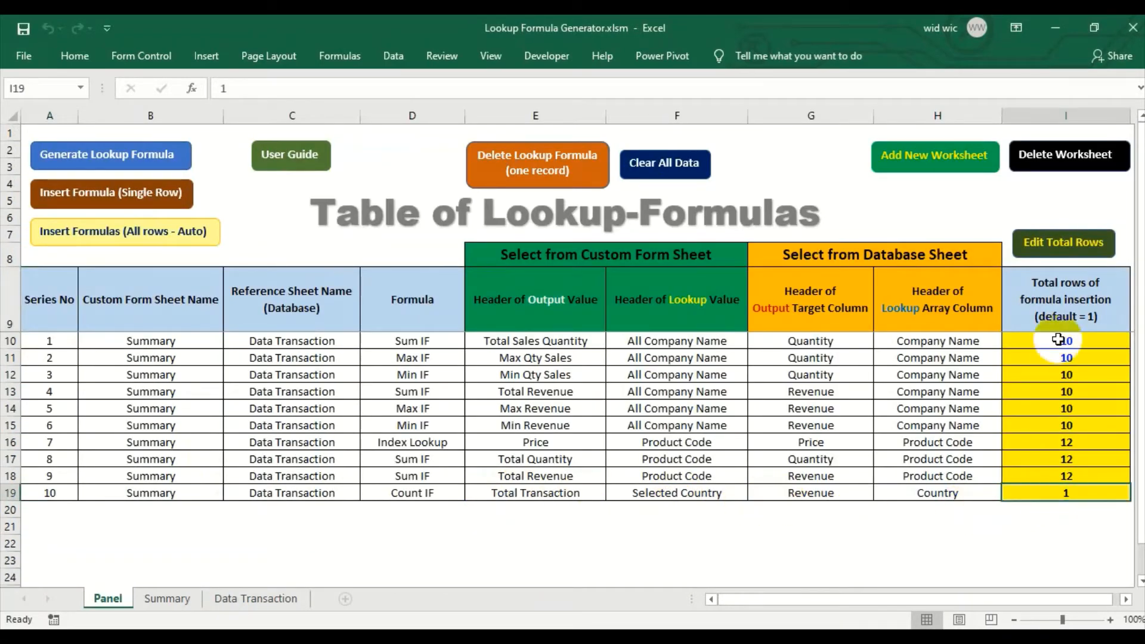
{"action": "left_click", "coordinate": [1099, 258]}
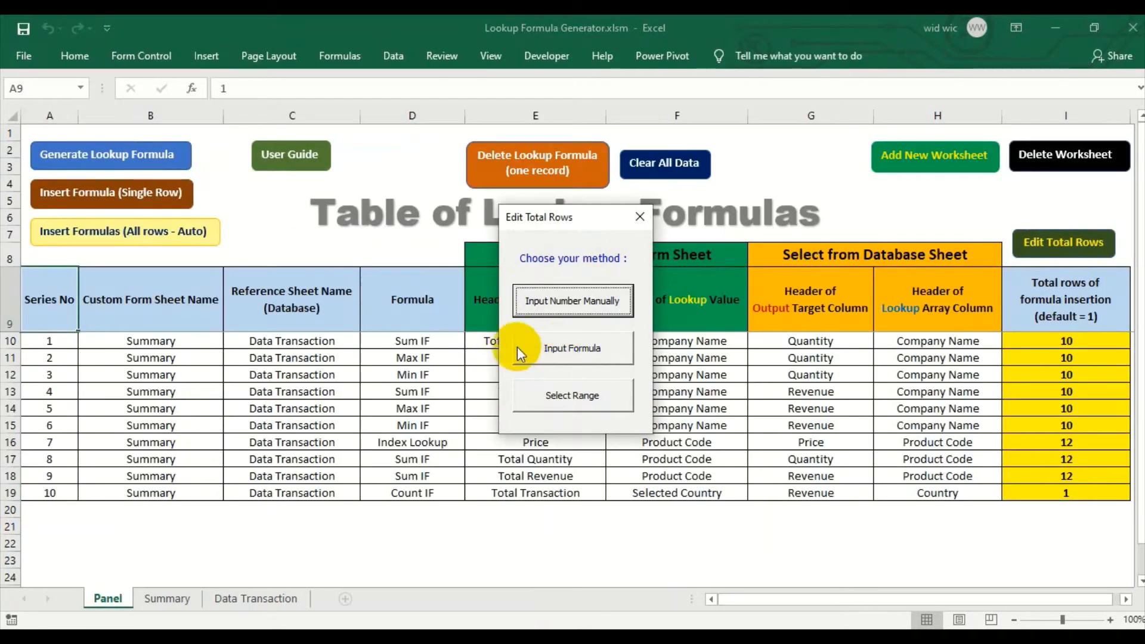
{"action": "left_click", "coordinate": [603, 352]}
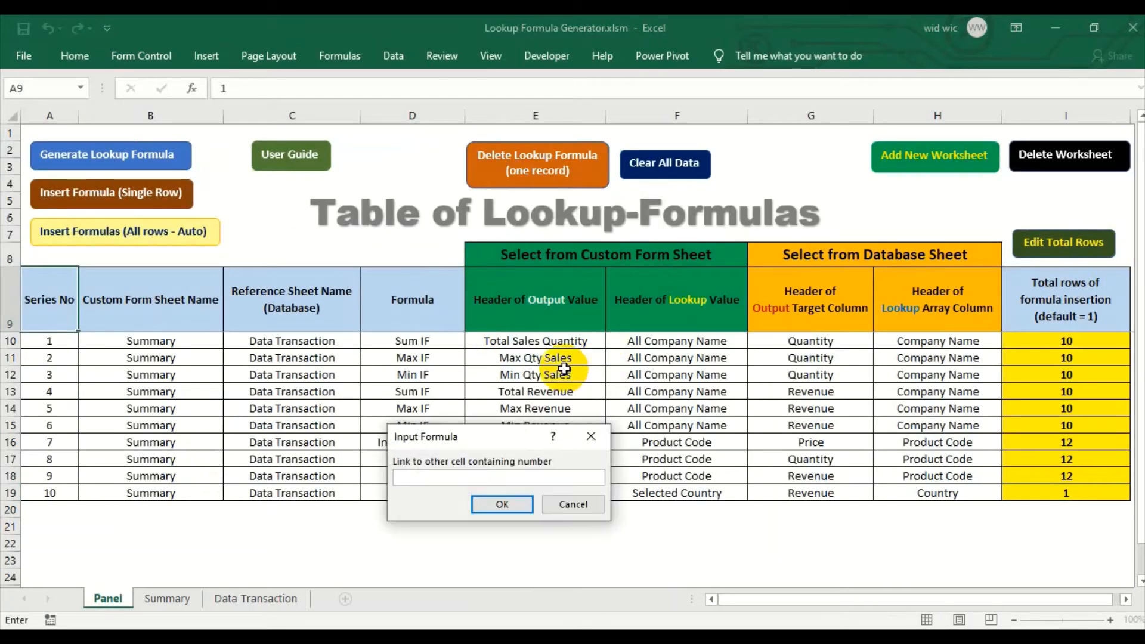
{"action": "left_click", "coordinate": [184, 599]}
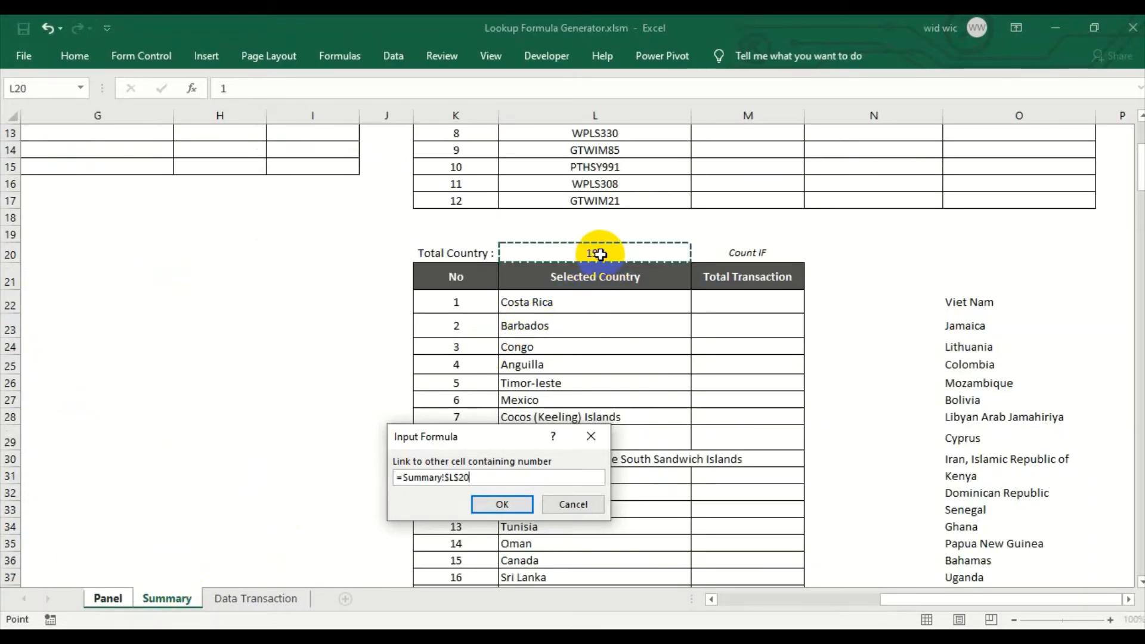
{"action": "left_click", "coordinate": [493, 507]}
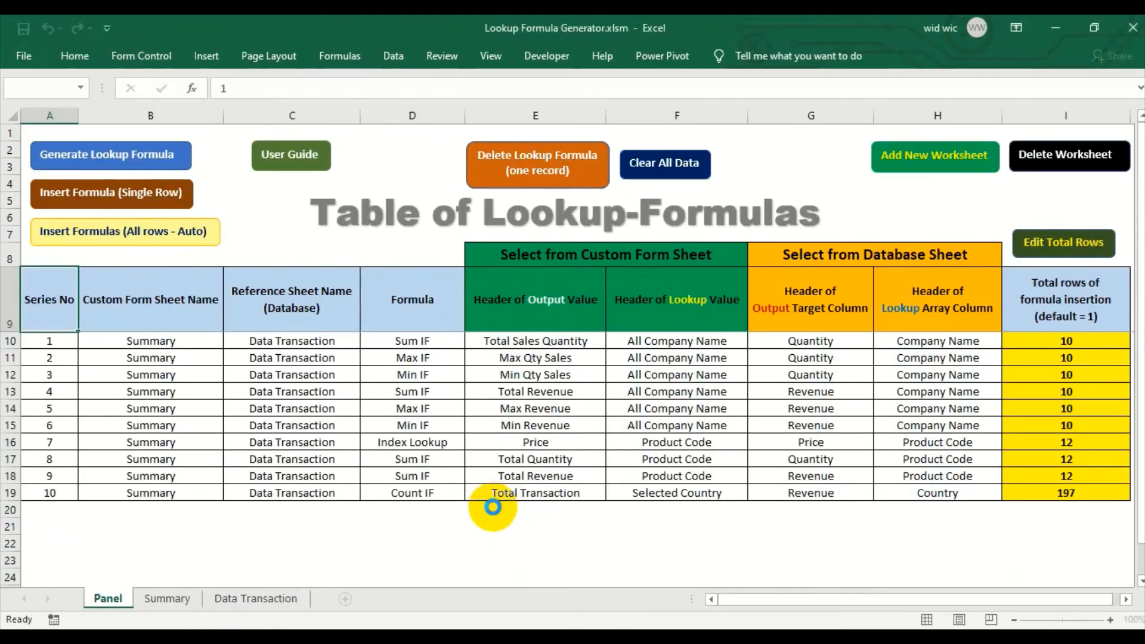
{"action": "left_click", "coordinate": [643, 411]}
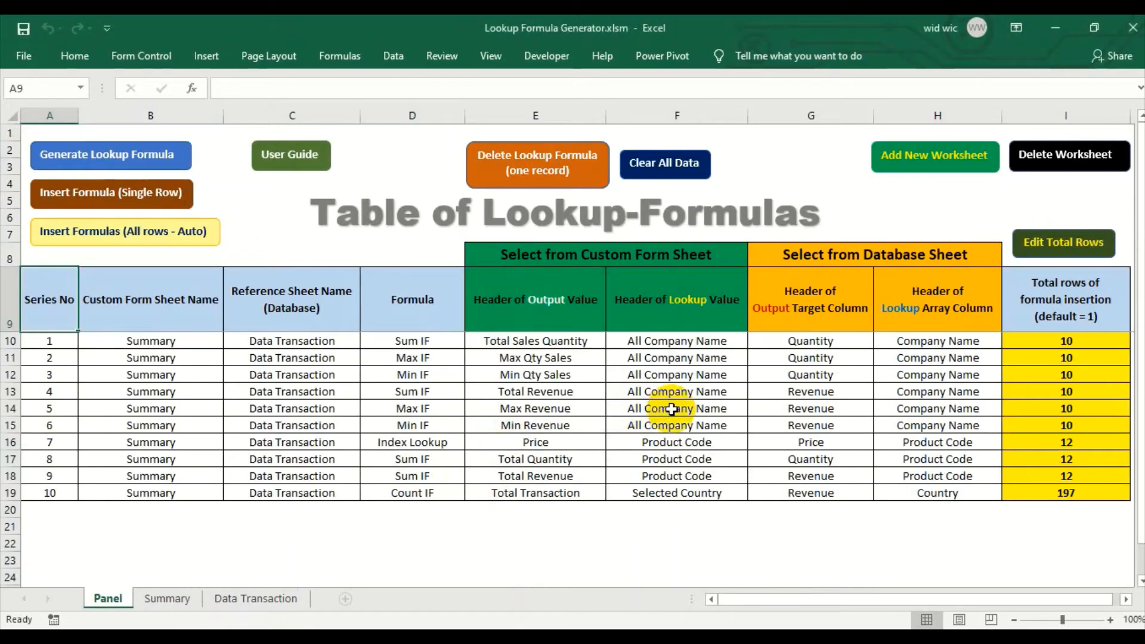
{"action": "left_click", "coordinate": [1032, 493]}
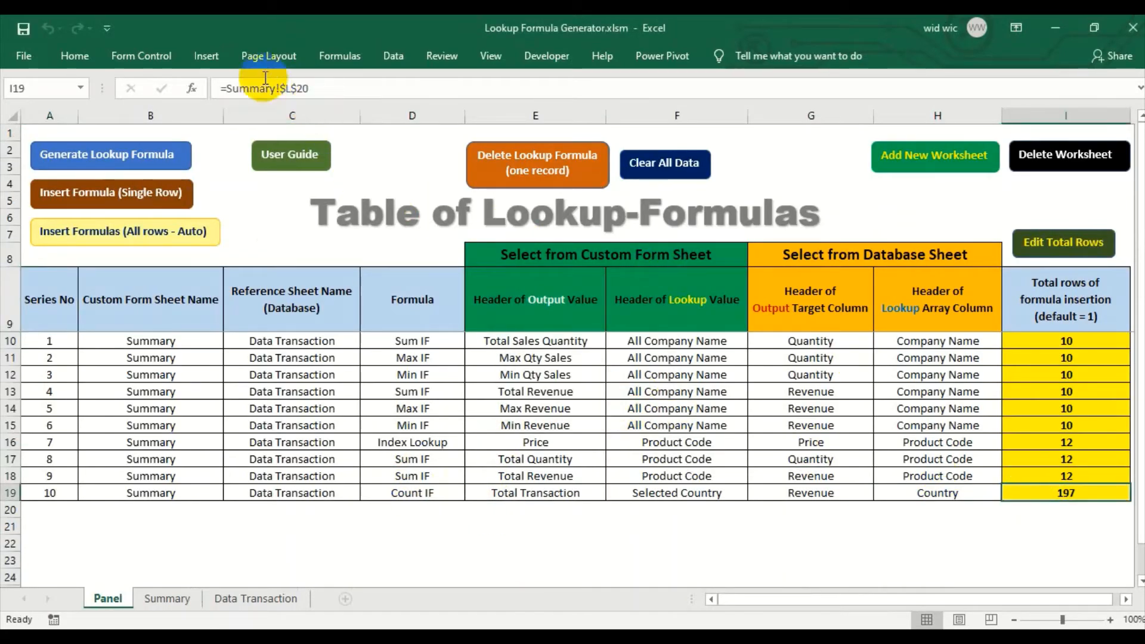
{"action": "left_click", "coordinate": [1036, 493]}
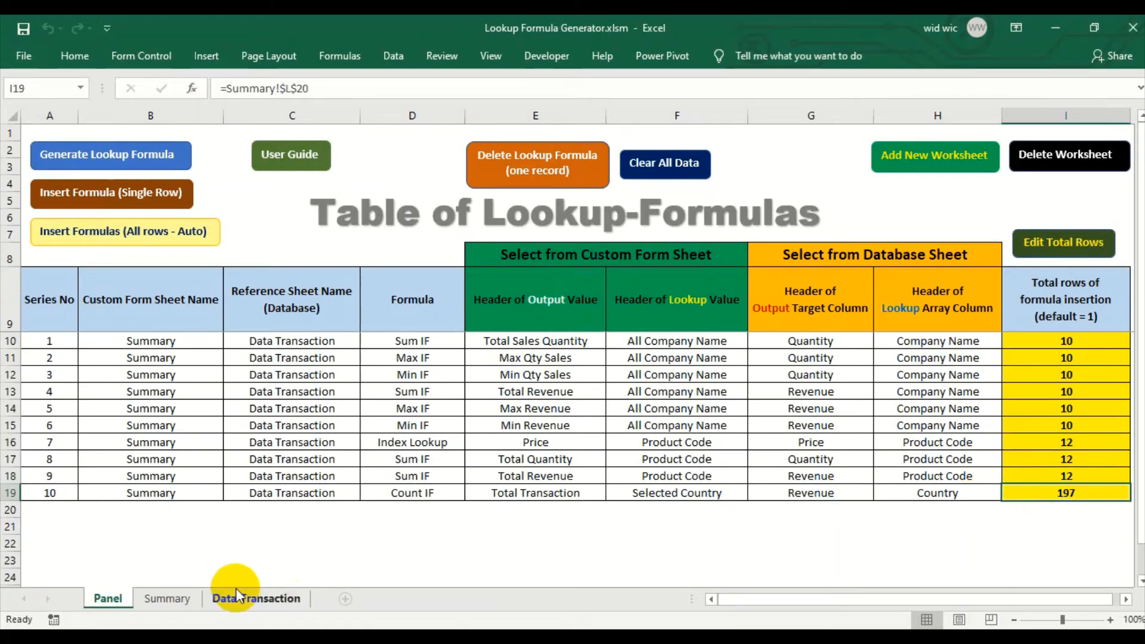
Step: Start a Count IF record using the Total Transaction header (D21) of the Summary sheet's Transaction Date table as output header
{"action": "left_click", "coordinate": [173, 600]}
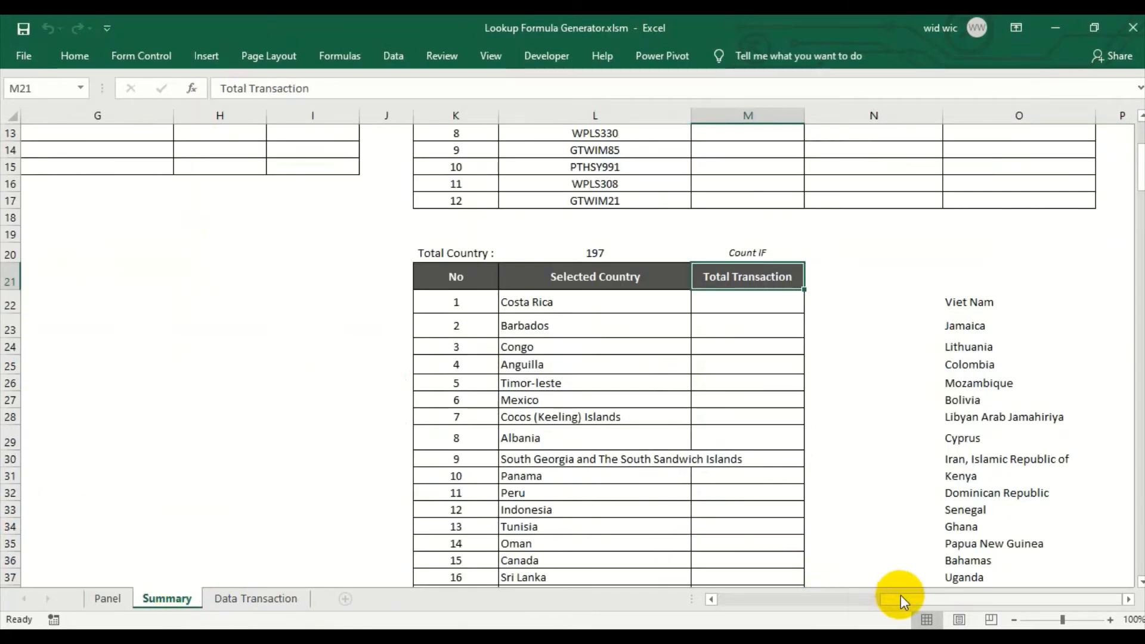
{"action": "left_click_drag", "start_coordinate": [900, 599], "coordinate": [716, 586]}
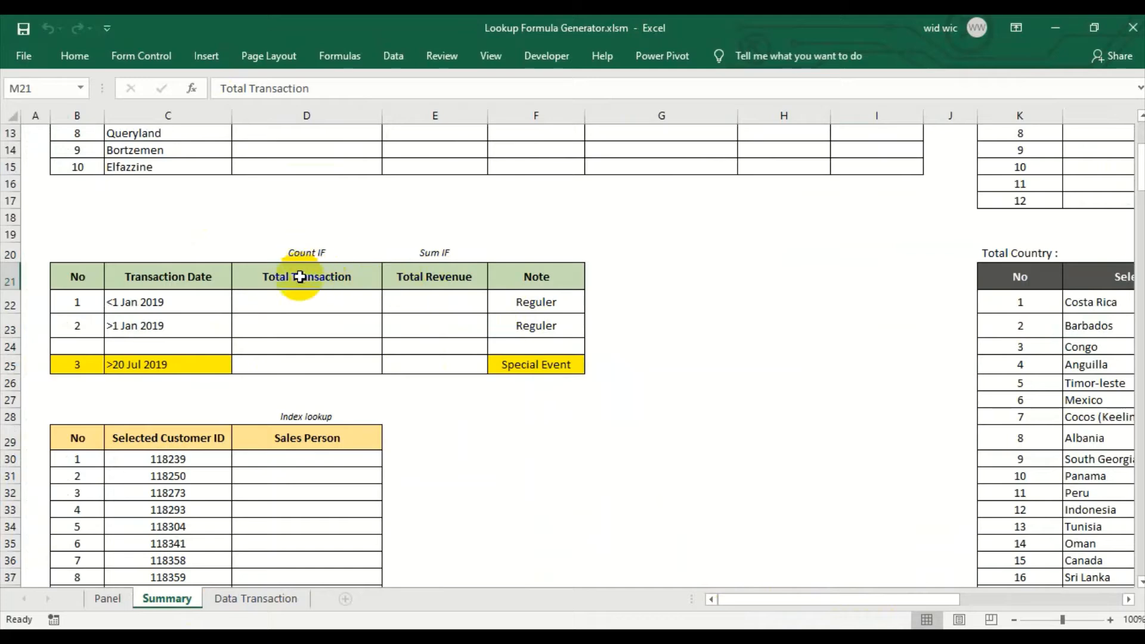
{"action": "left_click", "coordinate": [320, 278]}
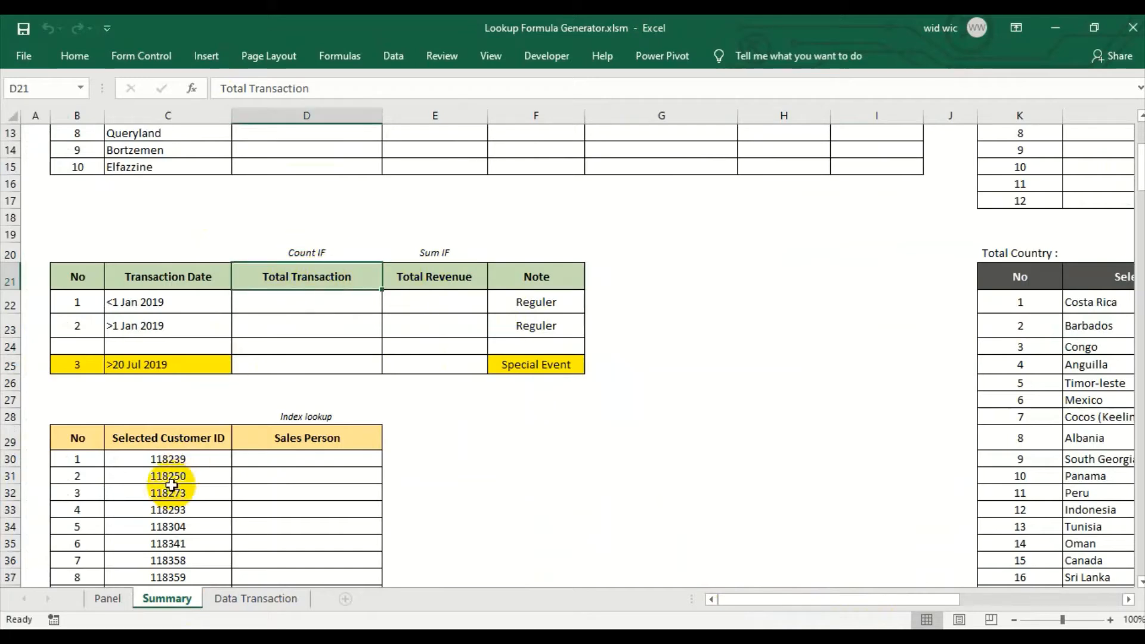
{"action": "left_click", "coordinate": [108, 599]}
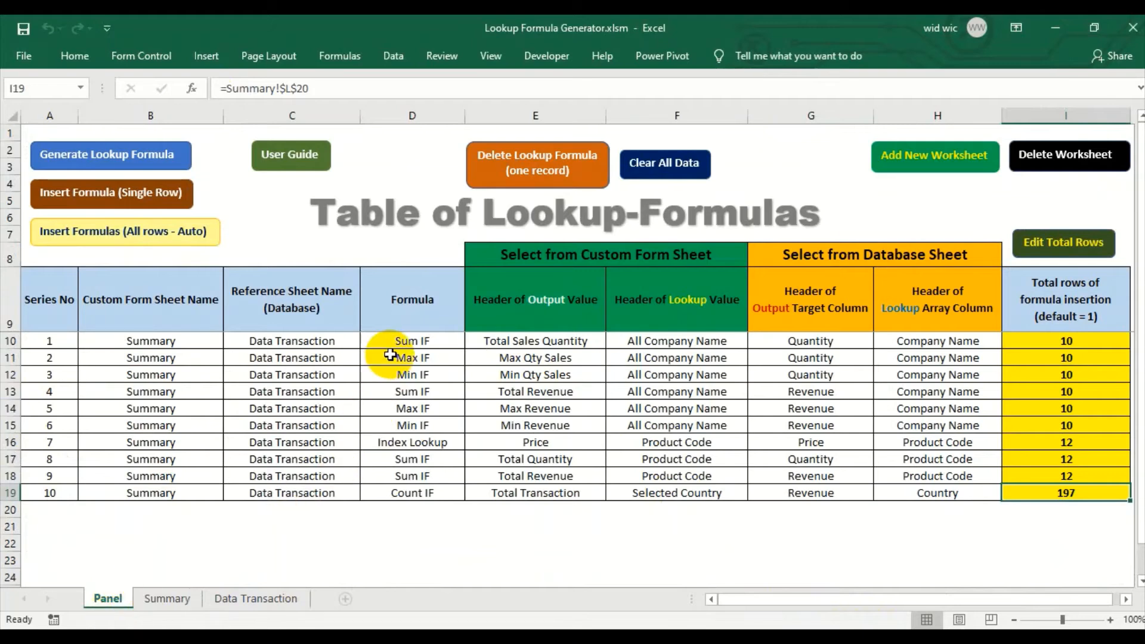
{"action": "left_click", "coordinate": [173, 161]}
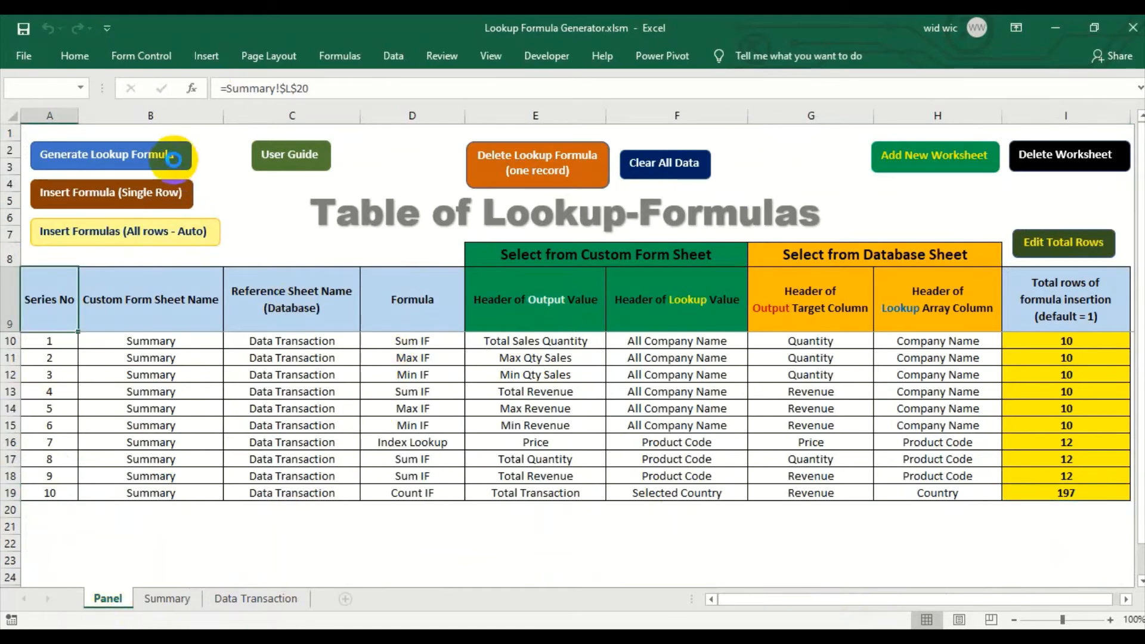
{"action": "left_click", "coordinate": [539, 305]}
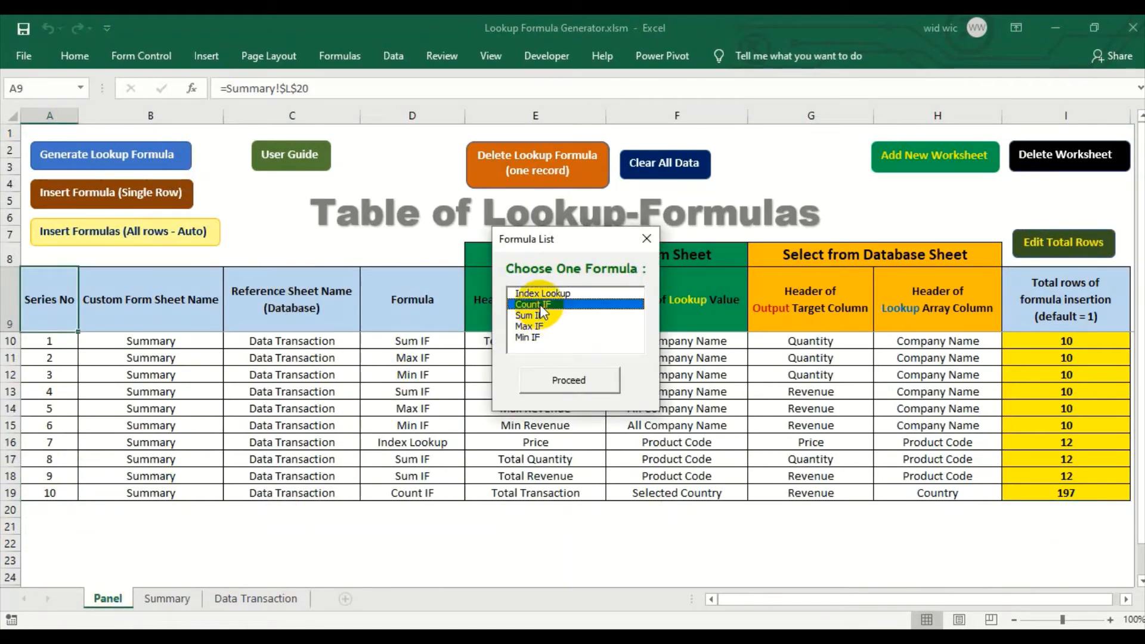
{"action": "left_click", "coordinate": [569, 380]}
{"action": "left_click", "coordinate": [170, 599]}
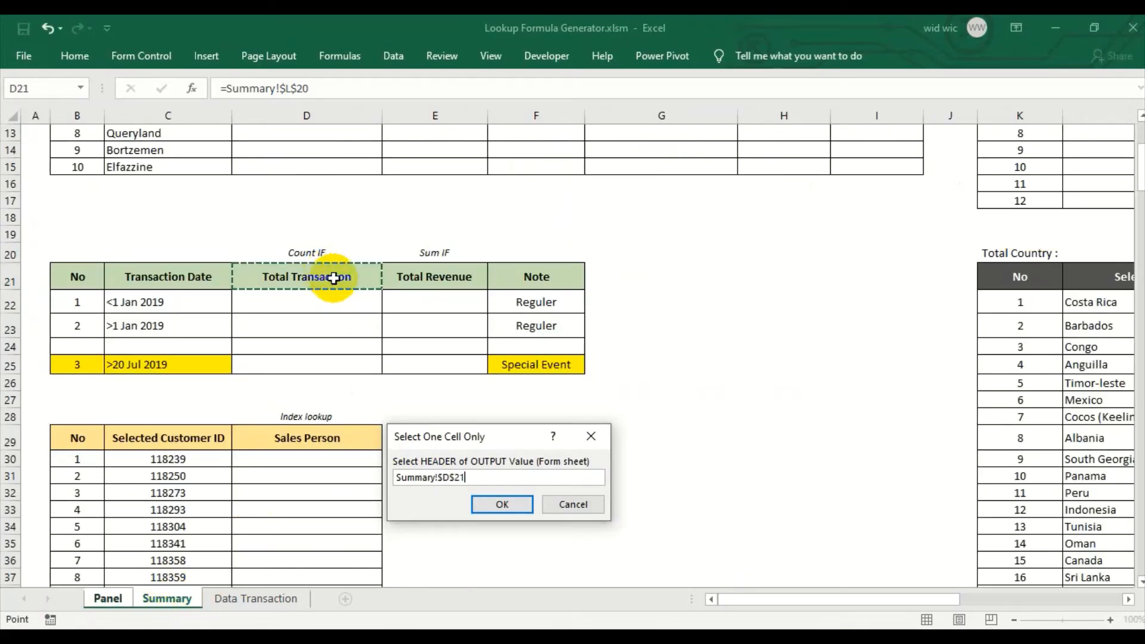
{"action": "left_click", "coordinate": [494, 502]}
Step: Complete the Count IF record with Summary's Transaction Date header (C21) as lookup header and Data Transaction's Transaction Date column as lookup array
{"action": "left_click", "coordinate": [167, 599]}
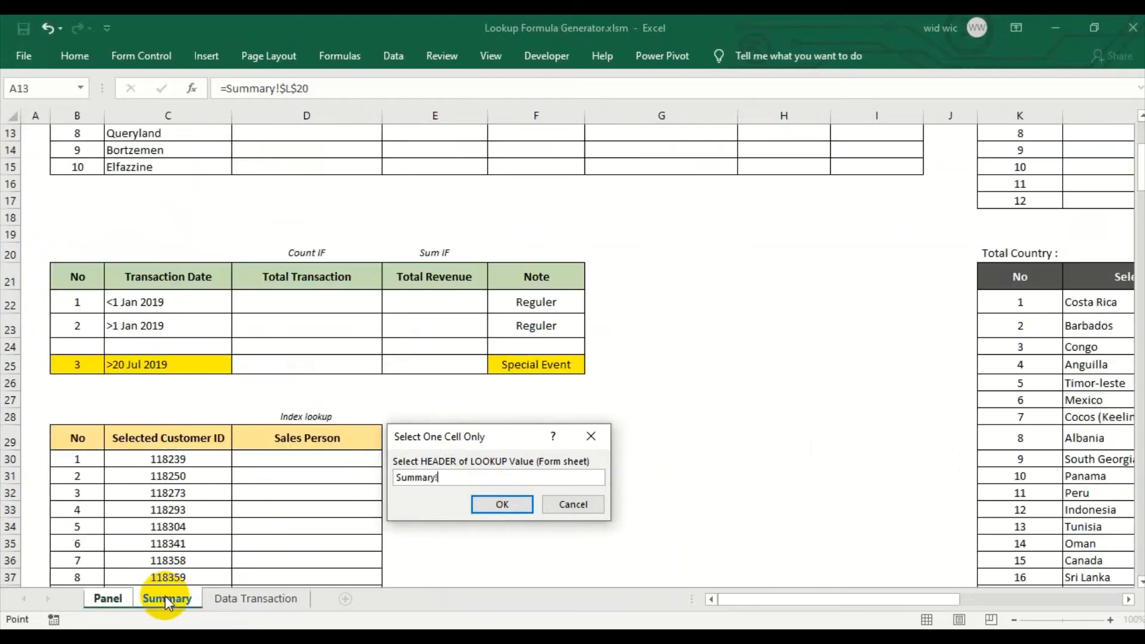
{"action": "left_click", "coordinate": [182, 276]}
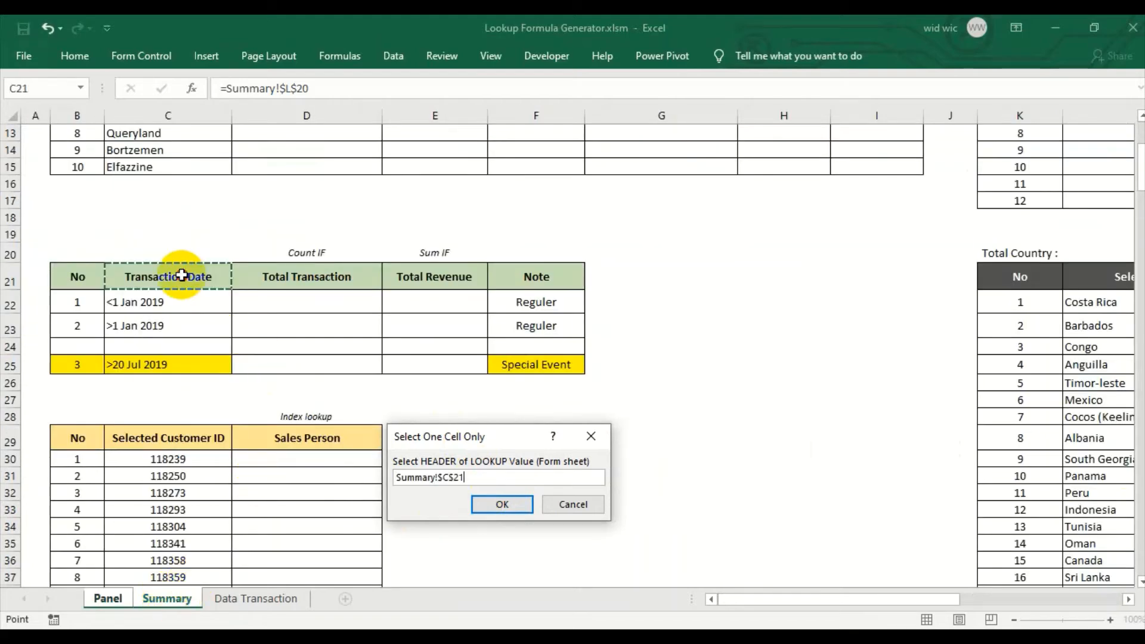
{"action": "left_click", "coordinate": [477, 502]}
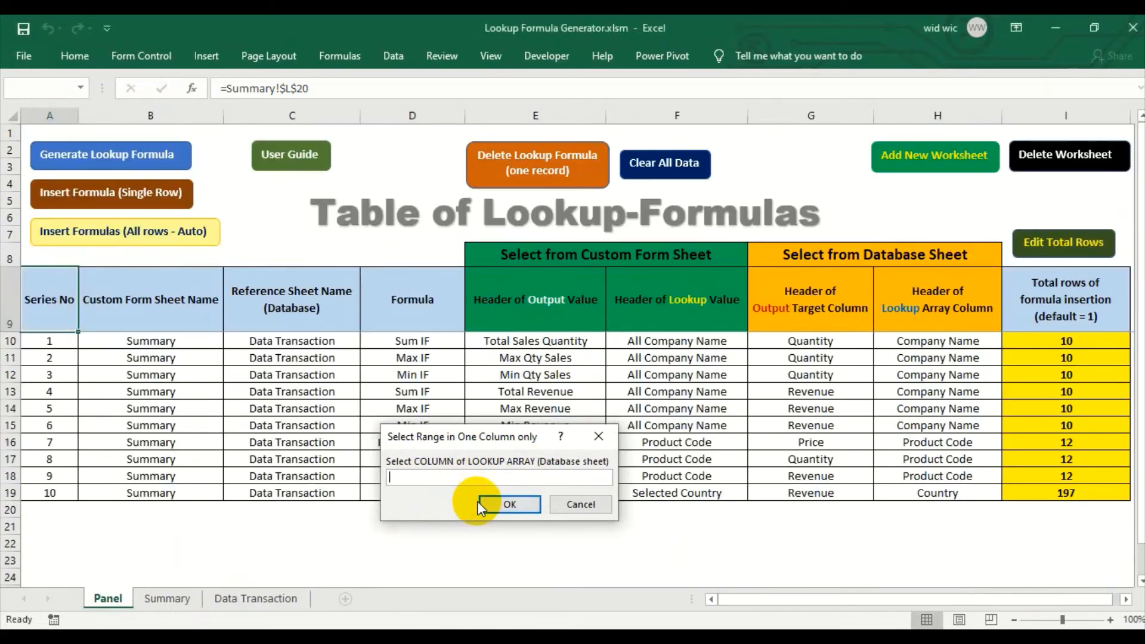
{"action": "left_click", "coordinate": [235, 599]}
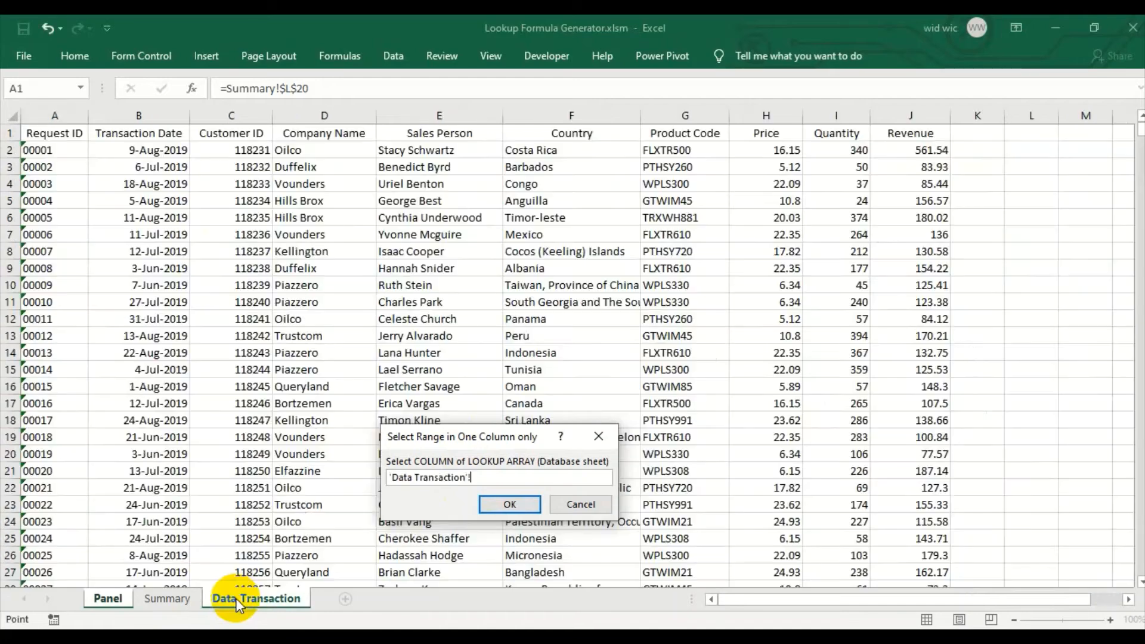
{"action": "left_click", "coordinate": [146, 110]}
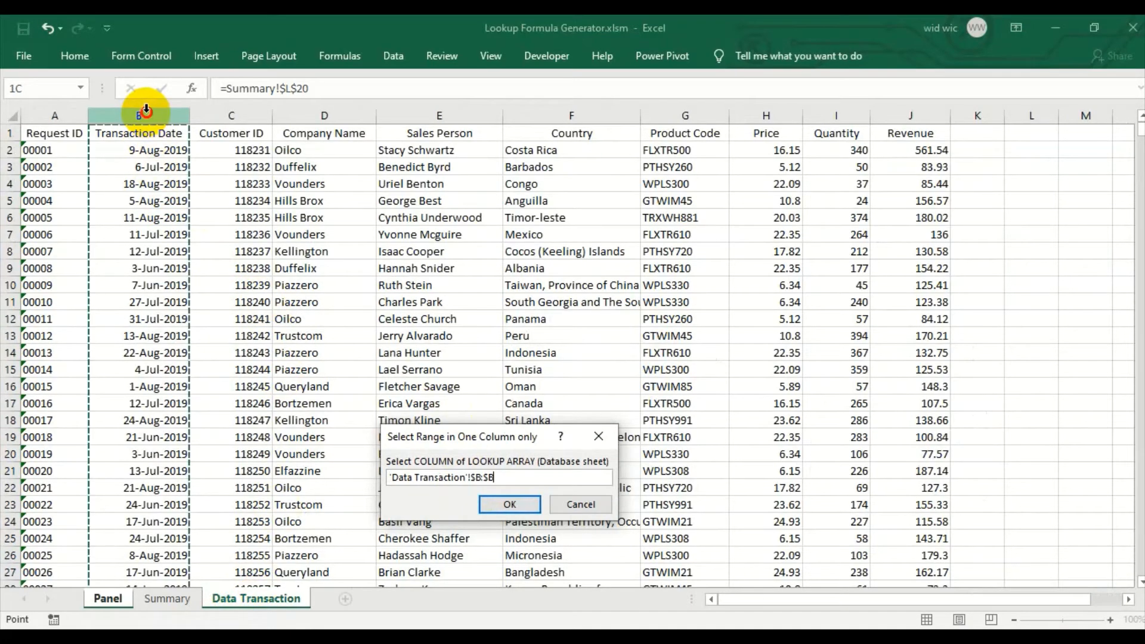
{"action": "left_click", "coordinate": [489, 504]}
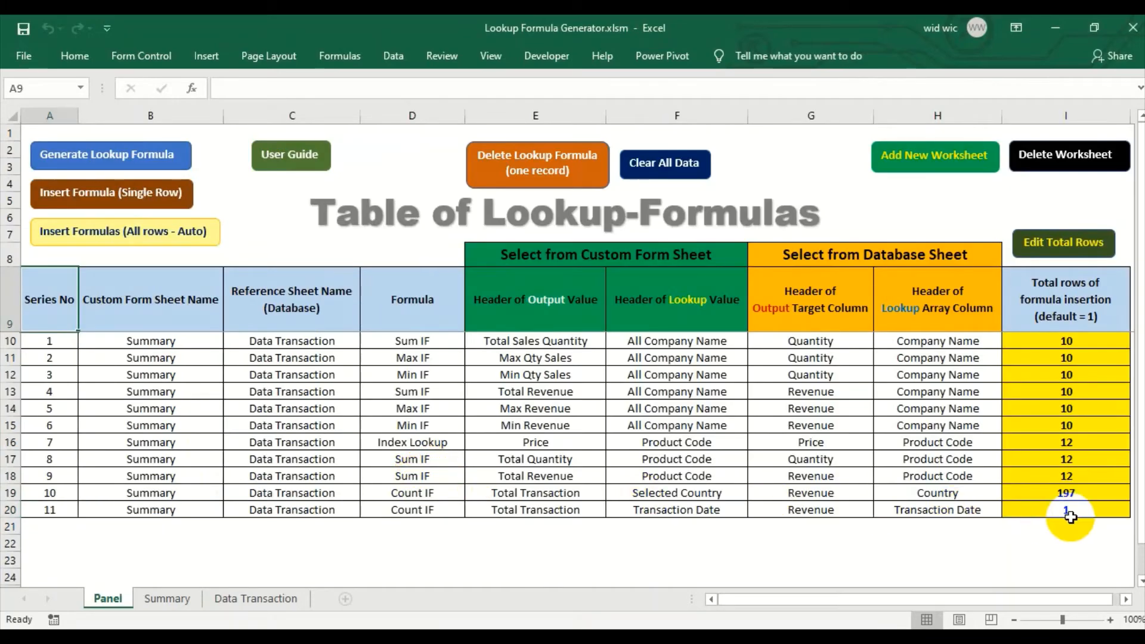
Step: Set the total rows of the Transaction Date Count IF record by selecting the range D22:D25 on the Summary sheet
{"action": "left_click", "coordinate": [1077, 510]}
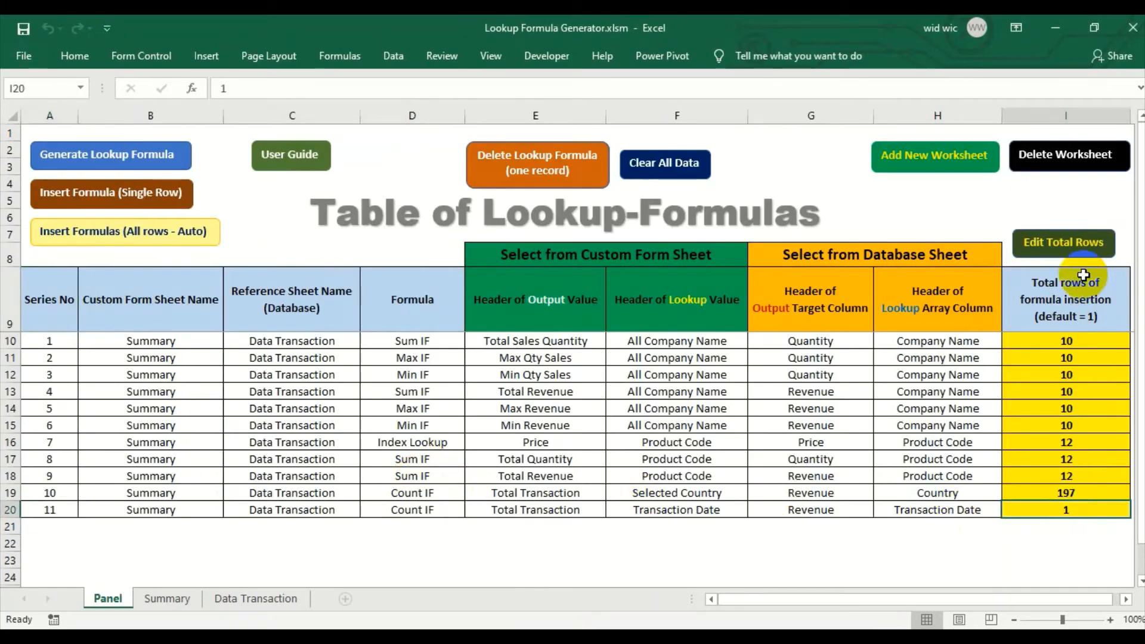
{"action": "left_click", "coordinate": [1081, 257]}
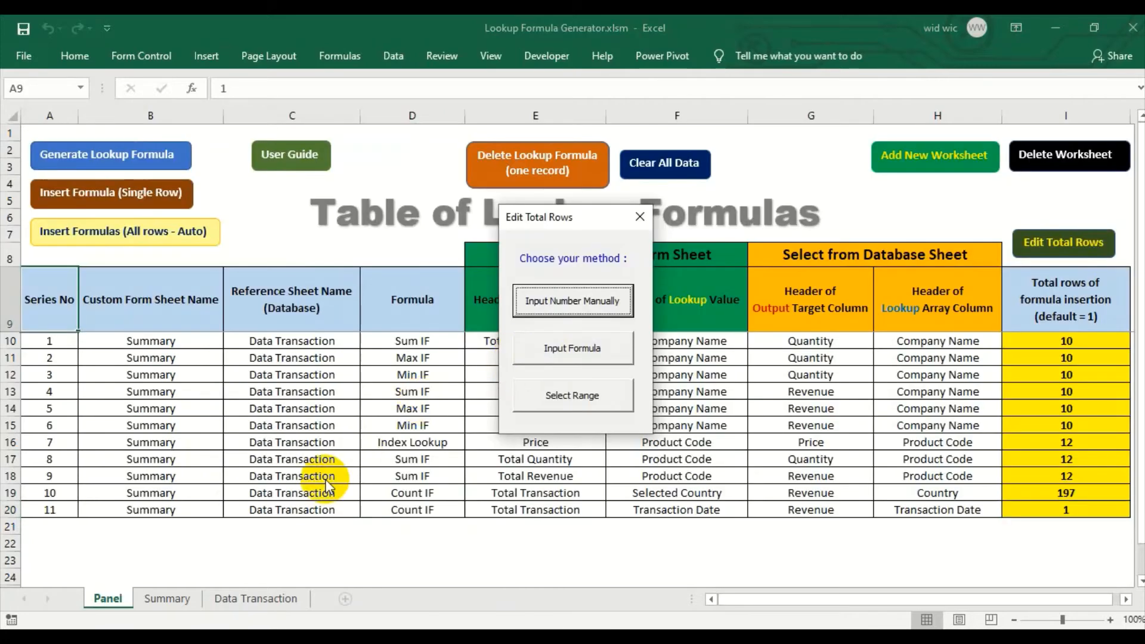
{"action": "left_click", "coordinate": [588, 394]}
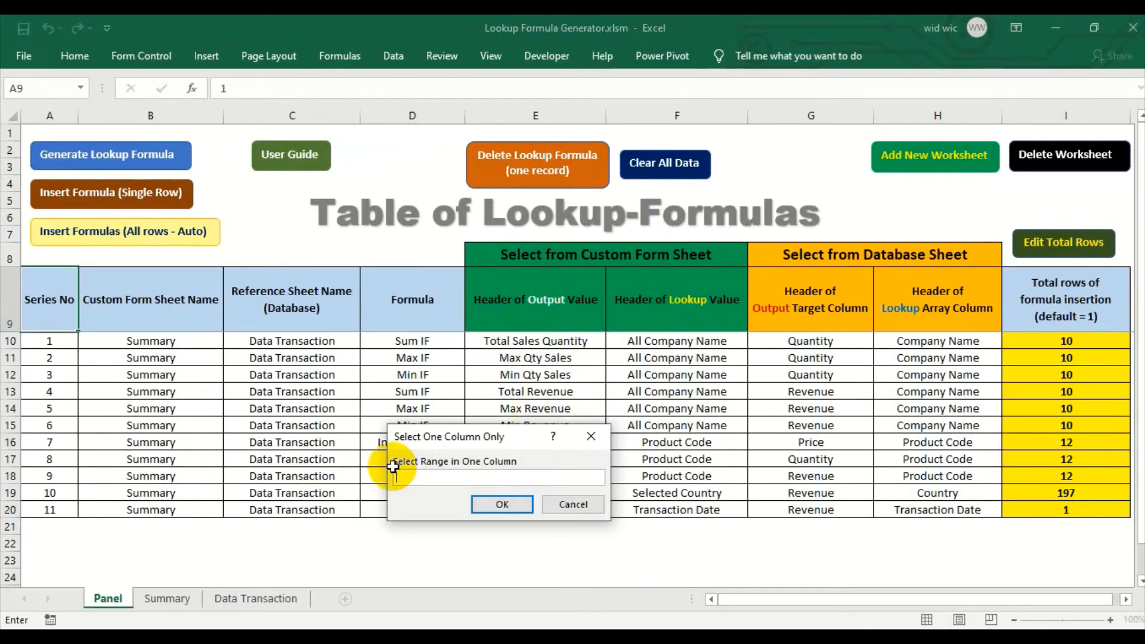
{"action": "left_click", "coordinate": [170, 599]}
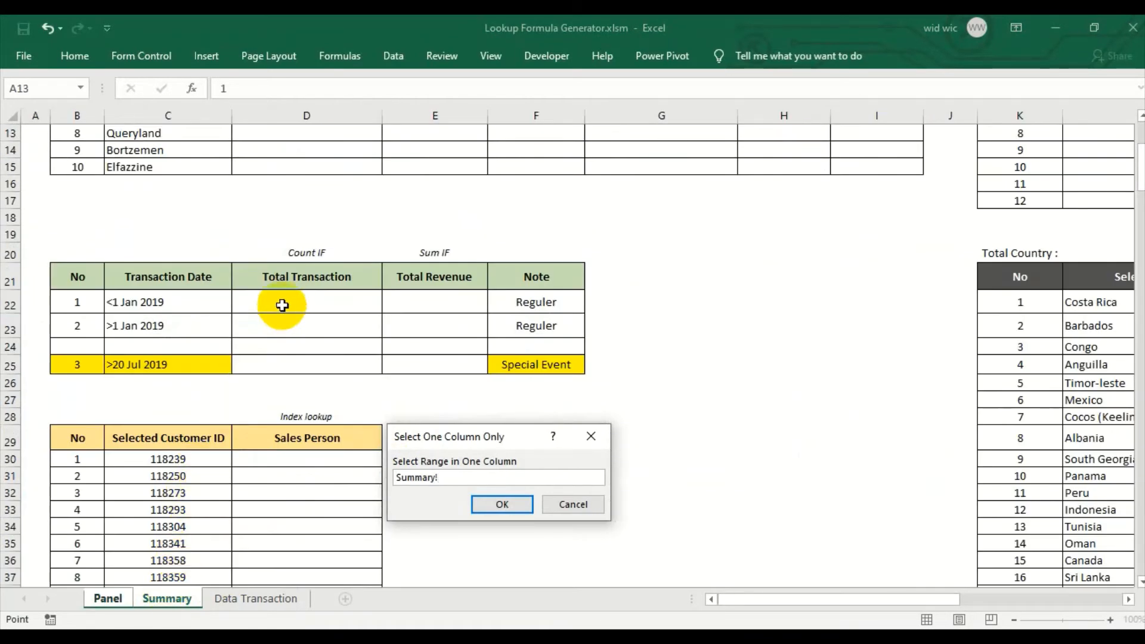
{"action": "left_click_drag", "start_coordinate": [281, 302], "coordinate": [297, 375]}
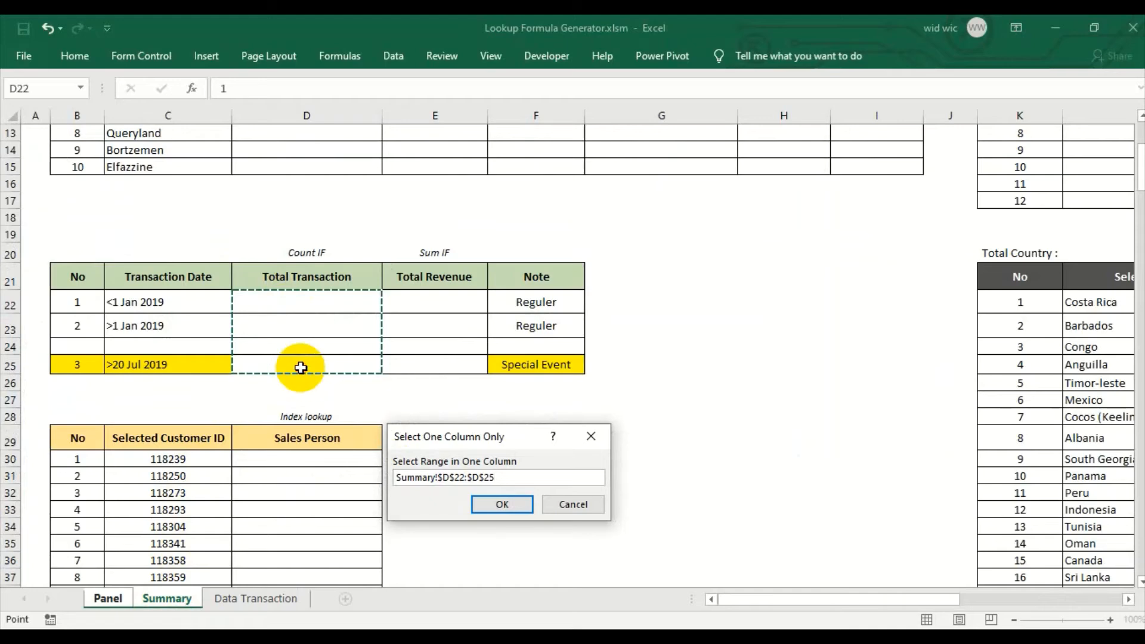
{"action": "left_click", "coordinate": [501, 504]}
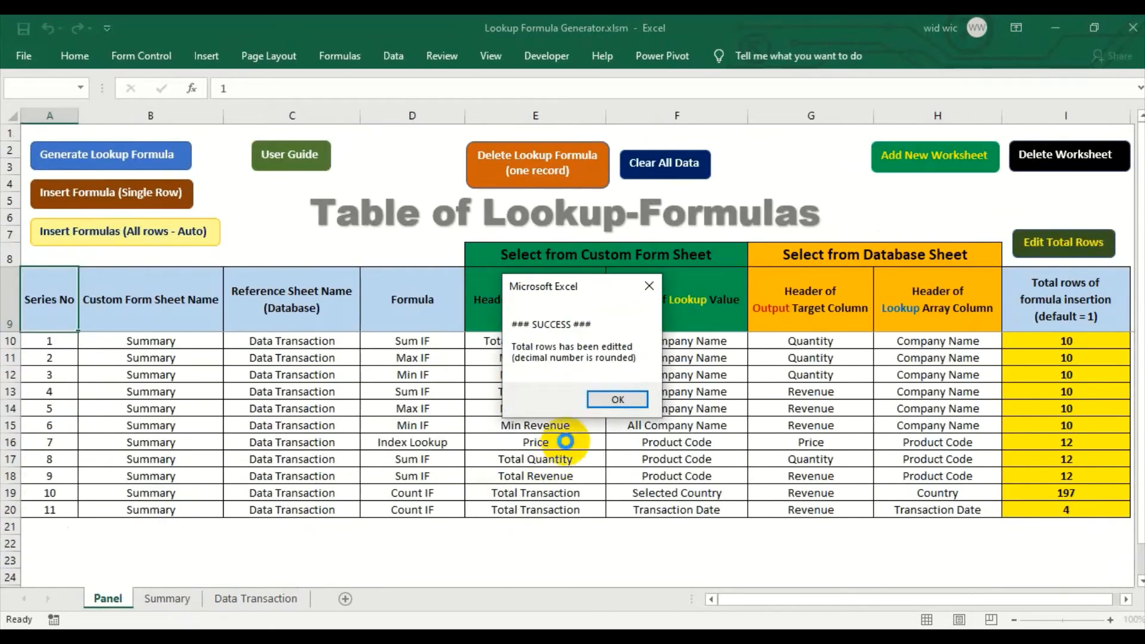
{"action": "left_click", "coordinate": [614, 400]}
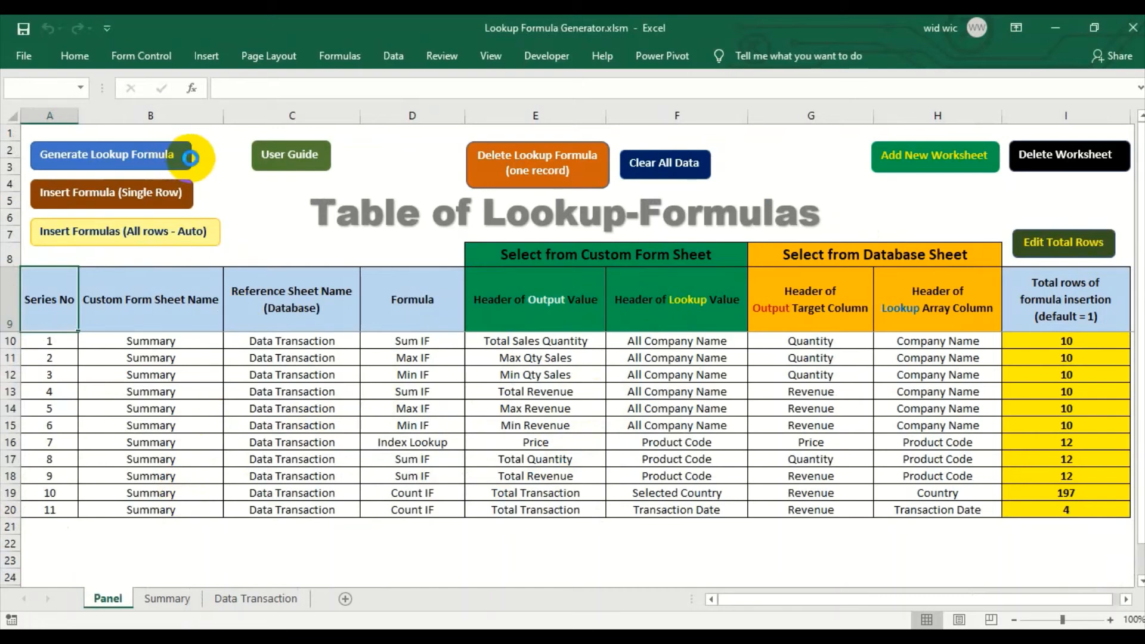
Step: Start a Sum IF record with Summary's Total Revenue (E21) as output header and Transaction Date (C21) as lookup header
{"action": "left_click", "coordinate": [190, 158]}
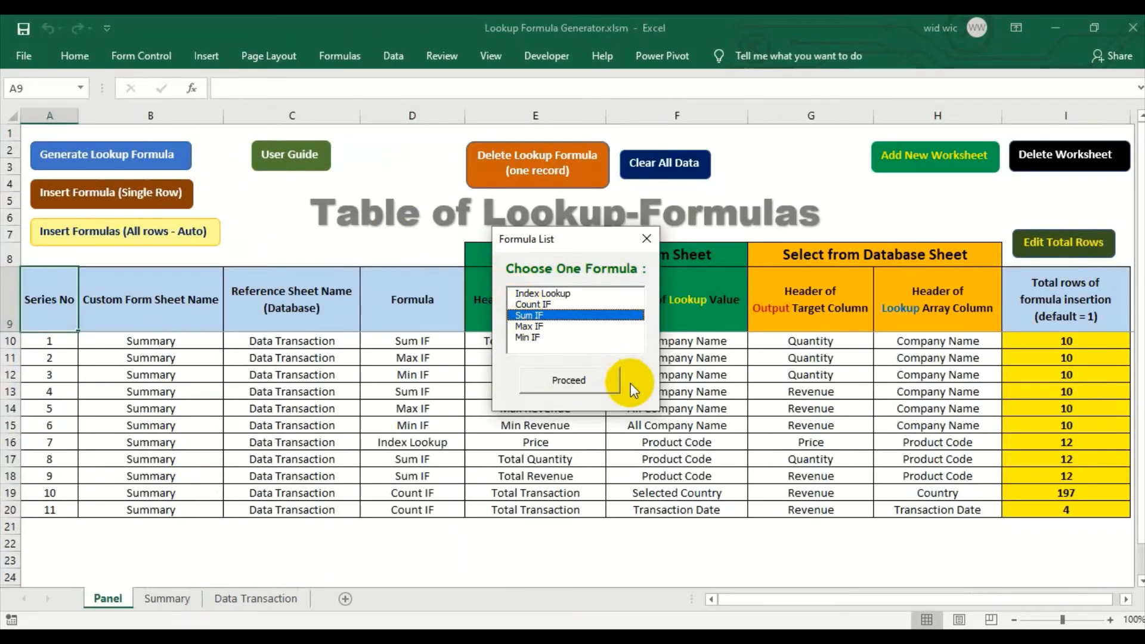
{"action": "left_click", "coordinate": [606, 385]}
{"action": "left_click", "coordinate": [173, 598]}
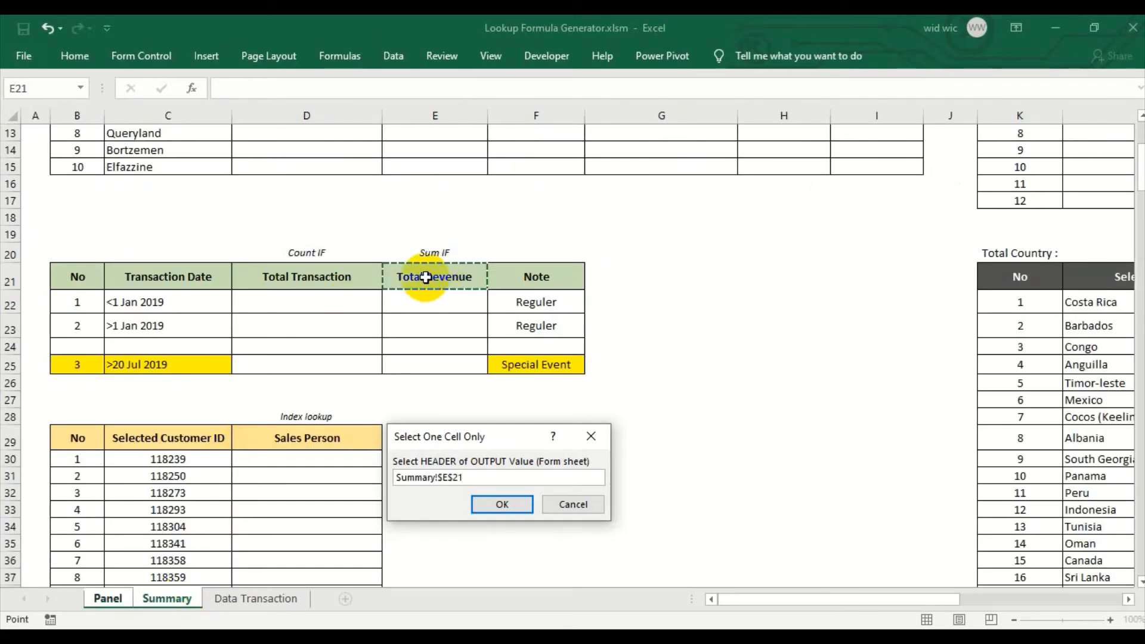
{"action": "left_click", "coordinate": [502, 504]}
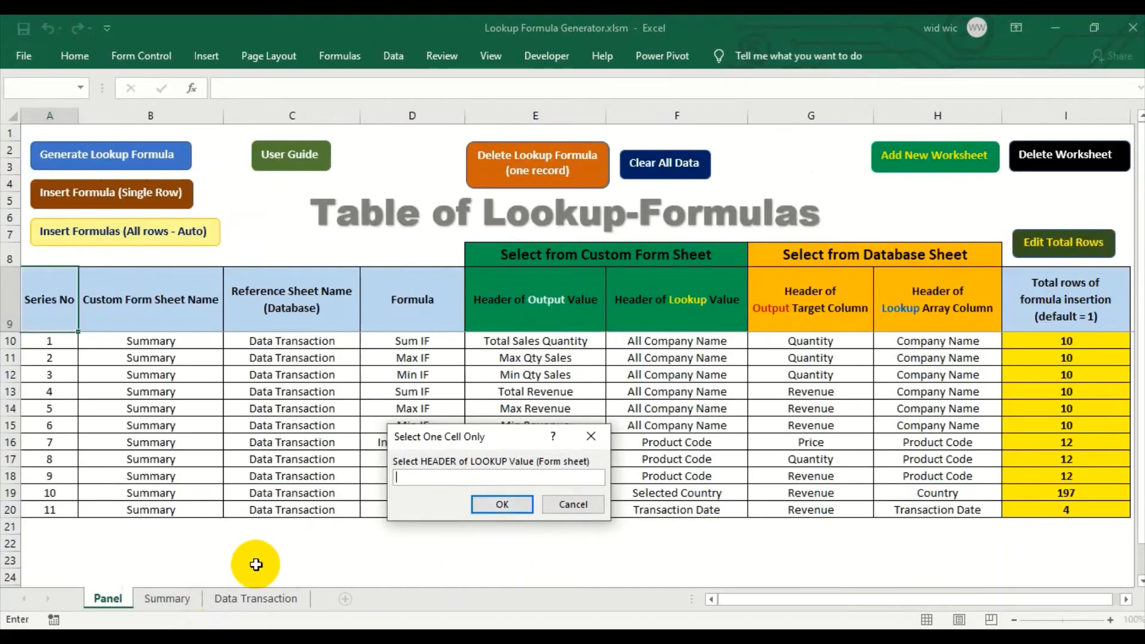
{"action": "left_click", "coordinate": [167, 599]}
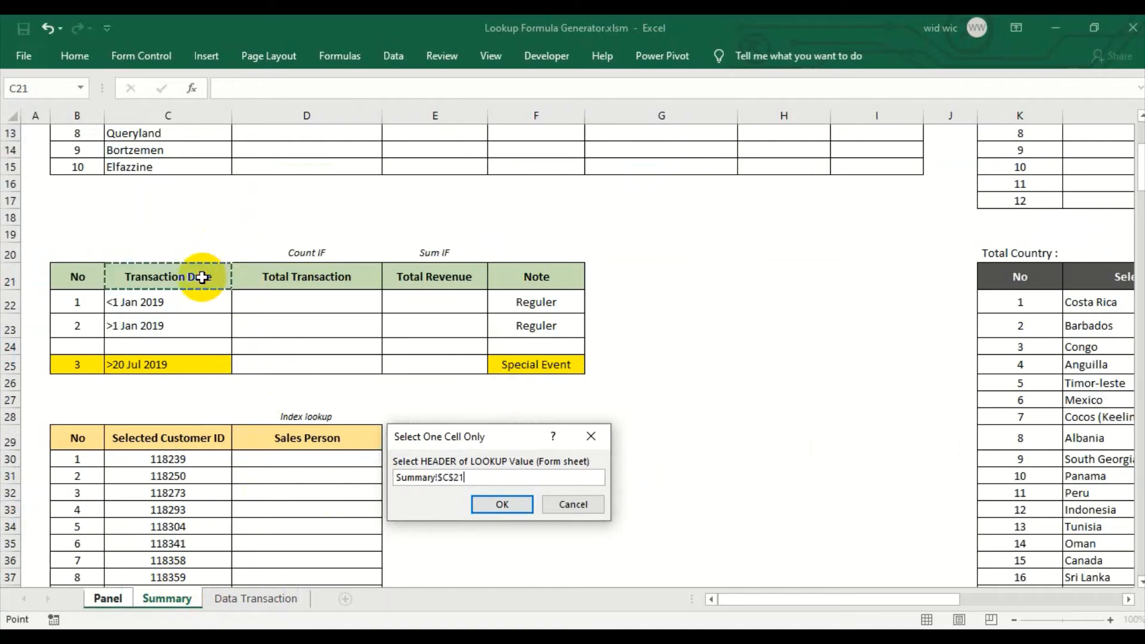
{"action": "left_click", "coordinate": [511, 505]}
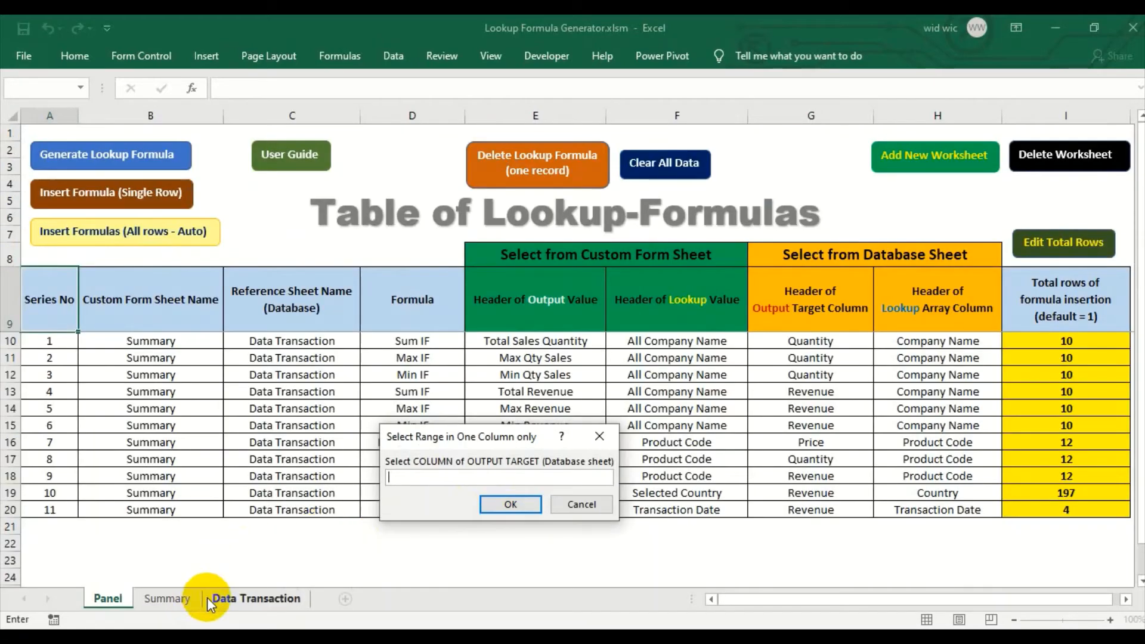
Step: Complete the Sum IF record with Data Transaction's Revenue column as output target and its Transaction Date column as lookup array
{"action": "left_click", "coordinate": [221, 598]}
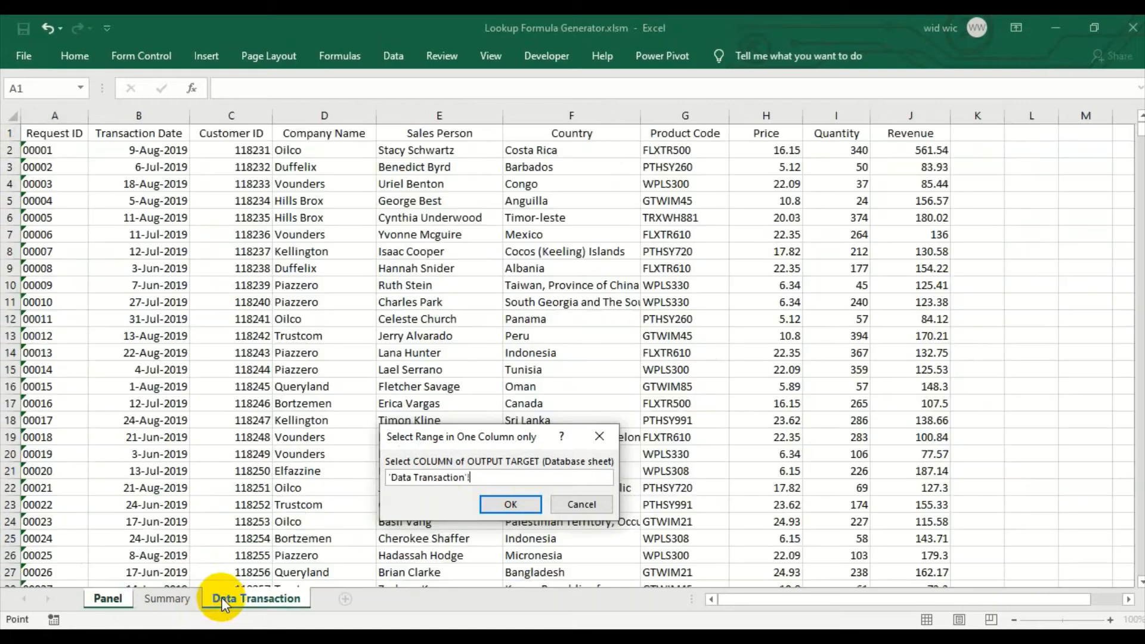
{"action": "left_click", "coordinate": [907, 114]}
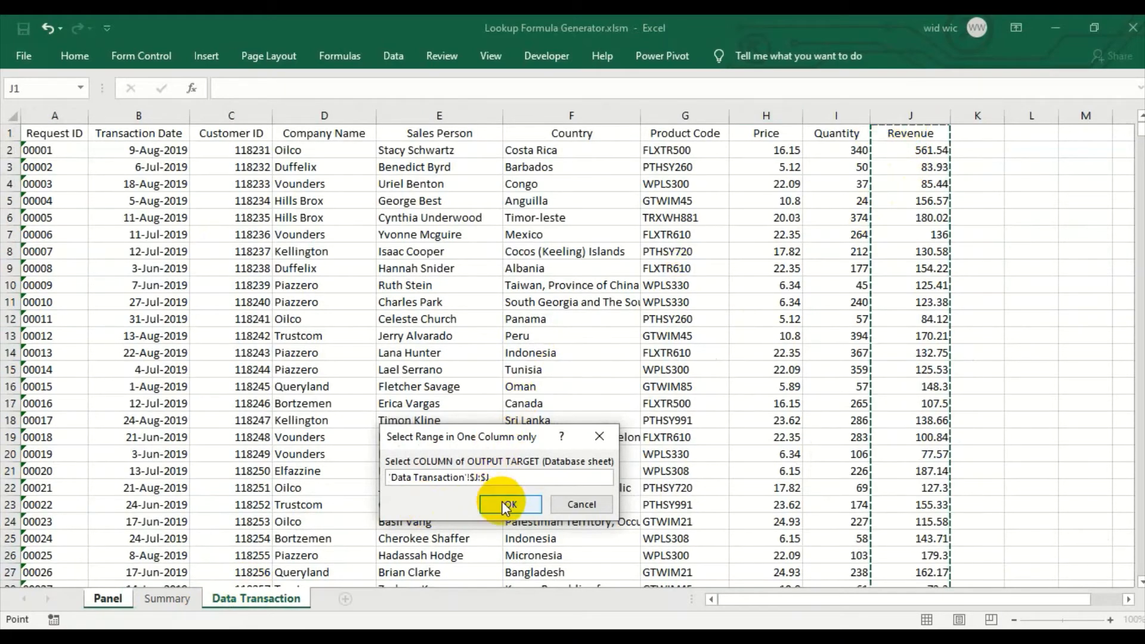
{"action": "left_click", "coordinate": [506, 506]}
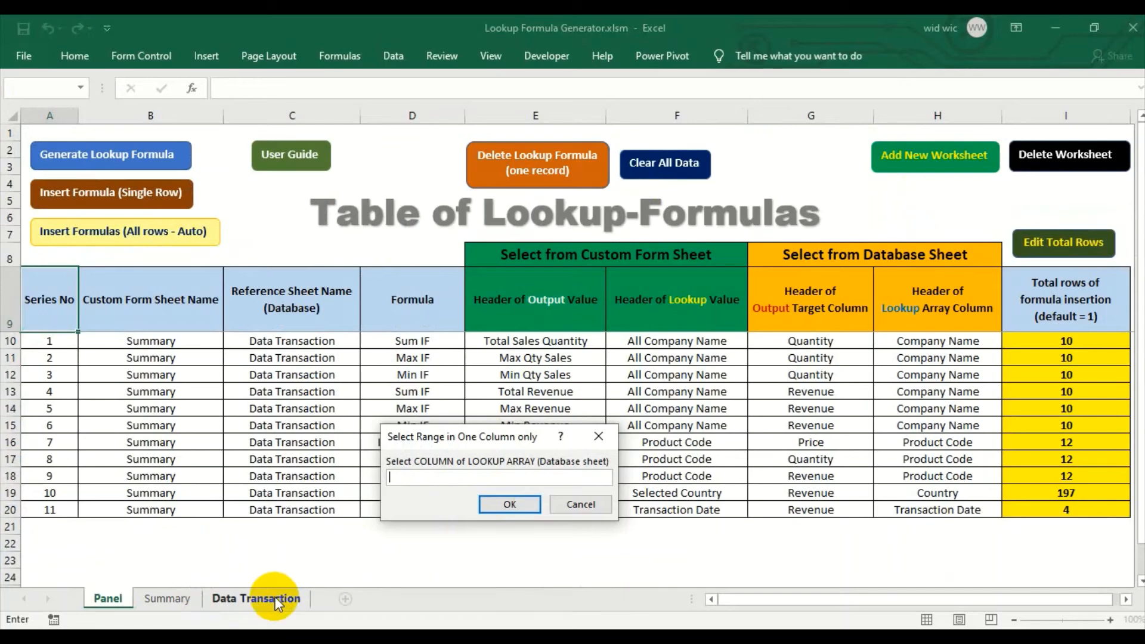
{"action": "left_click", "coordinate": [276, 600]}
{"action": "left_click", "coordinate": [156, 109]}
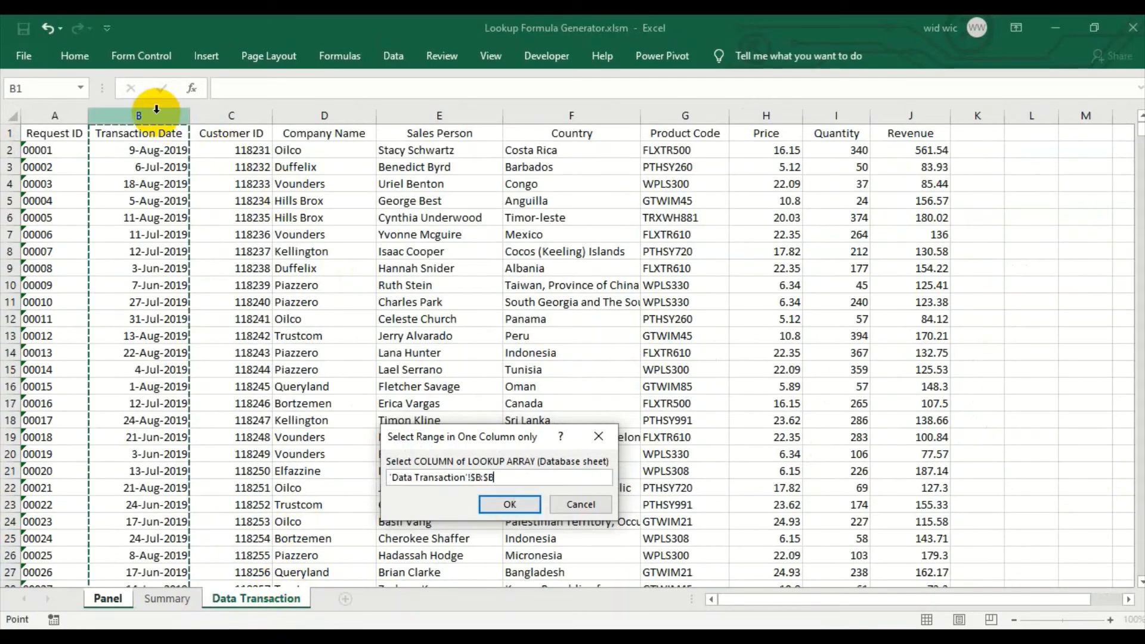
{"action": "left_click", "coordinate": [508, 504]}
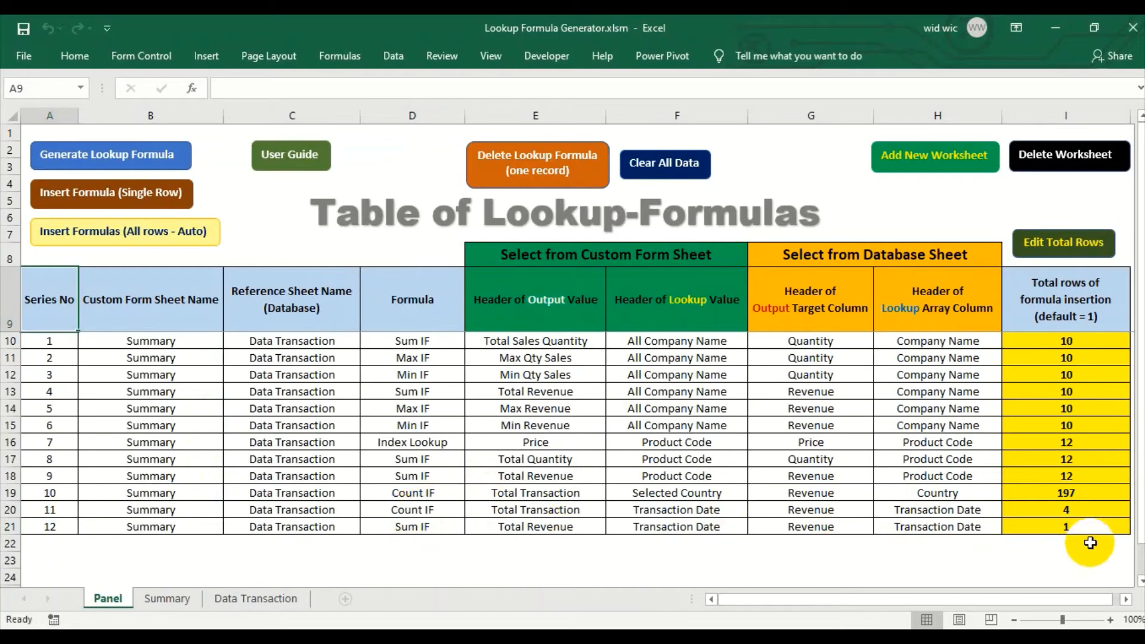
Step: Set the total rows of the Transaction Date Sum IF record to 4 by manual number input
{"action": "left_click", "coordinate": [1090, 525]}
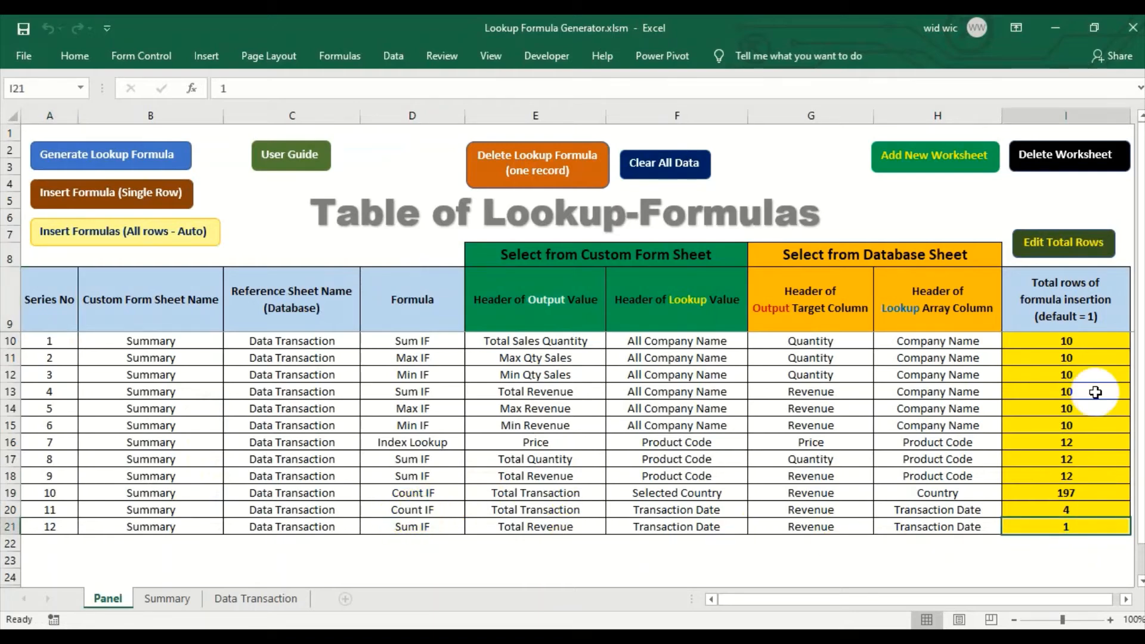
{"action": "left_click", "coordinate": [1077, 260]}
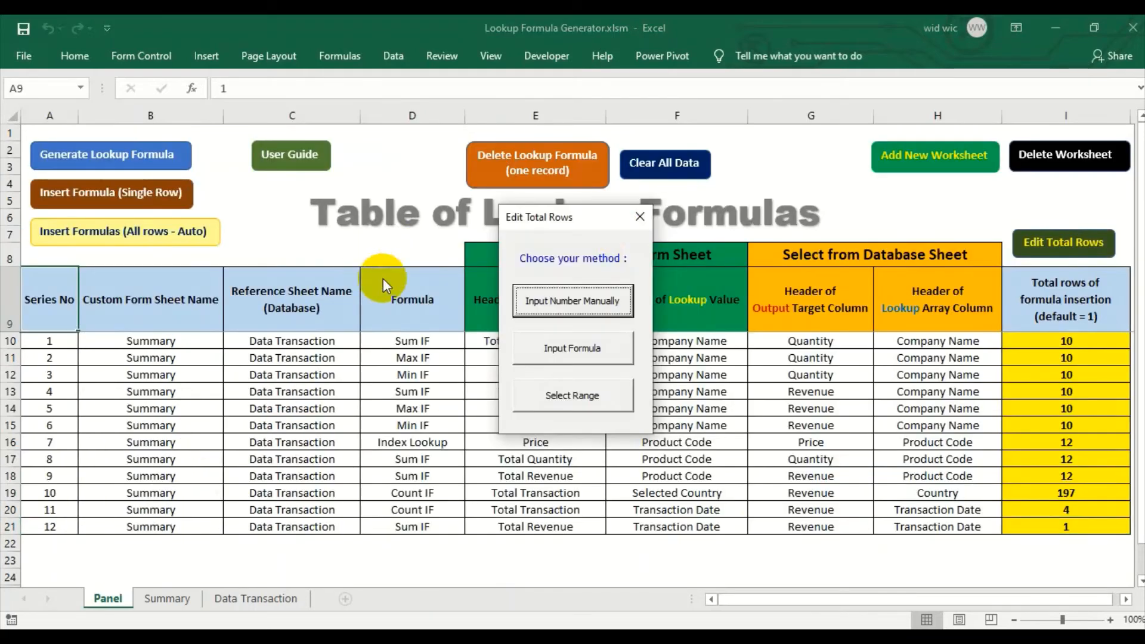
{"action": "left_click", "coordinate": [585, 301]}
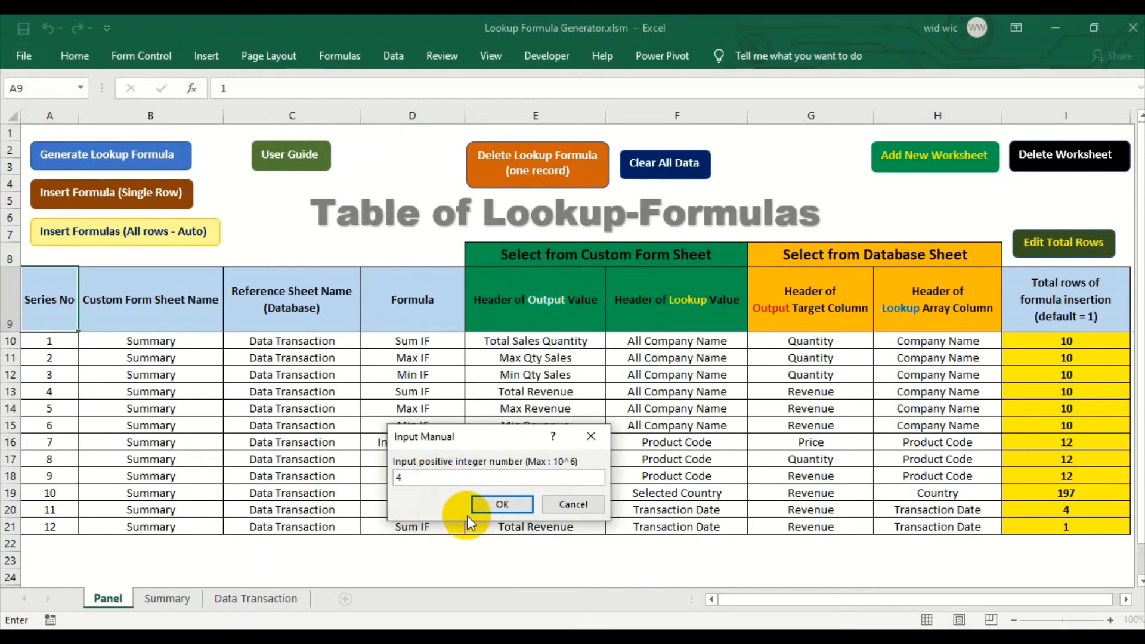
{"action": "type", "text": "4"}
{"action": "left_click", "coordinate": [503, 507]}
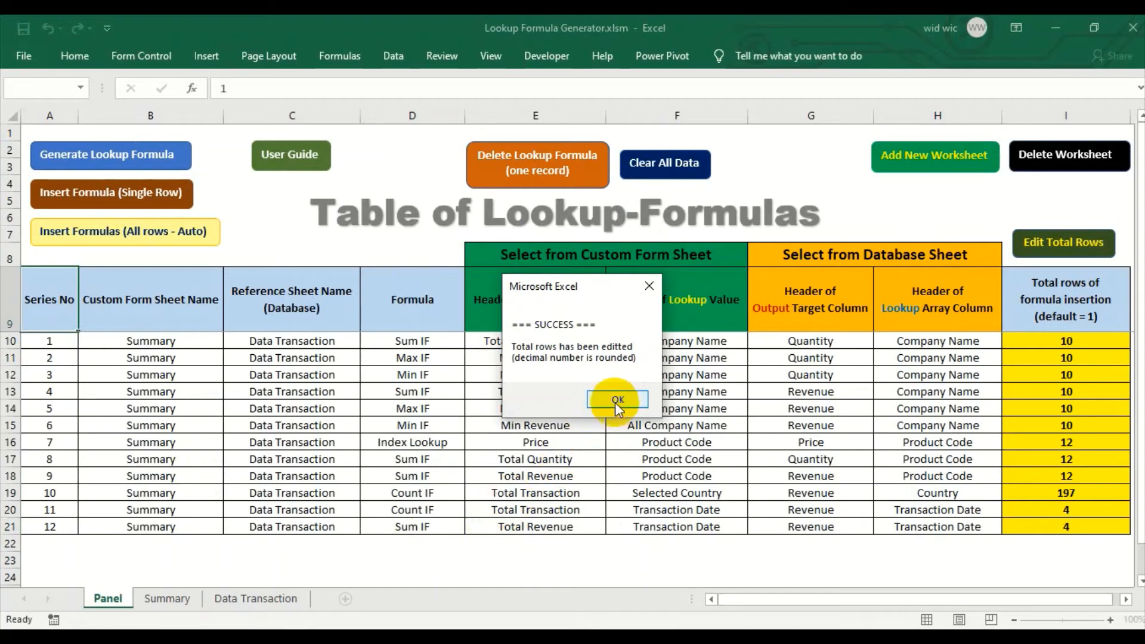
{"action": "left_click", "coordinate": [614, 400]}
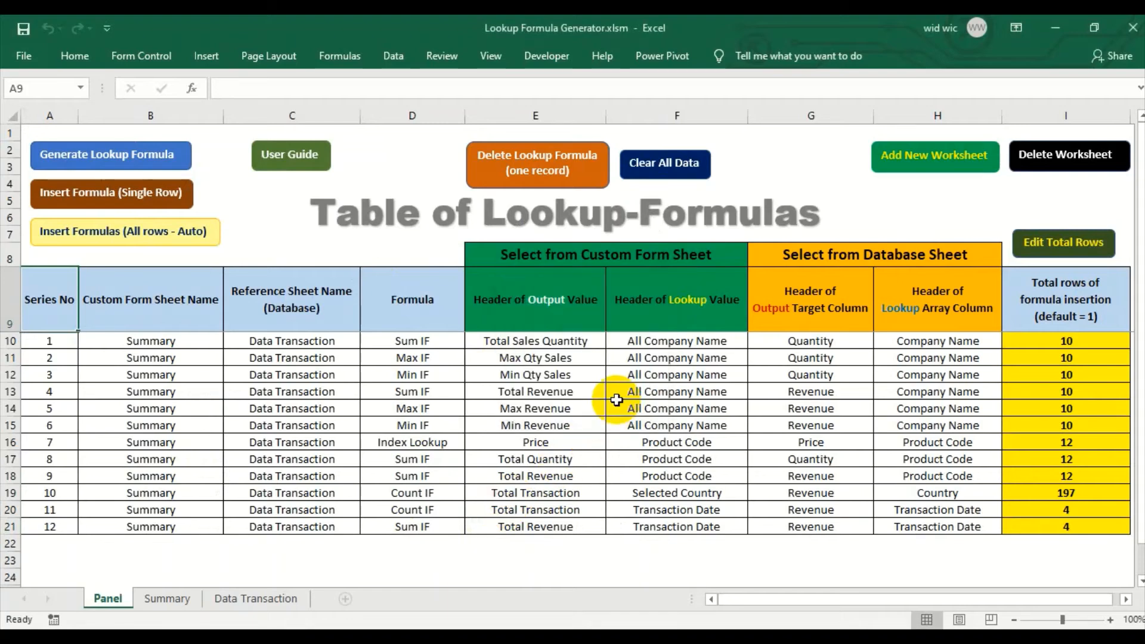
Step: Start an Index Lookup record with Summary's Sales Person (D29) as output header and Selected Customer ID (C29) as lookup header
{"action": "left_click", "coordinate": [162, 600]}
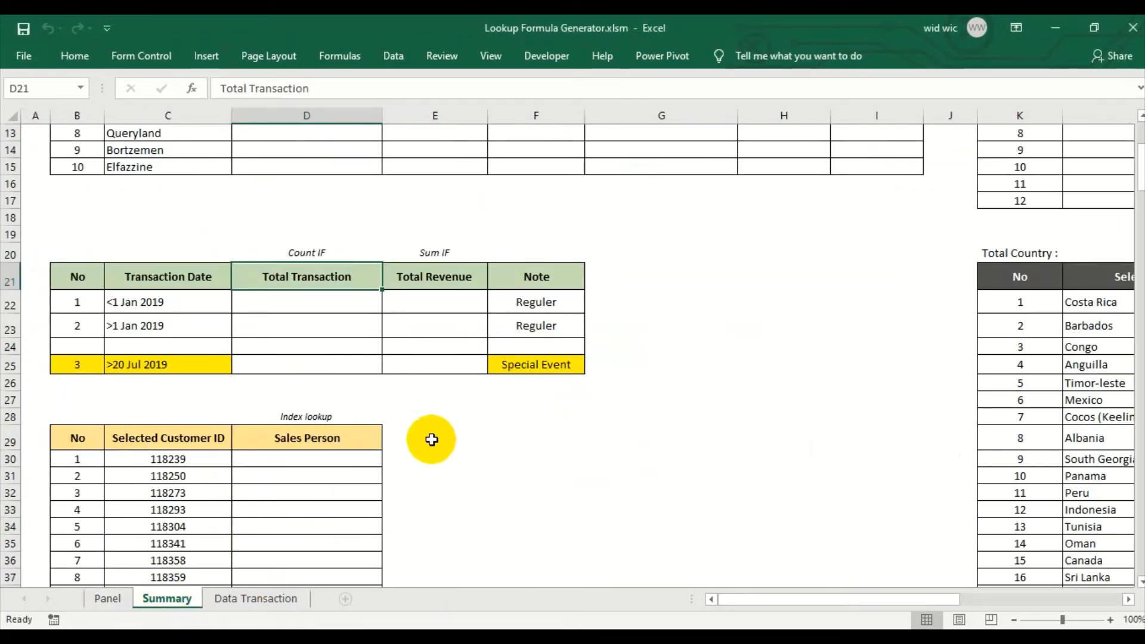
{"action": "scroll", "coordinate": [431, 440], "scroll_direction": "down", "scroll_amount": 1}
{"action": "scroll", "coordinate": [314, 391], "scroll_direction": "down", "scroll_amount": 1}
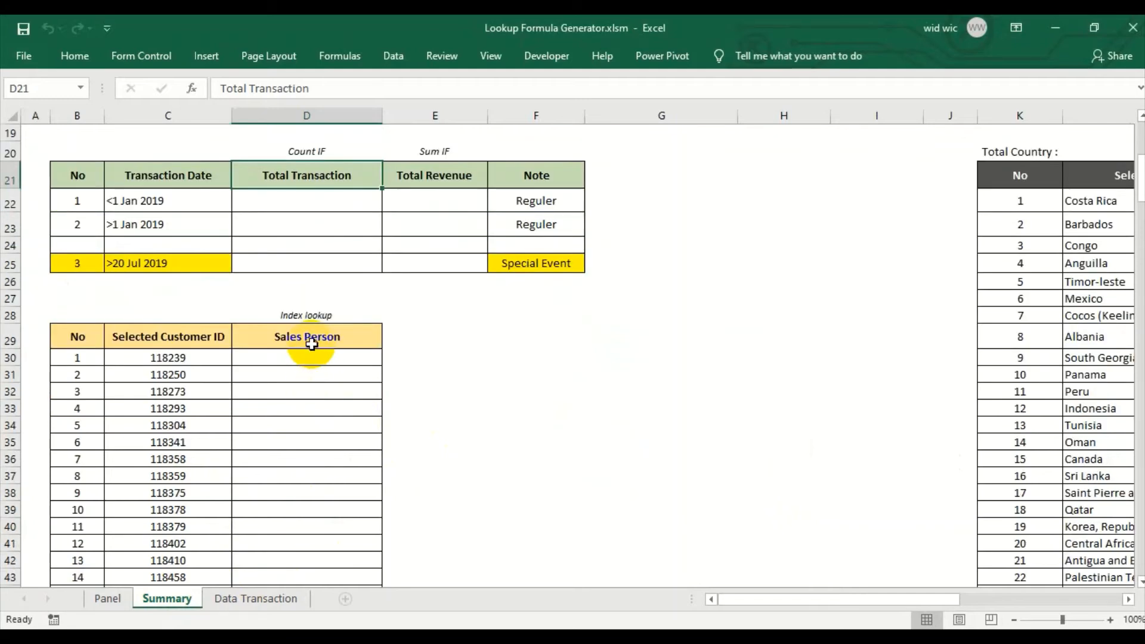
{"action": "left_click", "coordinate": [109, 598]}
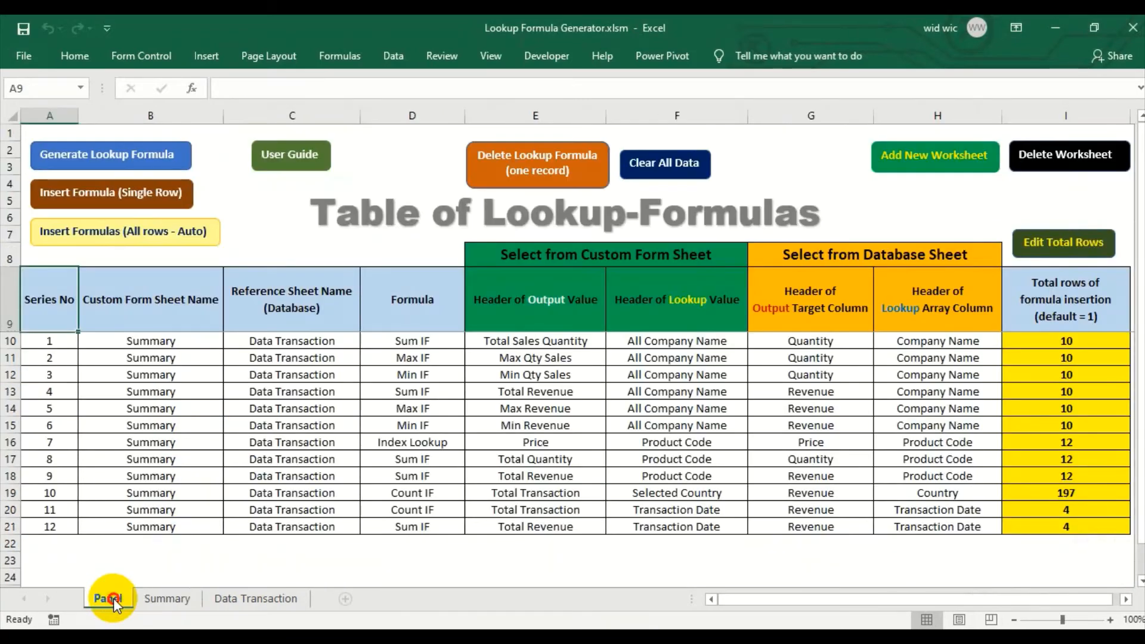
{"action": "left_click", "coordinate": [176, 163]}
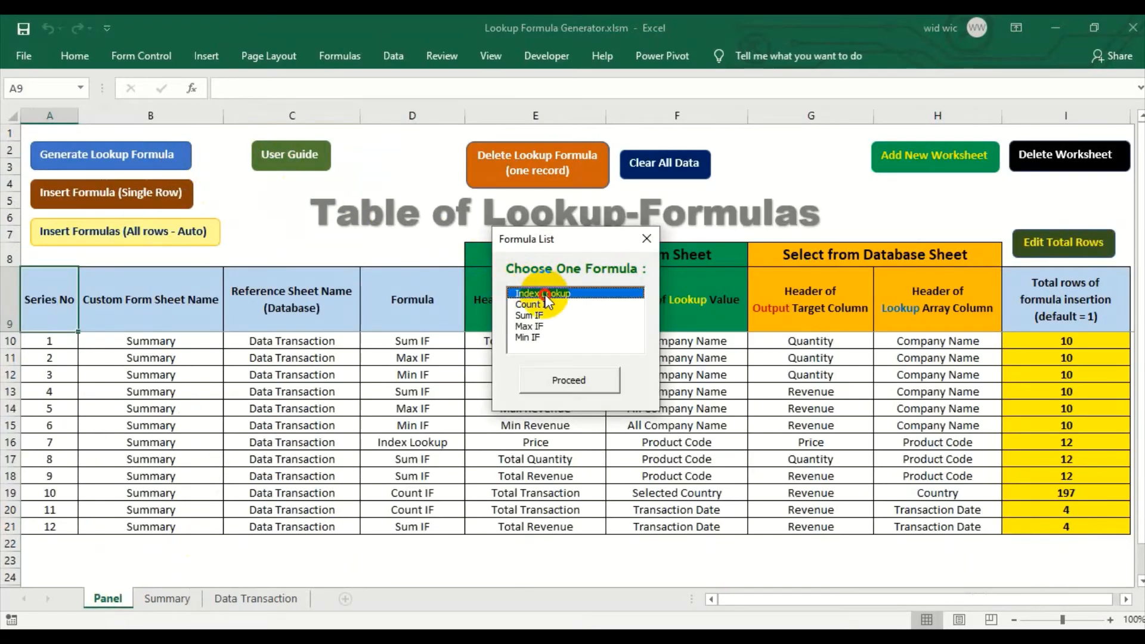
{"action": "left_click", "coordinate": [576, 382]}
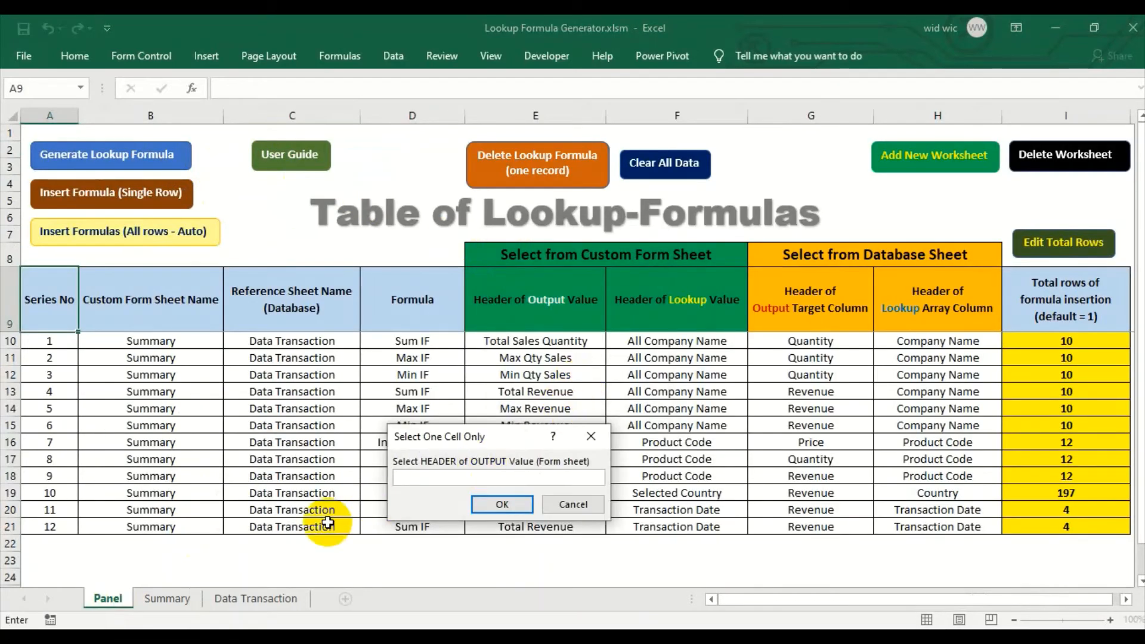
{"action": "left_click", "coordinate": [167, 599]}
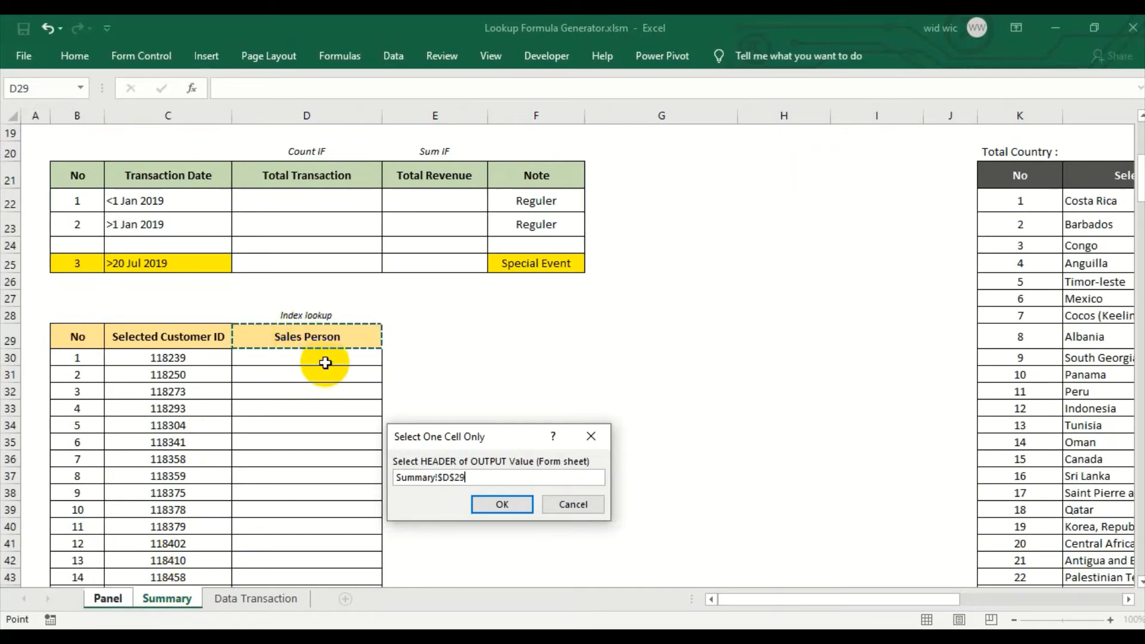
{"action": "left_click", "coordinate": [494, 504]}
{"action": "left_click", "coordinate": [173, 598]}
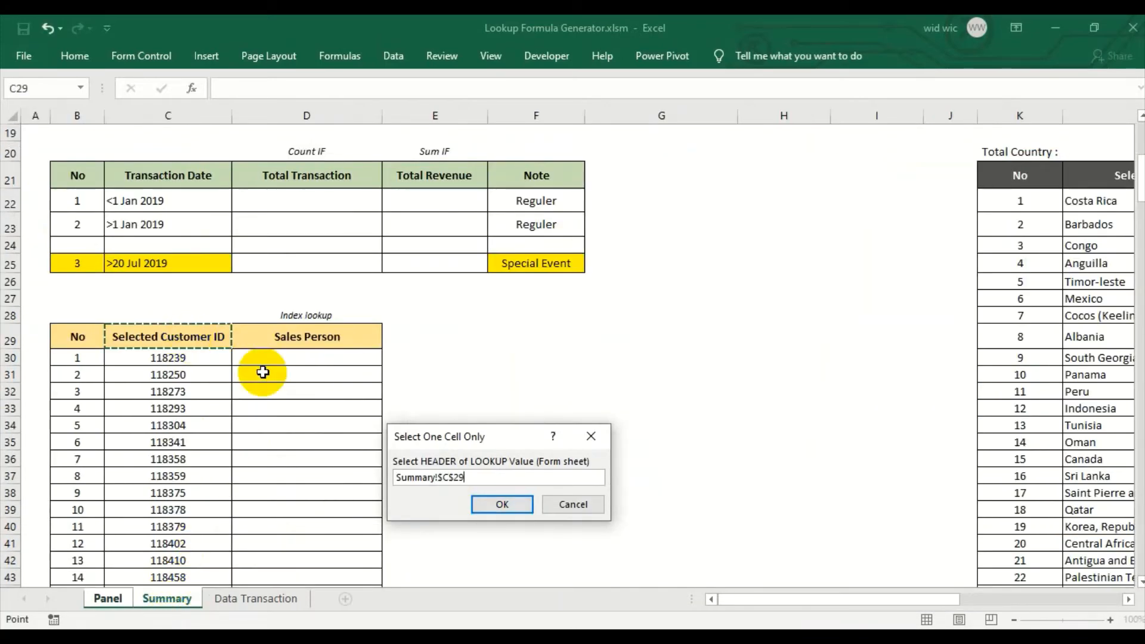
{"action": "left_click", "coordinate": [500, 507]}
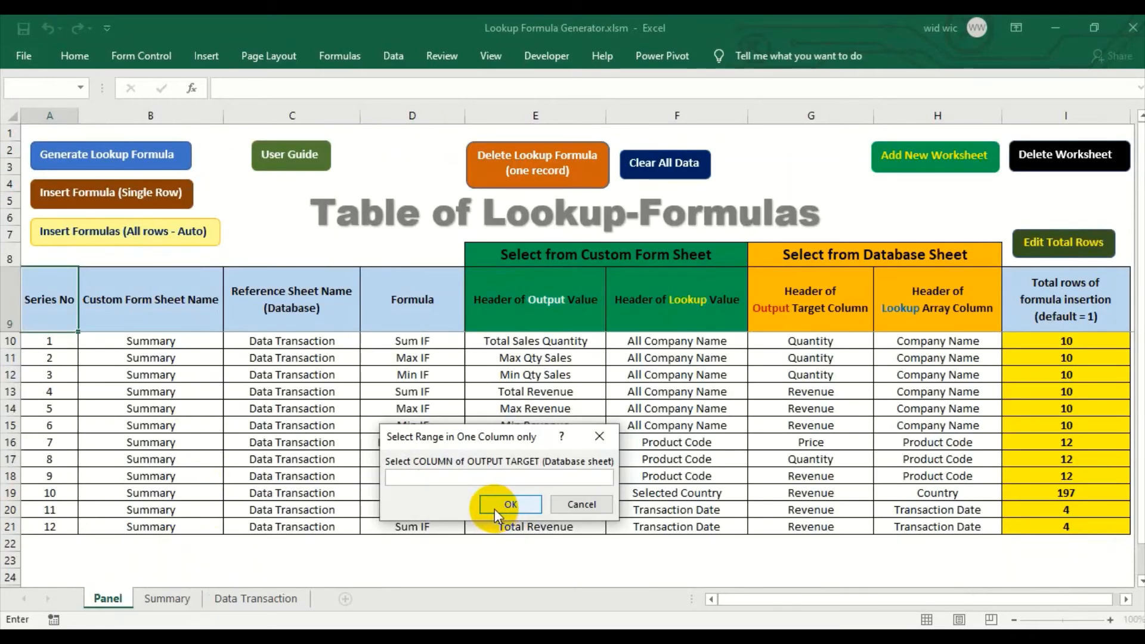
Step: Complete the Index Lookup record with Data Transaction's Sales Person column as output target and its Customer ID column as lookup array
{"action": "left_click", "coordinate": [177, 598]}
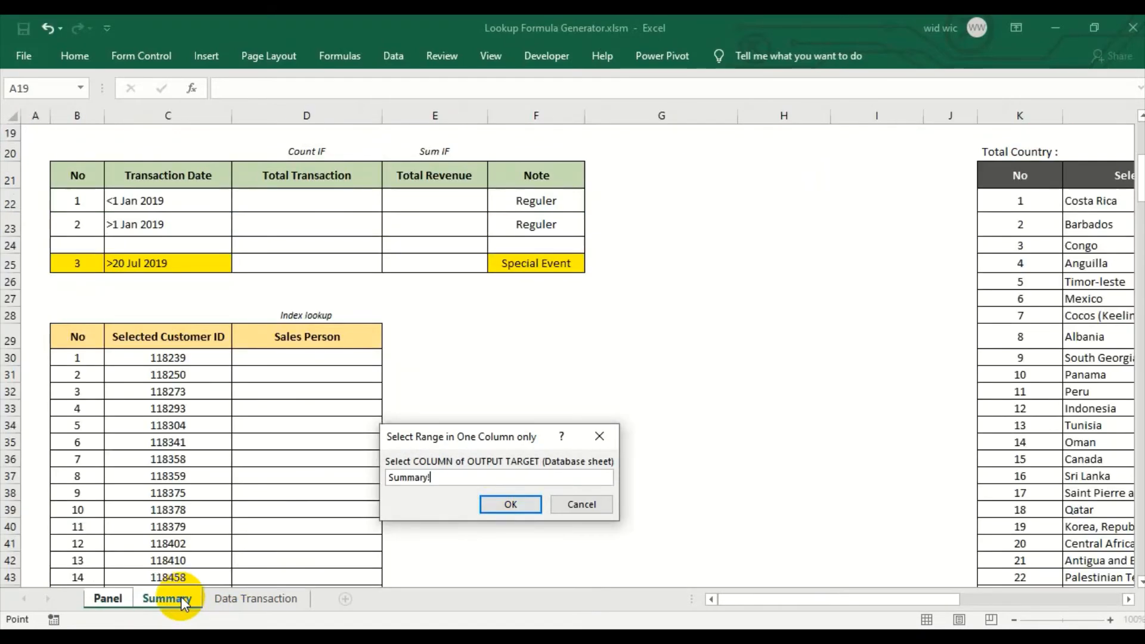
{"action": "left_click", "coordinate": [248, 600]}
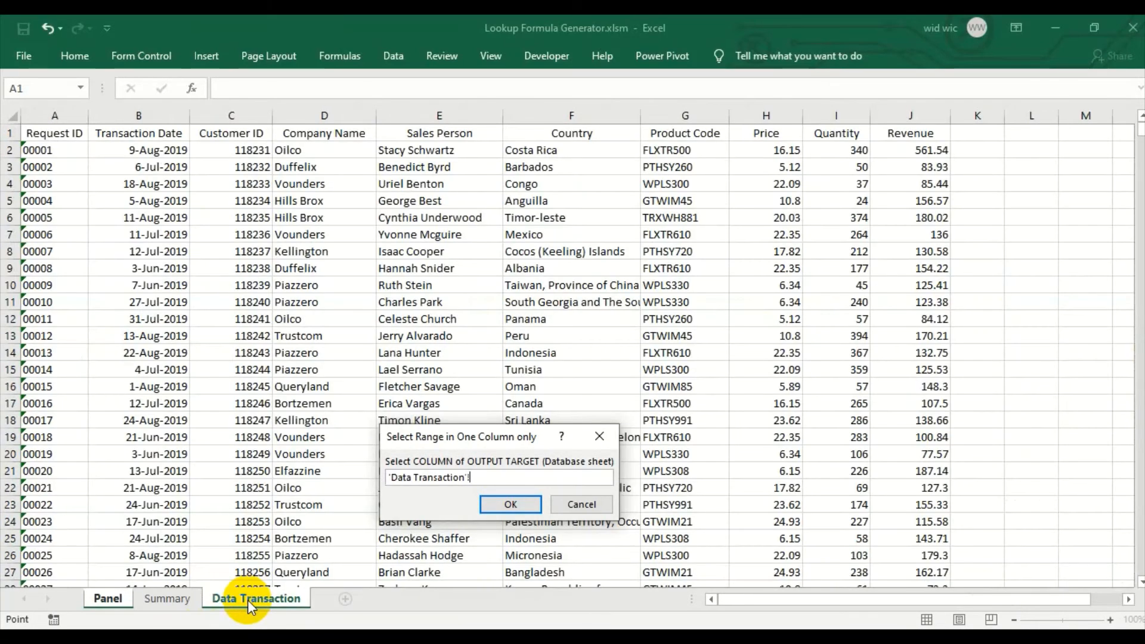
{"action": "left_click", "coordinate": [466, 107]}
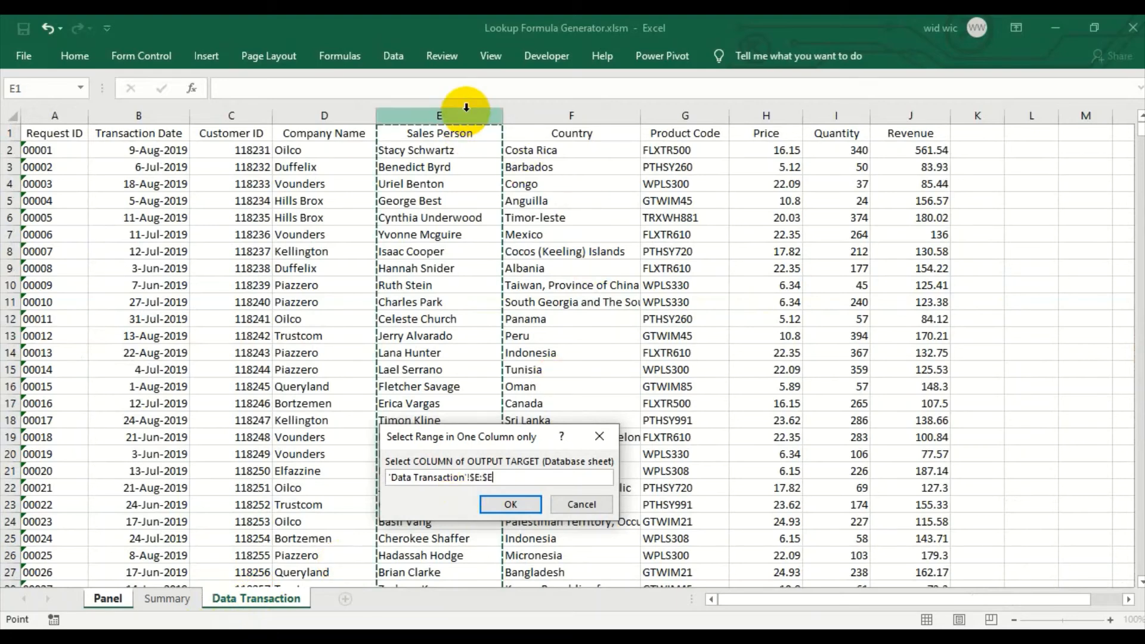
{"action": "left_click", "coordinate": [511, 506]}
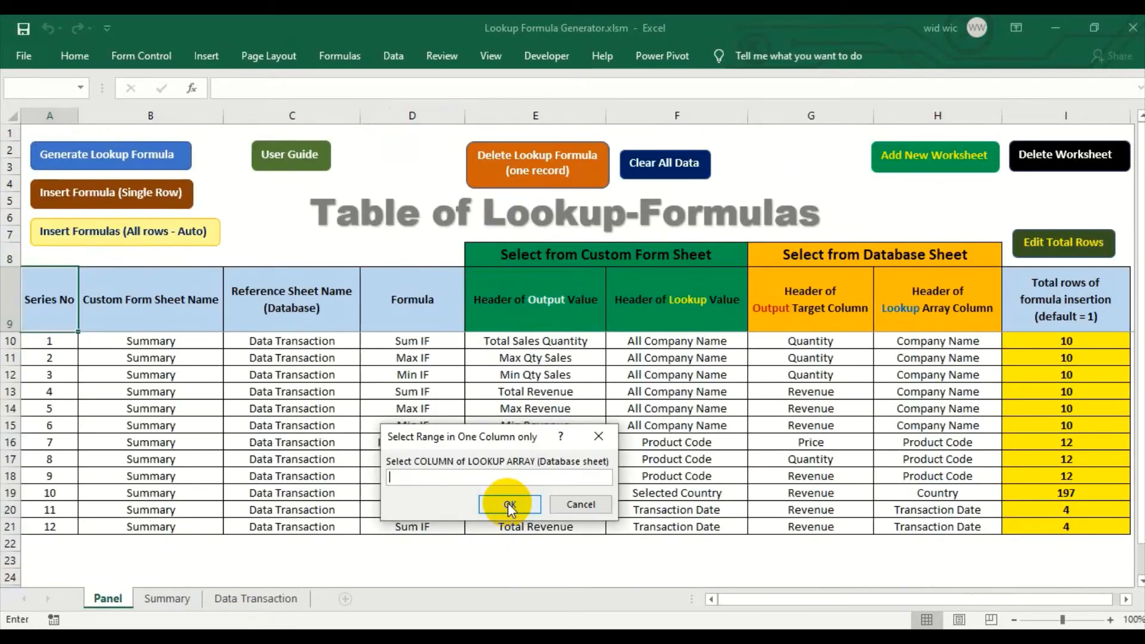
{"action": "left_click", "coordinate": [277, 600]}
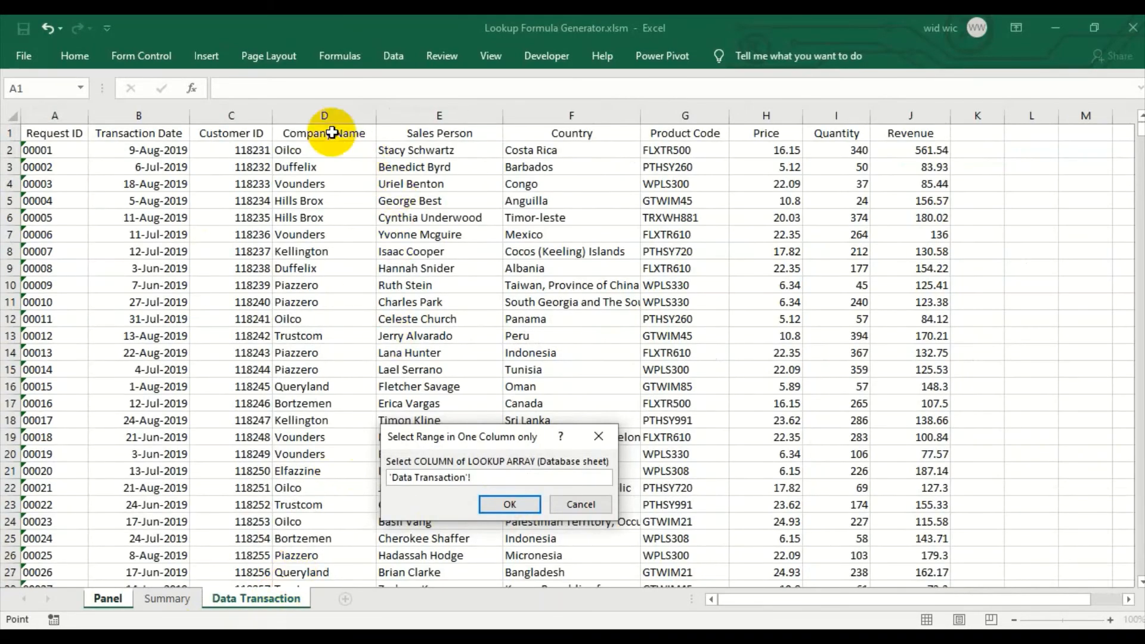
{"action": "left_click", "coordinate": [237, 110]}
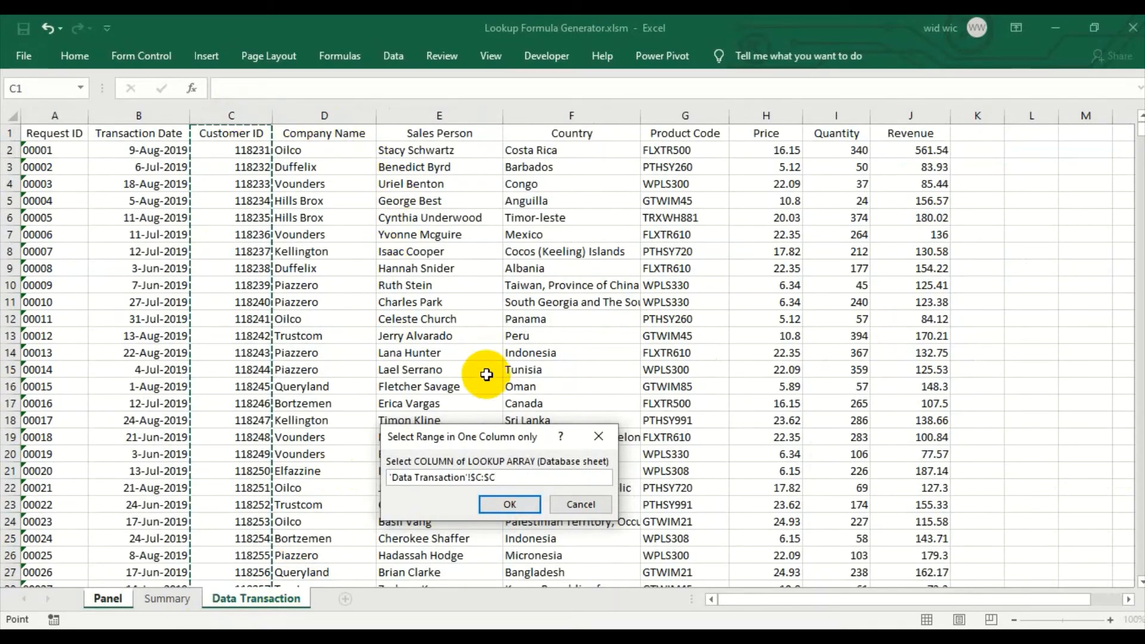
{"action": "left_click", "coordinate": [508, 504]}
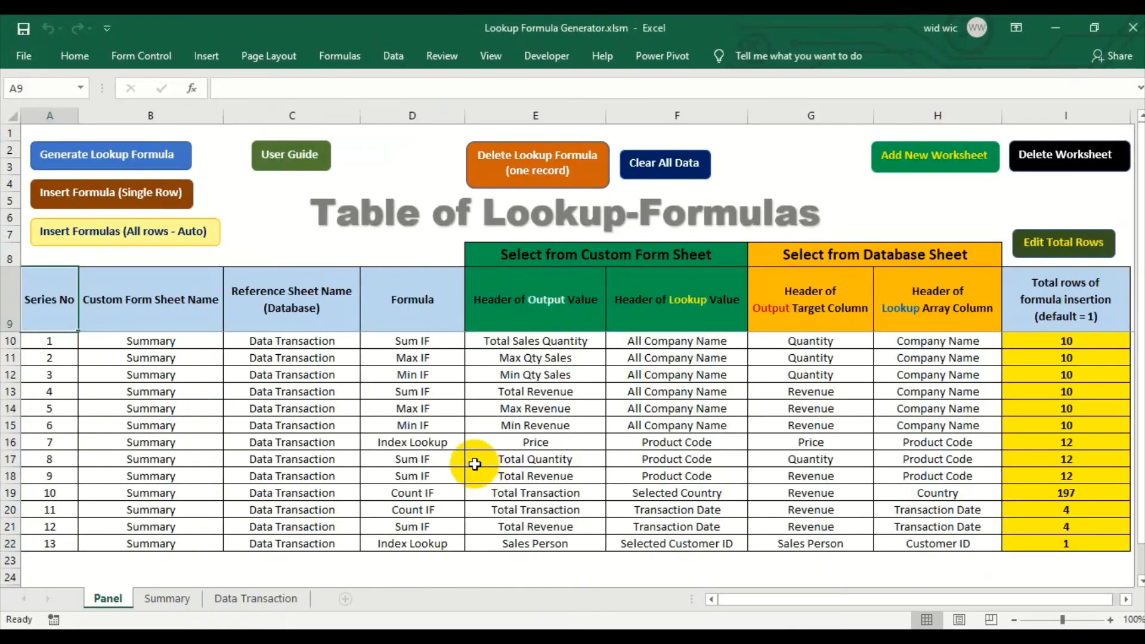
Step: Check the length of Summary's customer table and set the Sales Person record's total rows to 60 by manual number input
{"action": "left_click", "coordinate": [189, 603]}
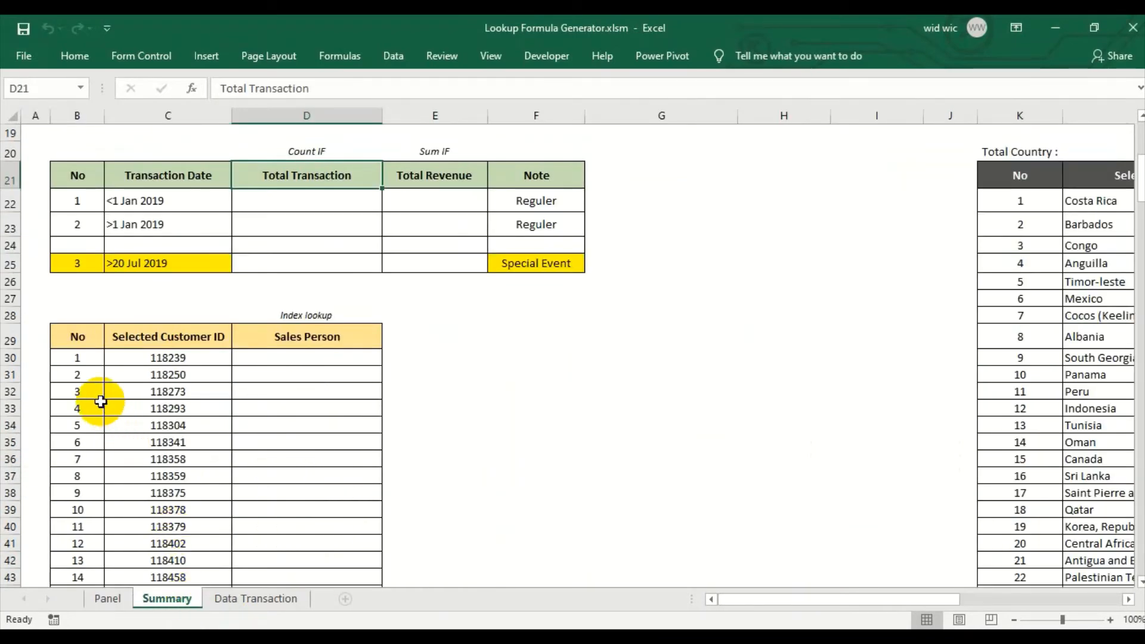
{"action": "scroll", "coordinate": [99, 398], "scroll_direction": "down", "scroll_amount": 11}
{"action": "scroll", "coordinate": [99, 399], "scroll_direction": "down", "scroll_amount": 16}
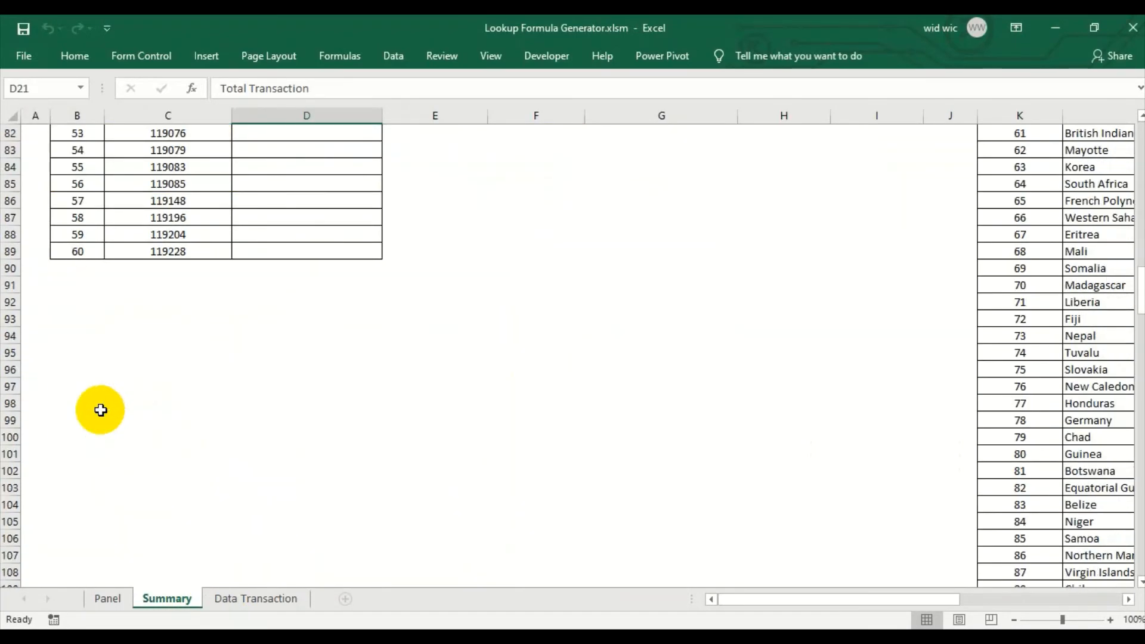
{"action": "scroll", "coordinate": [98, 397], "scroll_direction": "up", "scroll_amount": 2}
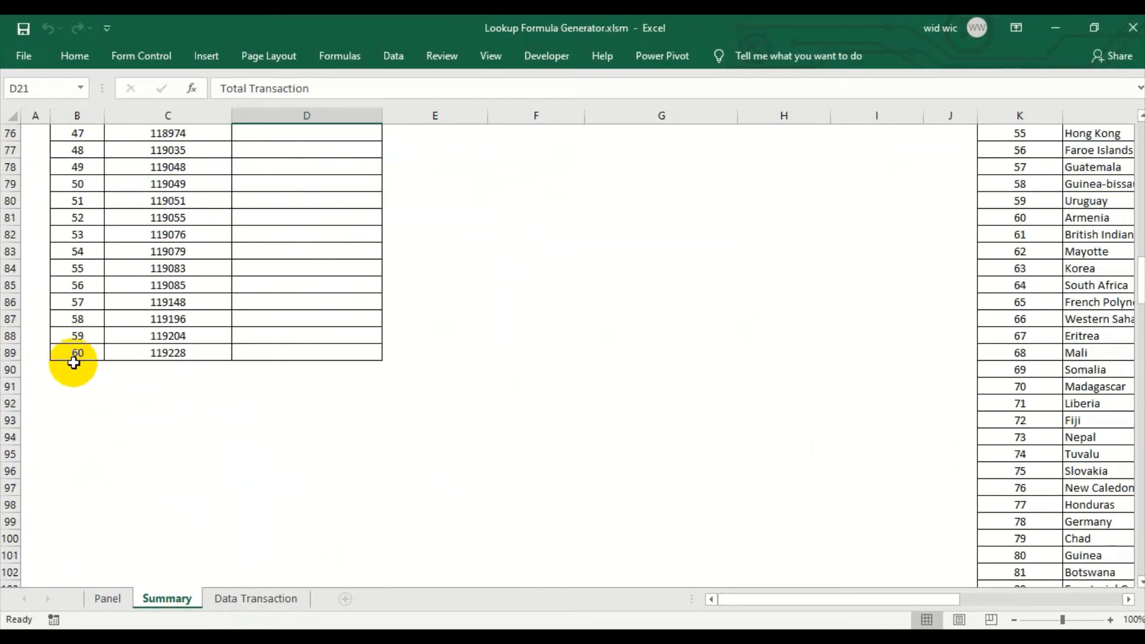
{"action": "scroll", "coordinate": [172, 397], "scroll_direction": "up", "scroll_amount": 20}
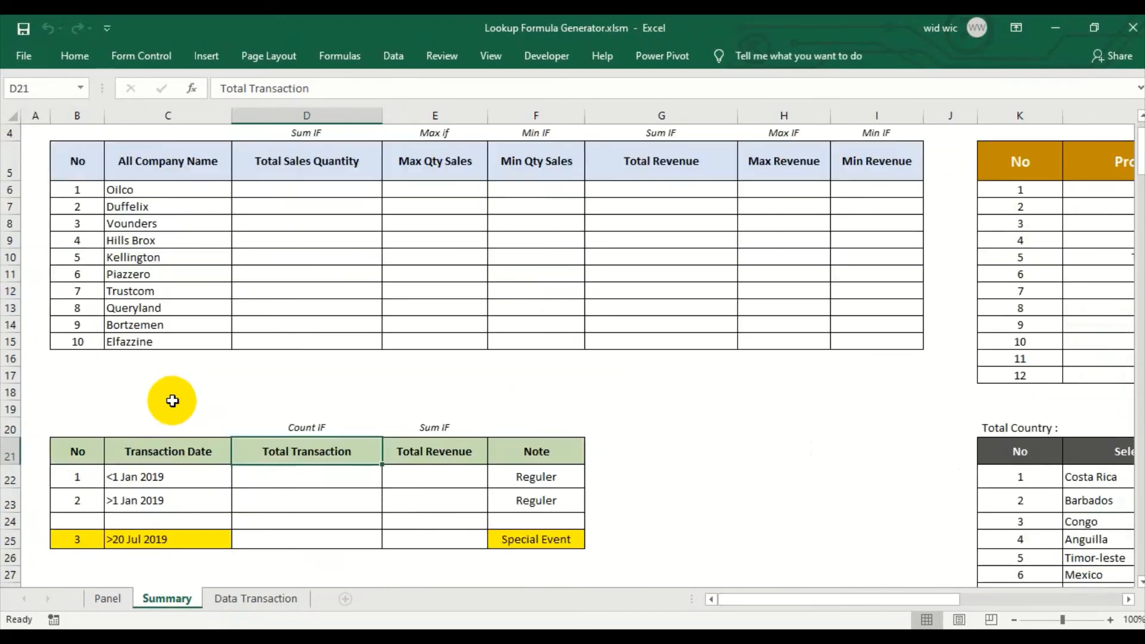
{"action": "scroll", "coordinate": [171, 401], "scroll_direction": "down", "scroll_amount": 3}
{"action": "left_click", "coordinate": [110, 598]}
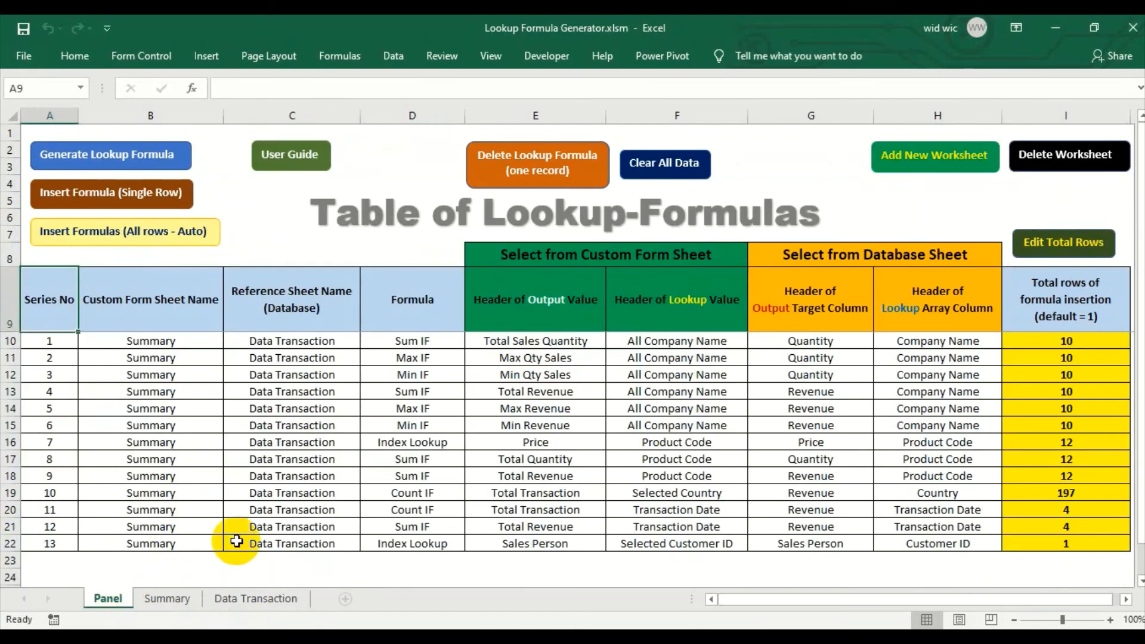
{"action": "left_click", "coordinate": [1085, 245]}
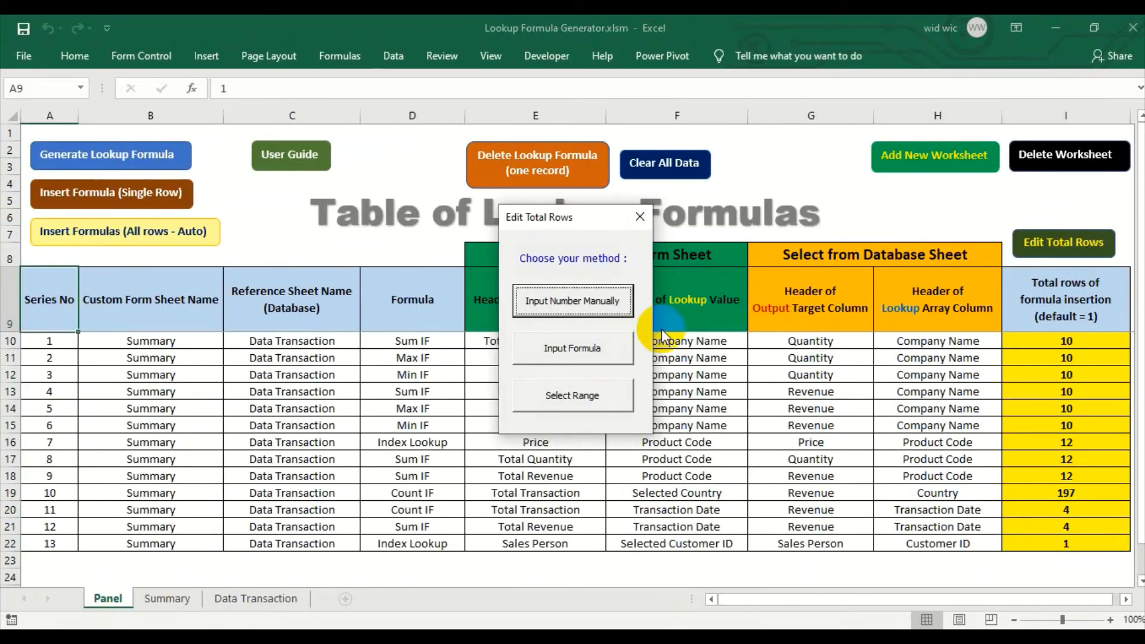
{"action": "left_click", "coordinate": [568, 303]}
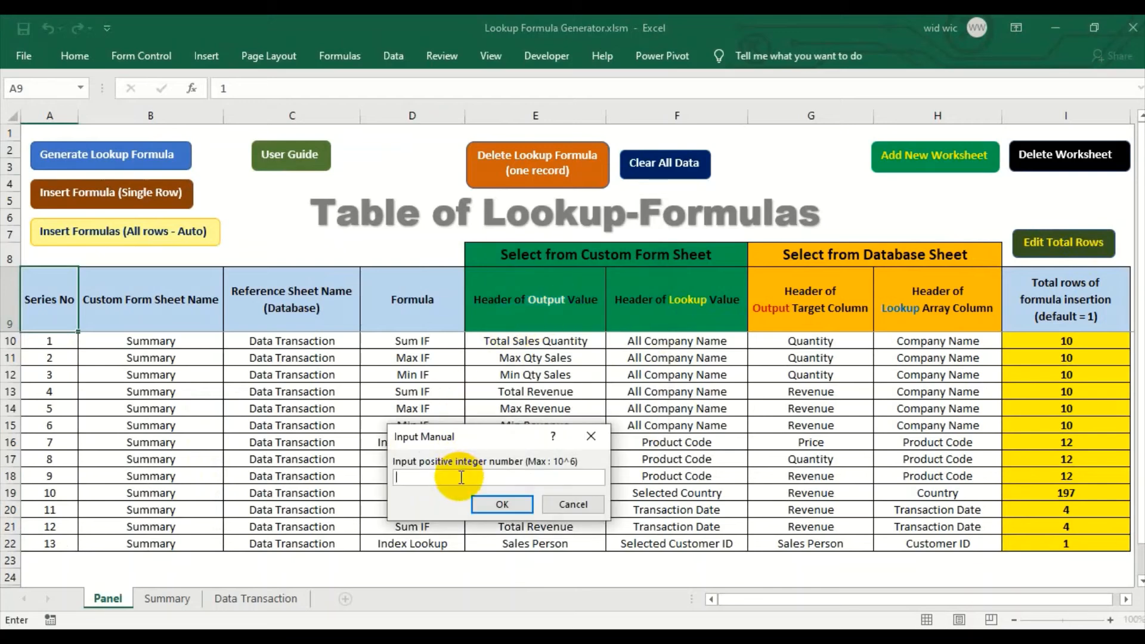
{"action": "left_click", "coordinate": [503, 510]}
{"action": "left_click", "coordinate": [626, 417]}
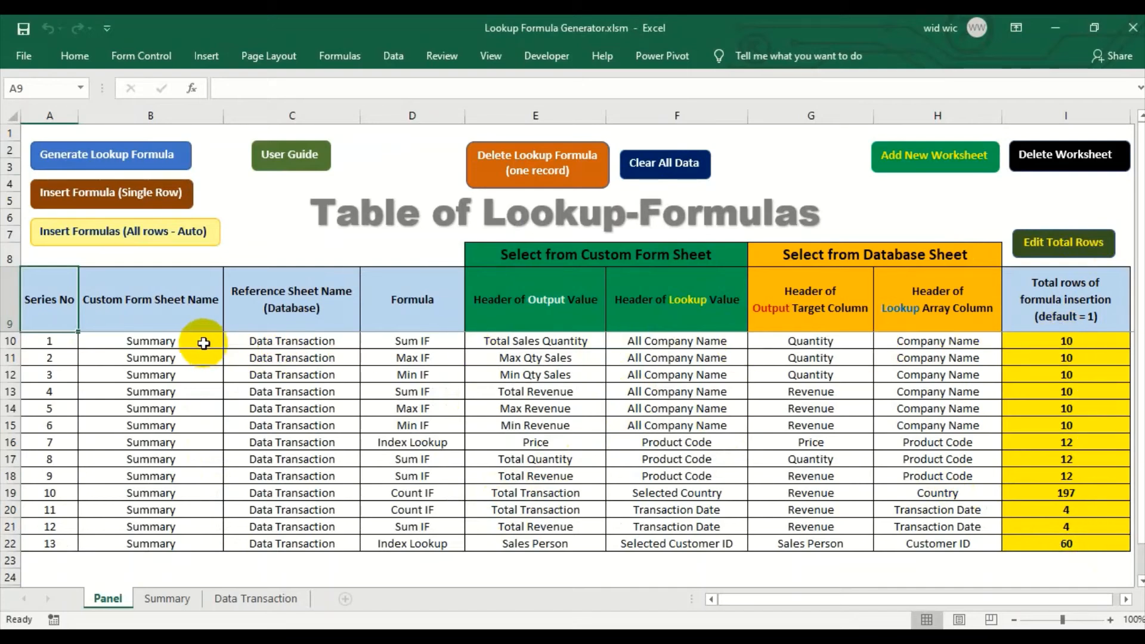
Step: Review the list of formula records and the company, product, country, transaction date and customer tables on the Summary sheet
{"action": "left_click_drag", "start_coordinate": [66, 338], "coordinate": [62, 542]}
{"action": "left_click", "coordinate": [132, 344]}
{"action": "left_click", "coordinate": [62, 306]}
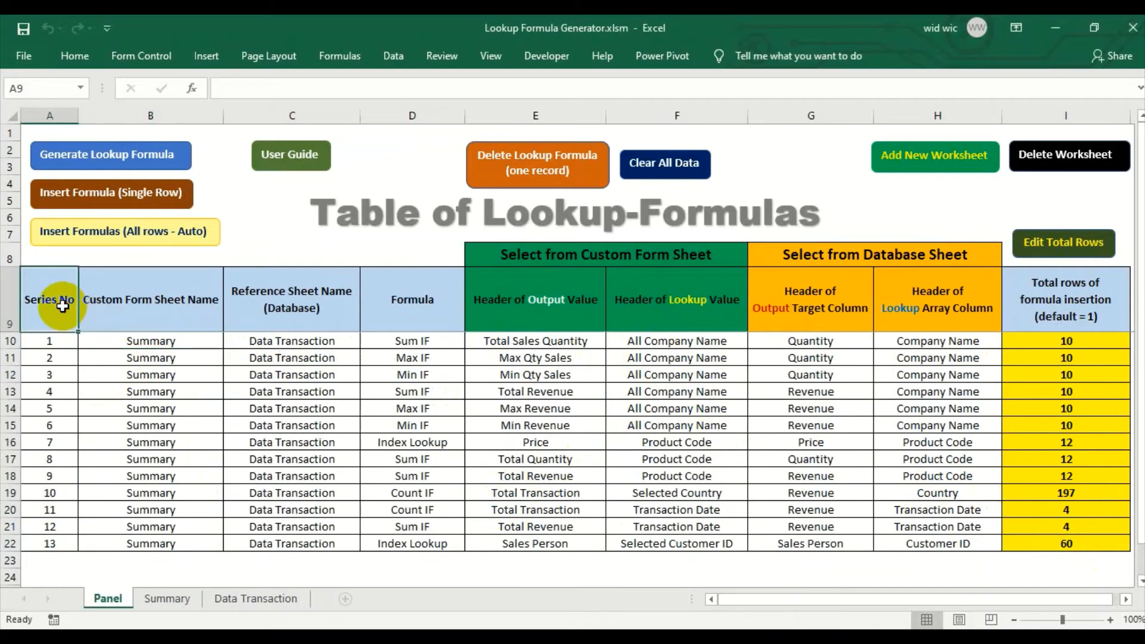
{"action": "left_click", "coordinate": [166, 599]}
{"action": "scroll", "coordinate": [416, 435], "scroll_direction": "up", "scroll_amount": 3}
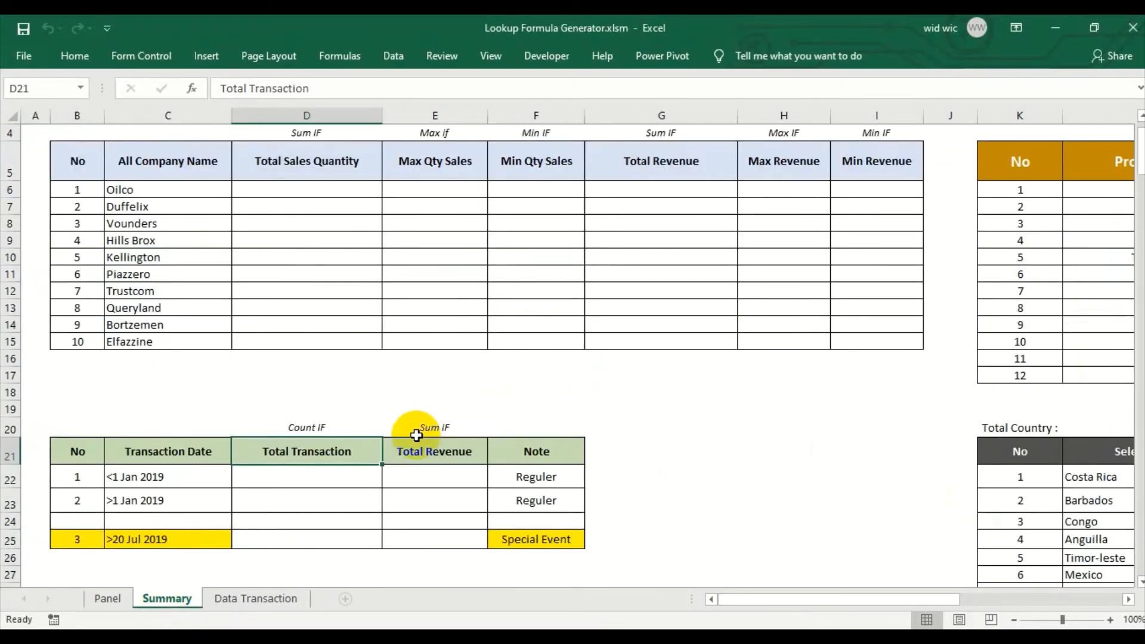
{"action": "scroll", "coordinate": [417, 435], "scroll_direction": "up", "scroll_amount": 1}
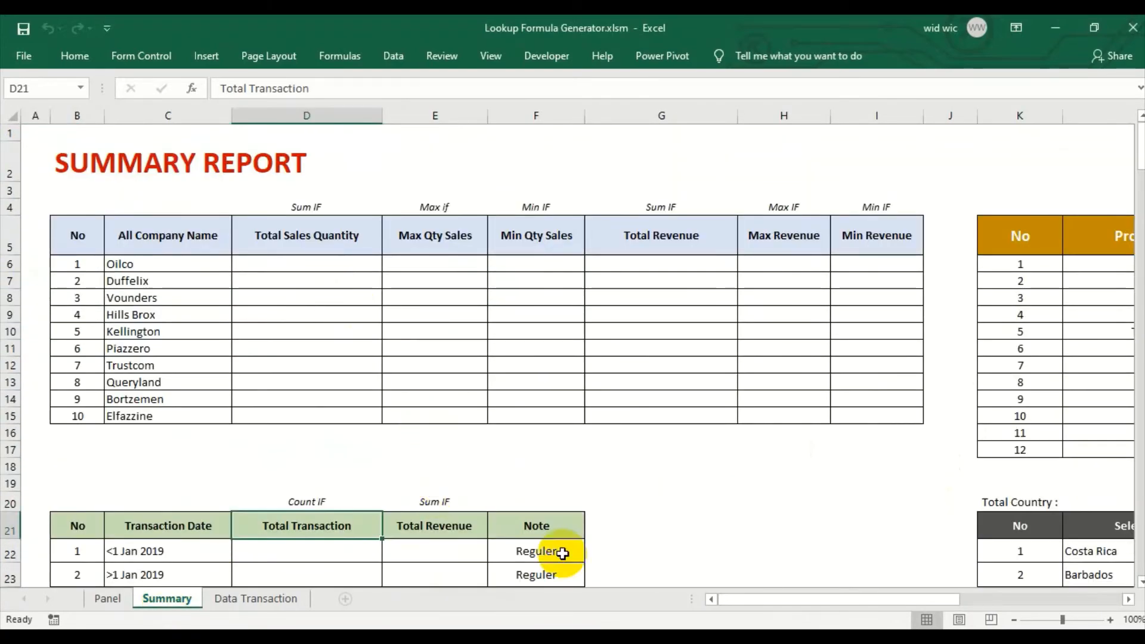
{"action": "left_click_drag", "start_coordinate": [749, 599], "coordinate": [932, 600]}
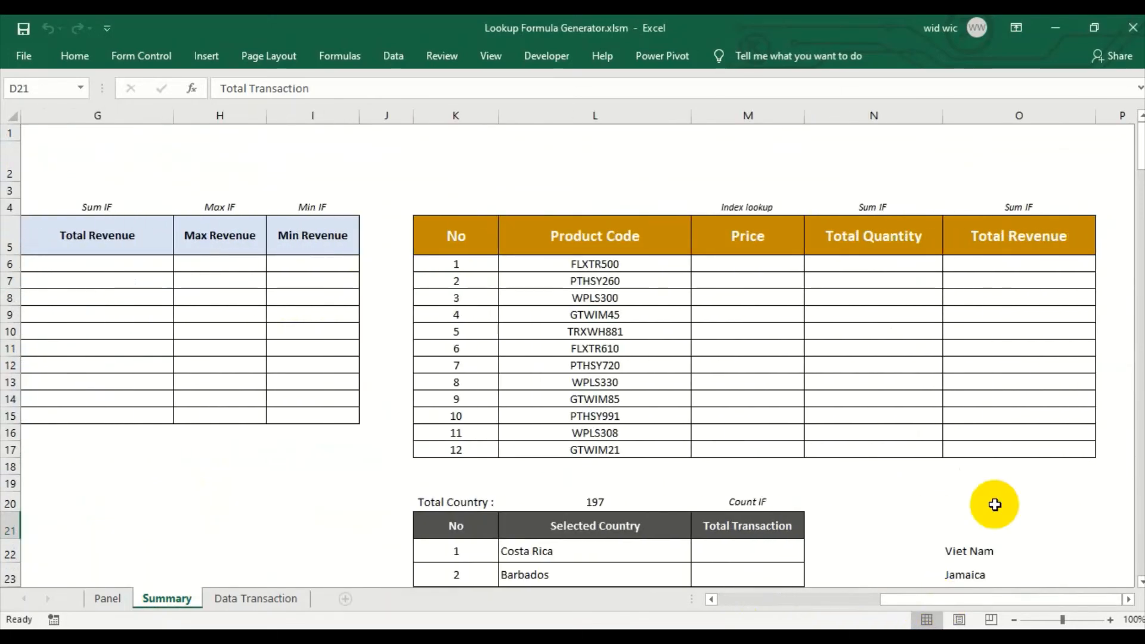
{"action": "scroll", "coordinate": [715, 498], "scroll_direction": "down", "scroll_amount": 18}
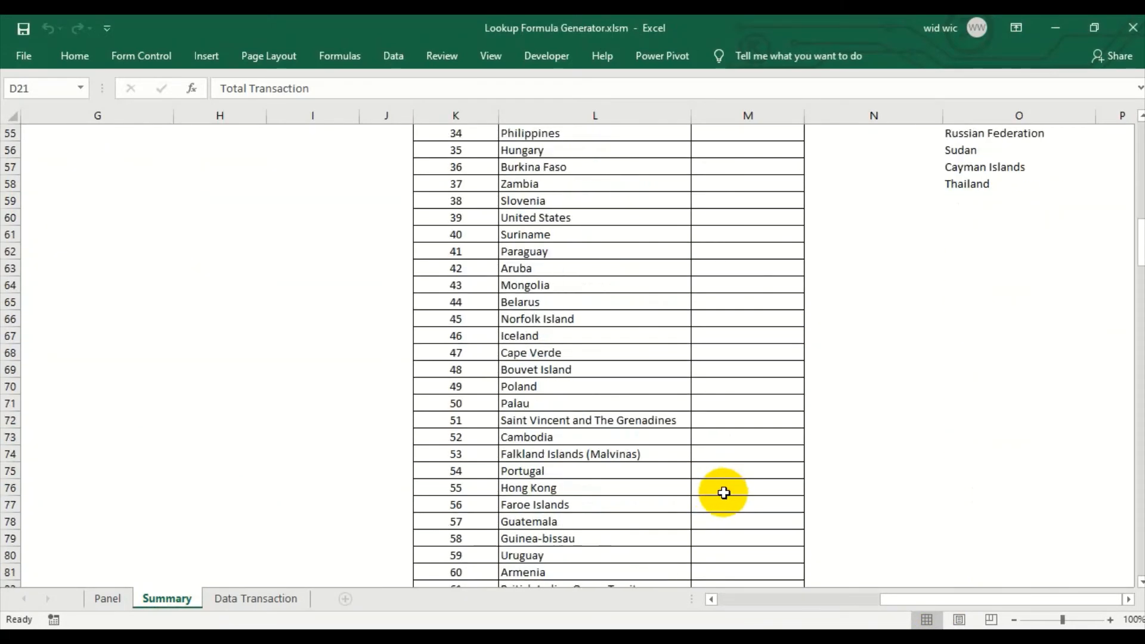
{"action": "scroll", "coordinate": [724, 492], "scroll_direction": "down", "scroll_amount": 14}
{"action": "scroll", "coordinate": [725, 495], "scroll_direction": "up", "scroll_amount": 10}
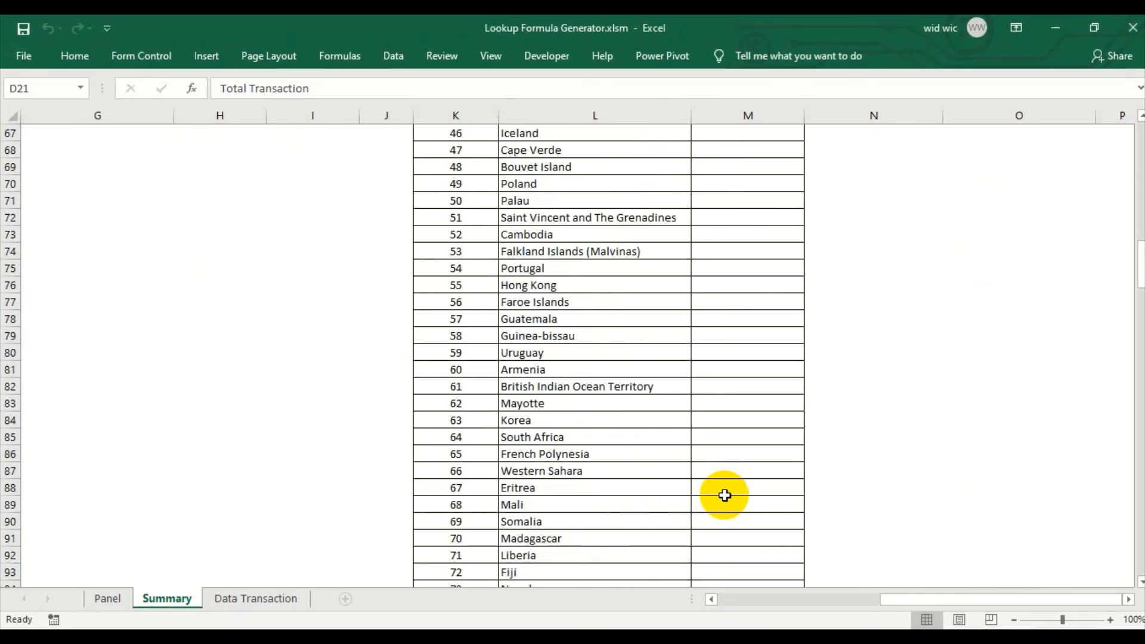
{"action": "scroll", "coordinate": [724, 495], "scroll_direction": "up", "scroll_amount": 20}
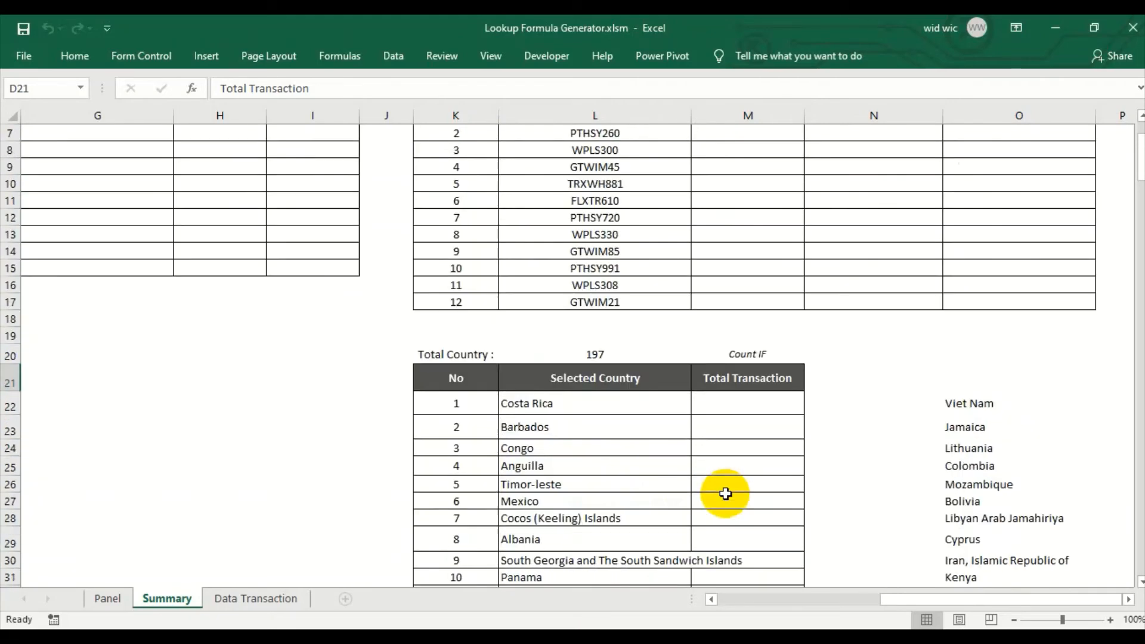
{"action": "scroll", "coordinate": [725, 494], "scroll_direction": "up", "scroll_amount": 2}
{"action": "scroll", "coordinate": [602, 512], "scroll_direction": "down", "scroll_amount": 1}
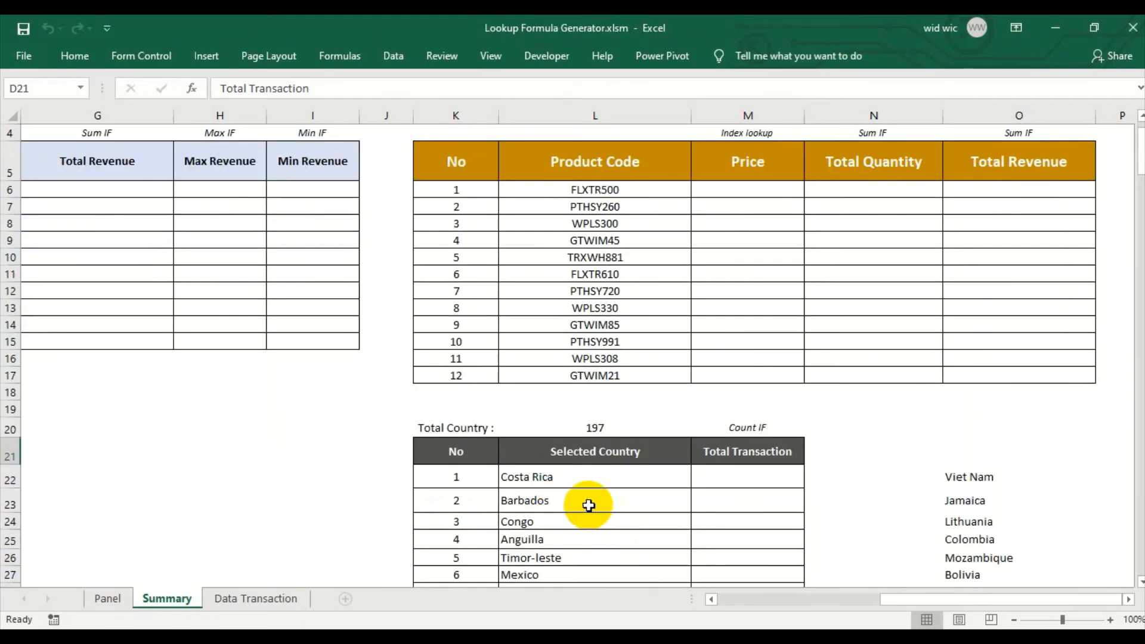
{"action": "left_click_drag", "start_coordinate": [917, 599], "coordinate": [723, 601]}
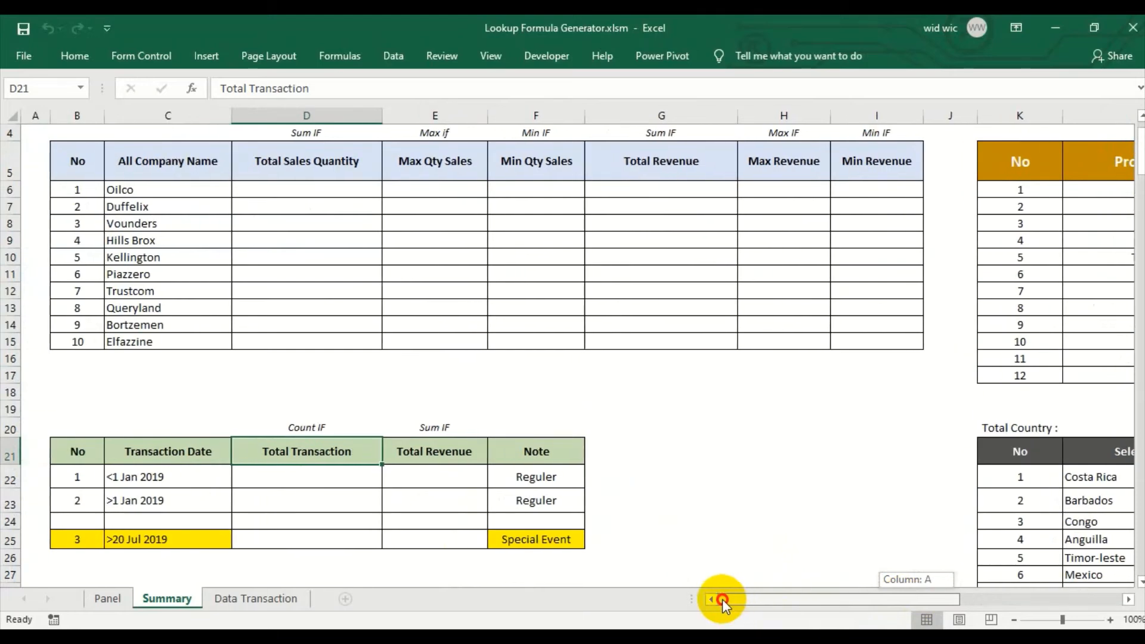
{"action": "scroll", "coordinate": [272, 481], "scroll_direction": "down", "scroll_amount": 8}
{"action": "scroll", "coordinate": [272, 483], "scroll_direction": "down", "scroll_amount": 5}
{"action": "scroll", "coordinate": [276, 479], "scroll_direction": "up", "scroll_amount": 14}
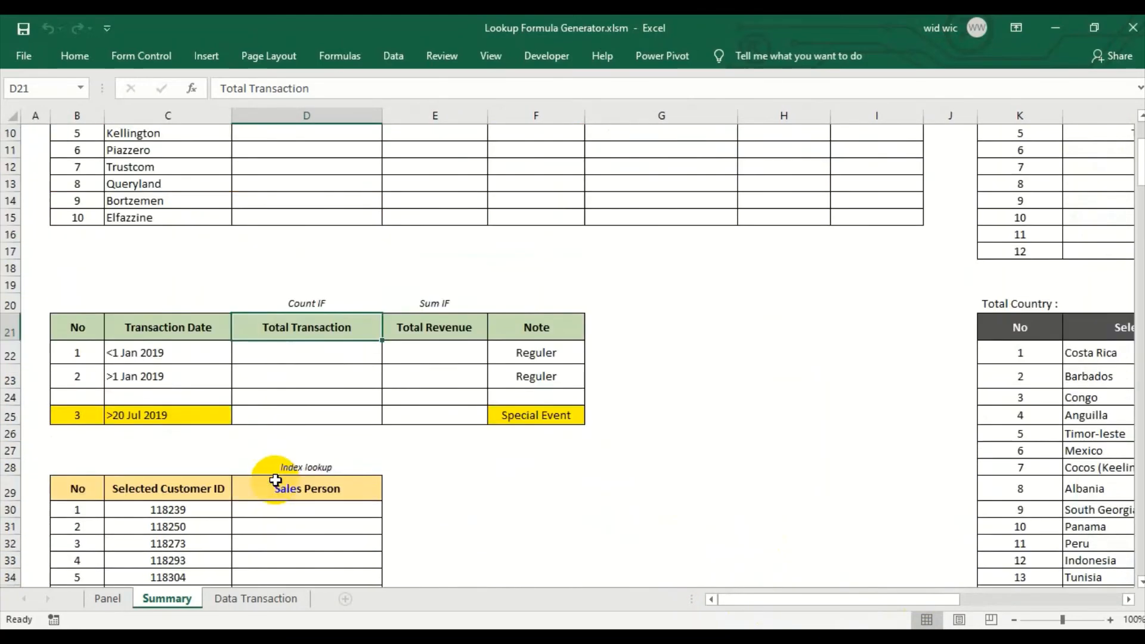
Step: Insert all lookup formula records from the Panel sheet into Summary with the automatic all-rows insertion, and confirm its execution
{"action": "left_click", "coordinate": [108, 598]}
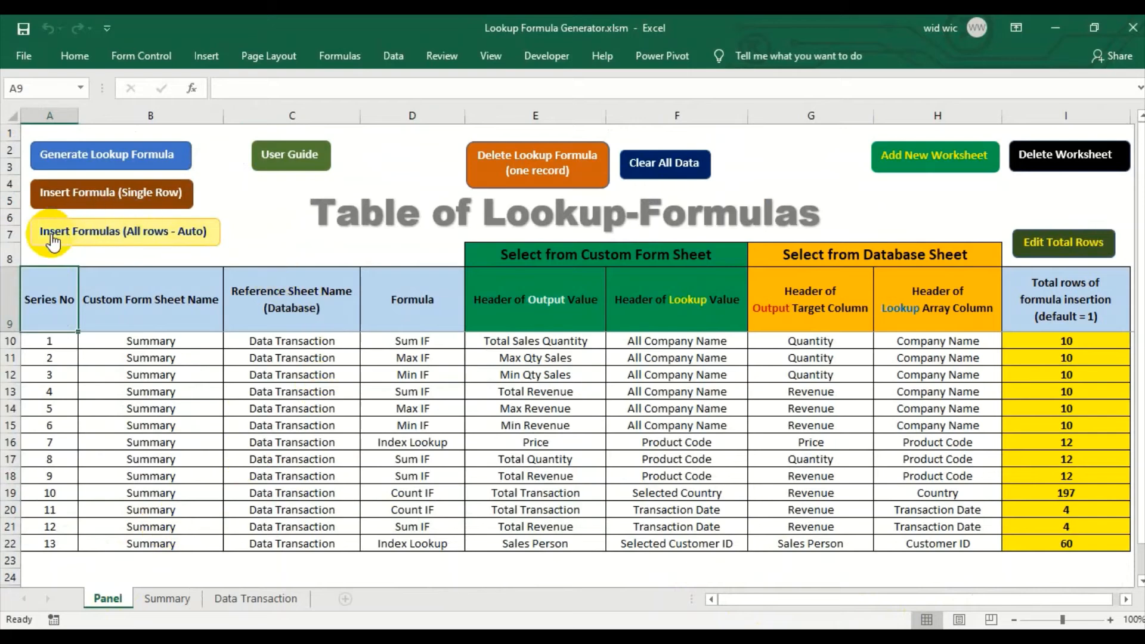
{"action": "left_click", "coordinate": [117, 240]}
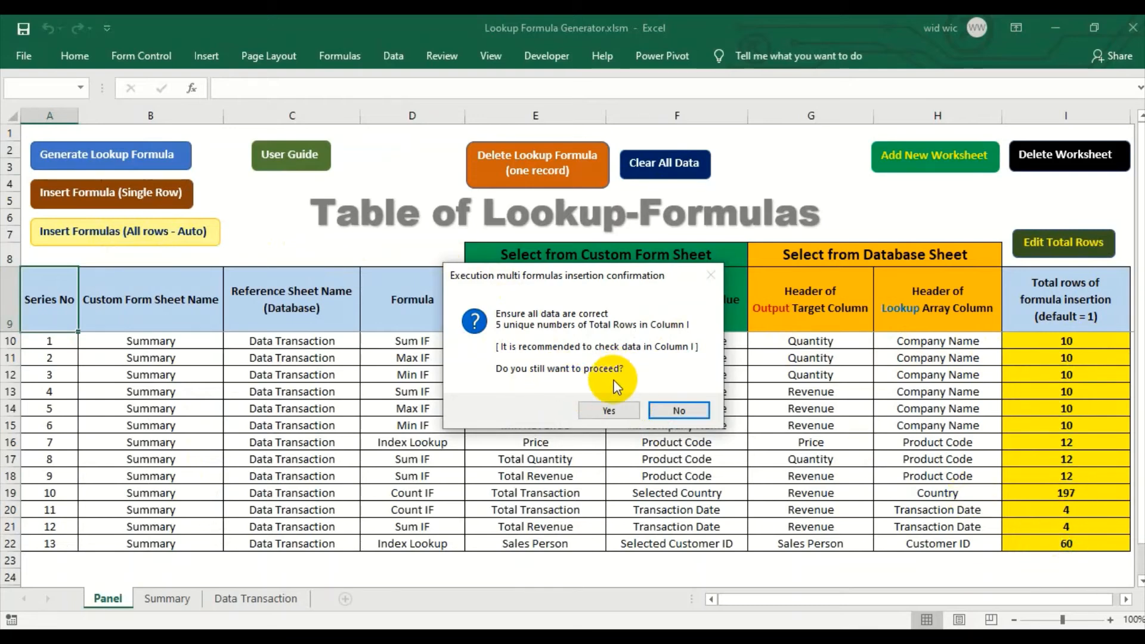
{"action": "left_click", "coordinate": [624, 414]}
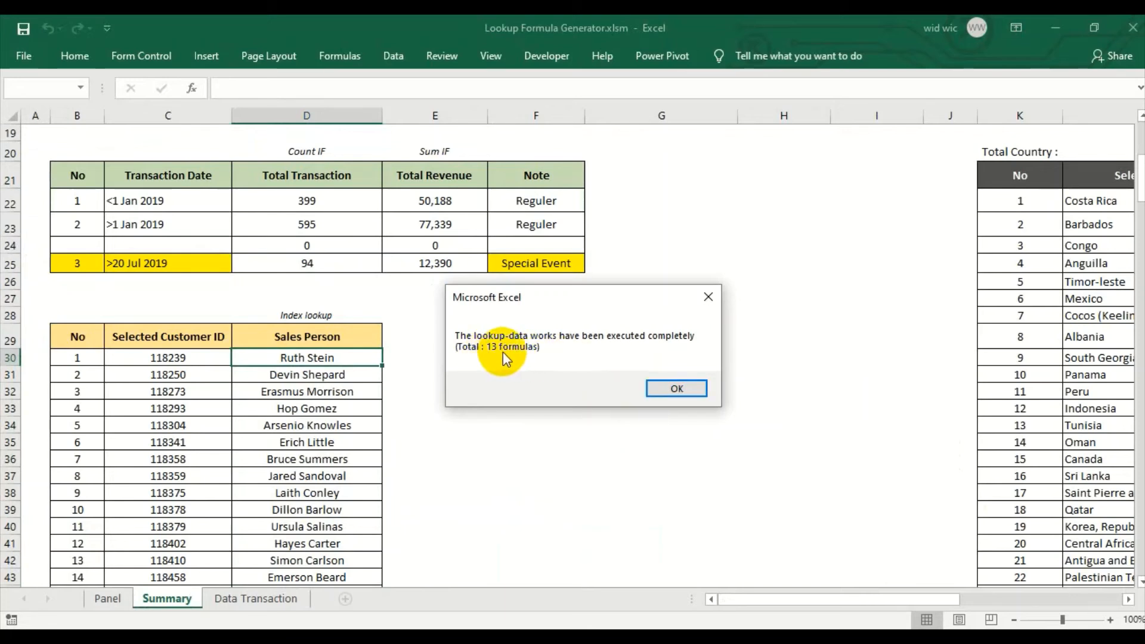
{"action": "left_click", "coordinate": [677, 388]}
Step: Review the inserted results in the company, transaction date, customer, product and country tables of the Summary report
{"action": "scroll", "coordinate": [353, 355], "scroll_direction": "up", "scroll_amount": 6}
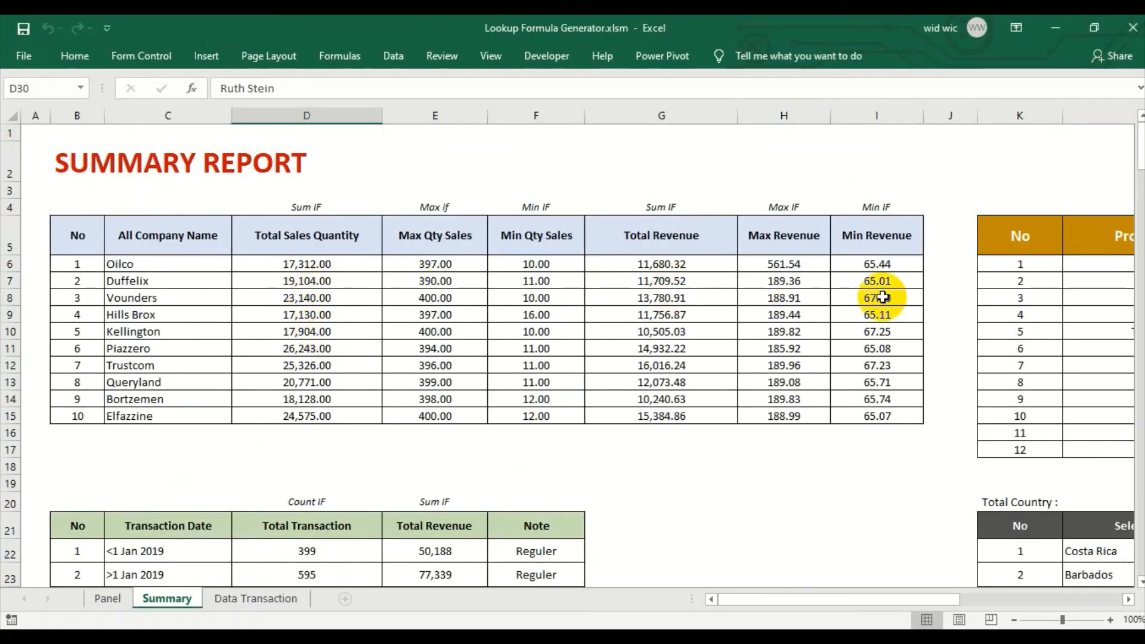
{"action": "scroll", "coordinate": [570, 531], "scroll_direction": "down", "scroll_amount": 3}
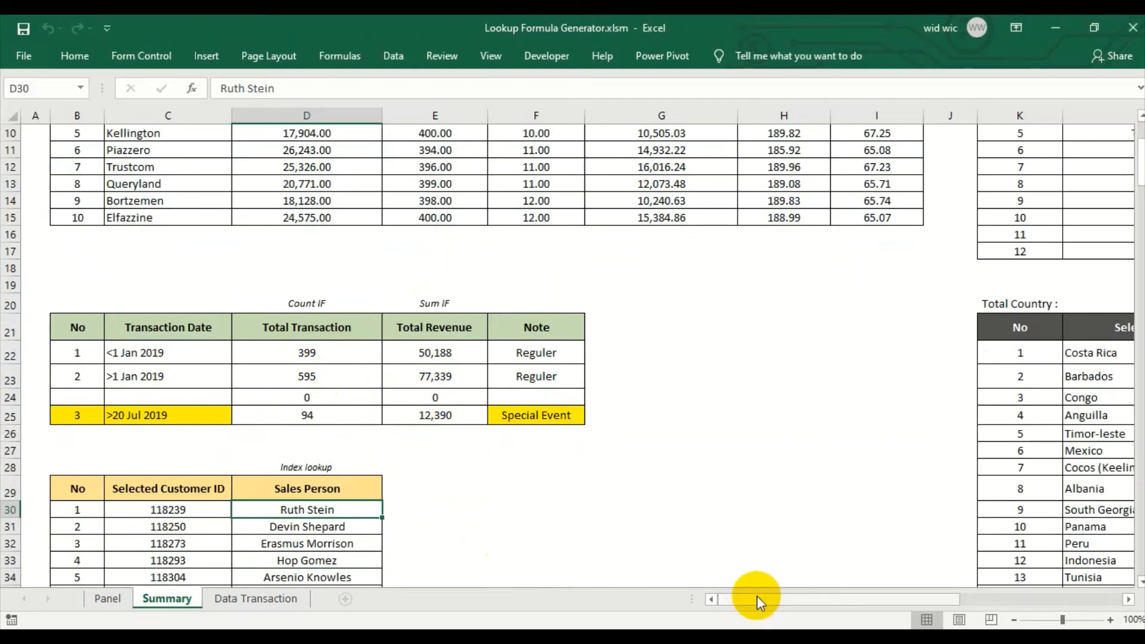
{"action": "left_click_drag", "start_coordinate": [839, 605], "coordinate": [1003, 600]}
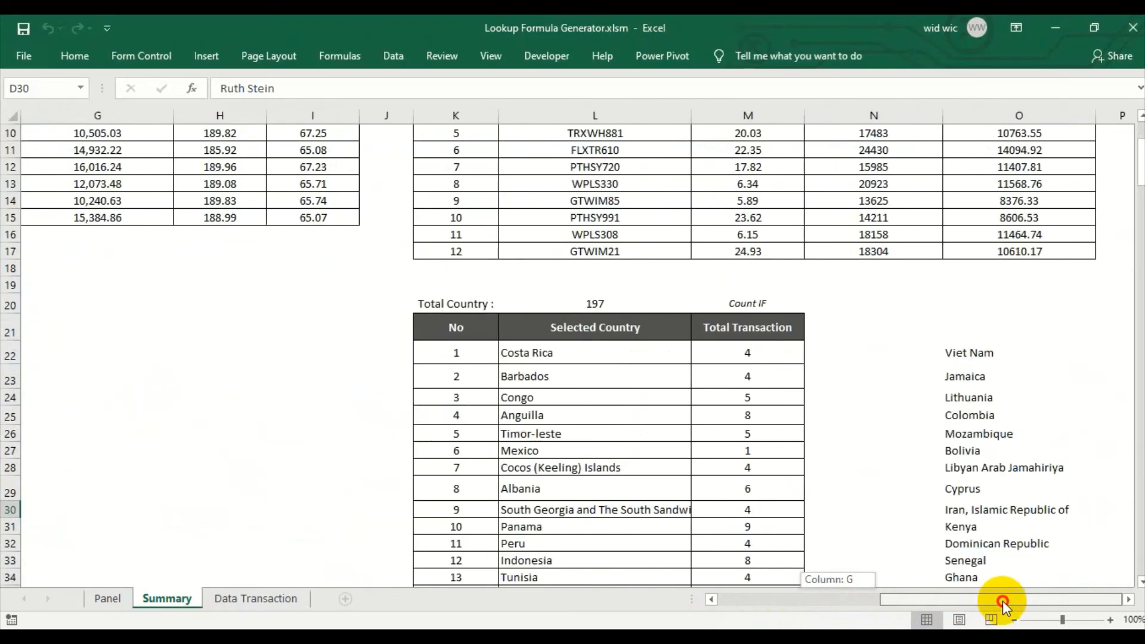
{"action": "scroll", "coordinate": [761, 428], "scroll_direction": "up", "scroll_amount": 3}
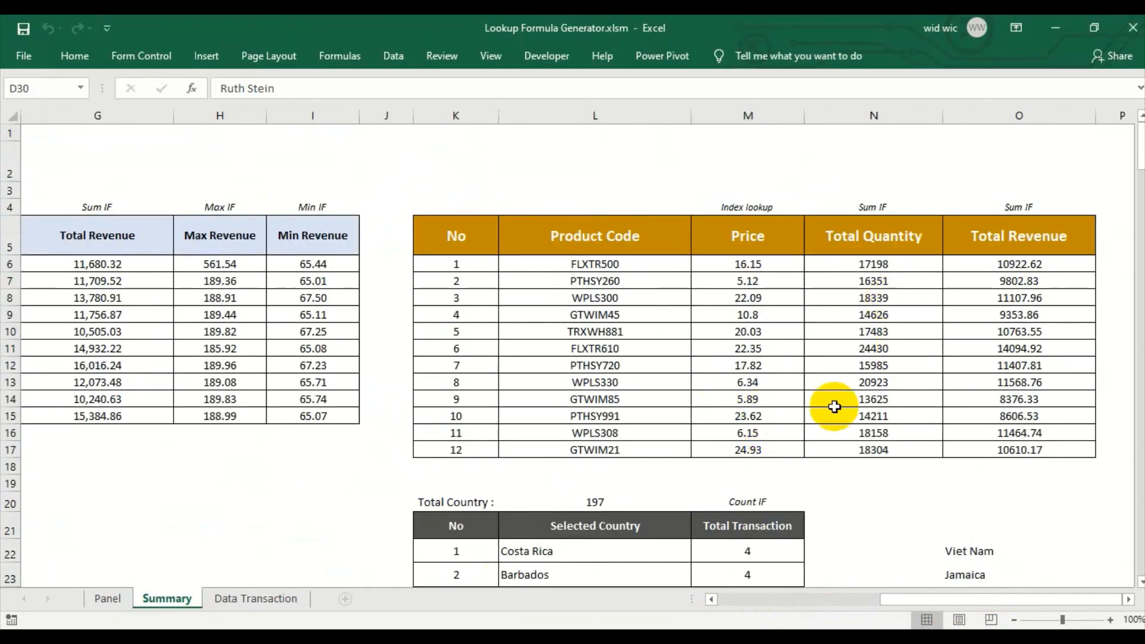
{"action": "scroll", "coordinate": [599, 393], "scroll_direction": "down", "scroll_amount": 1}
{"action": "scroll", "coordinate": [599, 393], "scroll_direction": "down", "scroll_amount": 15}
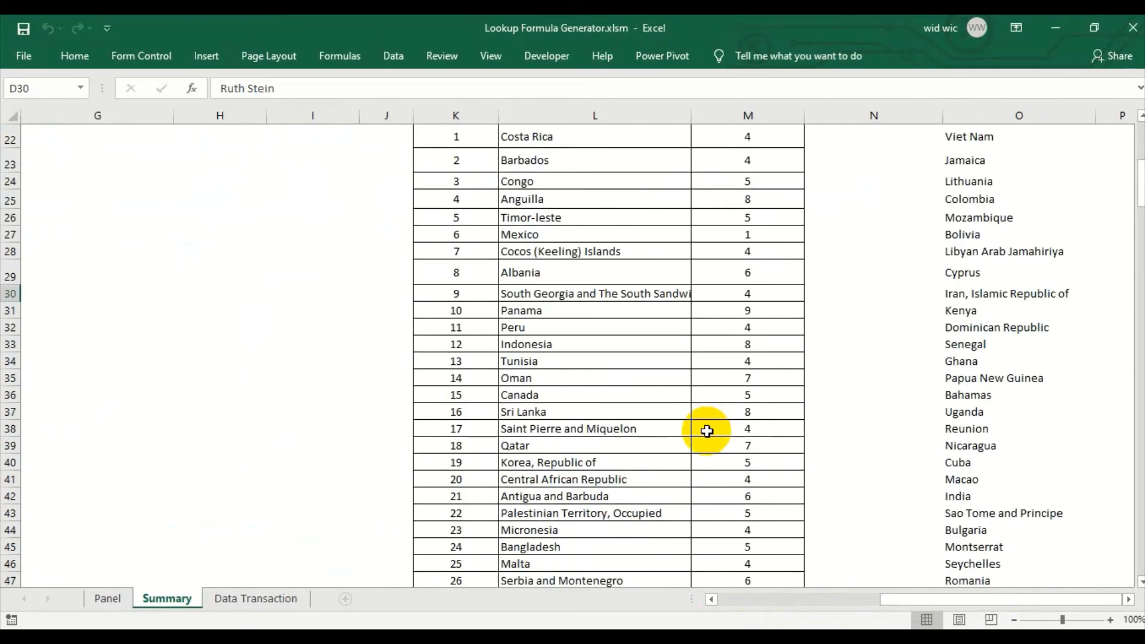
{"action": "scroll", "coordinate": [714, 431], "scroll_direction": "down", "scroll_amount": 8}
{"action": "scroll", "coordinate": [714, 433], "scroll_direction": "up", "scroll_amount": 19}
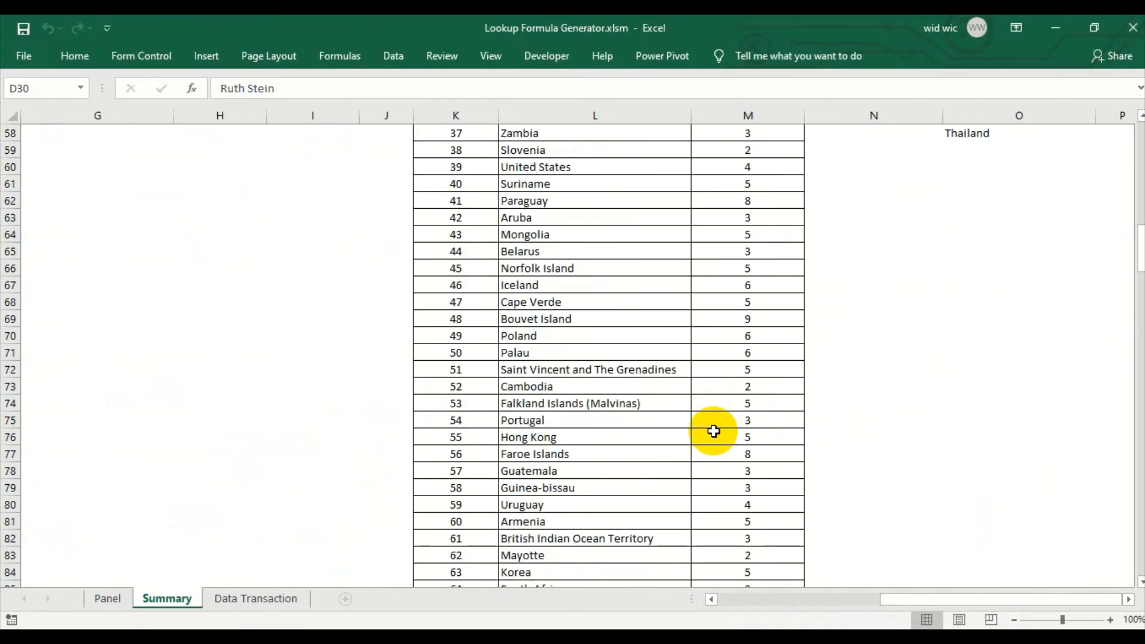
{"action": "scroll", "coordinate": [716, 435], "scroll_direction": "up", "scroll_amount": 3}
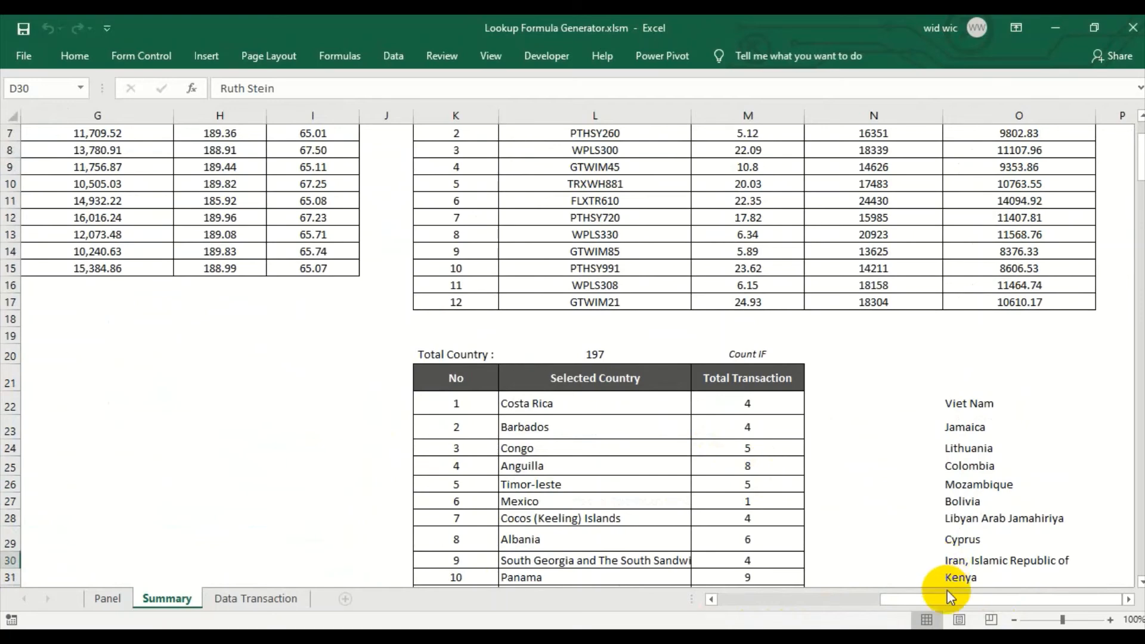
{"action": "left_click_drag", "start_coordinate": [949, 602], "coordinate": [763, 606]}
{"action": "scroll", "coordinate": [396, 523], "scroll_direction": "down", "scroll_amount": 6}
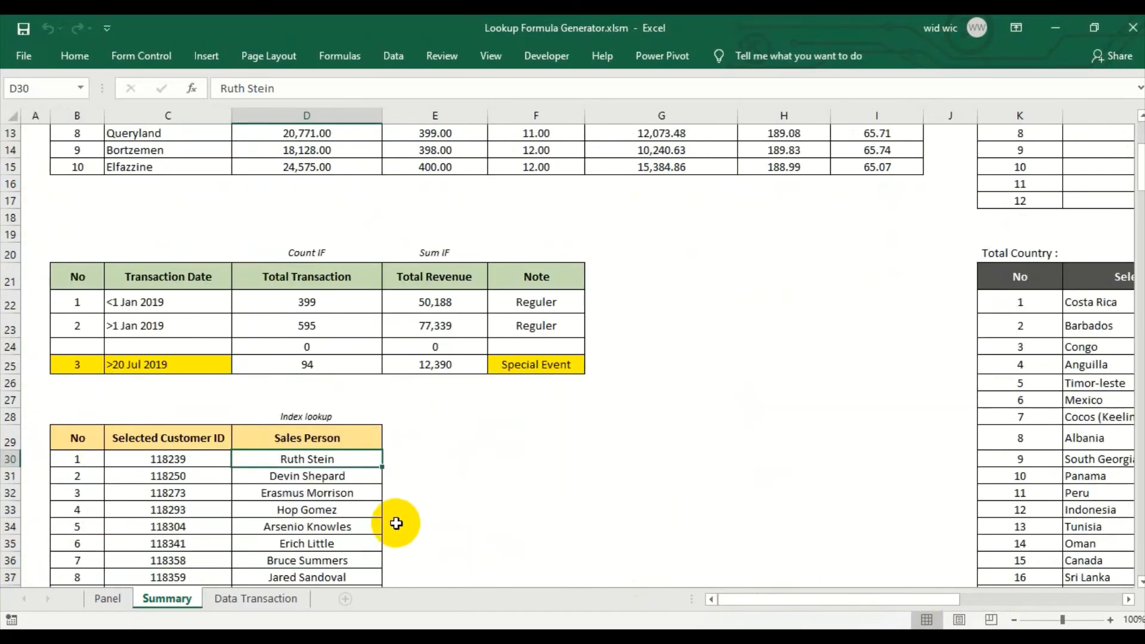
{"action": "scroll", "coordinate": [254, 498], "scroll_direction": "up", "scroll_amount": 8}
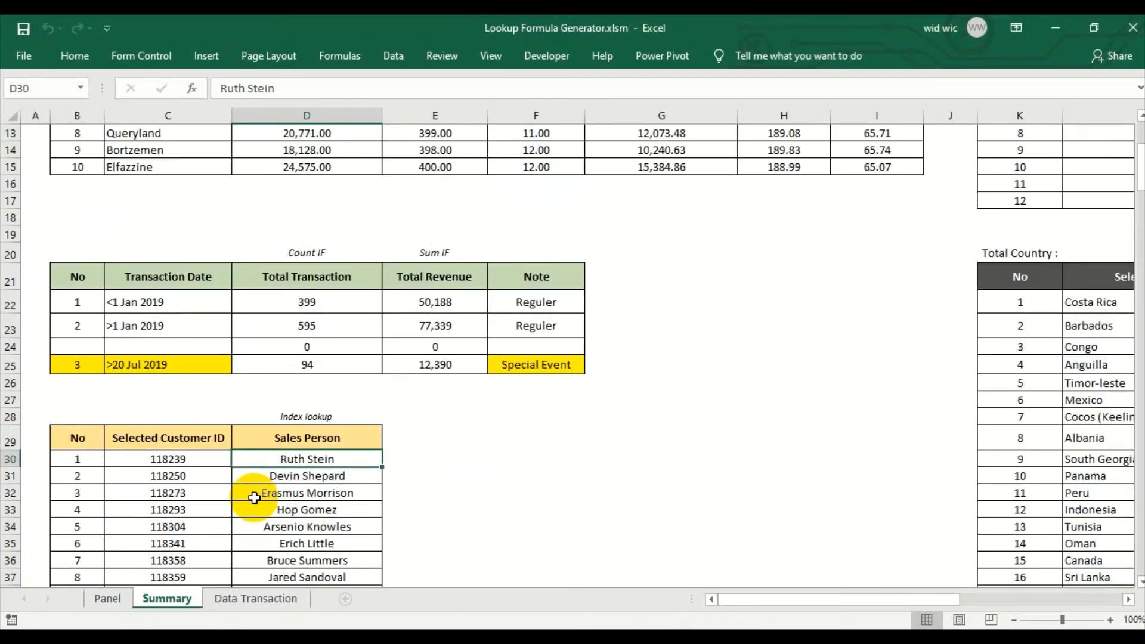
{"action": "scroll", "coordinate": [575, 499], "scroll_direction": "down", "scroll_amount": 2}
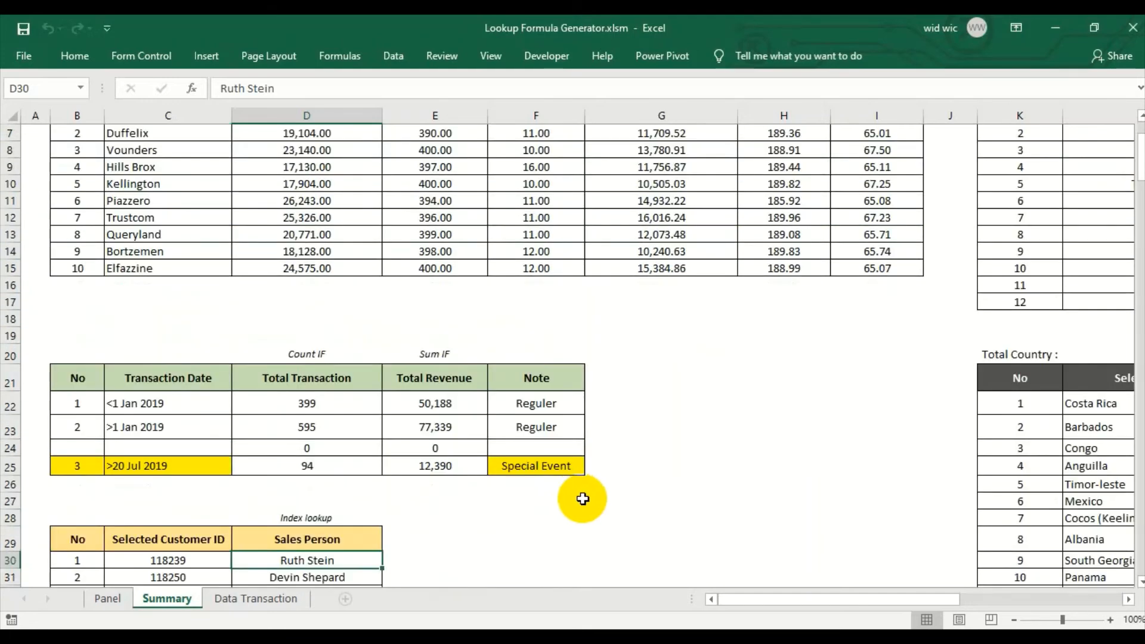
{"action": "scroll", "coordinate": [601, 505], "scroll_direction": "up", "scroll_amount": 2}
{"action": "scroll", "coordinate": [752, 599], "scroll_direction": "down", "scroll_amount": 1}
Step: Copy the additional country names from Jamaica to Thailand (O23:O58) on the Summary sheet
{"action": "left_click_drag", "start_coordinate": [754, 597], "coordinate": [935, 596]}
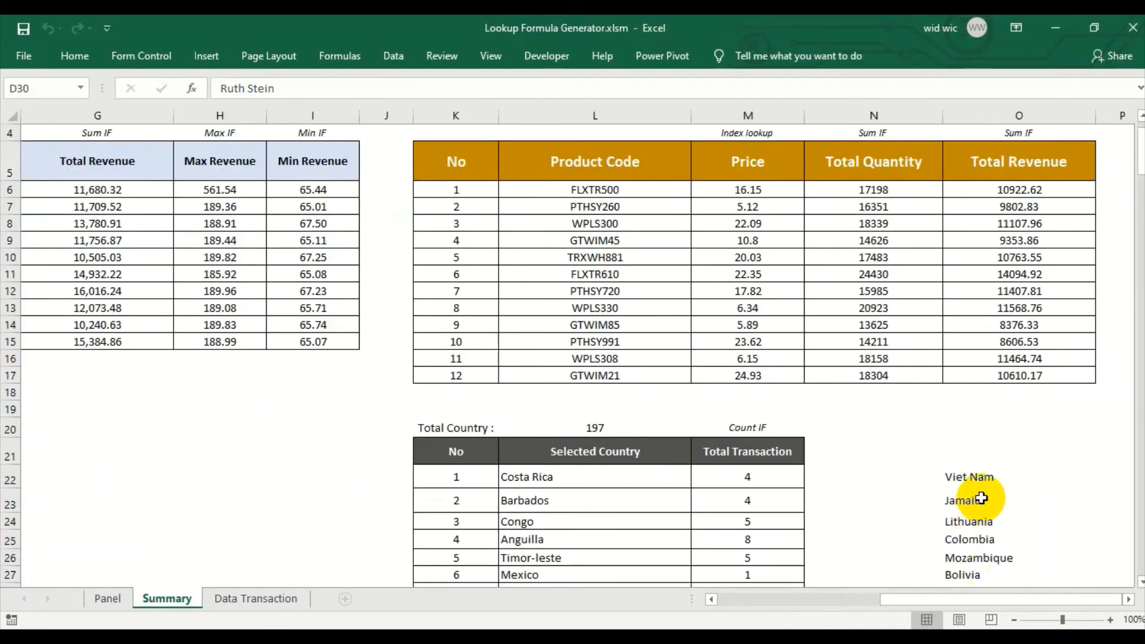
{"action": "left_click_drag", "start_coordinate": [979, 501], "coordinate": [974, 582]}
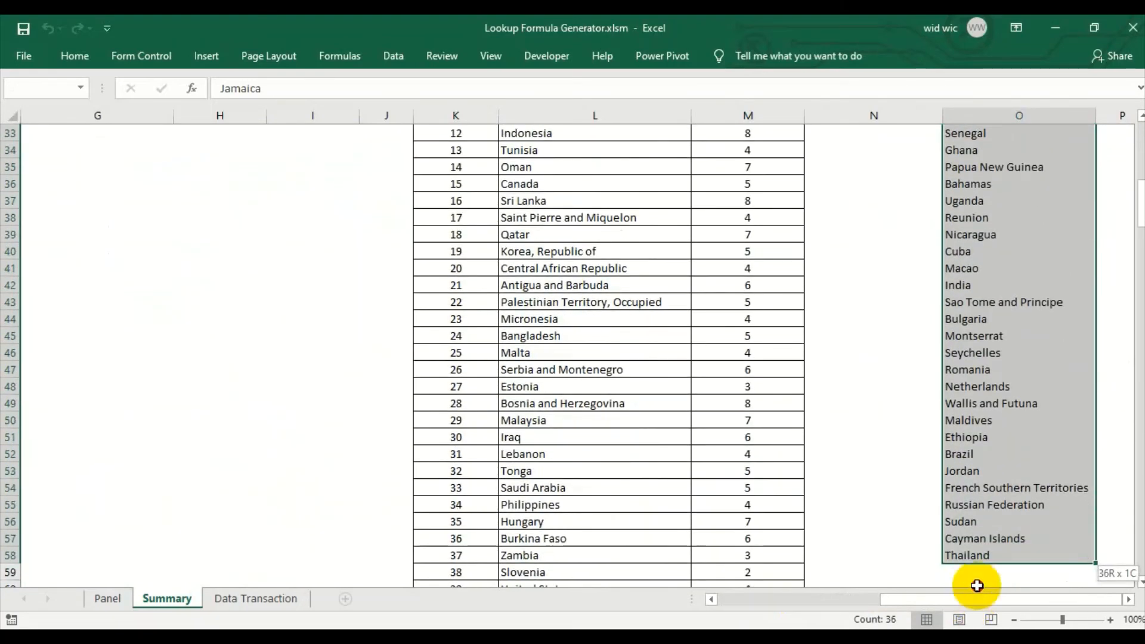
{"action": "right_click", "coordinate": [992, 512]}
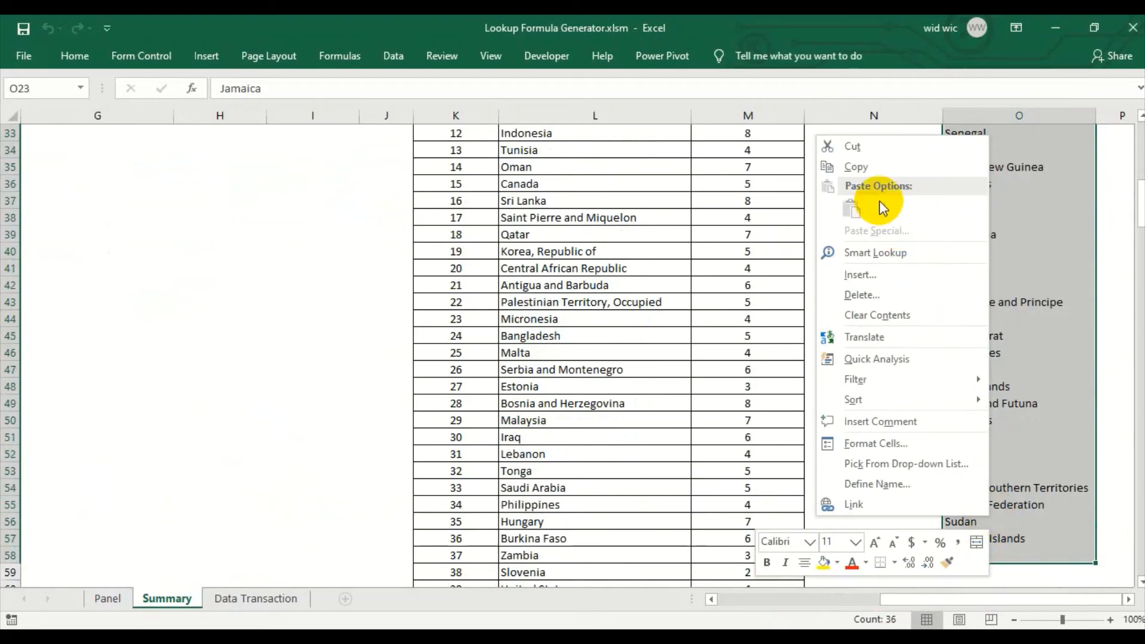
{"action": "left_click", "coordinate": [862, 172]}
{"action": "scroll", "coordinate": [672, 414], "scroll_direction": "up", "scroll_amount": 8}
{"action": "scroll", "coordinate": [1142, 301], "scroll_direction": "down", "scroll_amount": 5}
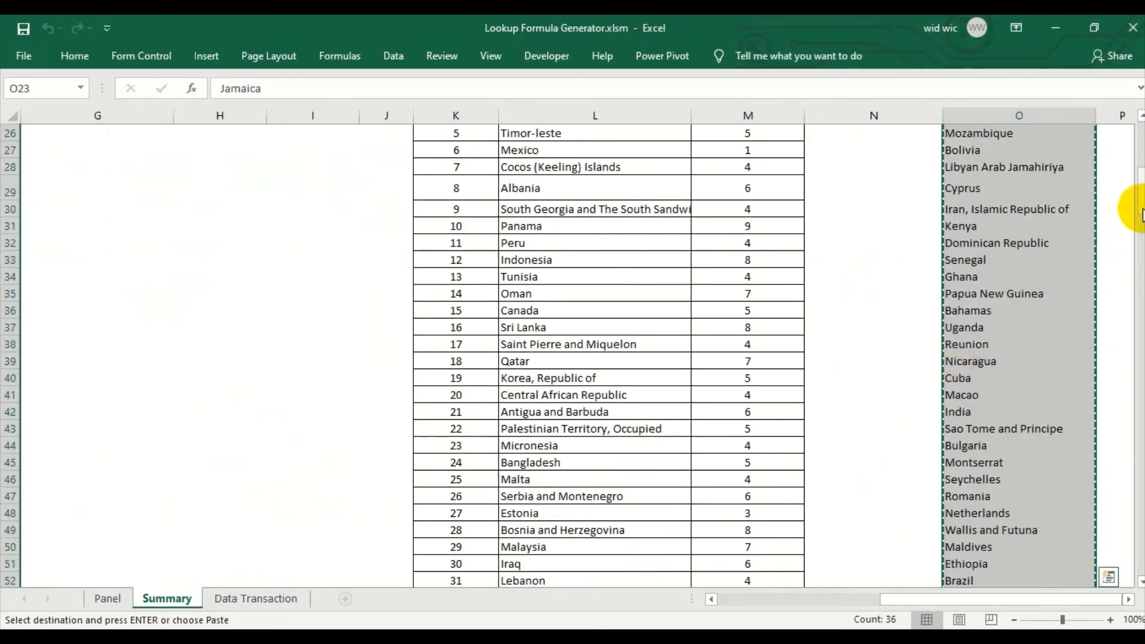
Step: Paste the copied country names below Viet Nam in the Selected Country column, starting at L219
{"action": "left_click_drag", "start_coordinate": [1141, 215], "coordinate": [1120, 517]}
{"action": "left_click", "coordinate": [554, 459]}
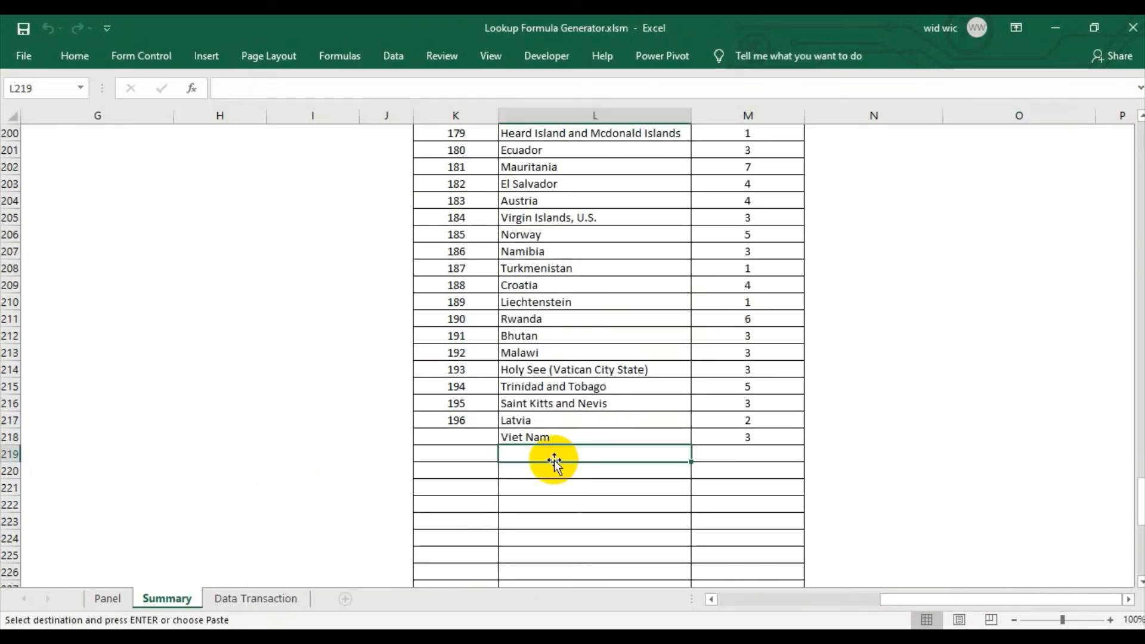
{"action": "right_click", "coordinate": [556, 457]}
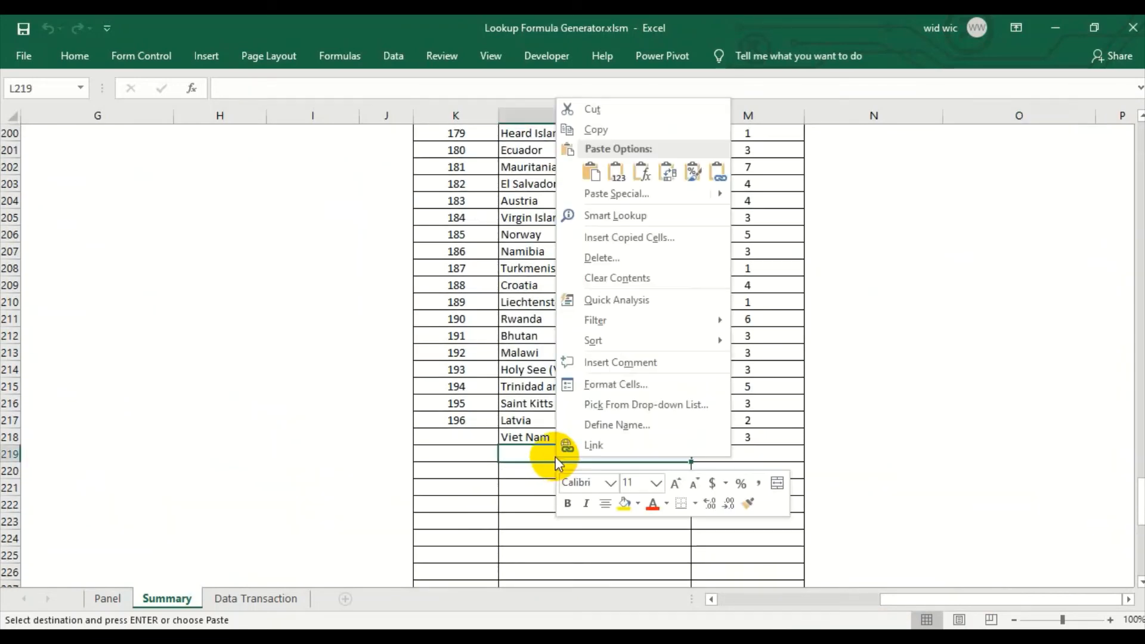
{"action": "left_click", "coordinate": [596, 196]}
{"action": "left_click", "coordinate": [453, 131]}
{"action": "left_click", "coordinate": [633, 305]}
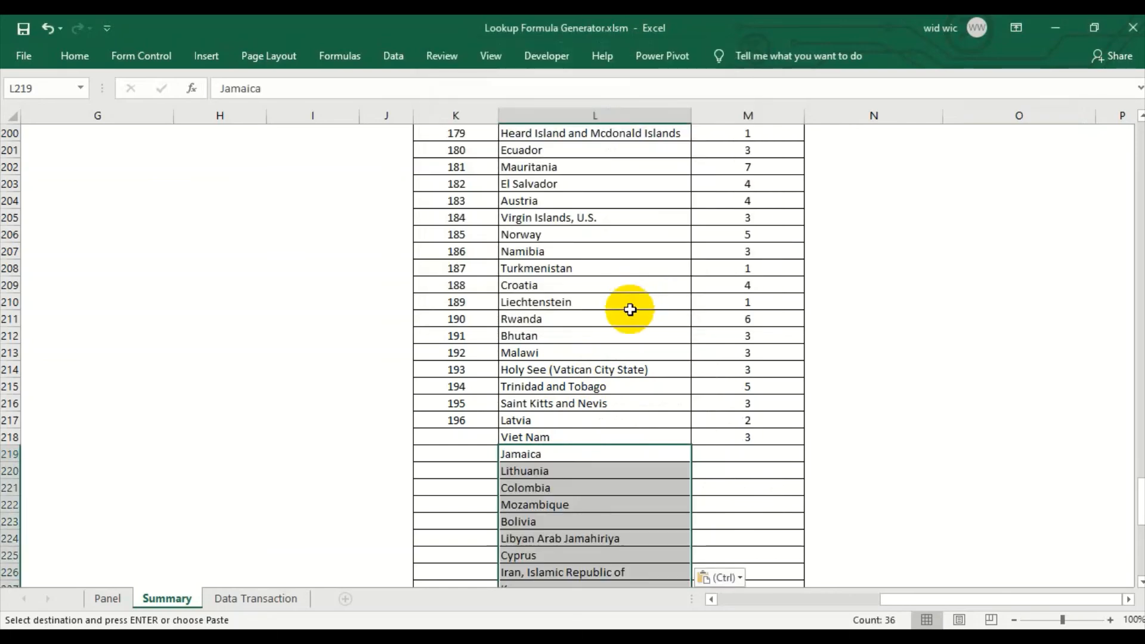
Step: Check the Total Transaction cells beside the pasted countries, Summary's total country count, and the Selected Country record's total rows on Panel
{"action": "left_click", "coordinate": [687, 458]}
{"action": "left_click", "coordinate": [767, 453]}
{"action": "scroll", "coordinate": [767, 453], "scroll_direction": "down", "scroll_amount": 5}
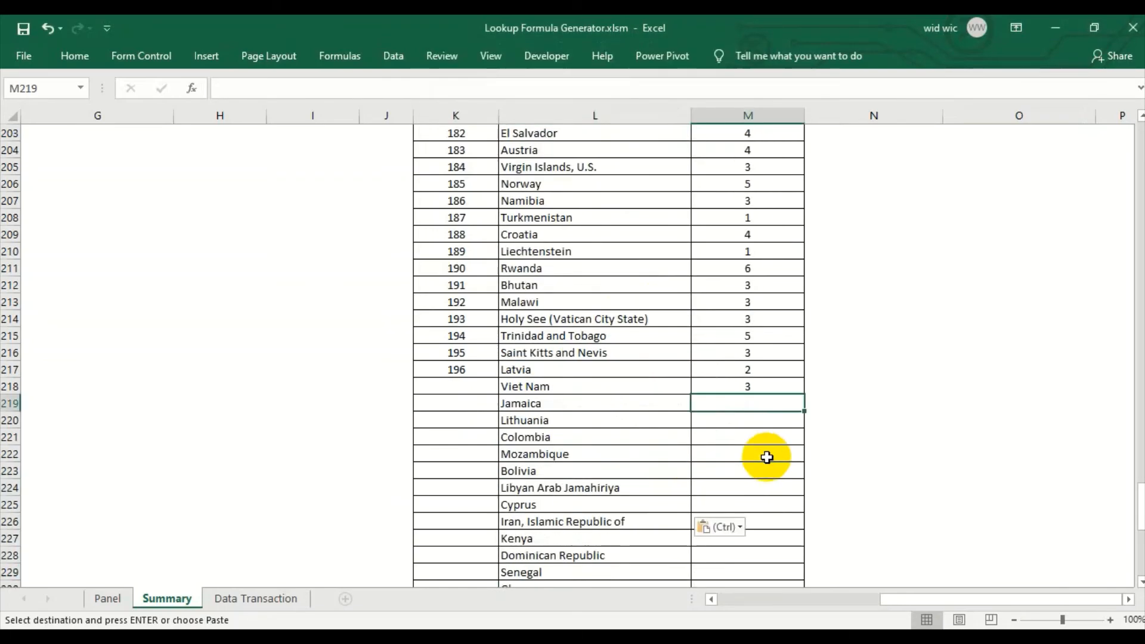
{"action": "scroll", "coordinate": [775, 393], "scroll_direction": "up", "scroll_amount": 14}
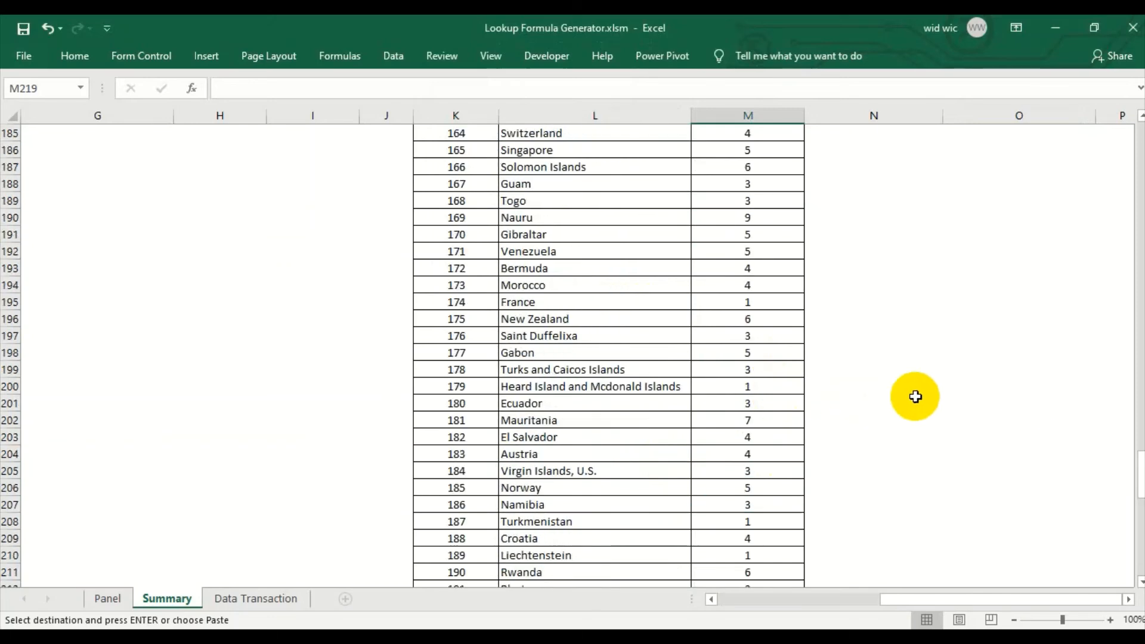
{"action": "left_click_drag", "start_coordinate": [1138, 459], "coordinate": [1138, 163]}
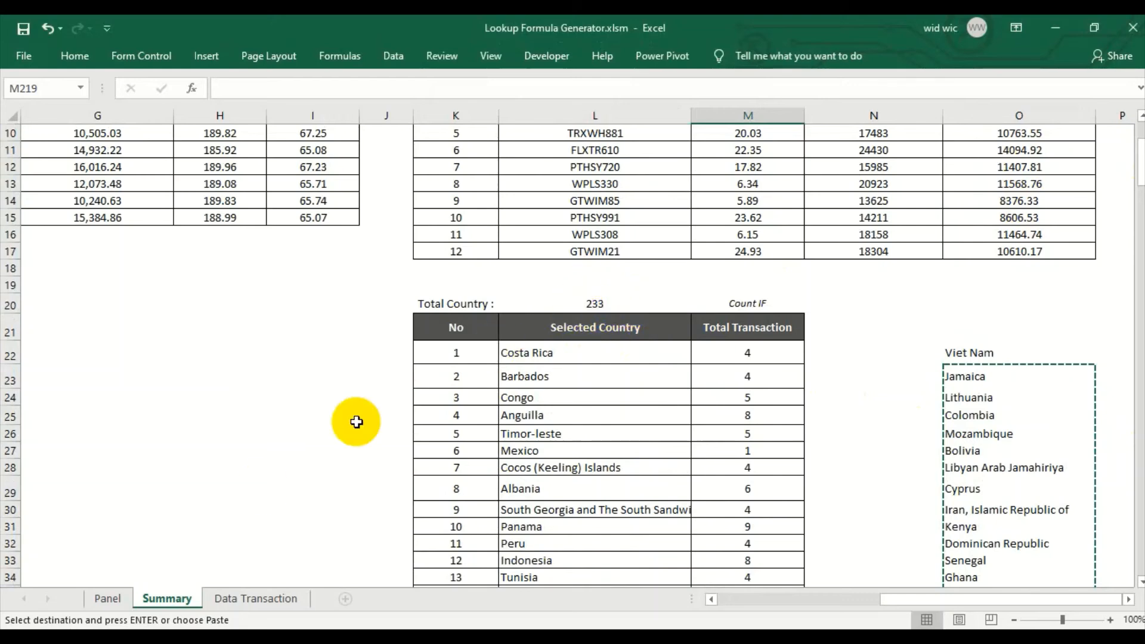
{"action": "left_click", "coordinate": [112, 599]}
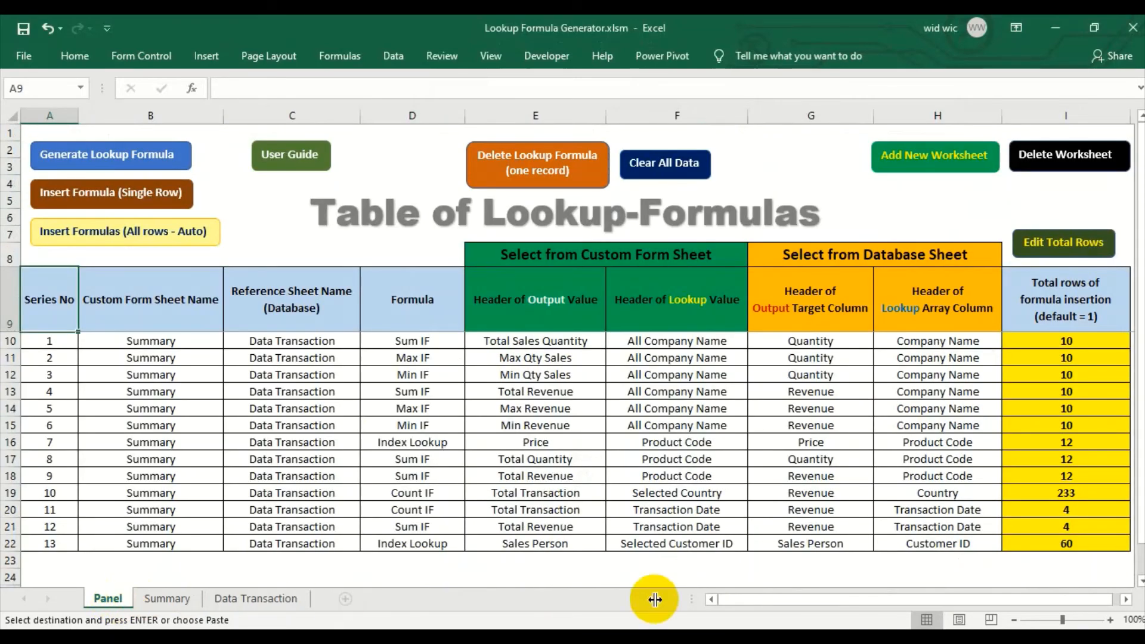
{"action": "left_click", "coordinate": [1038, 494]}
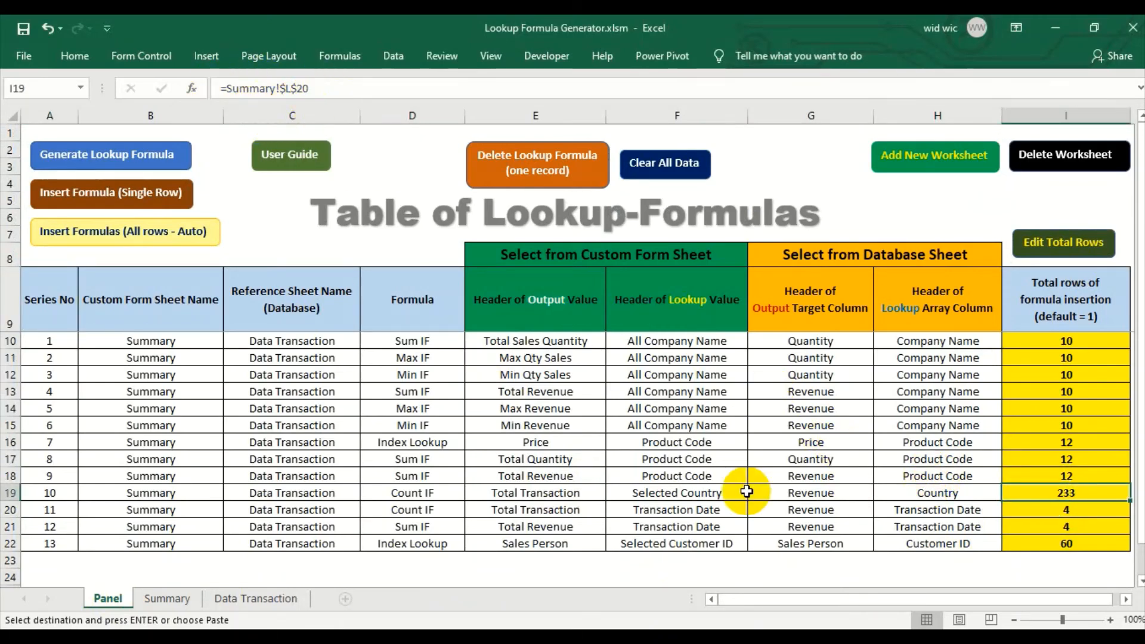
{"action": "left_click", "coordinate": [332, 493]}
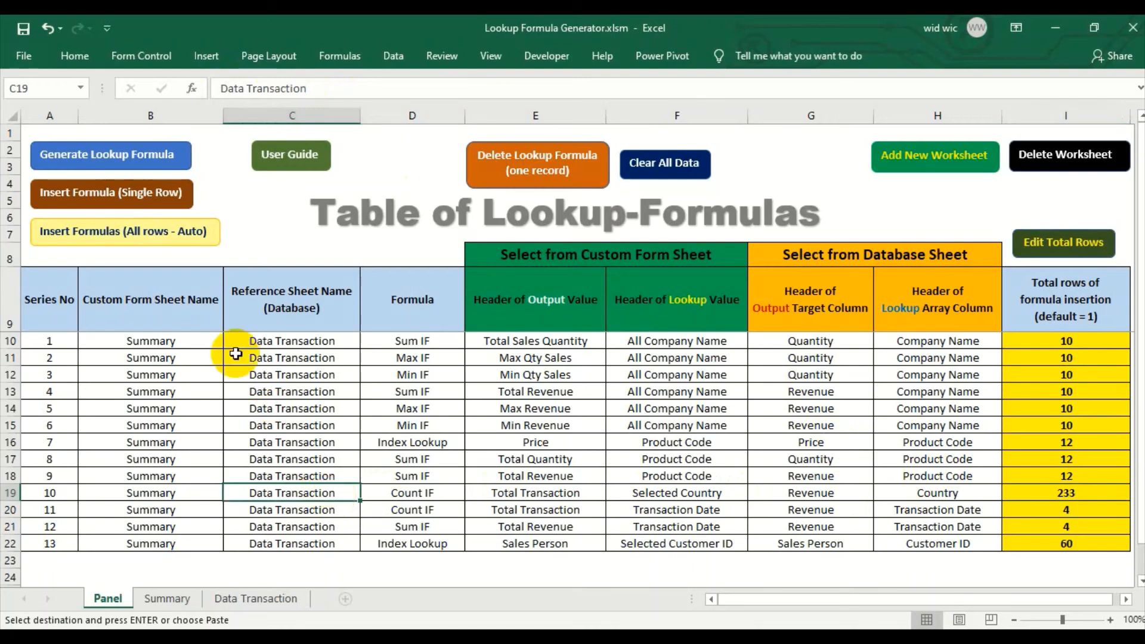
Step: Insert only the Selected Country Count IF record (row 19) into Summary with the single-row insertion and confirm copying it down 233 rows
{"action": "left_click", "coordinate": [181, 199]}
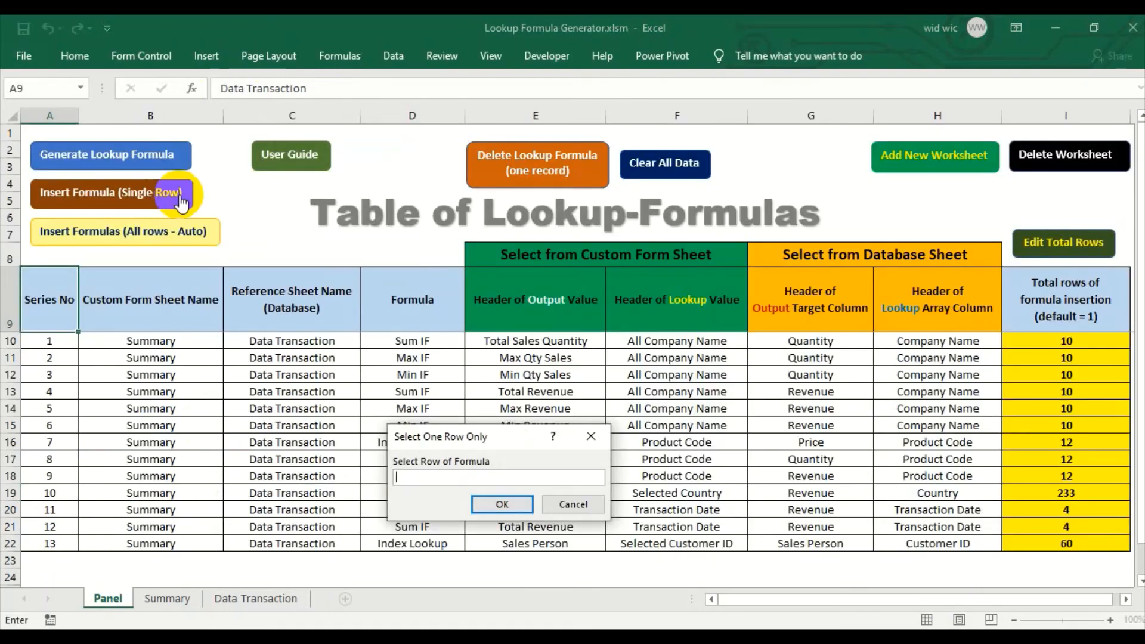
{"action": "left_click_drag", "start_coordinate": [454, 445], "coordinate": [528, 328]}
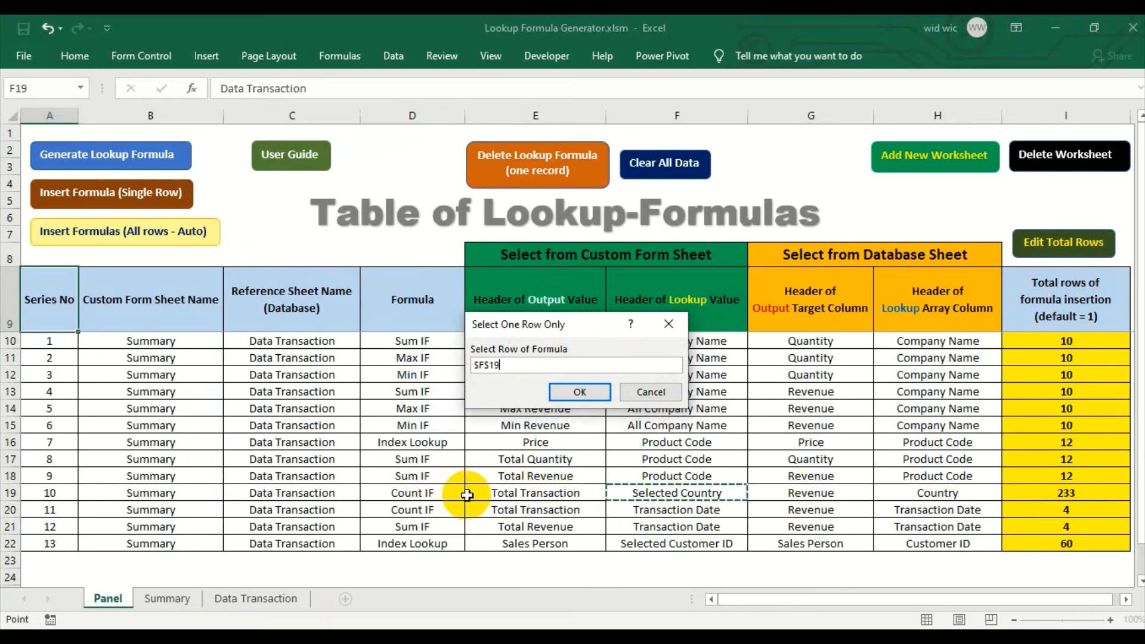
{"action": "left_click", "coordinate": [561, 395]}
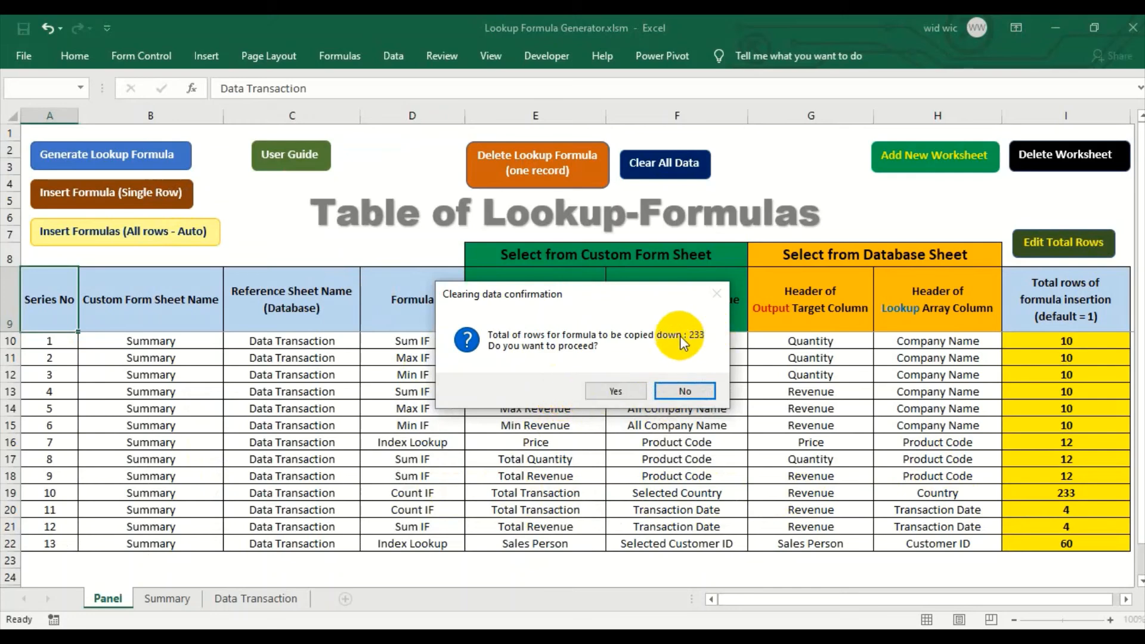
{"action": "left_click", "coordinate": [614, 389]}
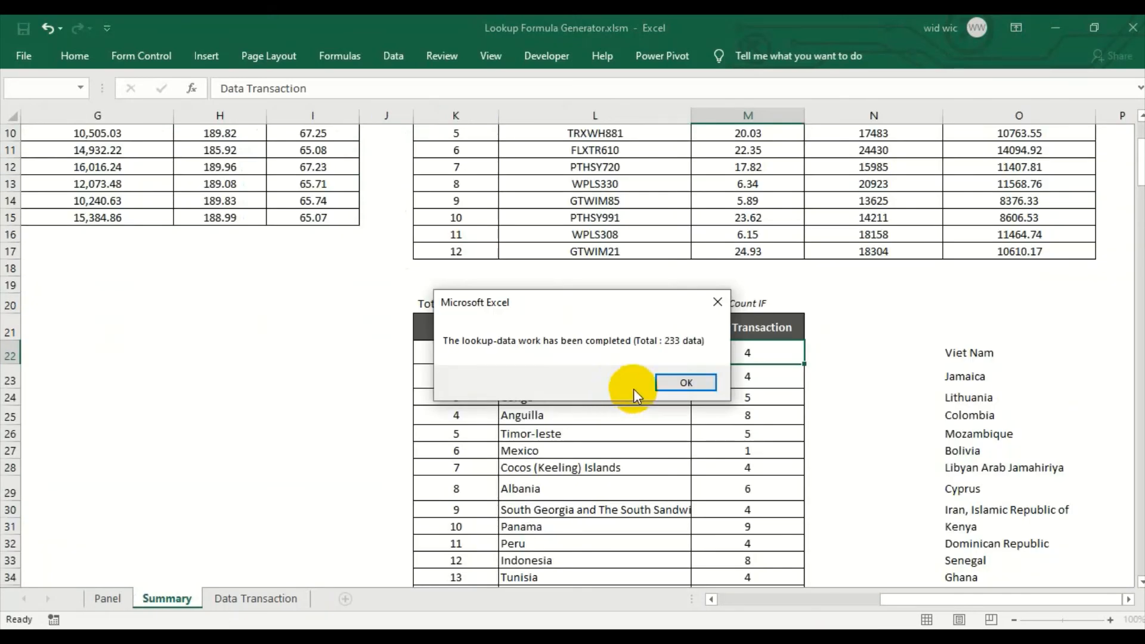
{"action": "left_click", "coordinate": [663, 385]}
Step: Review the Total Transaction results down to the last added country in Summary's Selected Country table
{"action": "scroll", "coordinate": [907, 350], "scroll_direction": "down", "scroll_amount": 16}
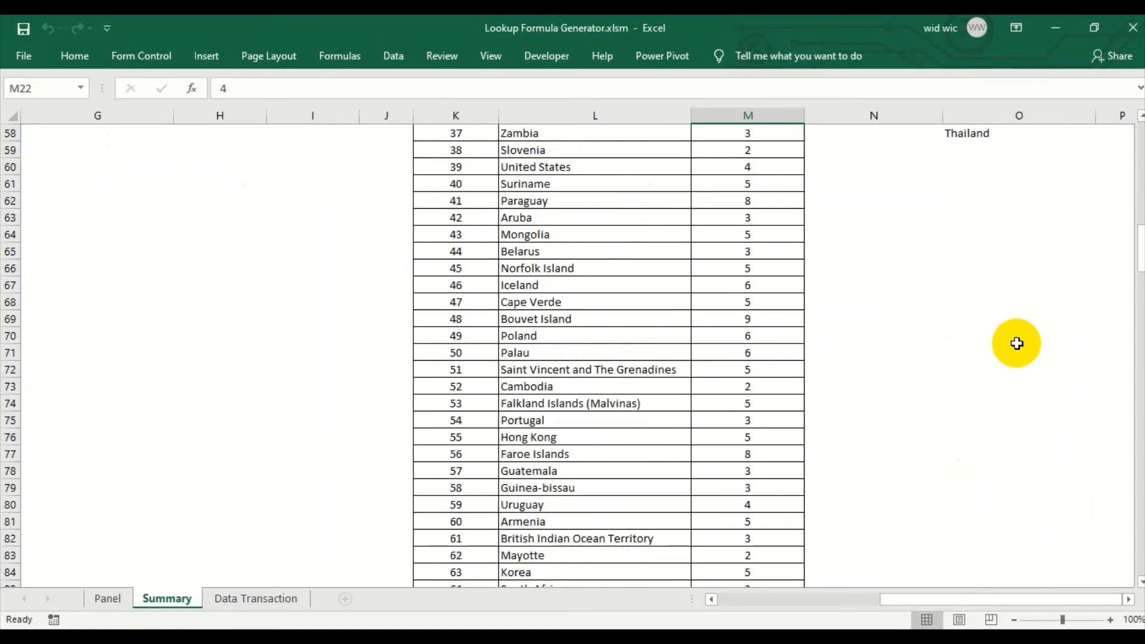
{"action": "scroll", "coordinate": [1016, 343], "scroll_direction": "down", "scroll_amount": 20}
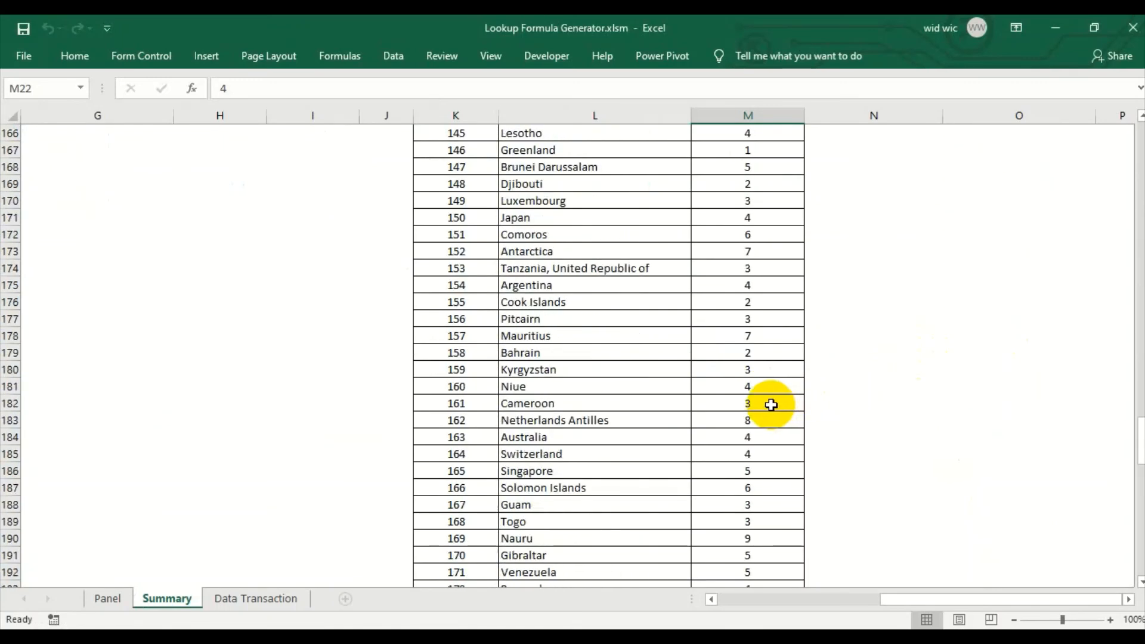
{"action": "scroll", "coordinate": [772, 405], "scroll_direction": "down", "scroll_amount": 20}
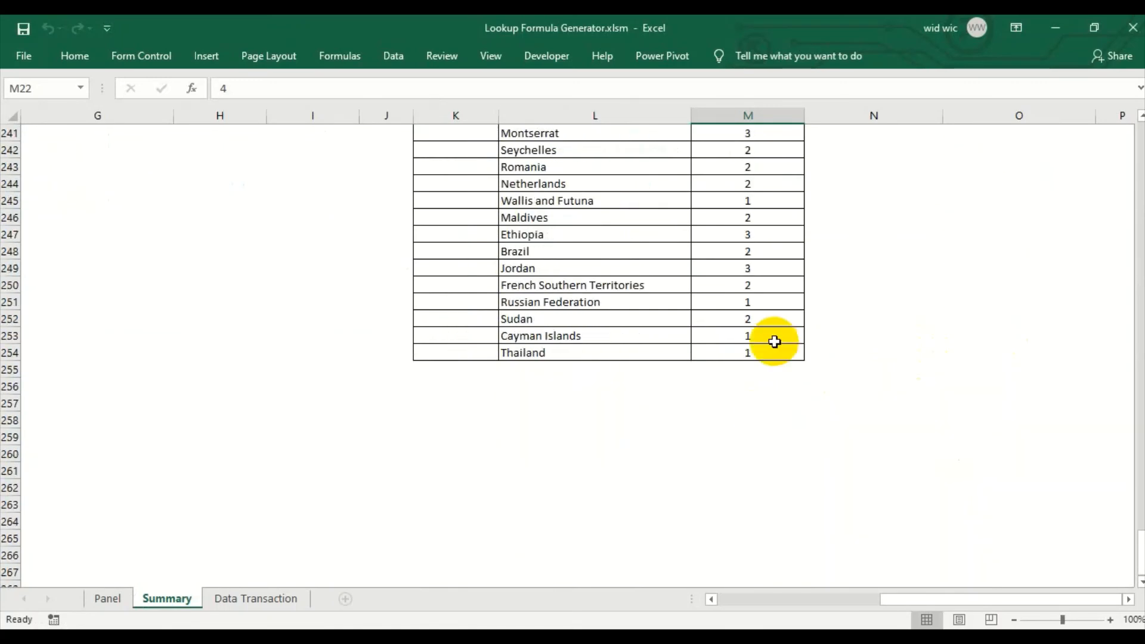
{"action": "scroll", "coordinate": [775, 341], "scroll_direction": "up", "scroll_amount": 3}
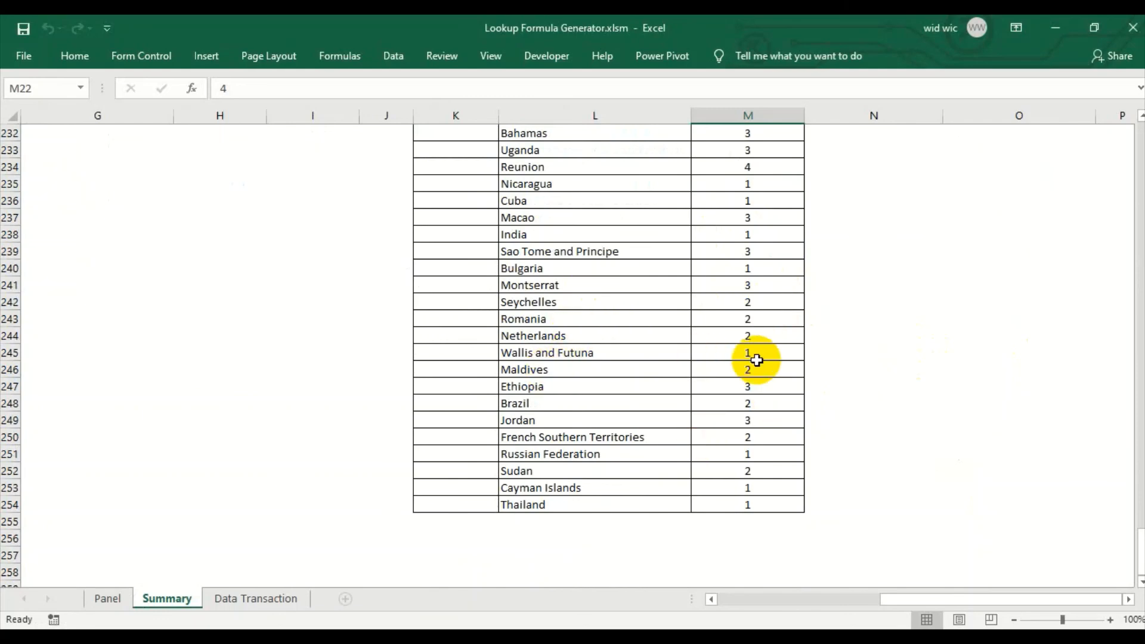
{"action": "scroll", "coordinate": [756, 360], "scroll_direction": "up", "scroll_amount": 14}
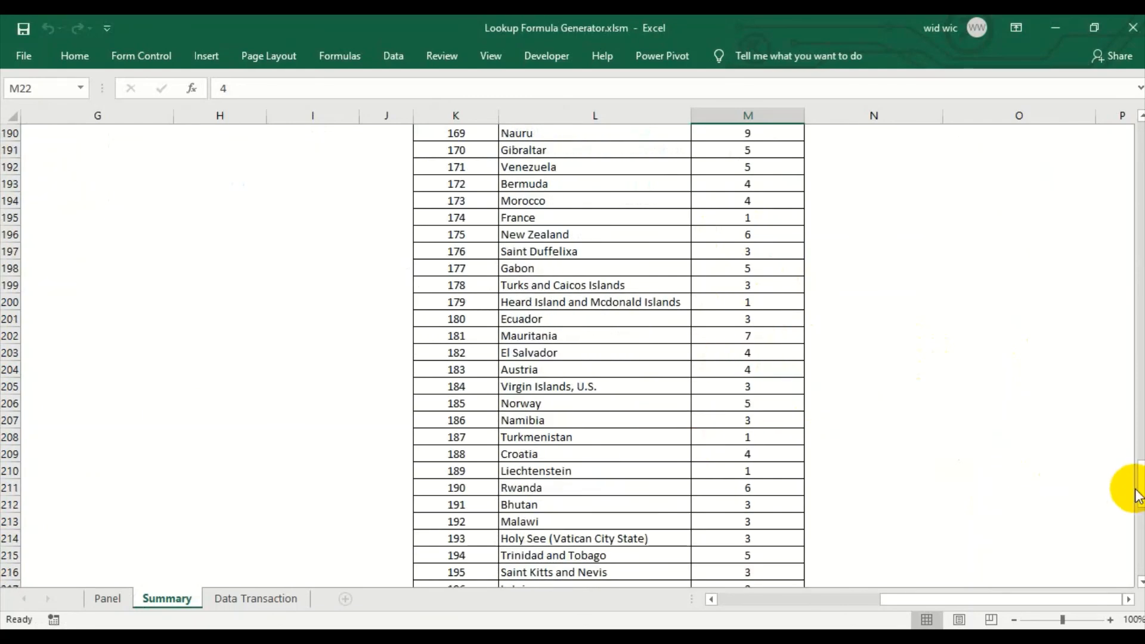
Step: Delete the Min IF record for Min Revenue (row 15) from Panel's lookup formula table and confirm the deletion
{"action": "left_click_drag", "start_coordinate": [1136, 493], "coordinate": [1136, 143]}
{"action": "left_click", "coordinate": [106, 598]}
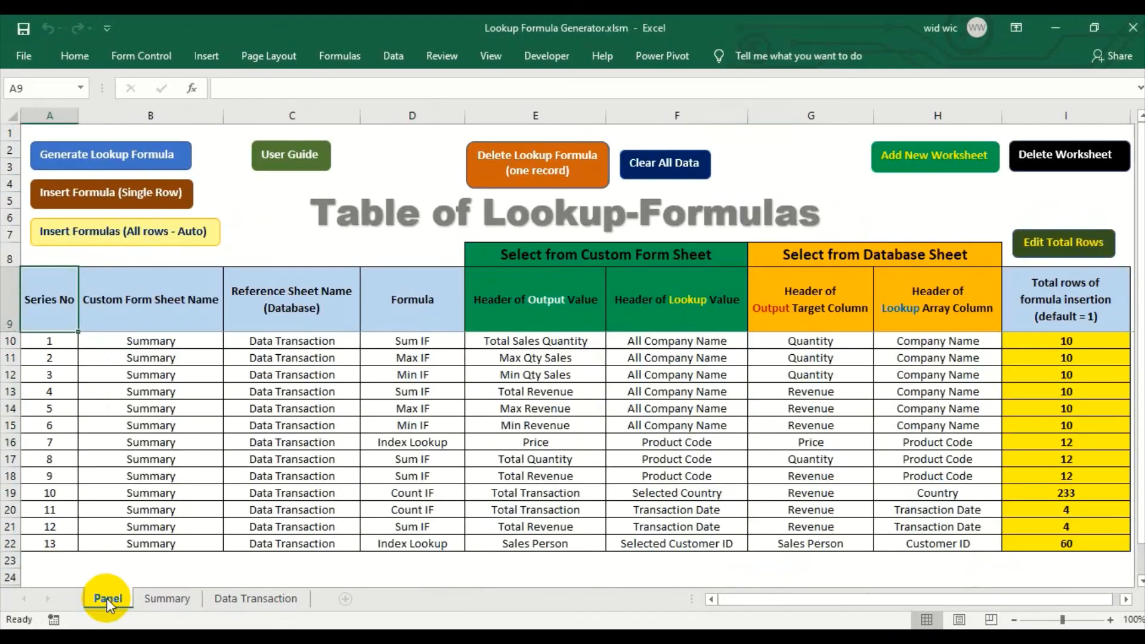
{"action": "left_click", "coordinate": [403, 426]}
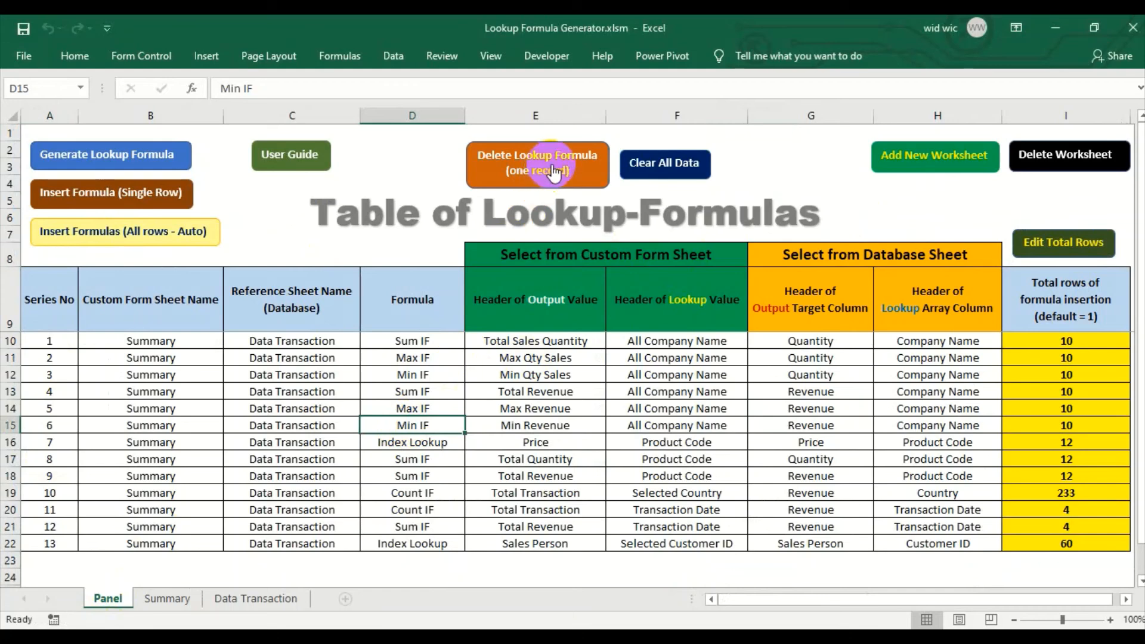
{"action": "left_click", "coordinate": [568, 176]}
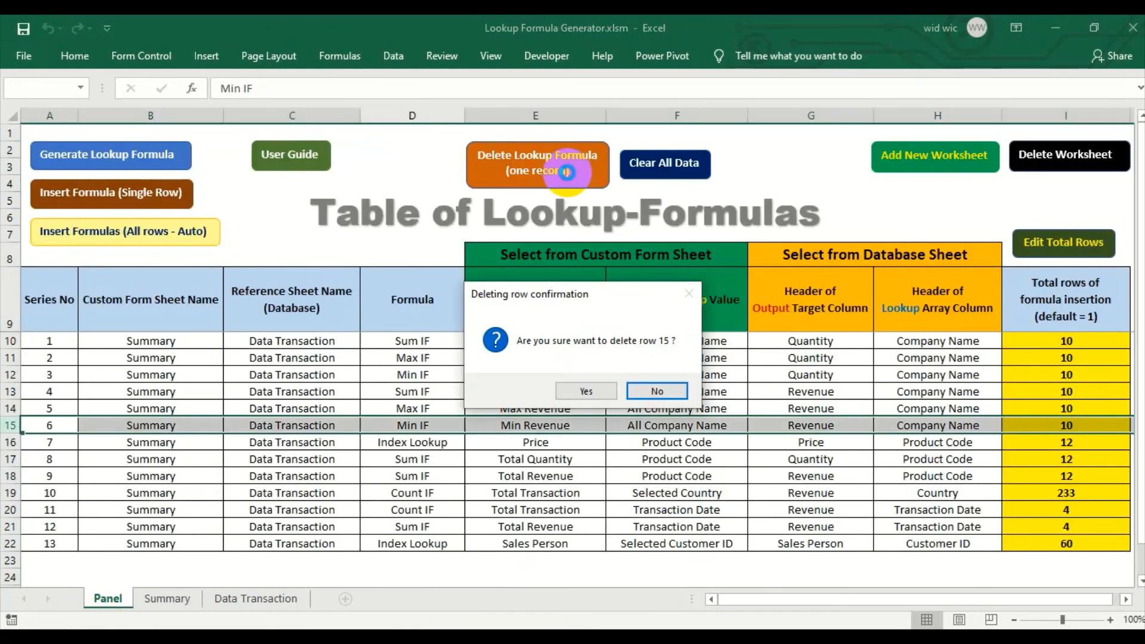
{"action": "left_click", "coordinate": [575, 392]}
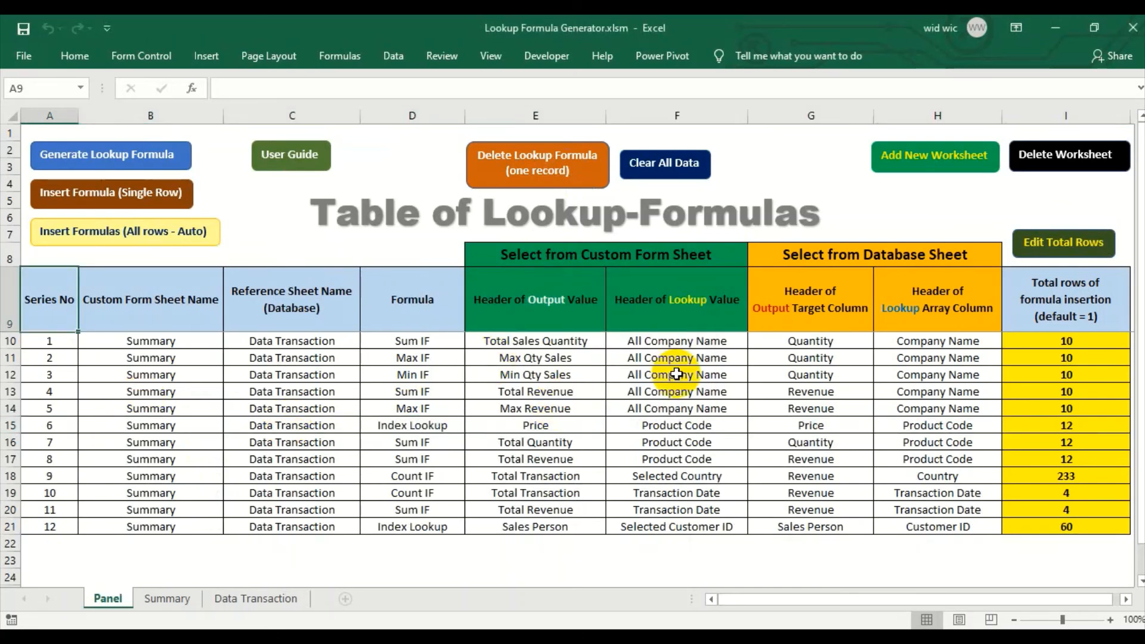
Step: Clear all remaining lookup formula records from Panel's table and confirm the clearing
{"action": "left_click", "coordinate": [663, 172]}
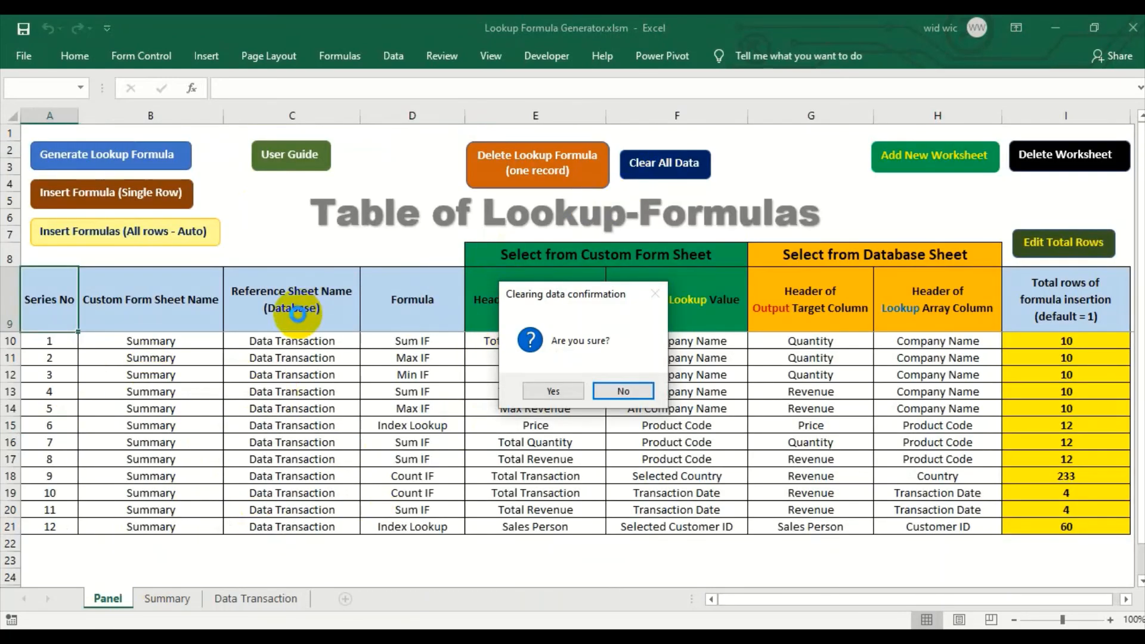
{"action": "left_click", "coordinate": [581, 391]}
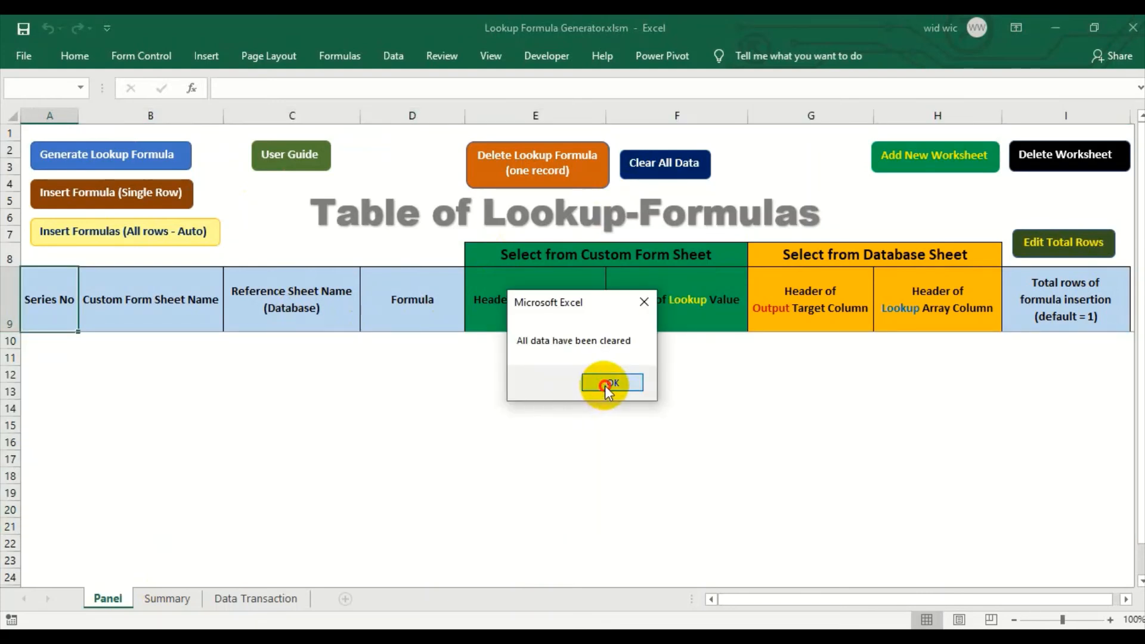
{"action": "left_click", "coordinate": [608, 383]}
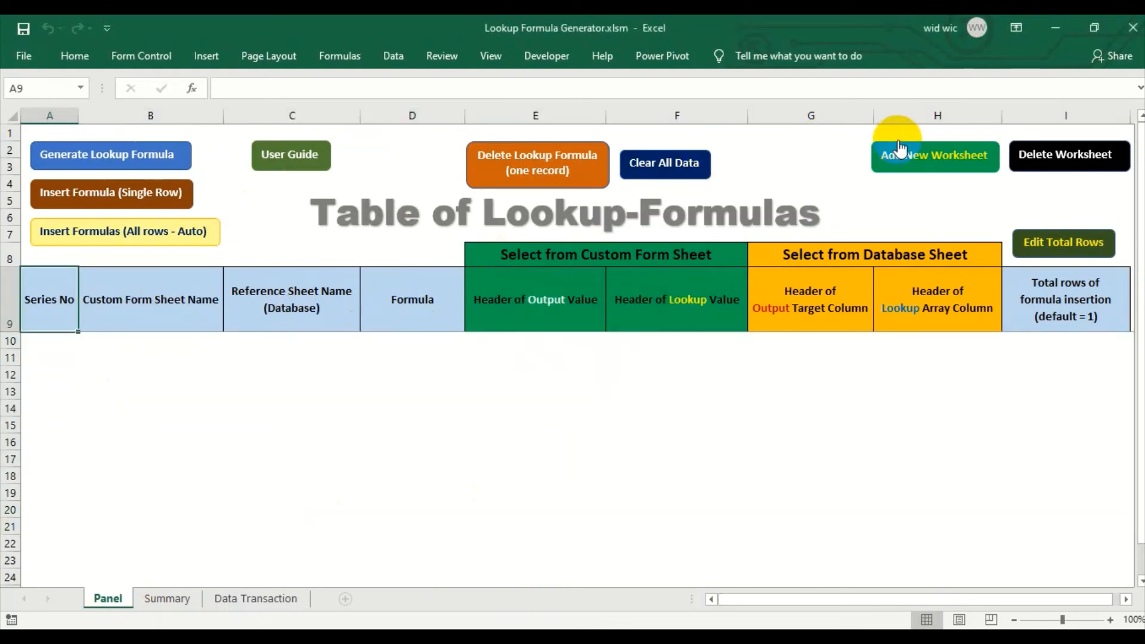
Step: Delete the Data Transaction worksheet with the worksheet deletion tool, picking cells C17:D17 to identify it and confirming both prompts
{"action": "left_click", "coordinate": [1052, 171]}
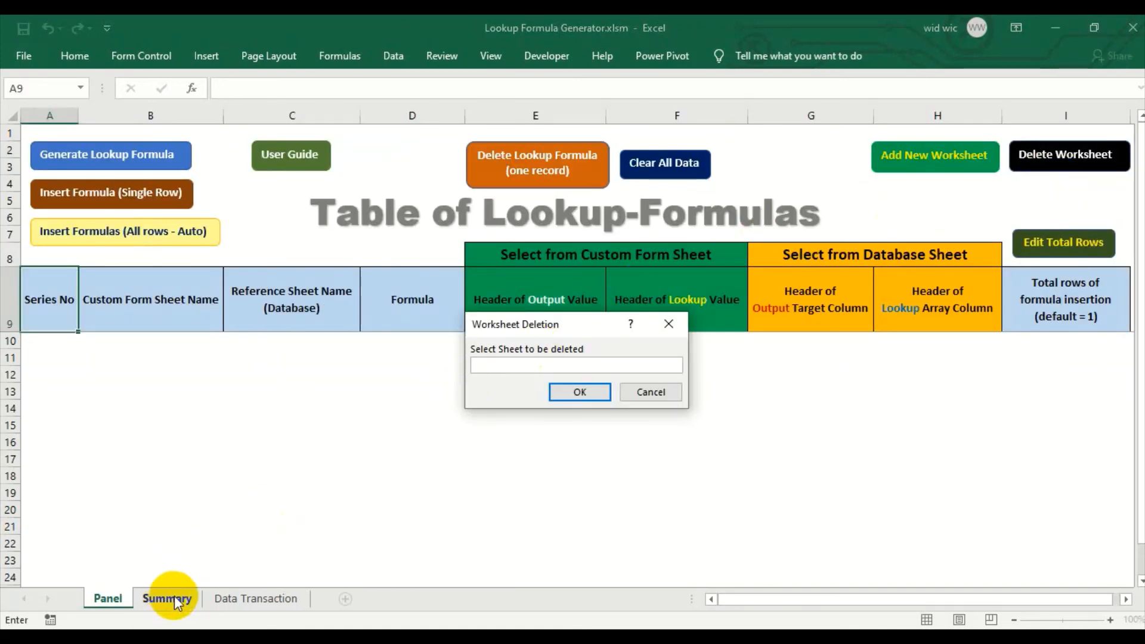
{"action": "left_click", "coordinate": [245, 599]}
{"action": "left_click_drag", "start_coordinate": [257, 410], "coordinate": [345, 409]}
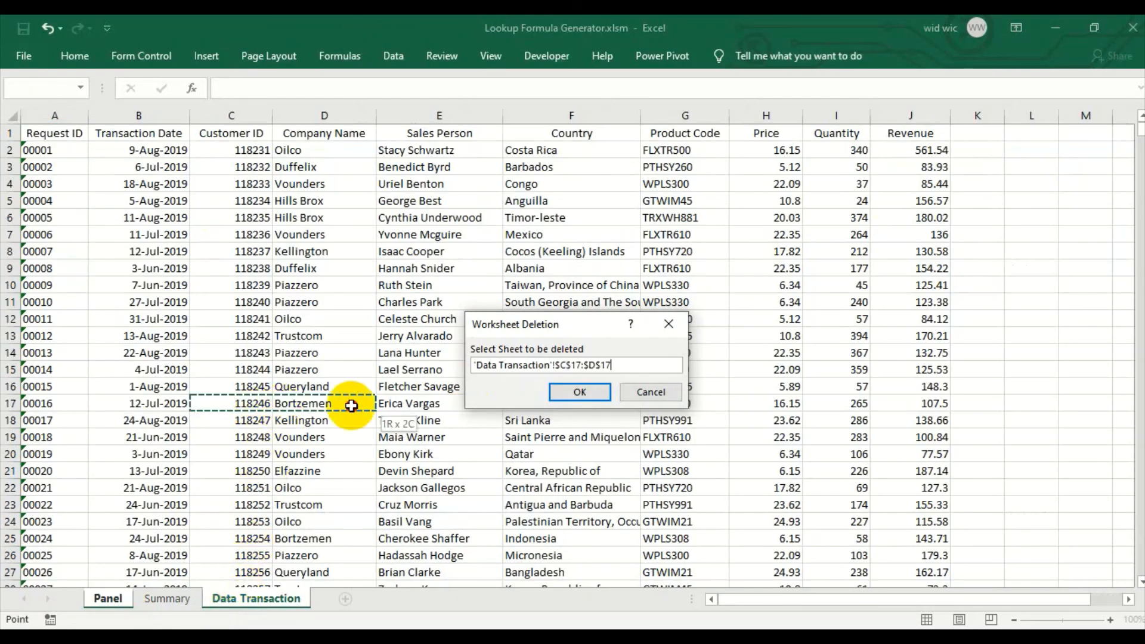
{"action": "left_click", "coordinate": [558, 389]}
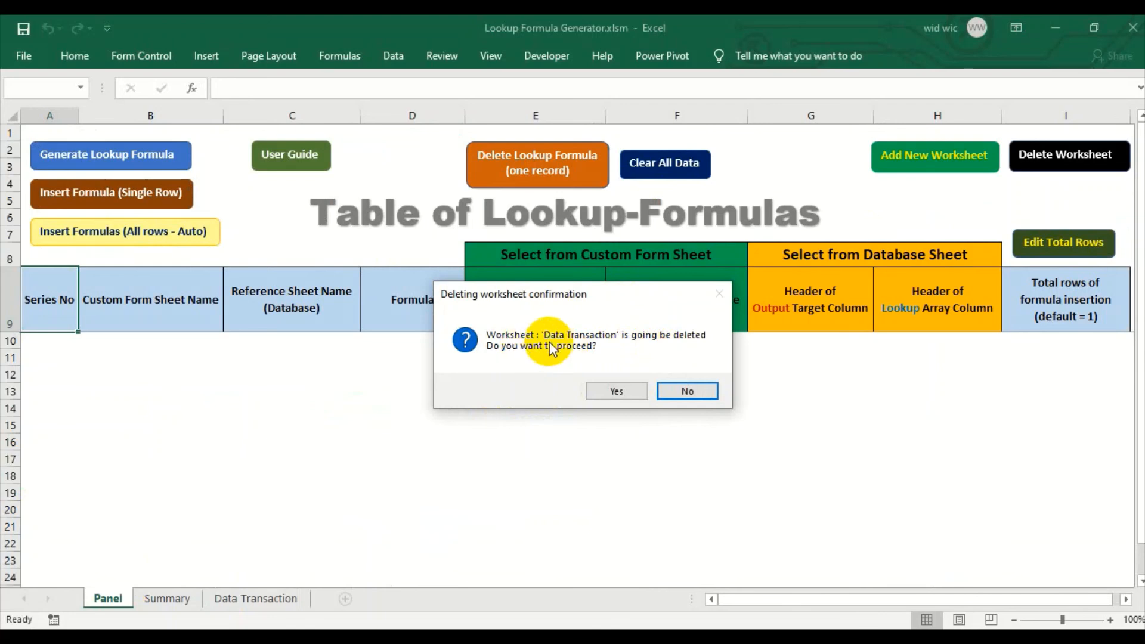
{"action": "left_click", "coordinate": [616, 391]}
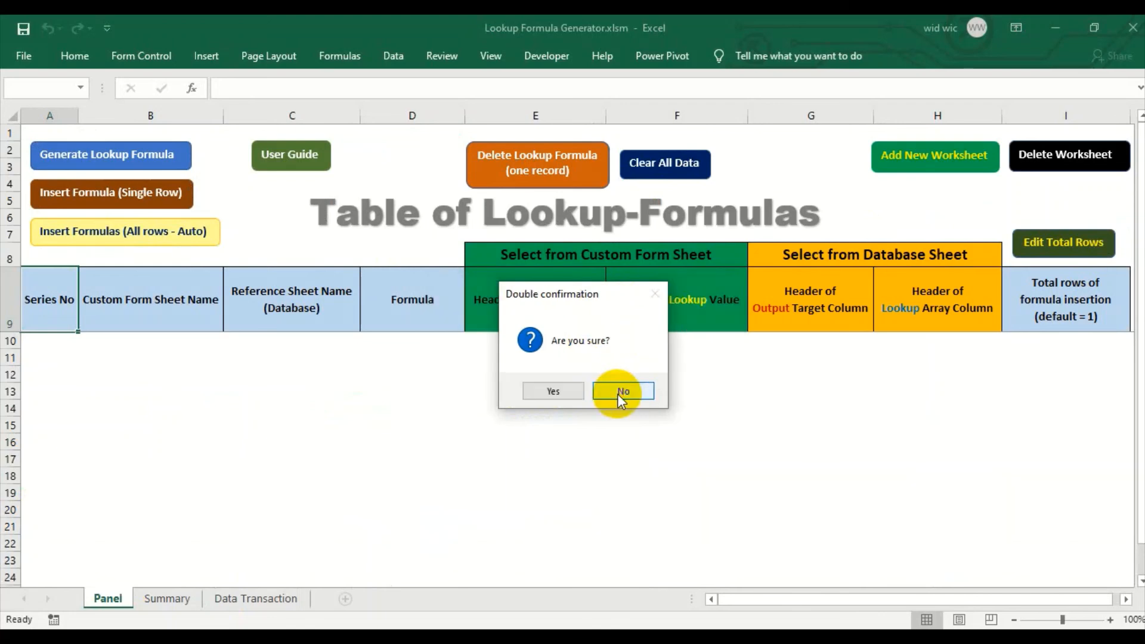
{"action": "left_click", "coordinate": [559, 391]}
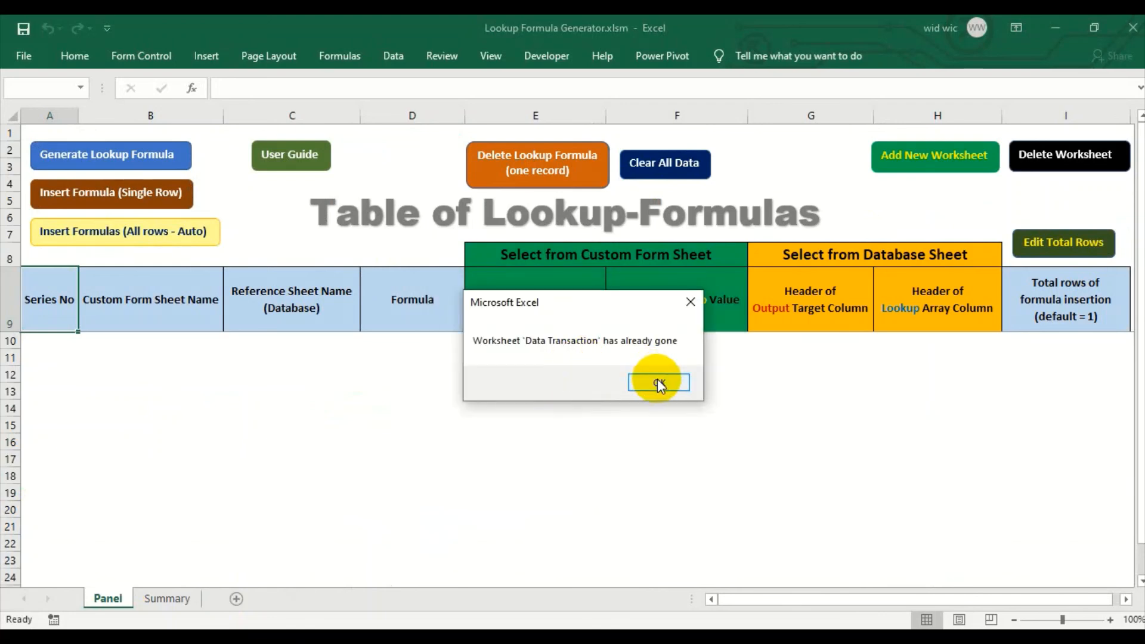
{"action": "left_click", "coordinate": [659, 382]}
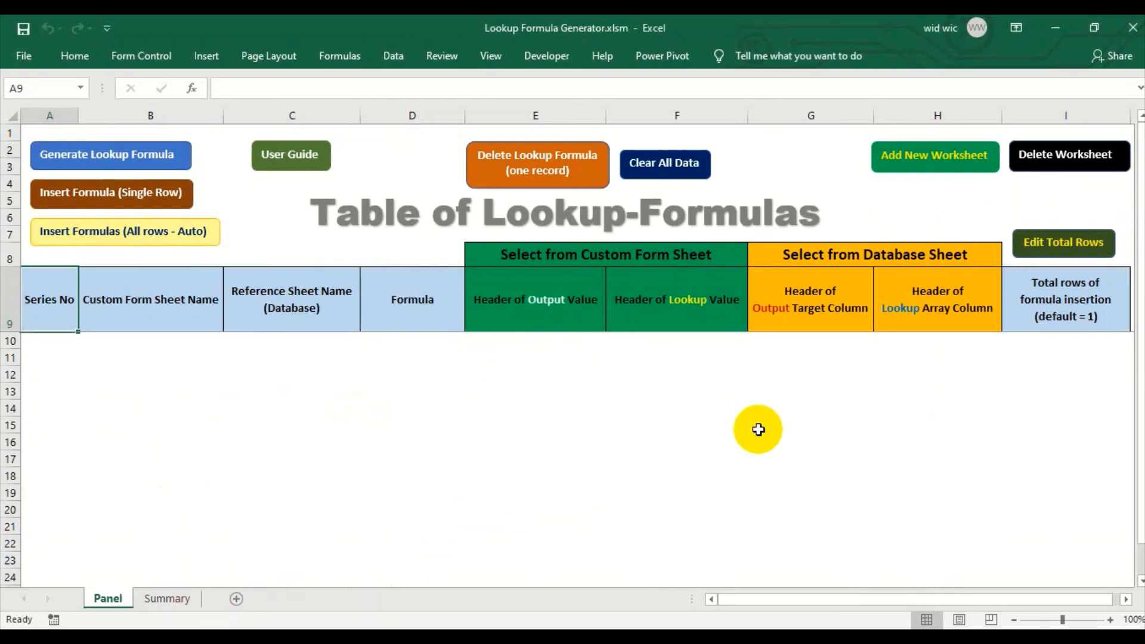
Step: Delete the Summary worksheet with the worksheet deletion tool, selecting cells on it as the target and confirming both prompts
{"action": "left_click", "coordinate": [1023, 166]}
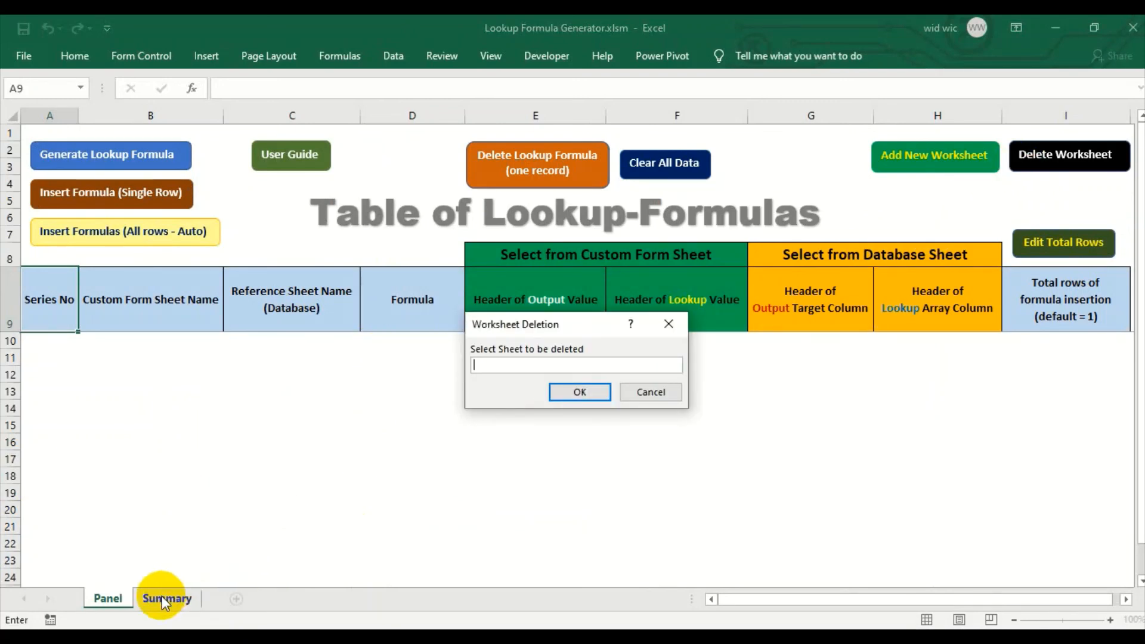
{"action": "left_click", "coordinate": [166, 599]}
{"action": "left_click", "coordinate": [733, 599]}
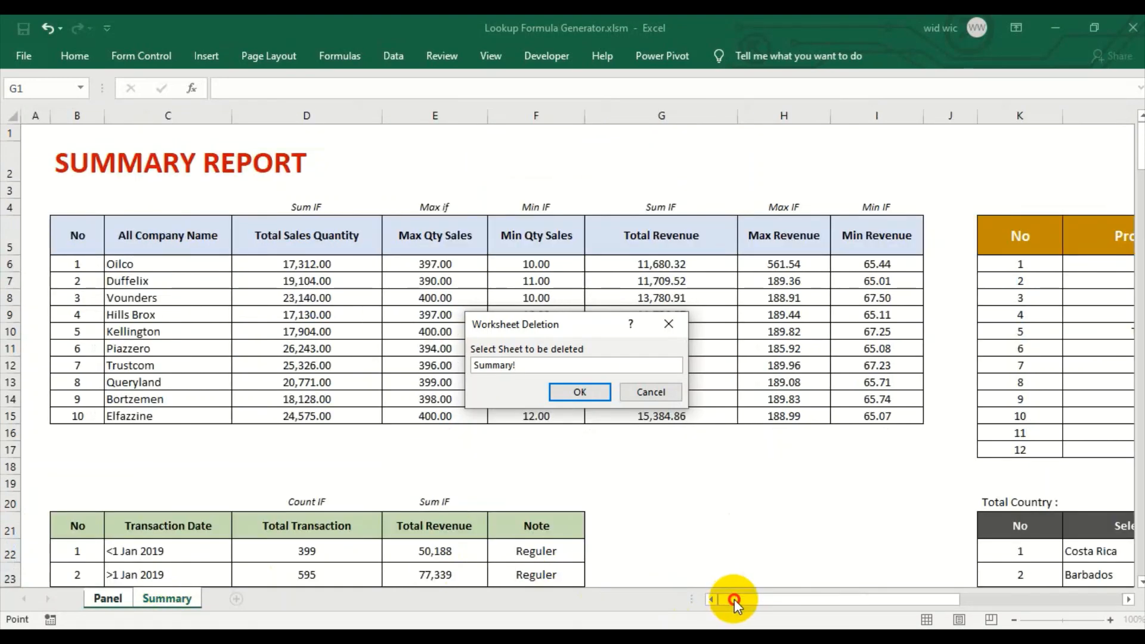
{"action": "left_click_drag", "start_coordinate": [632, 170], "coordinate": [753, 168]}
{"action": "left_click", "coordinate": [566, 396]}
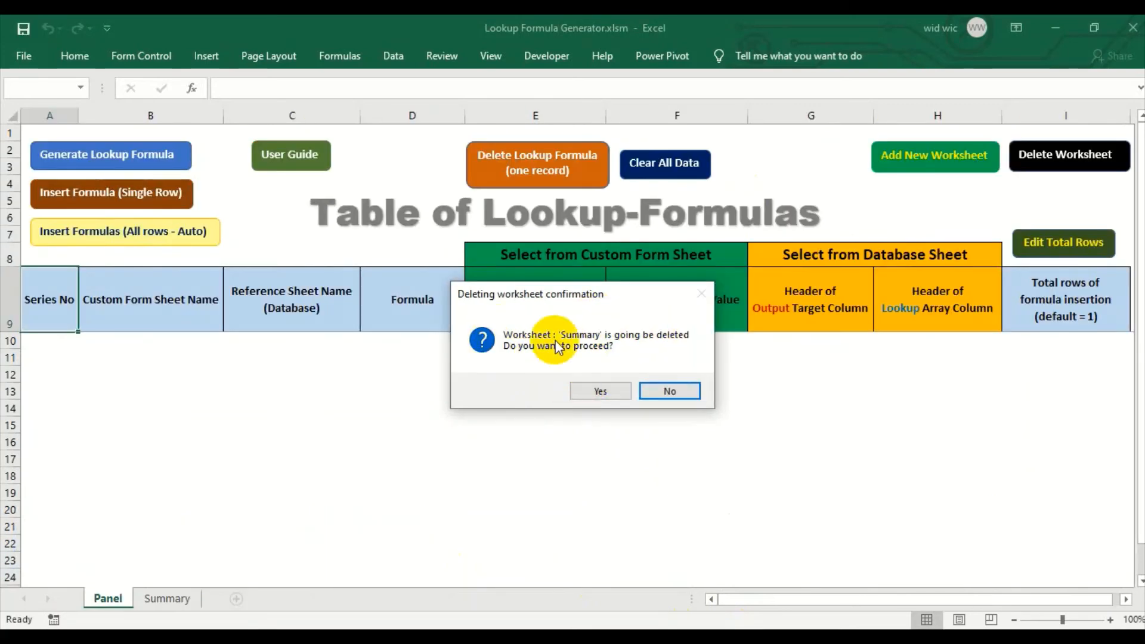
{"action": "left_click", "coordinate": [607, 391]}
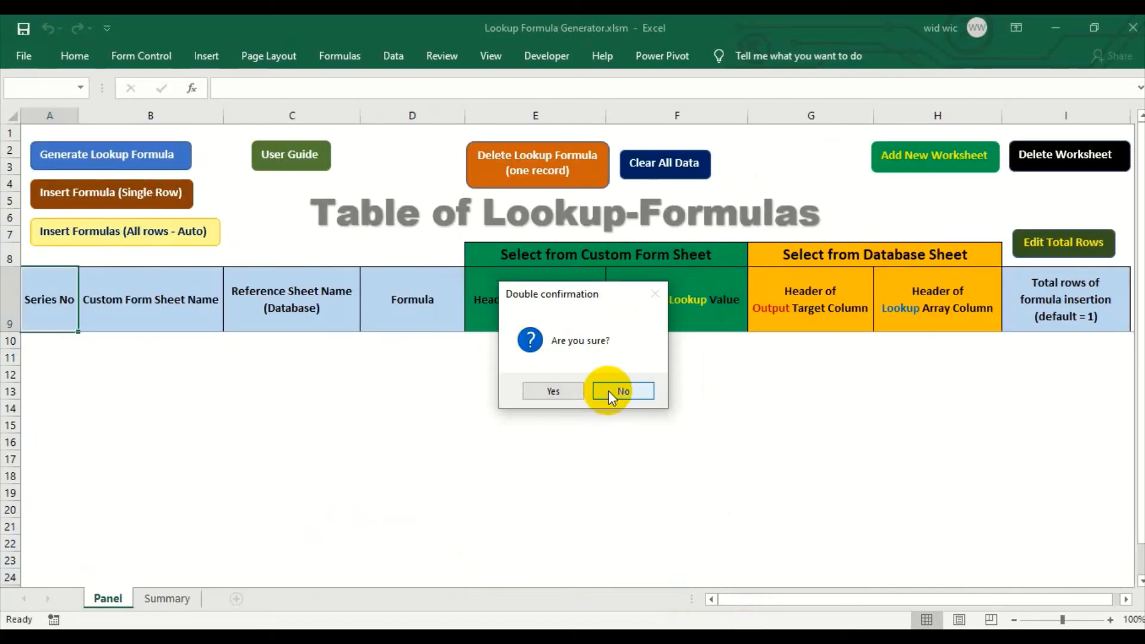
{"action": "left_click", "coordinate": [568, 391]}
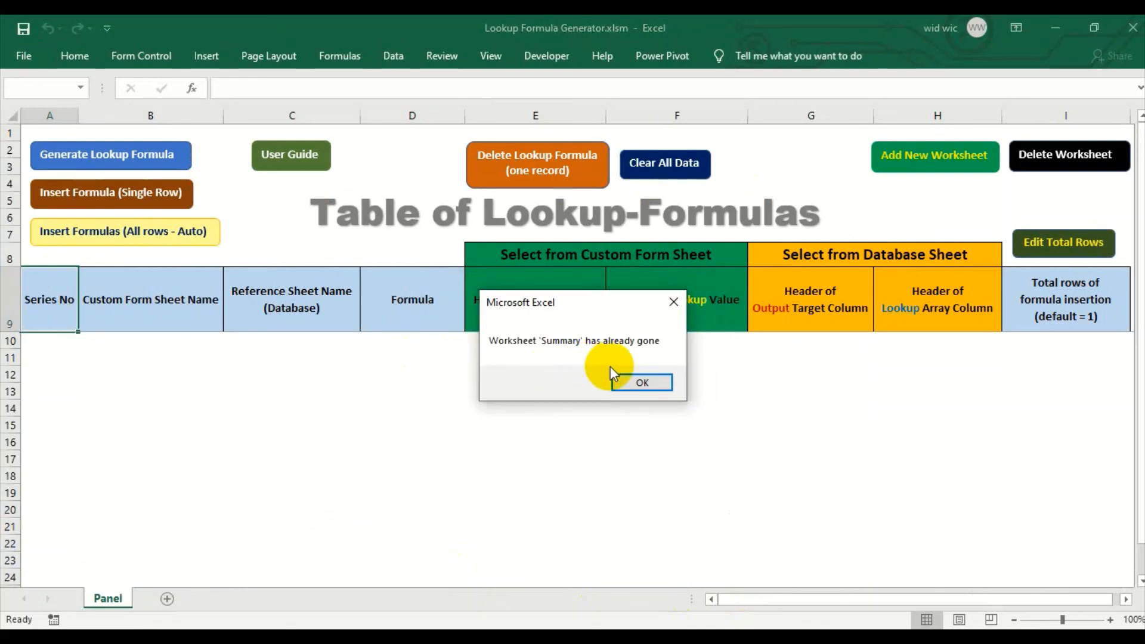
{"action": "left_click", "coordinate": [643, 384]}
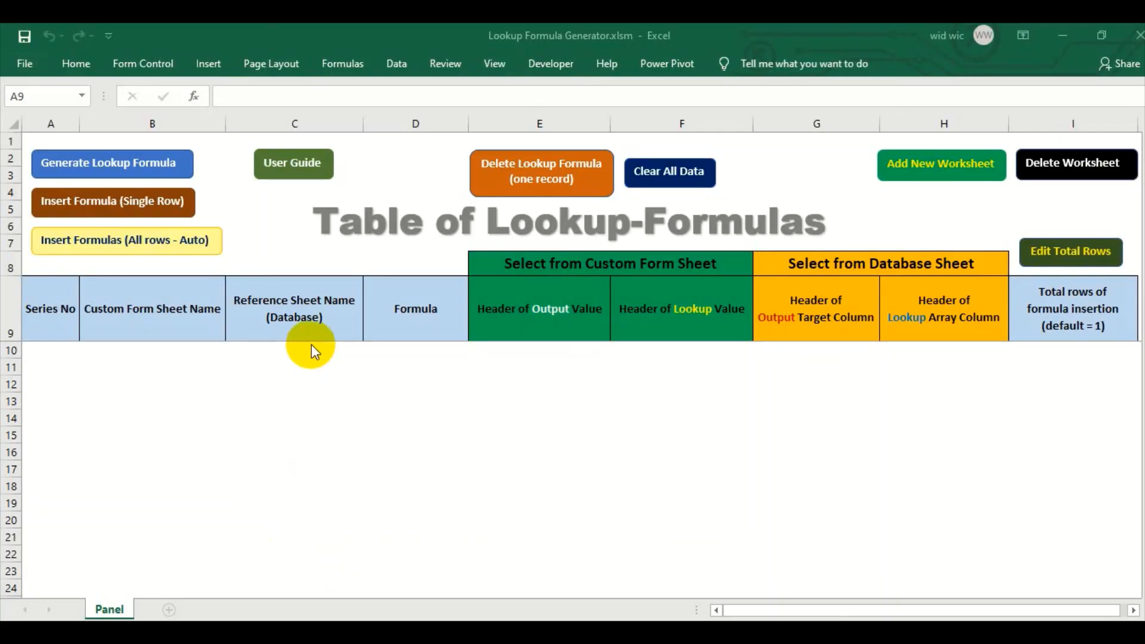
Step: Open the User Guide and look through its descriptions of the button features and available formulas
{"action": "left_click", "coordinate": [302, 177]}
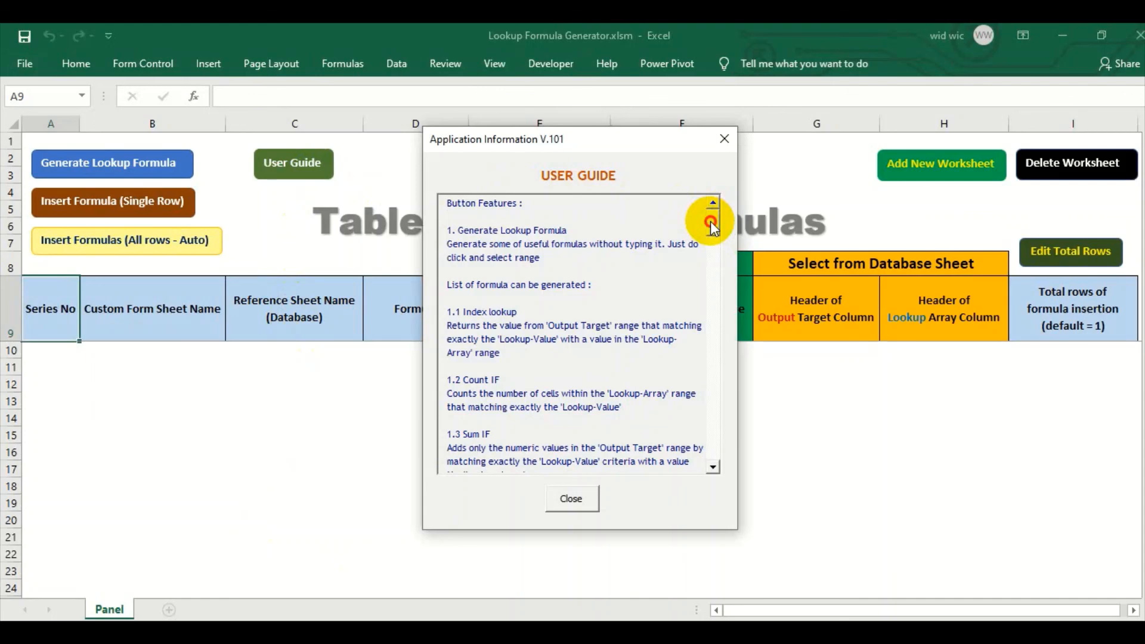
{"action": "mouse_move", "coordinate": [711, 223]}
{"action": "left_mouse_down"}
{"action": "mouse_move", "coordinate": [714, 460]}
{"action": "mouse_move", "coordinate": [719, 220]}
{"action": "left_mouse_up"}
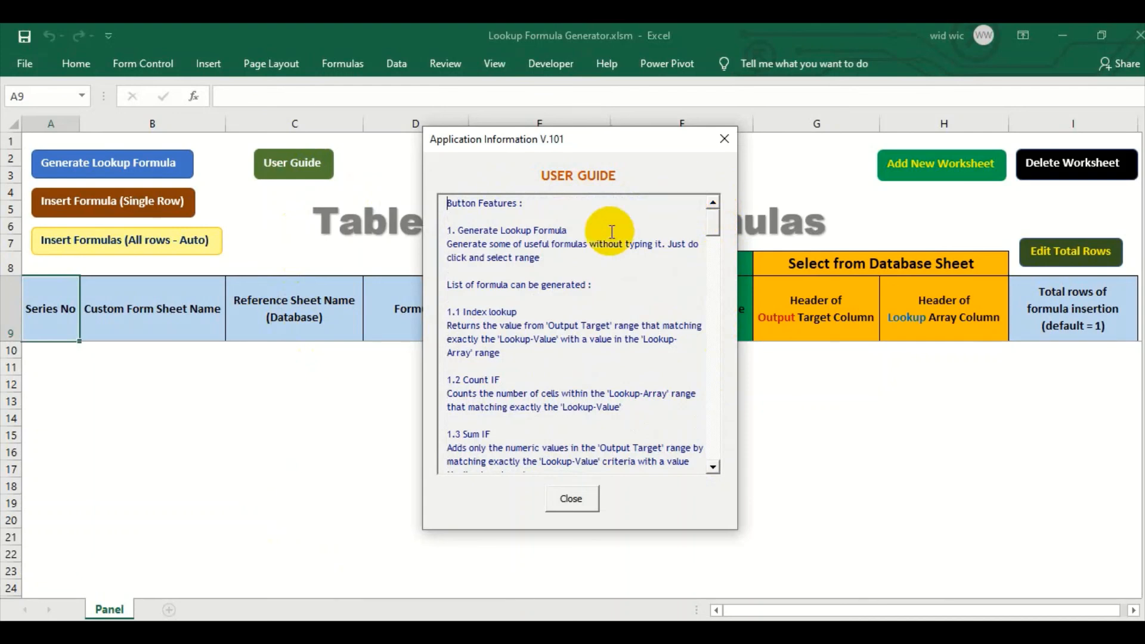